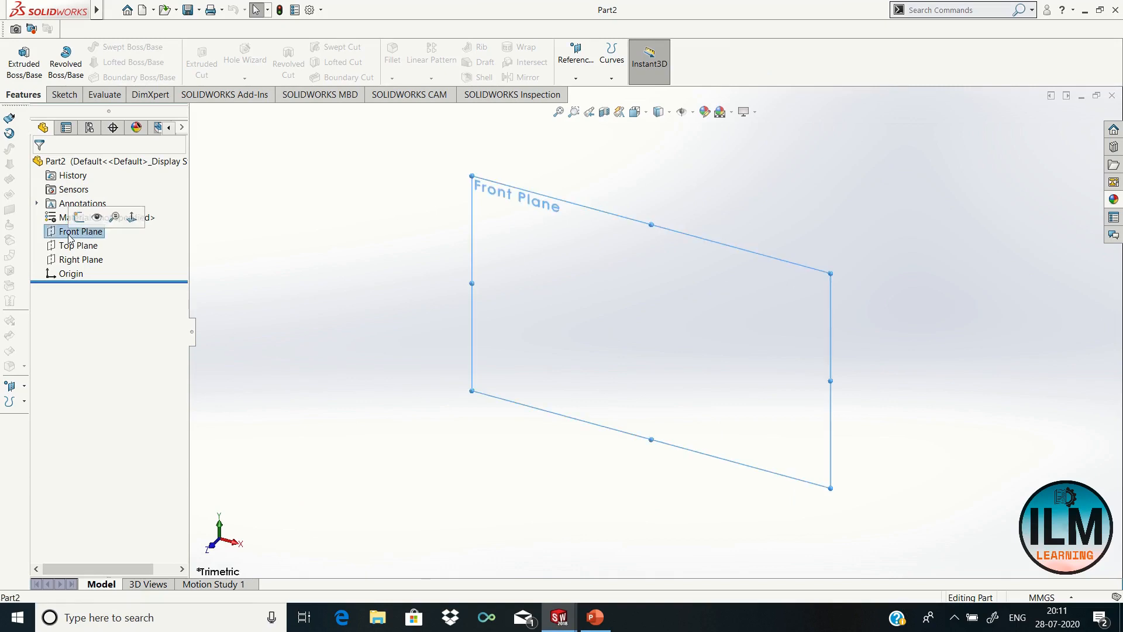
# Step: Start a sketch on the Front Plane and draw a vertical centerline about 187 mm long through the origin
pyautogui.rightClick(69, 237)
pyautogui.click(79, 217)
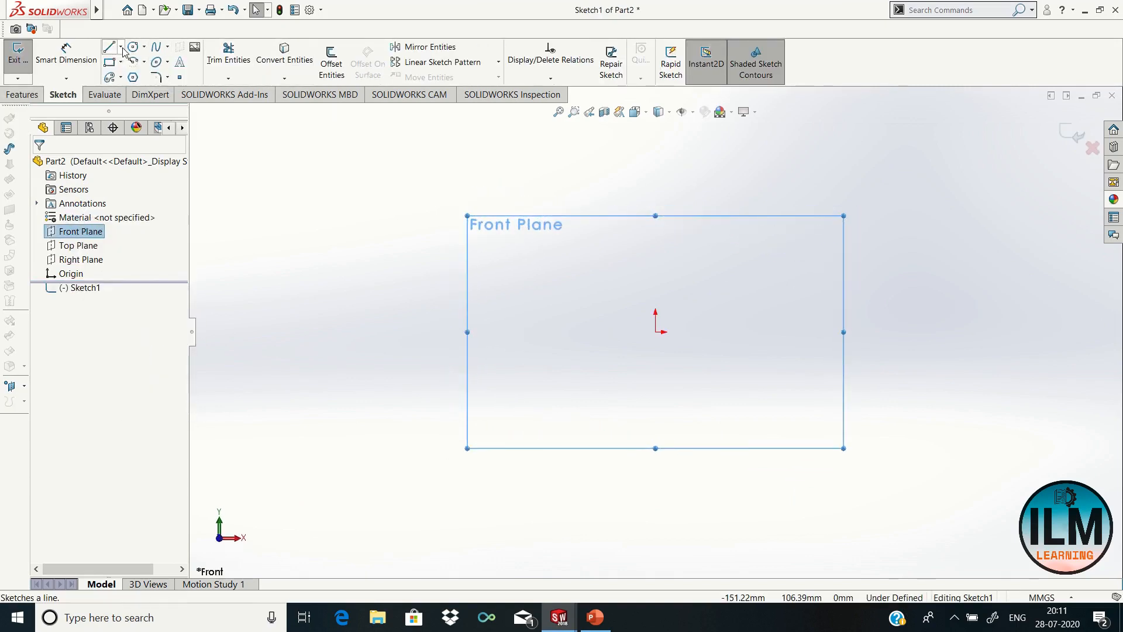
pyautogui.click(120, 48)
pyautogui.click(136, 70)
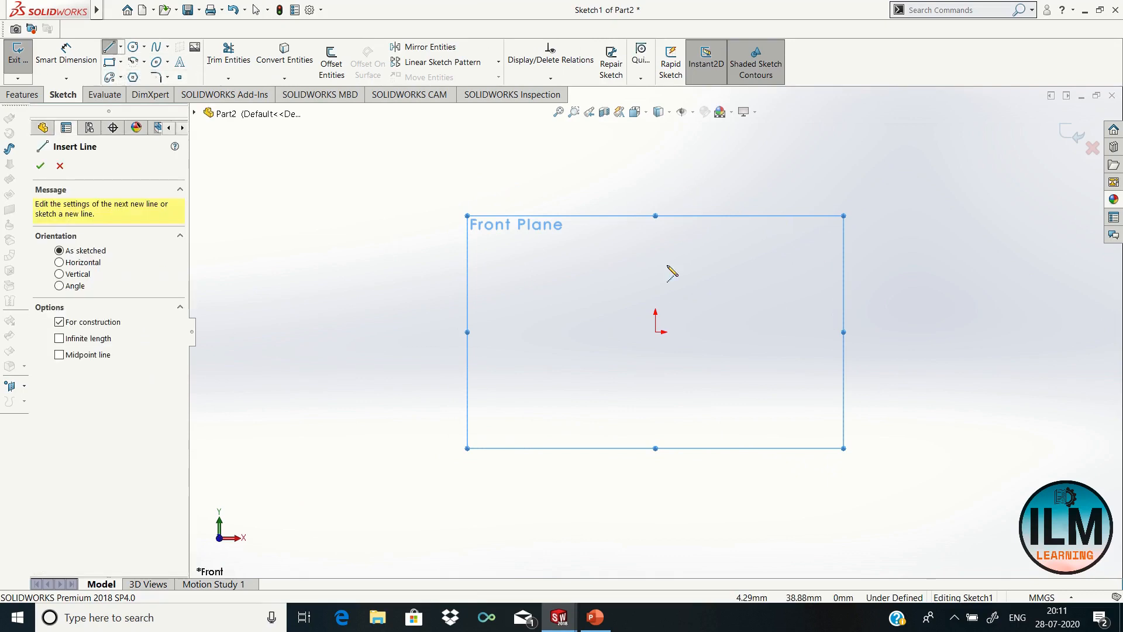
pyautogui.click(655, 162)
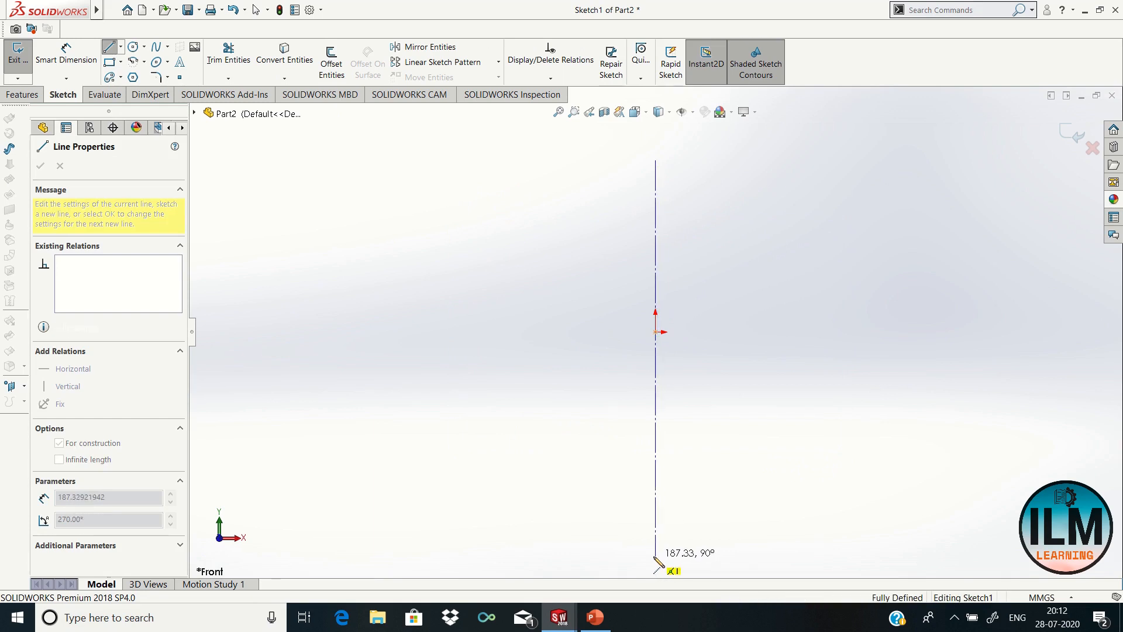
pyautogui.click(655, 556)
pyautogui.rightClick(657, 556)
pyautogui.click(702, 472)
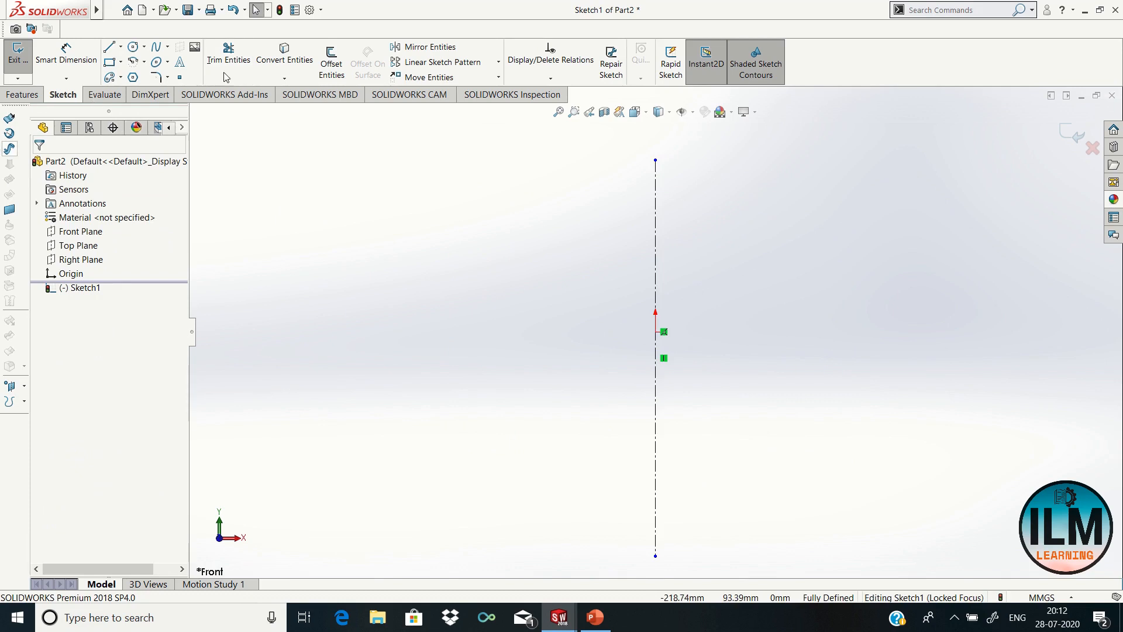
# Step: Draw a horizontal base line about 85 mm long leftward from the lower part of the centerline
pyautogui.click(111, 48)
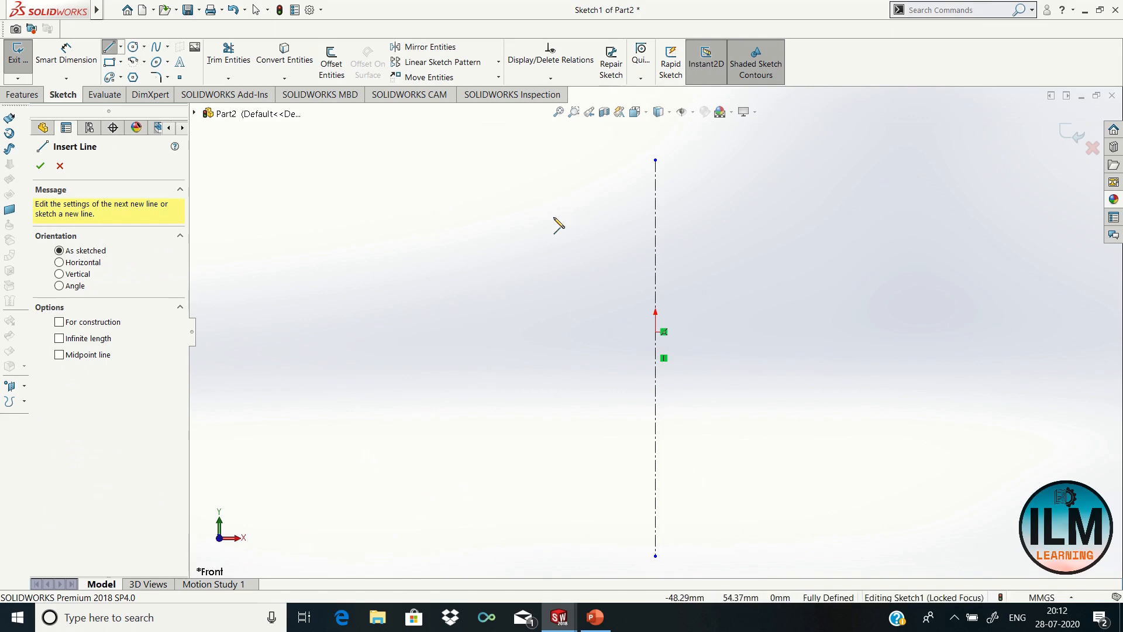
pyautogui.click(656, 498)
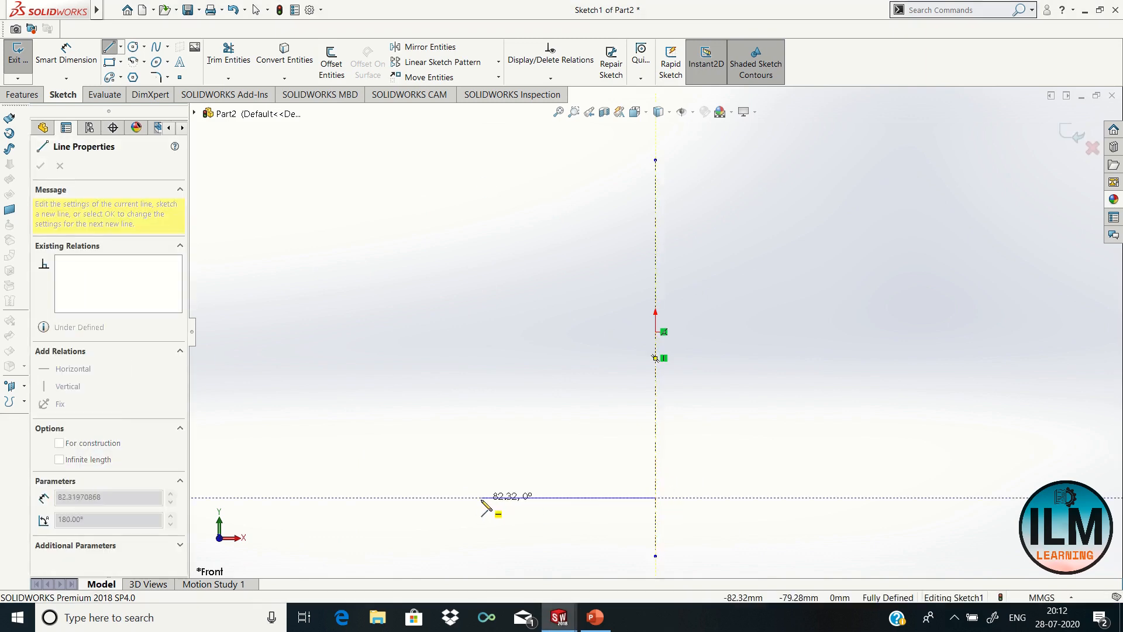
pyautogui.click(476, 498)
pyautogui.rightClick(476, 497)
pyautogui.click(539, 490)
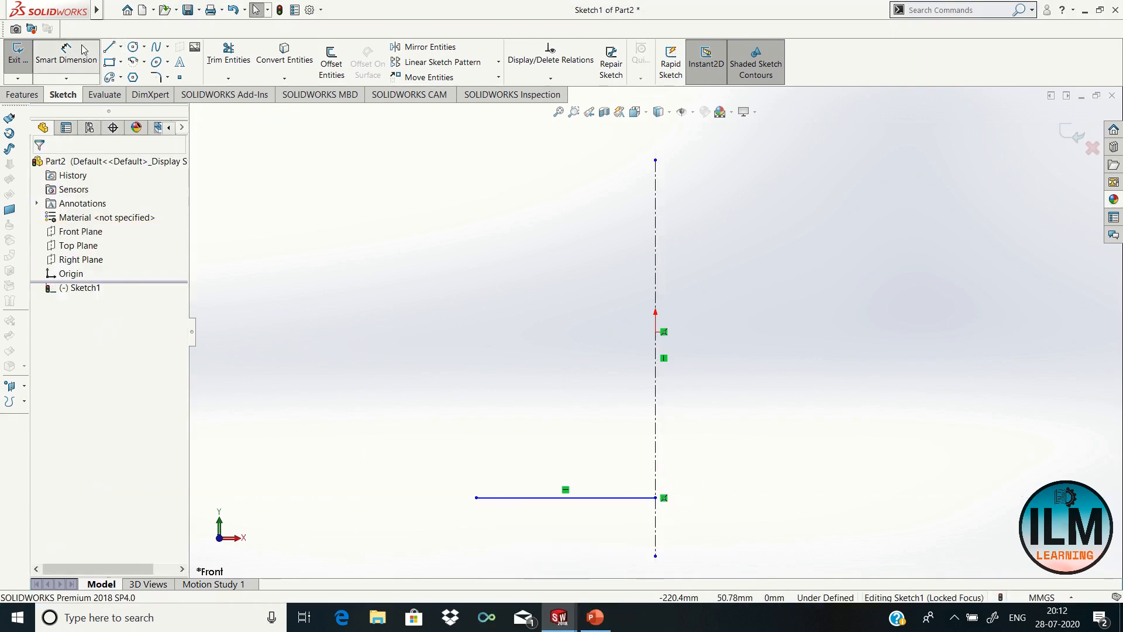
# Step: Dimension the horizontal base line's length as 57 mm
pyautogui.click(60, 57)
pyautogui.click(529, 499)
pyautogui.click(530, 542)
pyautogui.rightClick(532, 541)
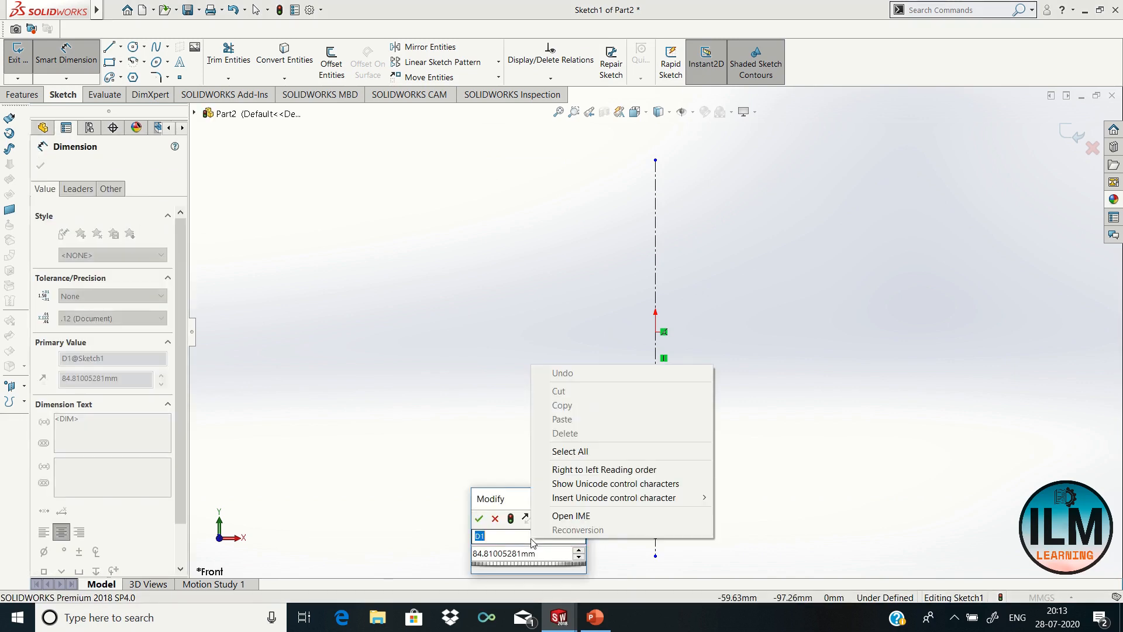
pyautogui.doubleClick(508, 555)
pyautogui.write('57')
pyautogui.press('Return')
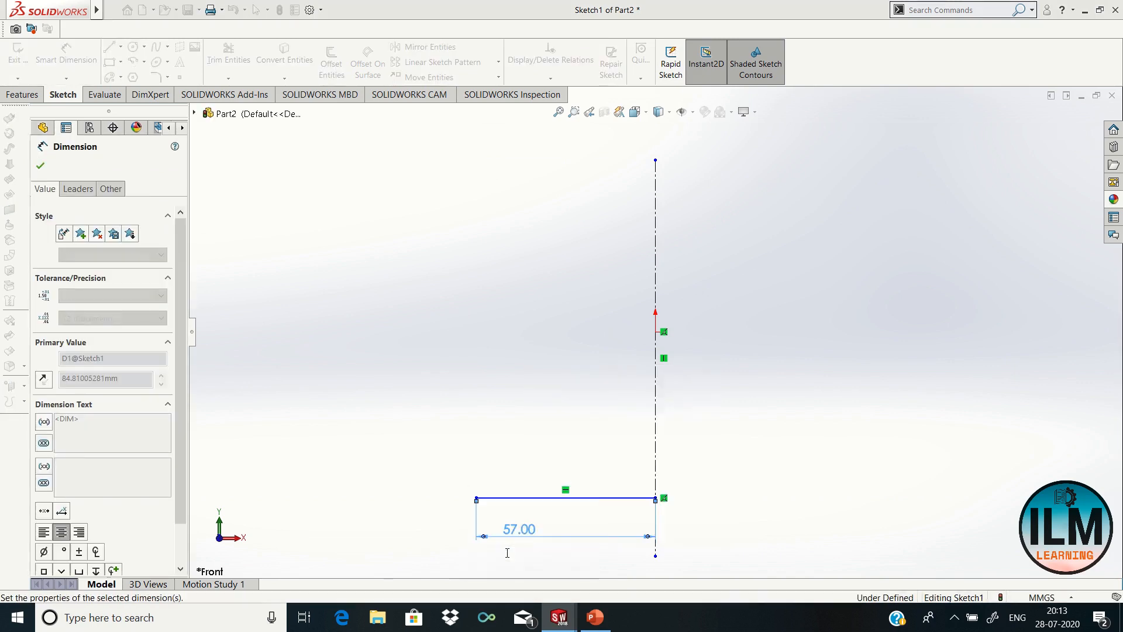
pyautogui.press('Escape')
# Step: Draw the stepped outer profile upward from the base line's free end, starting about 13 mm high and ending with the upper flange's top edge
pyautogui.click(108, 46)
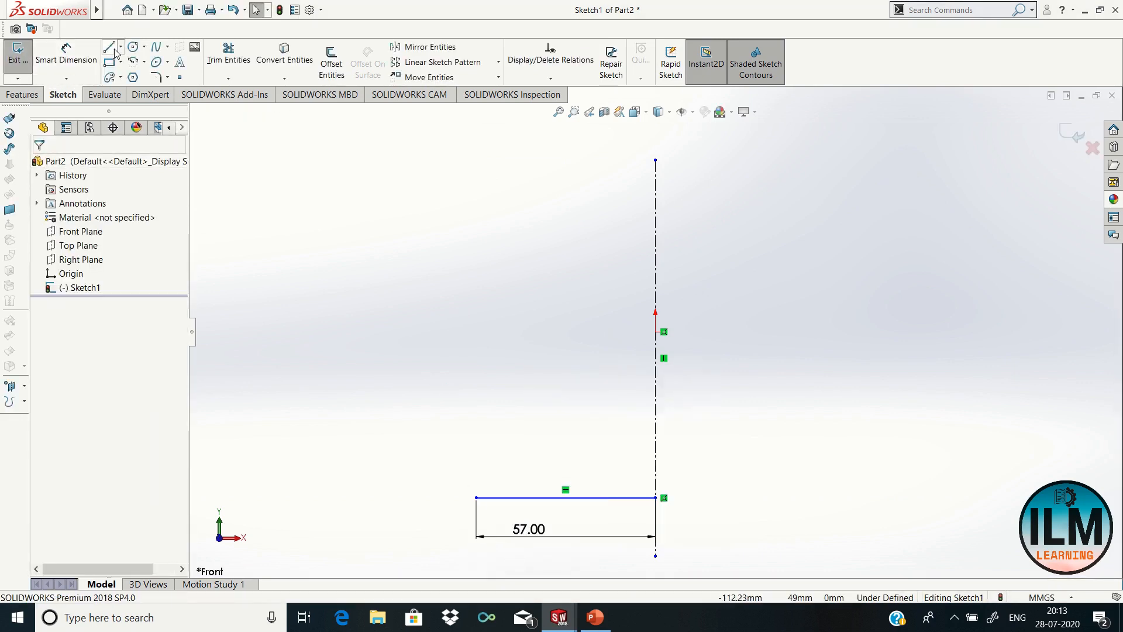
pyautogui.click(477, 498)
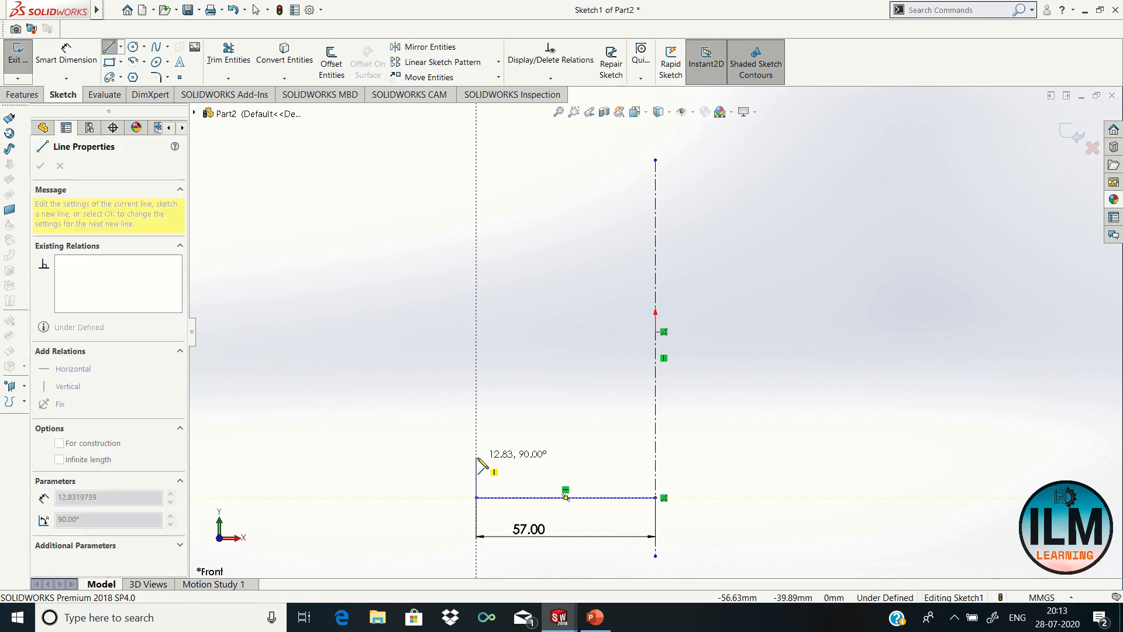
pyautogui.click(587, 457)
pyautogui.click(587, 421)
pyautogui.click(570, 422)
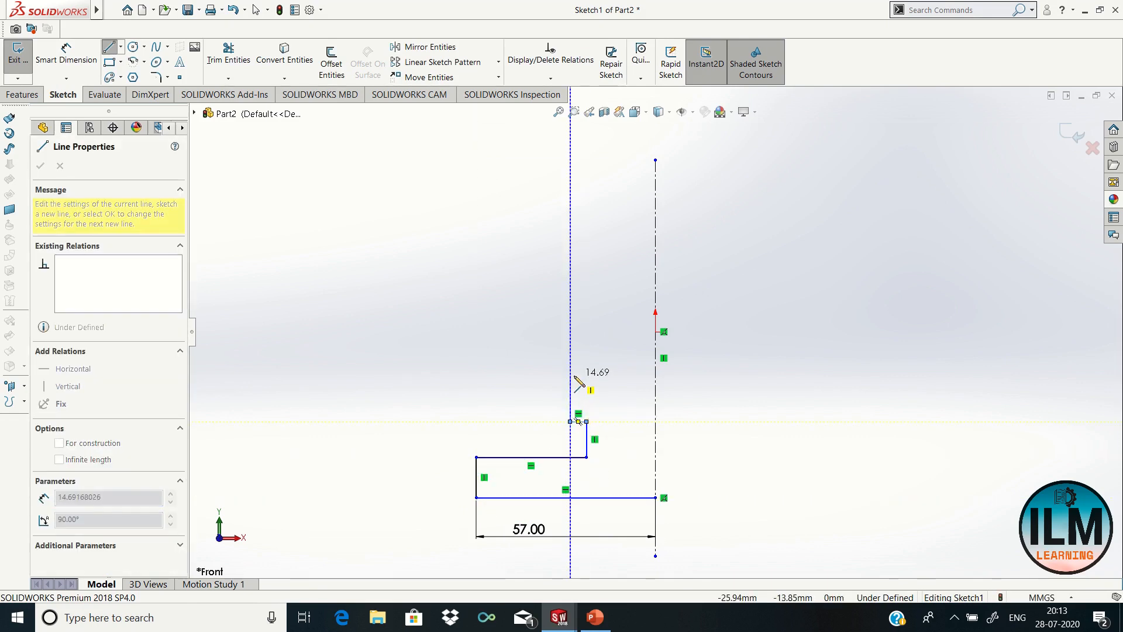
pyautogui.click(570, 375)
pyautogui.click(547, 375)
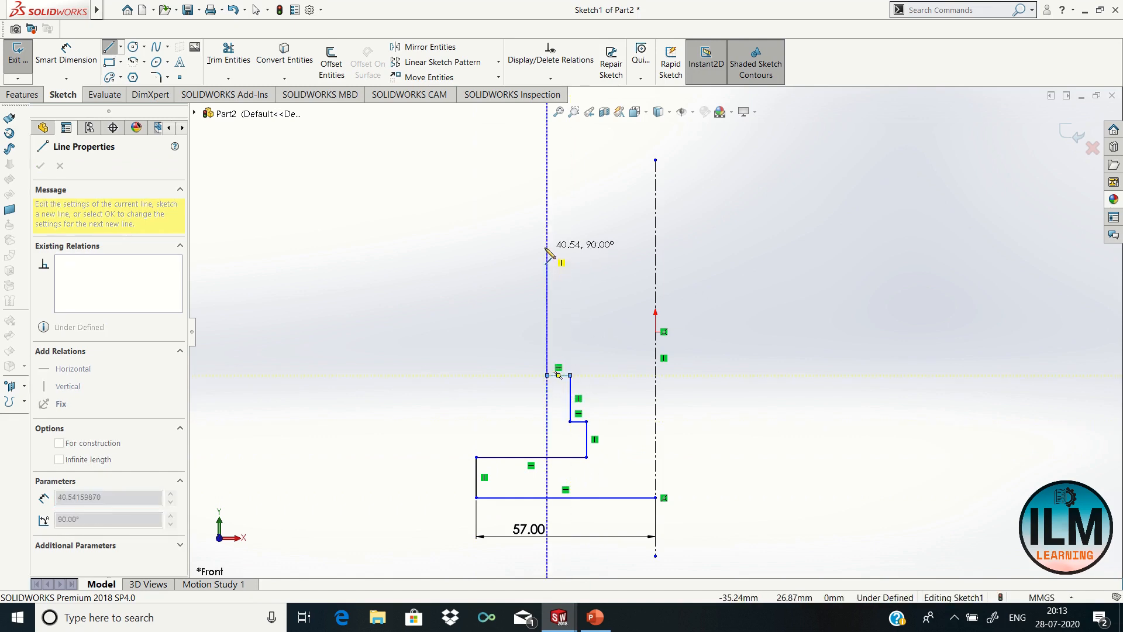
pyautogui.click(547, 237)
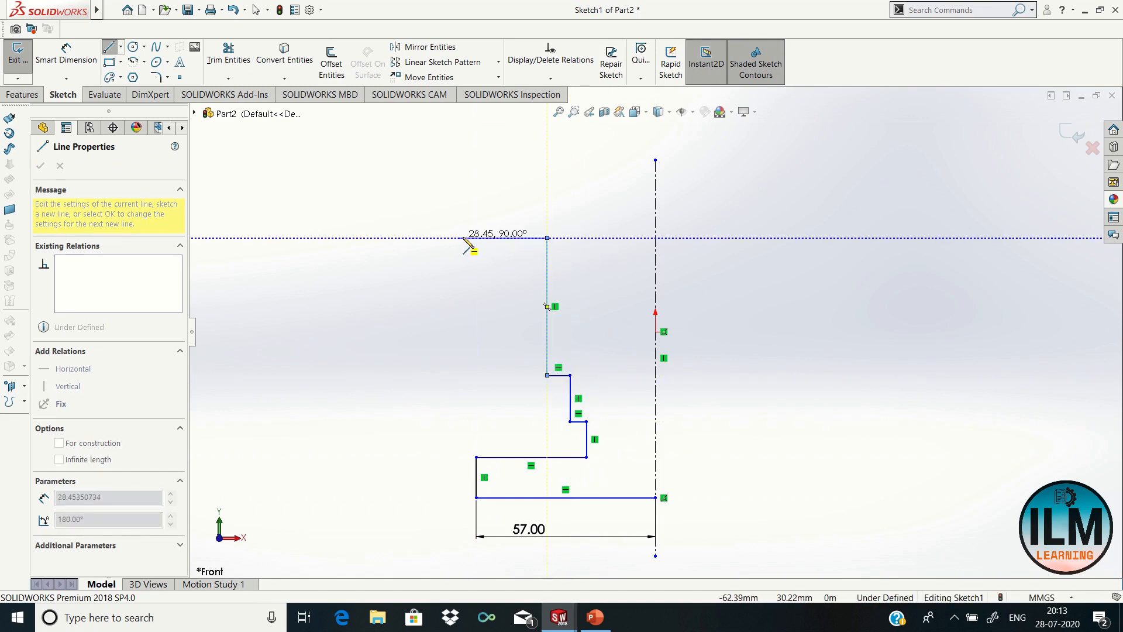
pyautogui.click(471, 237)
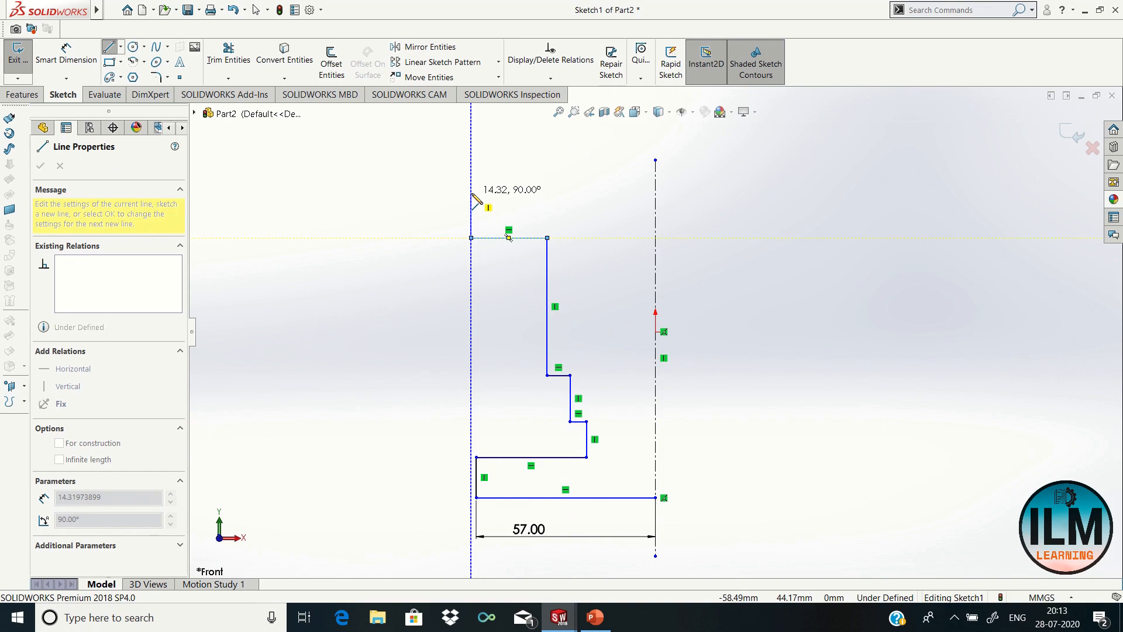
pyautogui.click(471, 193)
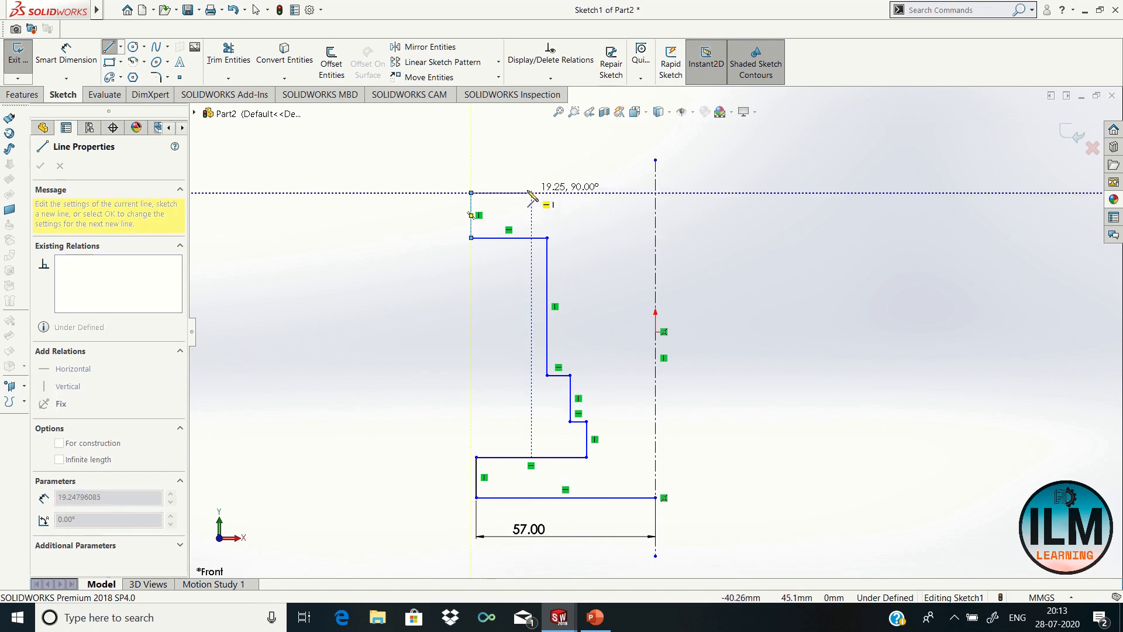
pyautogui.click(586, 193)
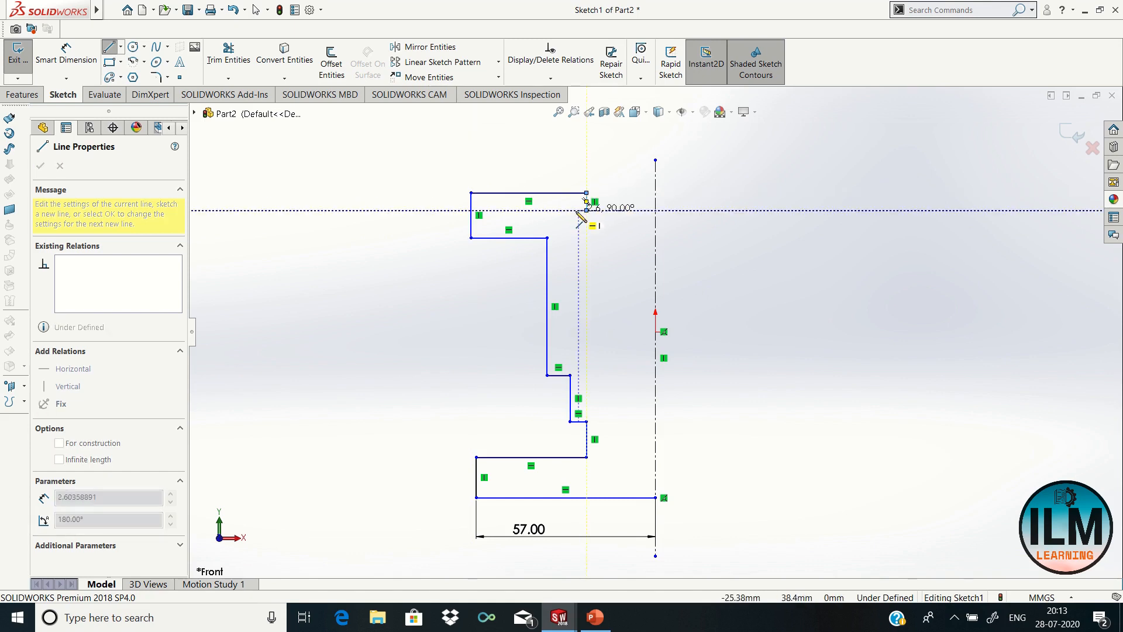
# Step: Continue the profile down the inner side with stepped horizontal and vertical lines, ending in a vertical line about 25 mm long near the base line
pyautogui.click(571, 210)
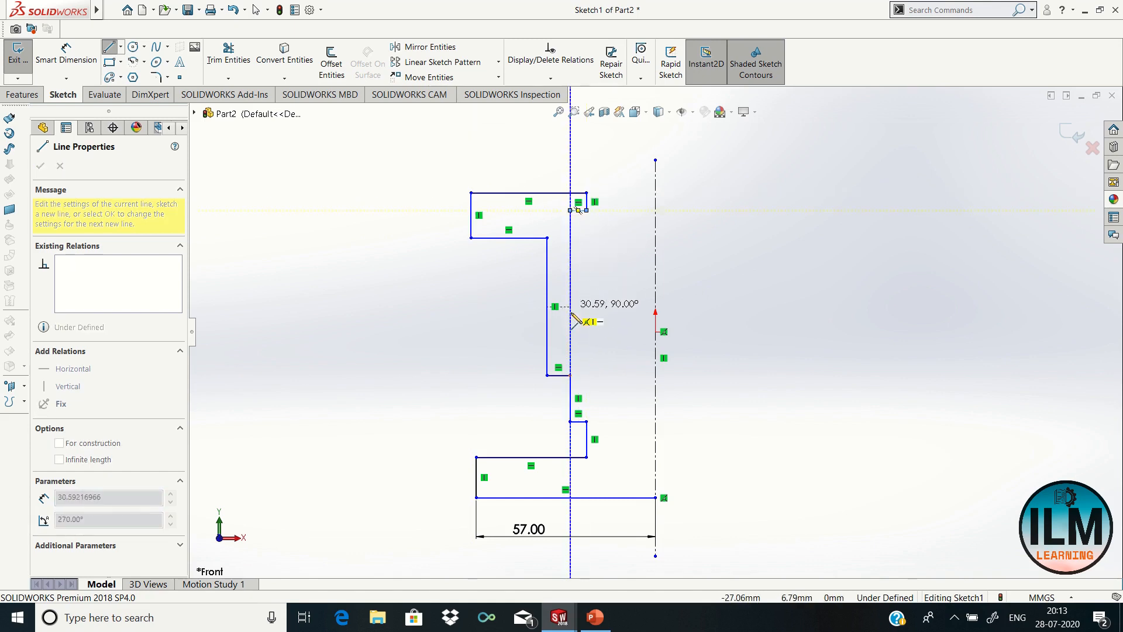
pyautogui.click(571, 354)
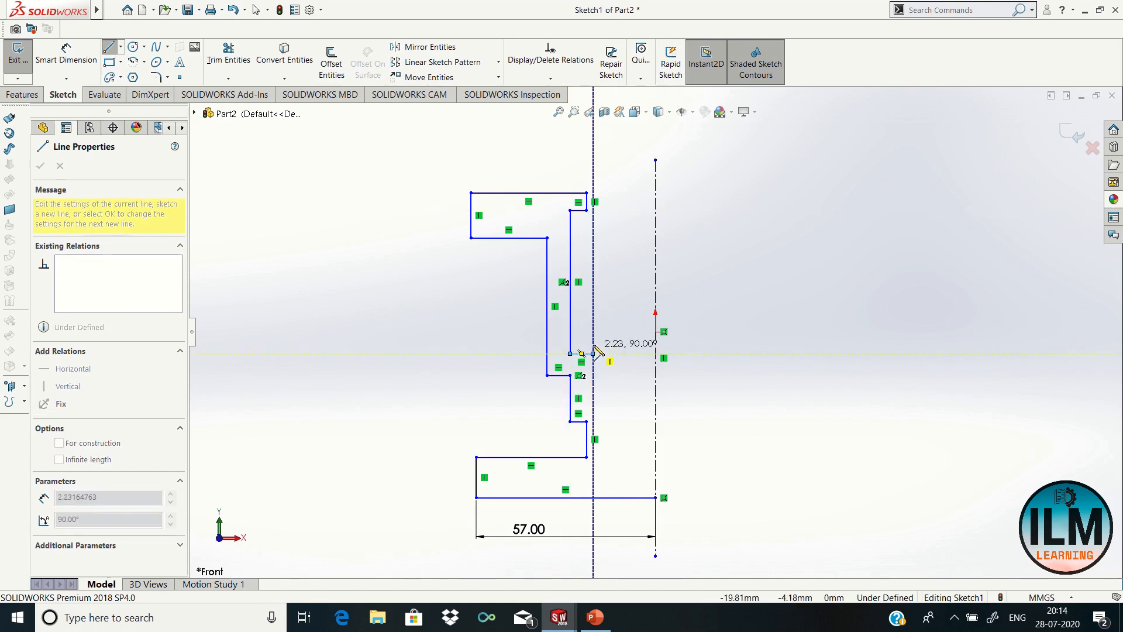
pyautogui.click(593, 353)
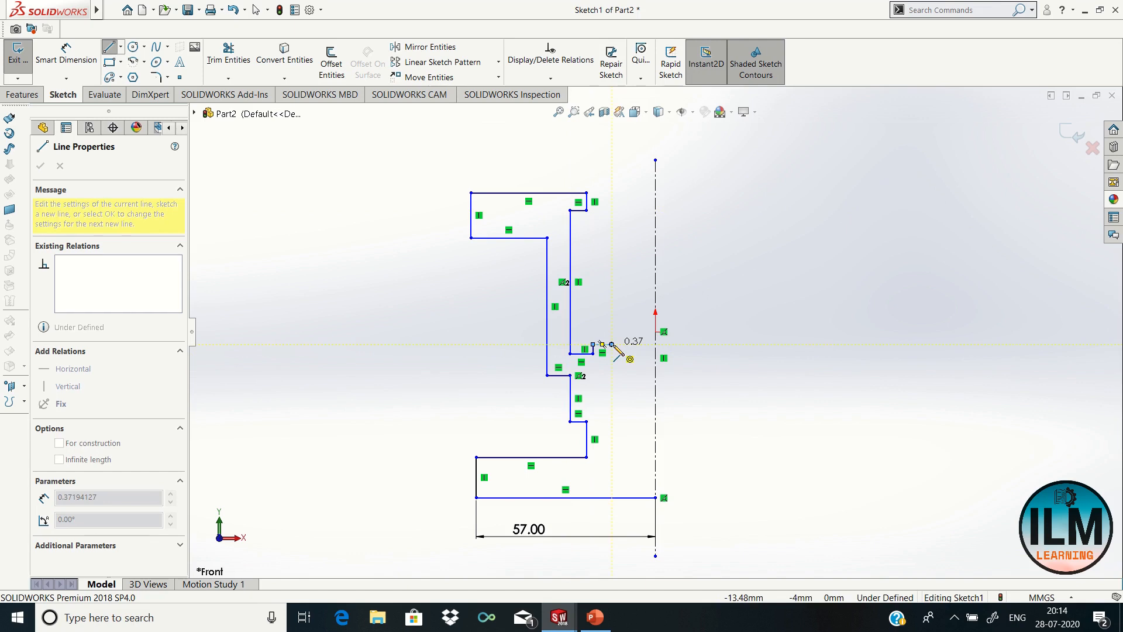
pyautogui.click(612, 379)
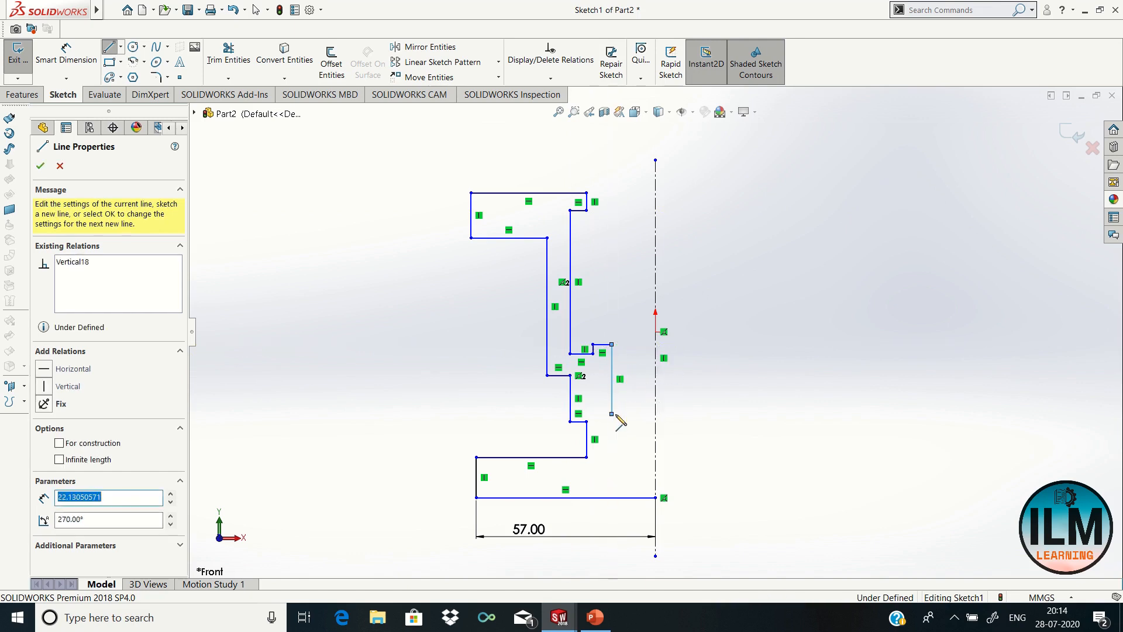
pyautogui.click(612, 413)
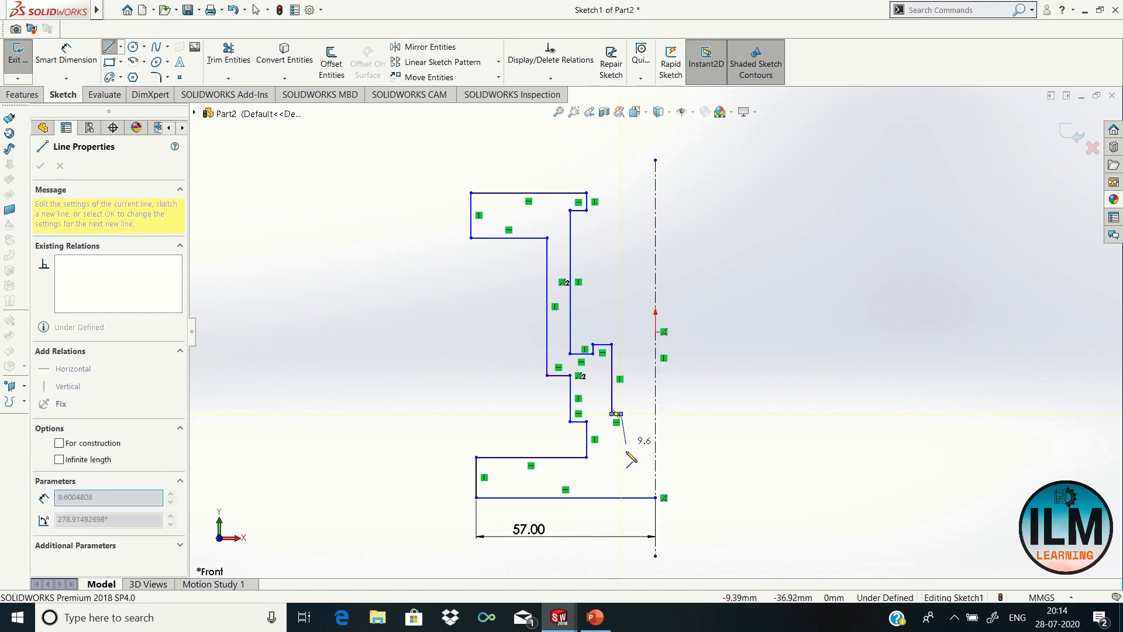
pyautogui.click(621, 413)
pyautogui.click(622, 498)
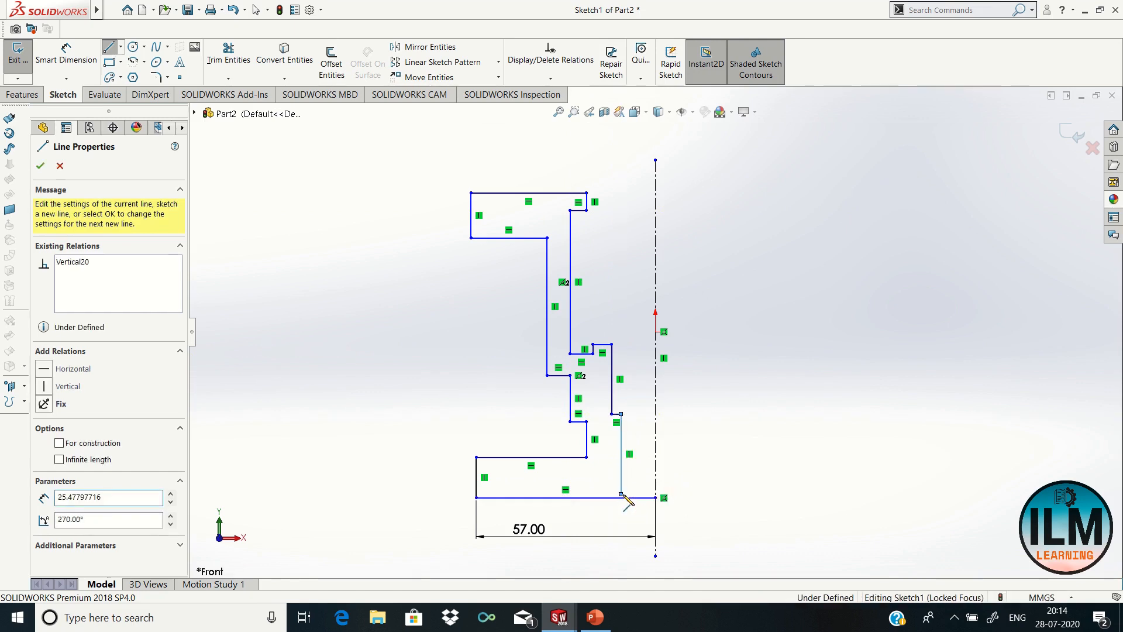
pyautogui.press('Escape')
# Step: Dimension the lower flange's outer vertical edge as 19 mm
pyautogui.click(66, 55)
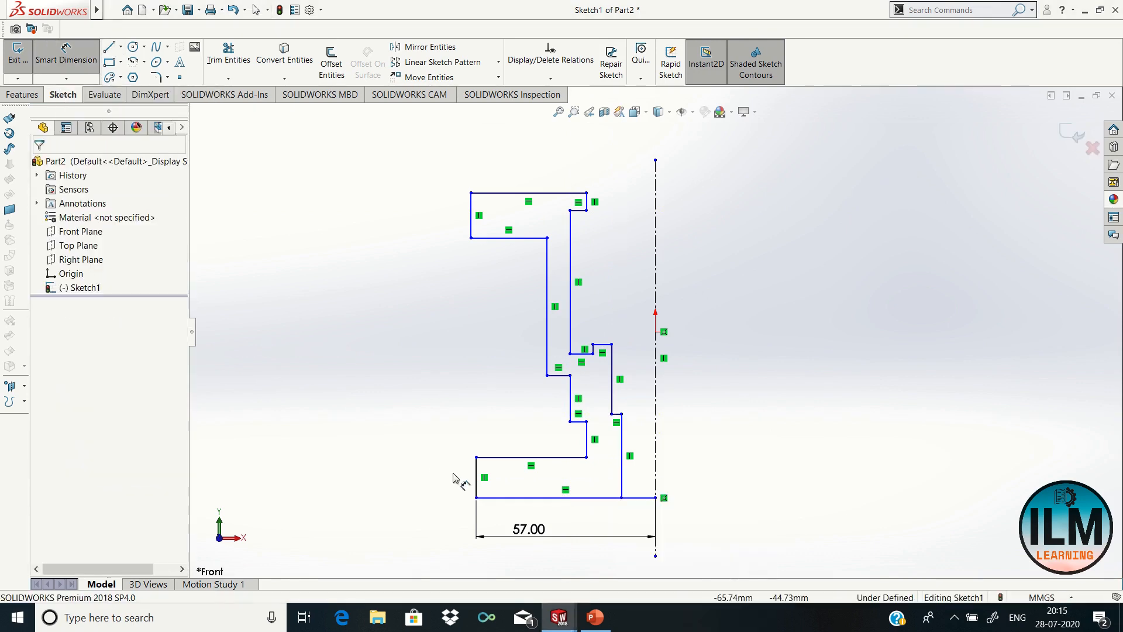
pyautogui.click(468, 483)
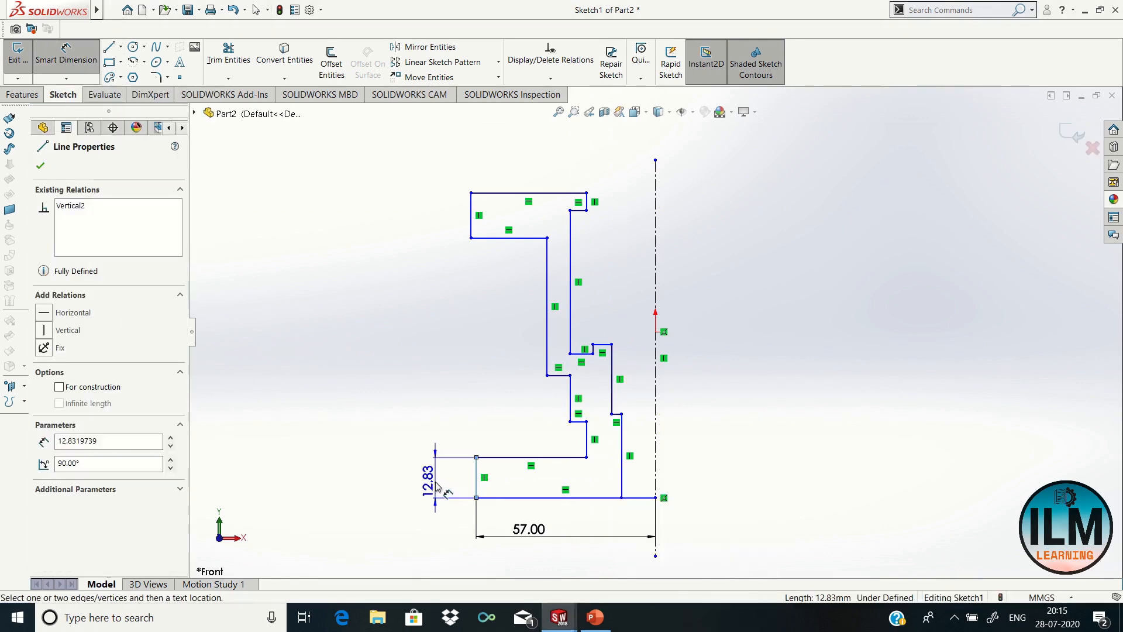
pyautogui.click(436, 485)
pyautogui.press('Return')
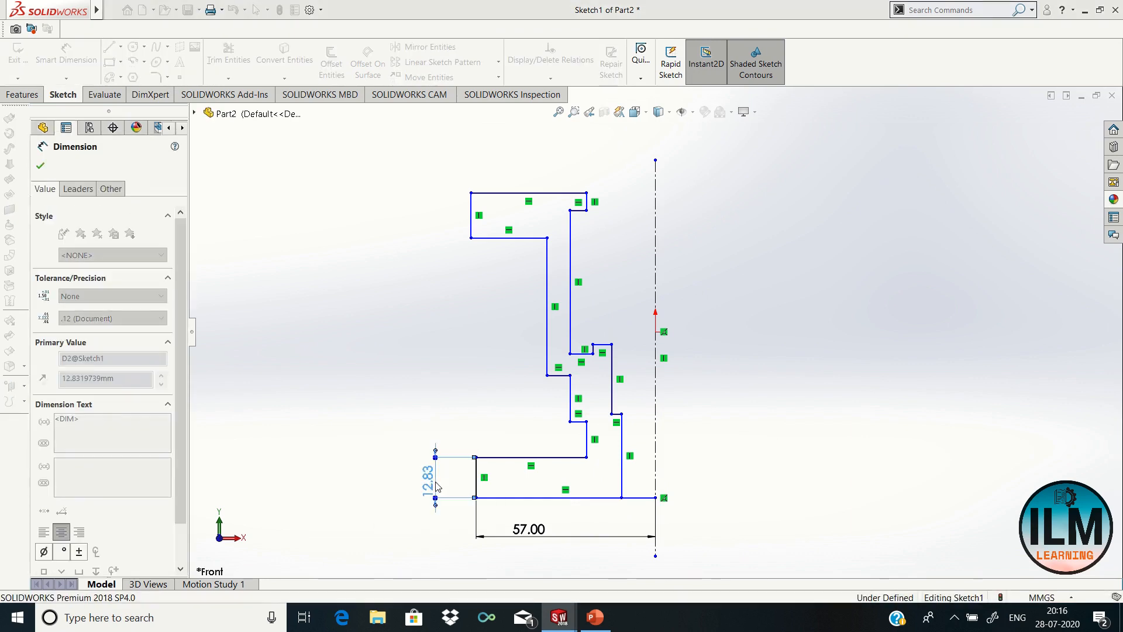
# Step: Dimension the outer vertical line directly above the lower flange as 24 mm
pyautogui.click(587, 422)
pyautogui.click(532, 423)
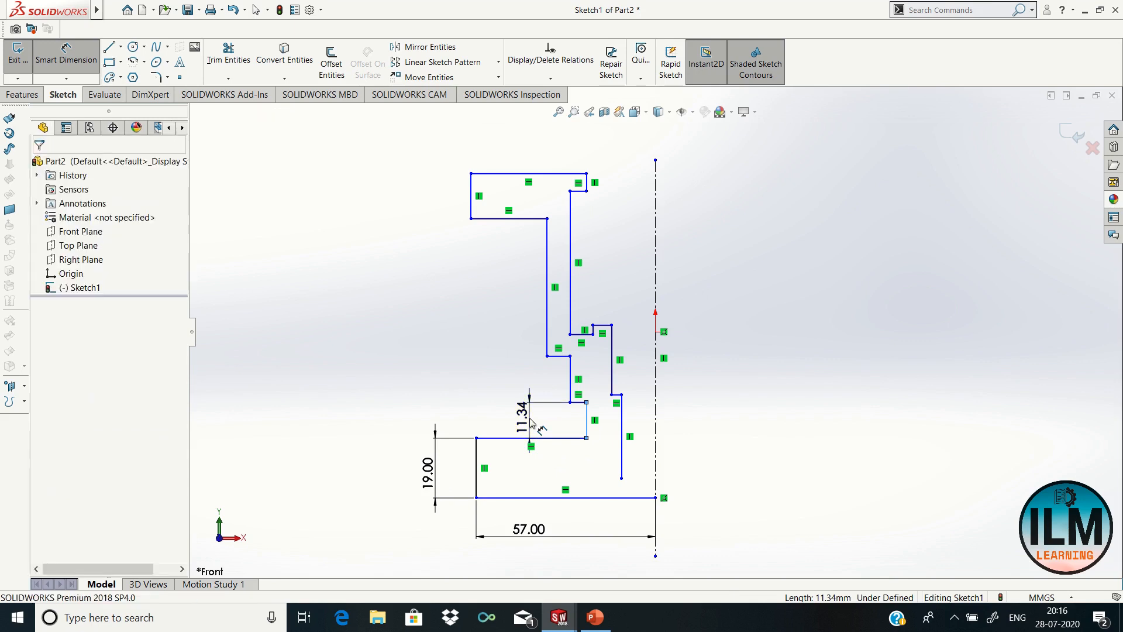
pyautogui.write('24')
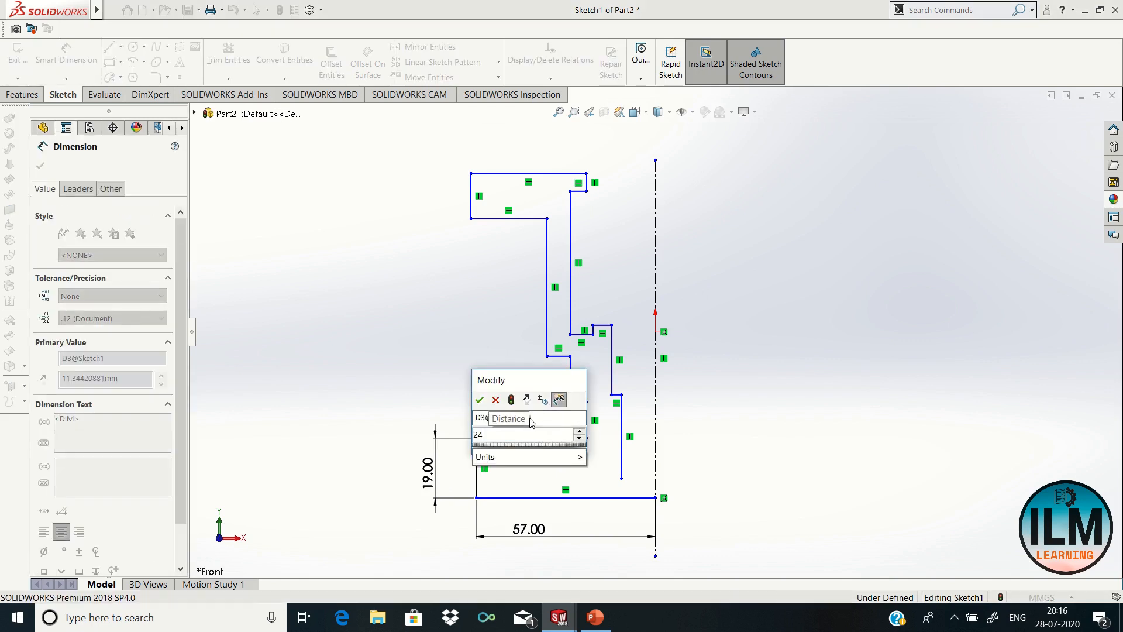
pyautogui.press('Return')
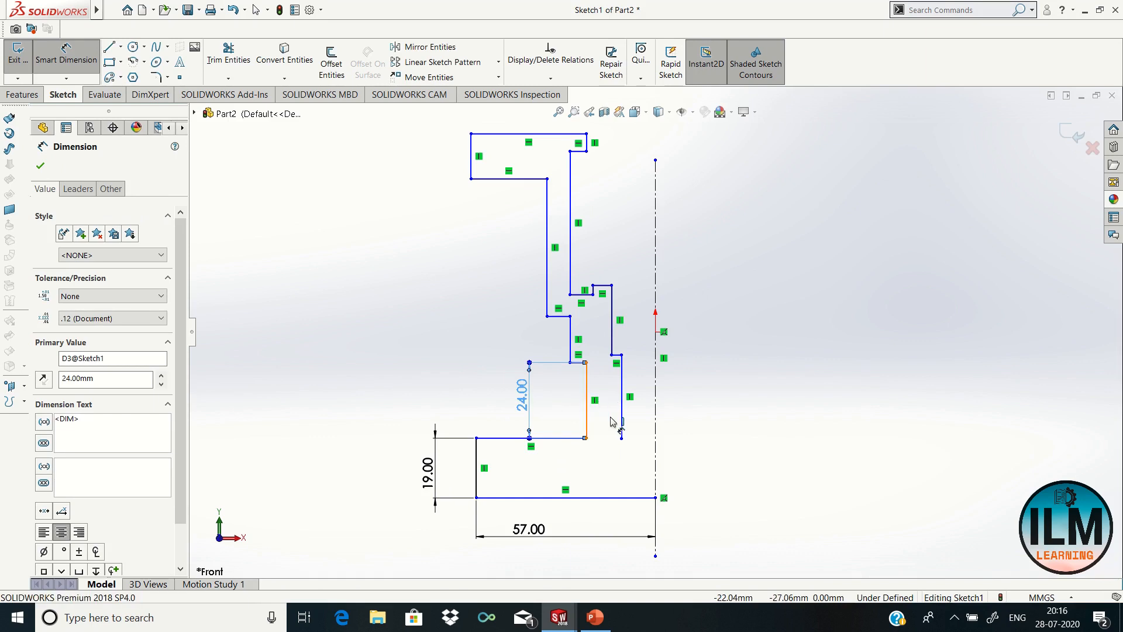
# Step: Set the distance between the outer and inner vertical lines above the lower flange to 13 mm
pyautogui.click(587, 422)
pyautogui.click(621, 417)
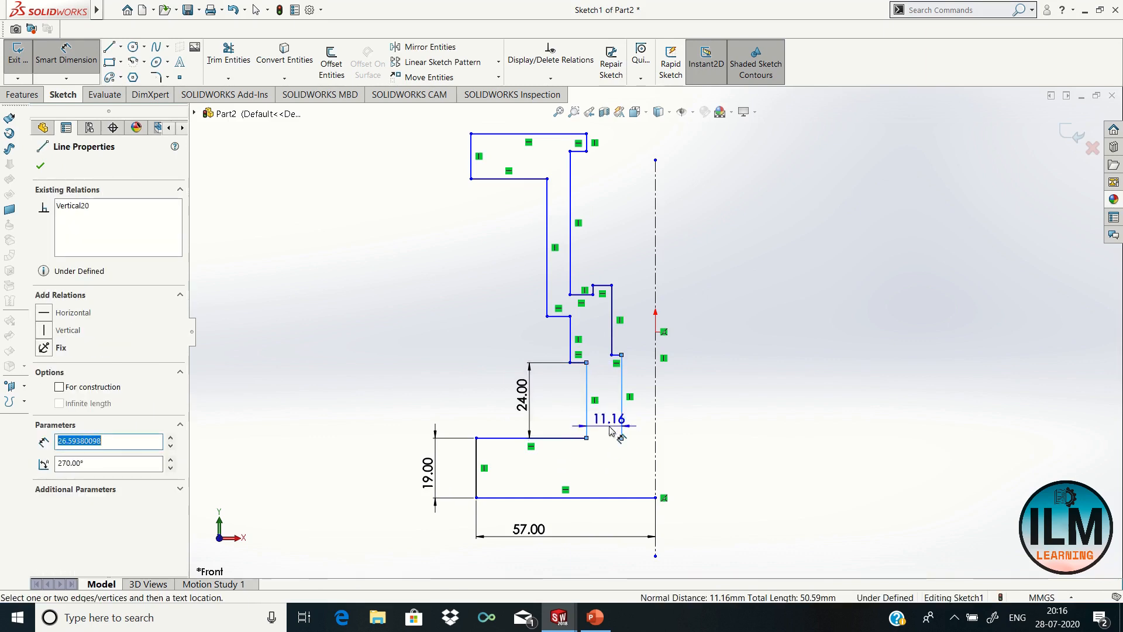
pyautogui.click(607, 418)
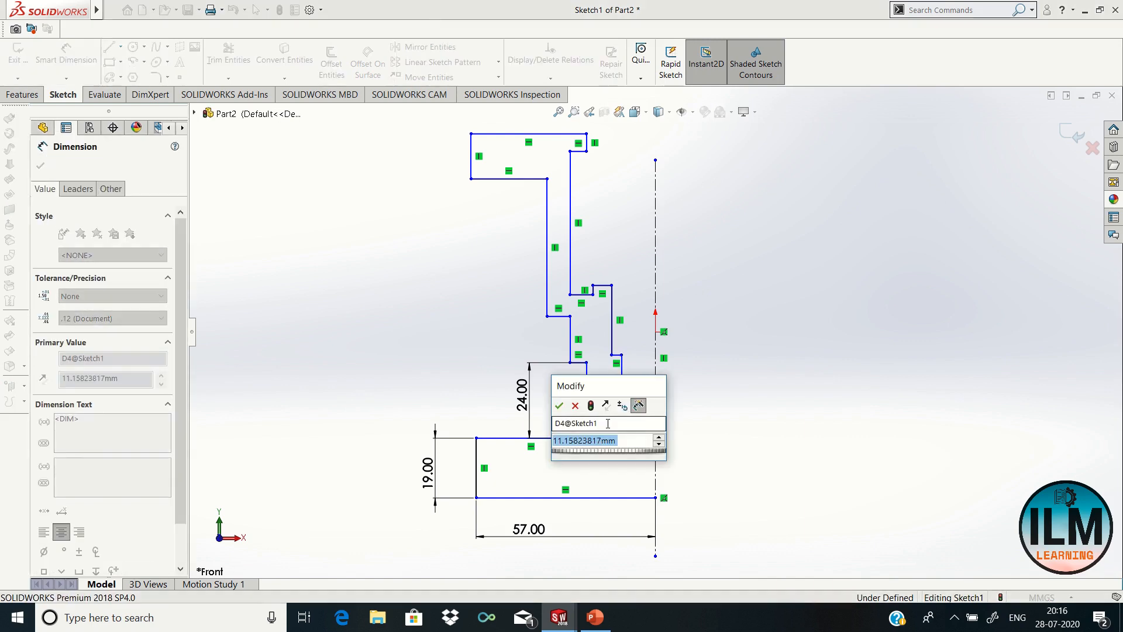
pyautogui.write('13')
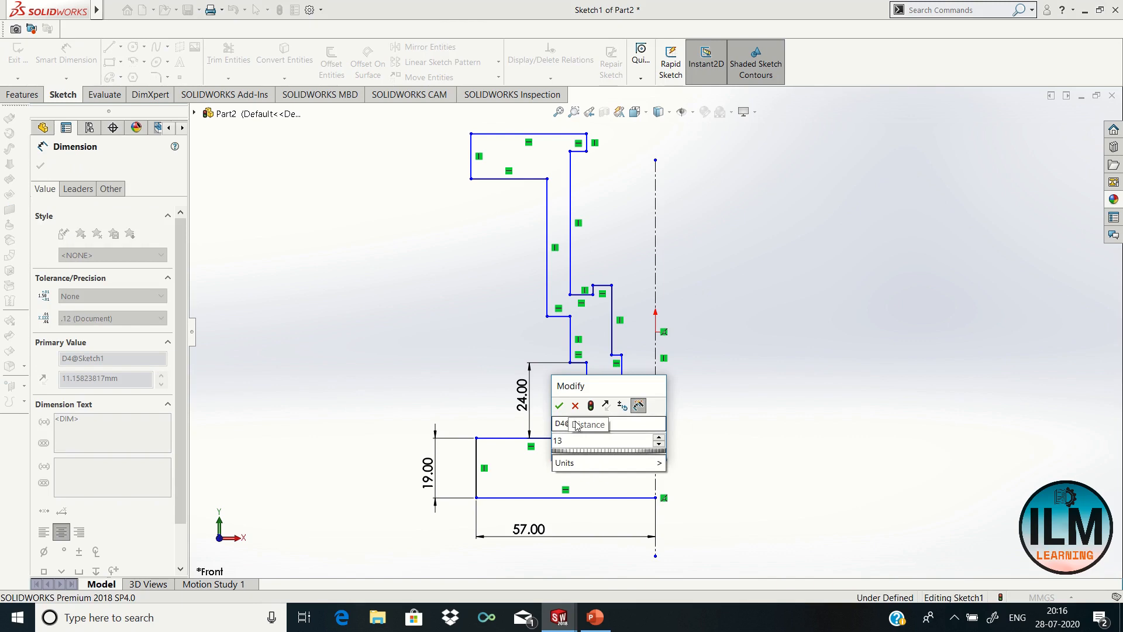
pyautogui.click(560, 405)
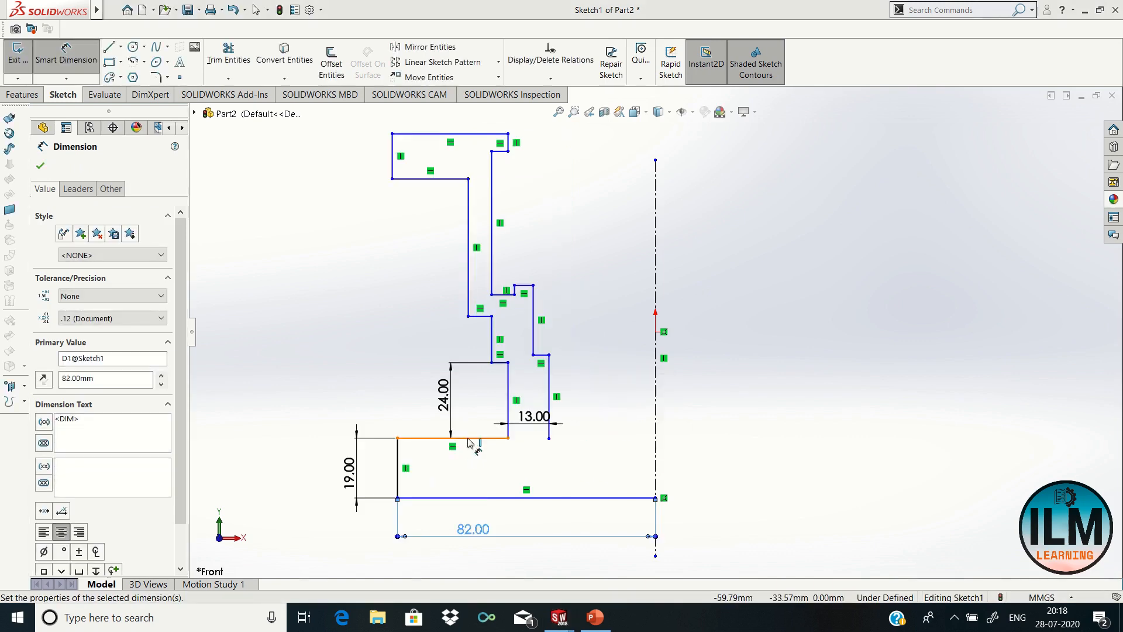
# Step: Dimension the lower flange's top horizontal edge as 44 mm
pyautogui.click(468, 442)
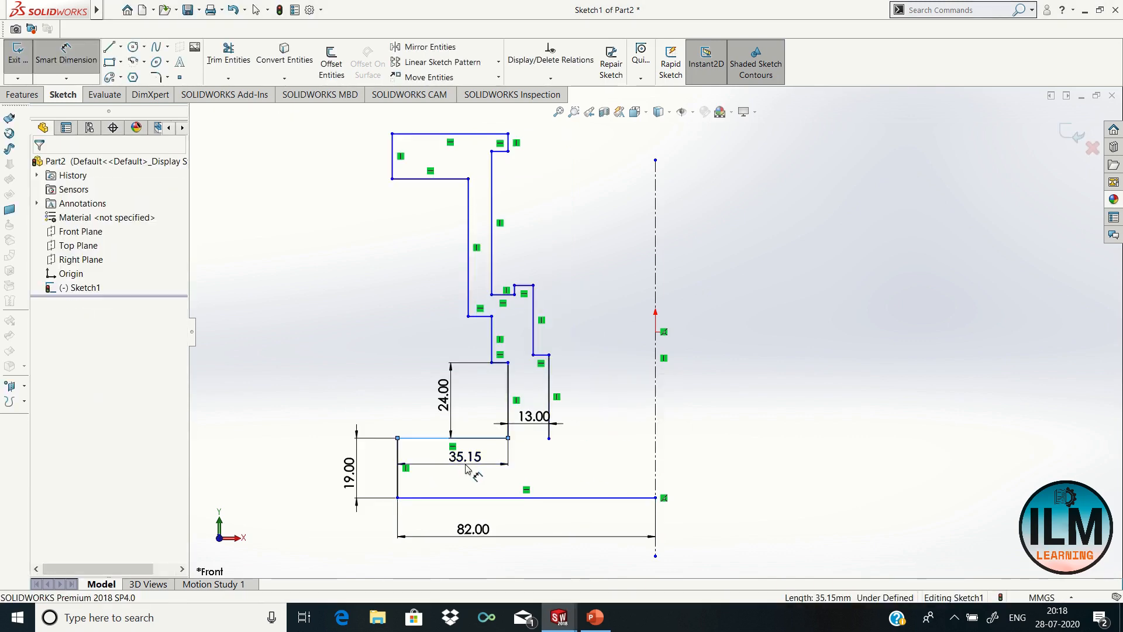
pyautogui.click(467, 467)
pyautogui.write('44')
pyautogui.press('Return')
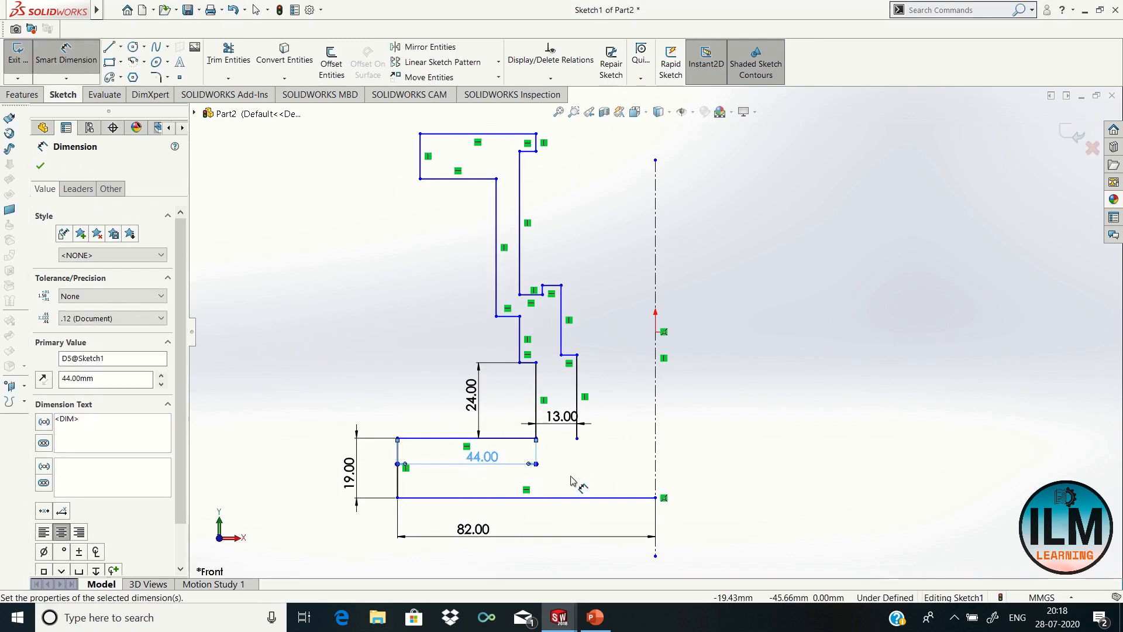
# Step: Dimension the distance from the short middle outer vertical line to the centerline as 45 mm
pyautogui.click(522, 332)
pyautogui.click(656, 345)
pyautogui.click(592, 342)
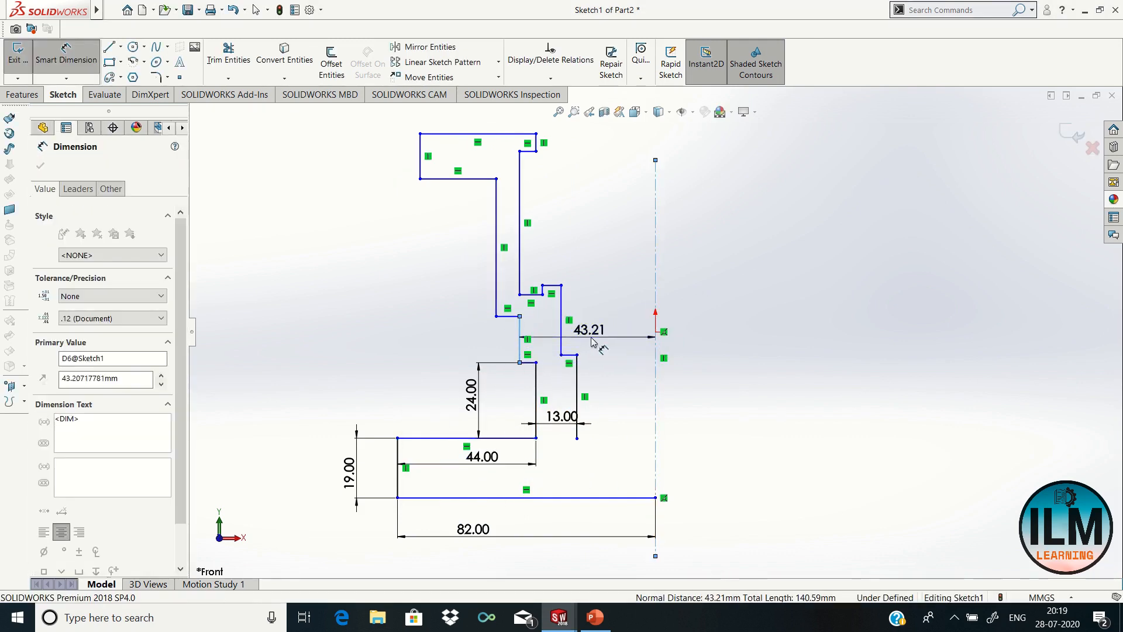
pyautogui.write('45')
pyautogui.press('Return')
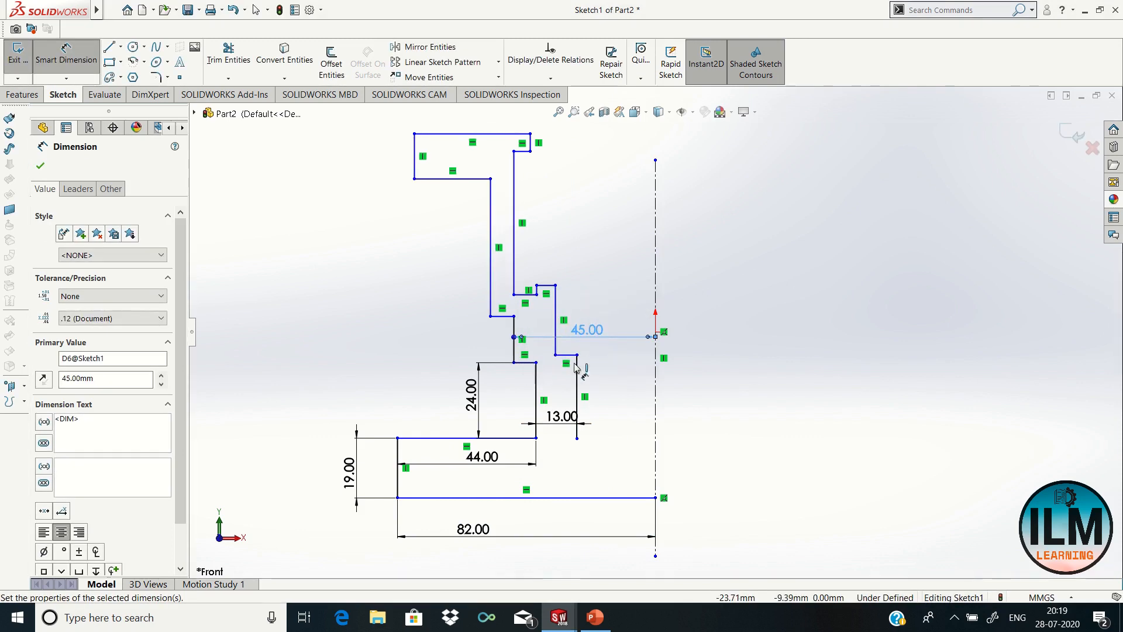
# Step: Dimension the height of the short middle outer vertical line as 17 mm
pyautogui.click(512, 350)
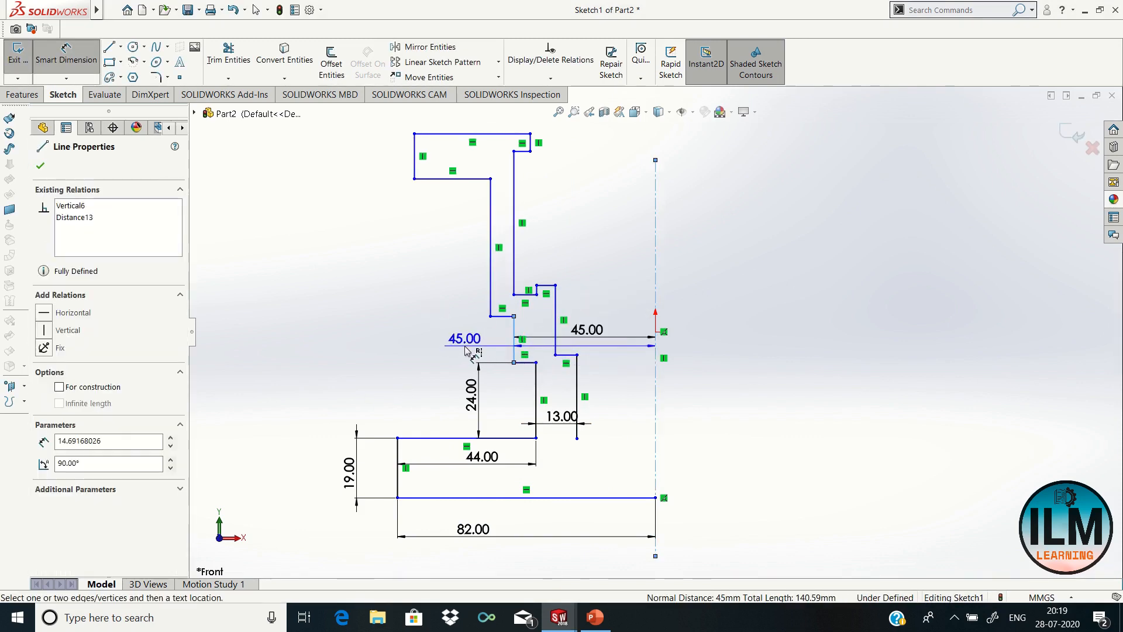
pyautogui.press('Escape')
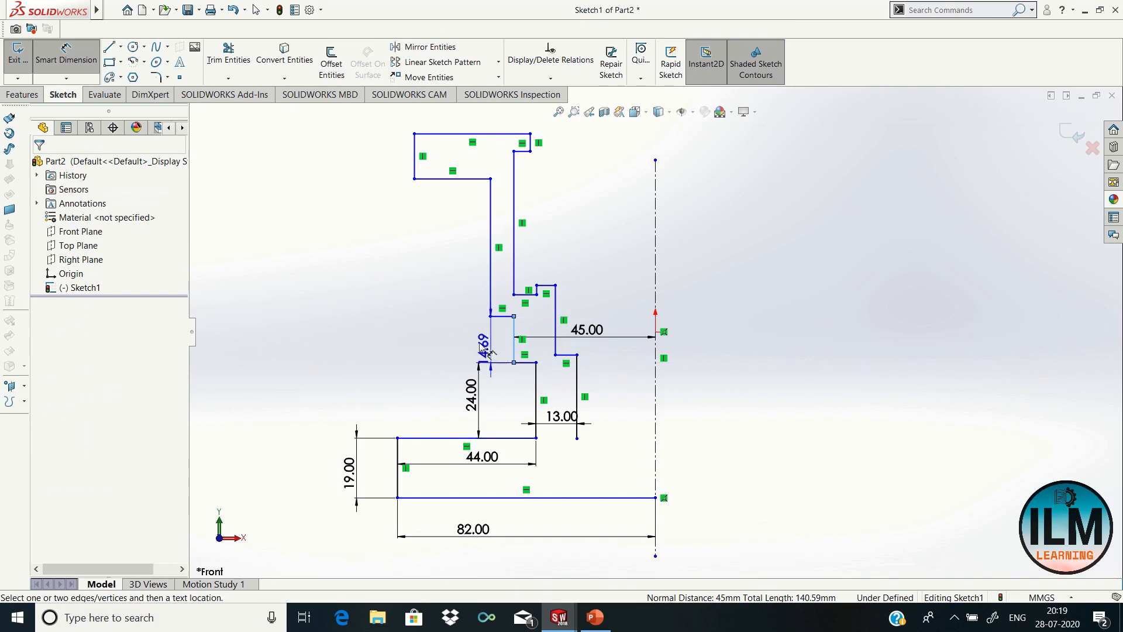
pyautogui.click(449, 349)
pyautogui.write('1')
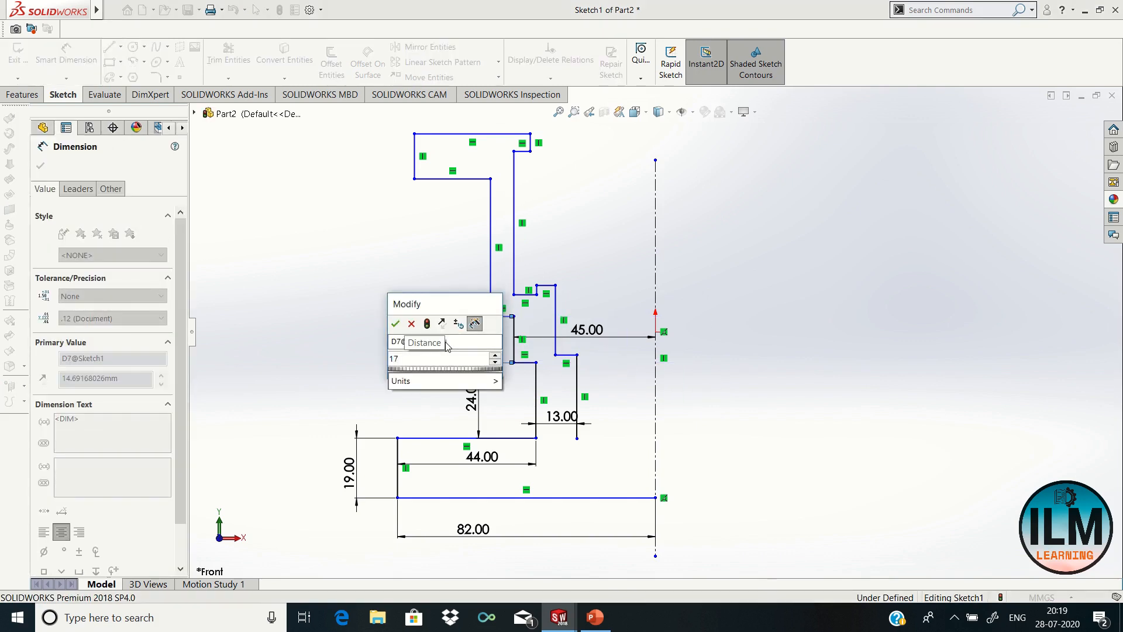
pyautogui.write('7')
pyautogui.press('Return')
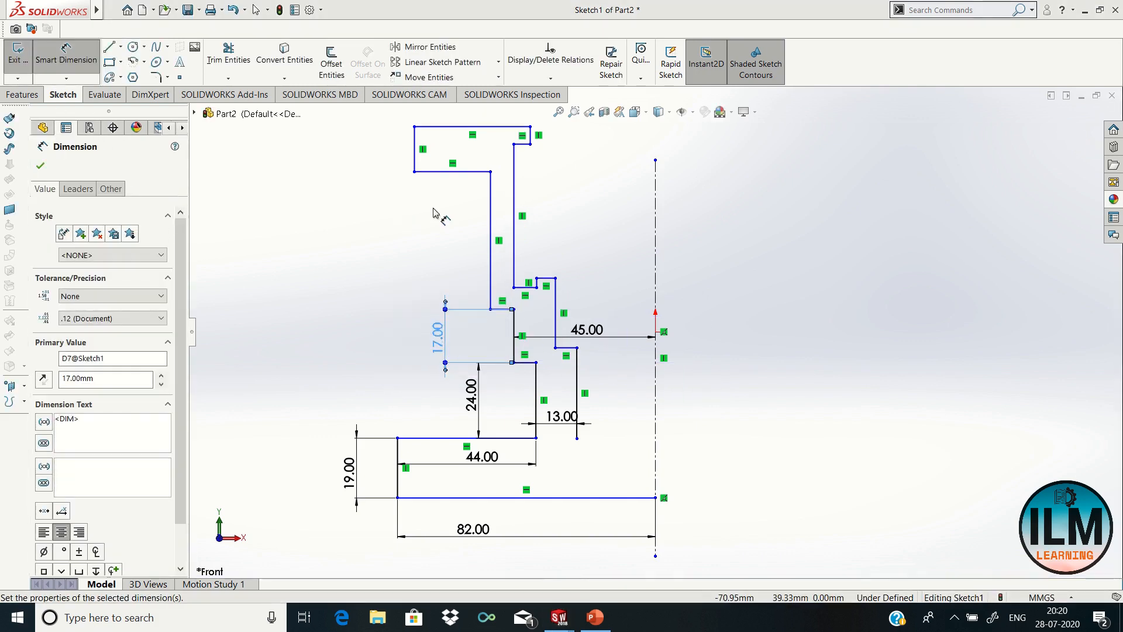
# Step: Dimension the distance from the long outer vertical line below the upper flange to the centerline as 116 mm
pyautogui.click(491, 262)
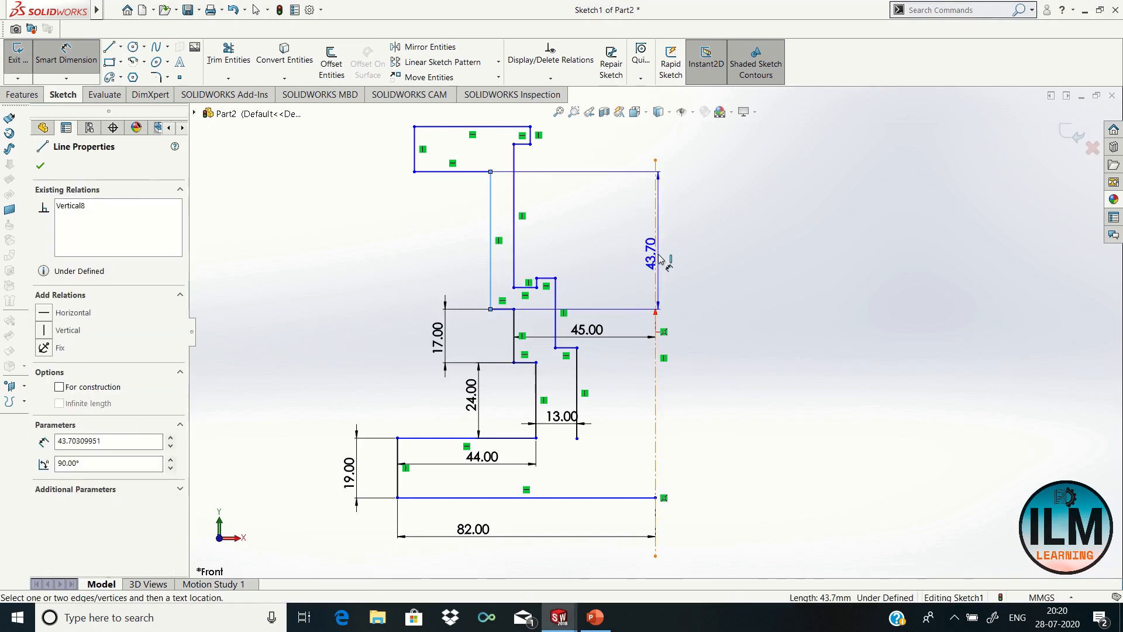
pyautogui.click(657, 258)
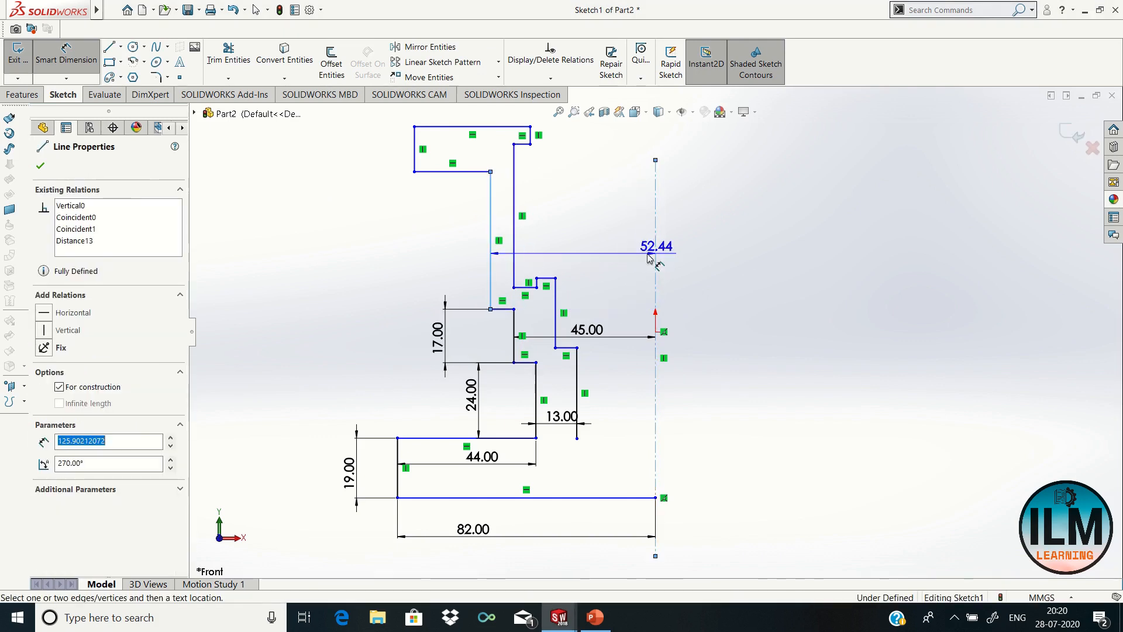
pyautogui.click(582, 255)
pyautogui.write('116')
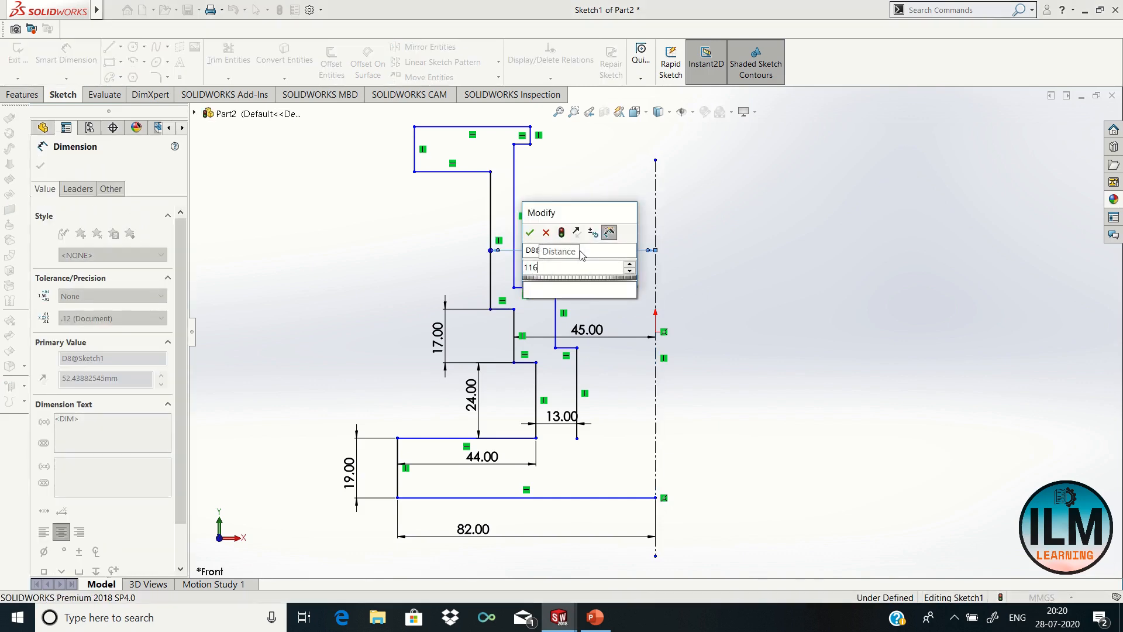
pyautogui.press('Return')
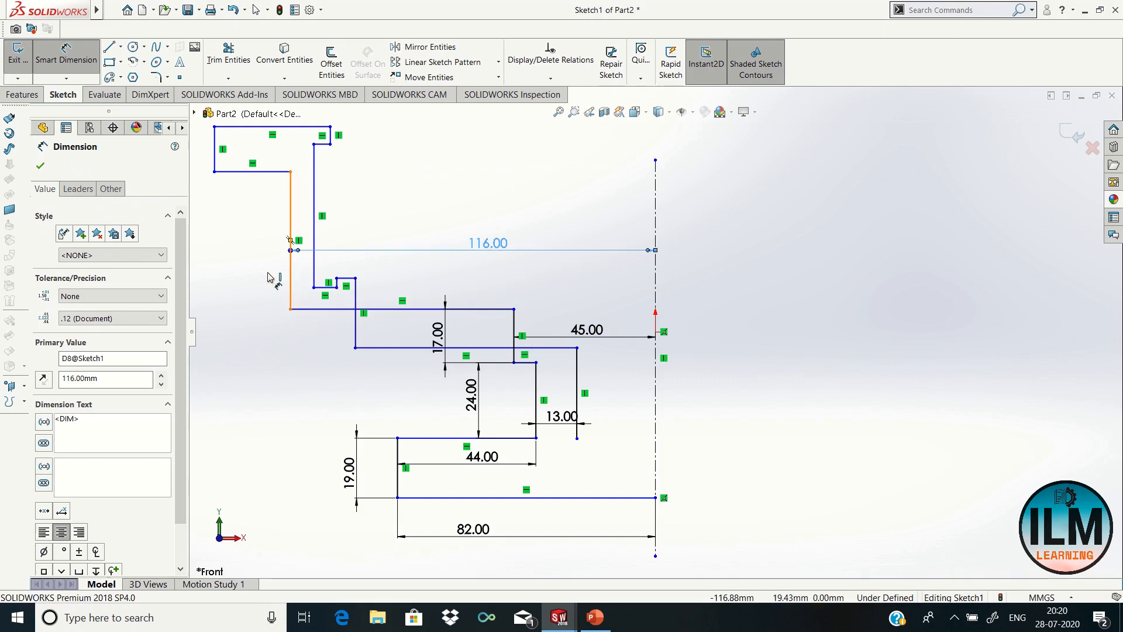
# Step: Dimension the height of the long outer vertical line below the upper flange as 77 mm
pyautogui.click(291, 274)
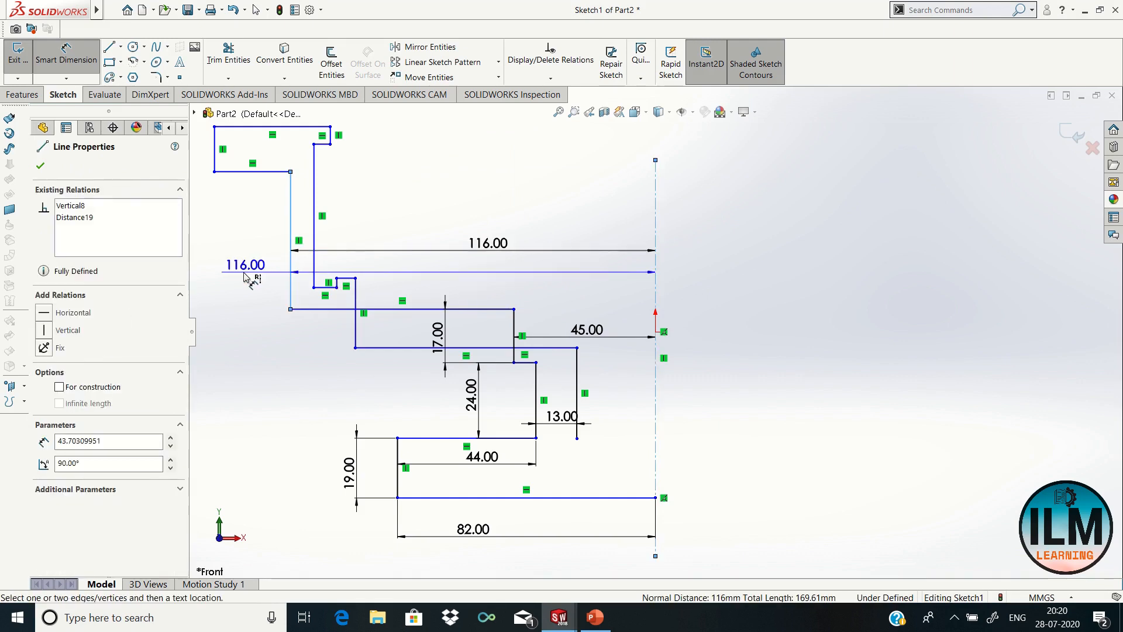
pyautogui.click(289, 283)
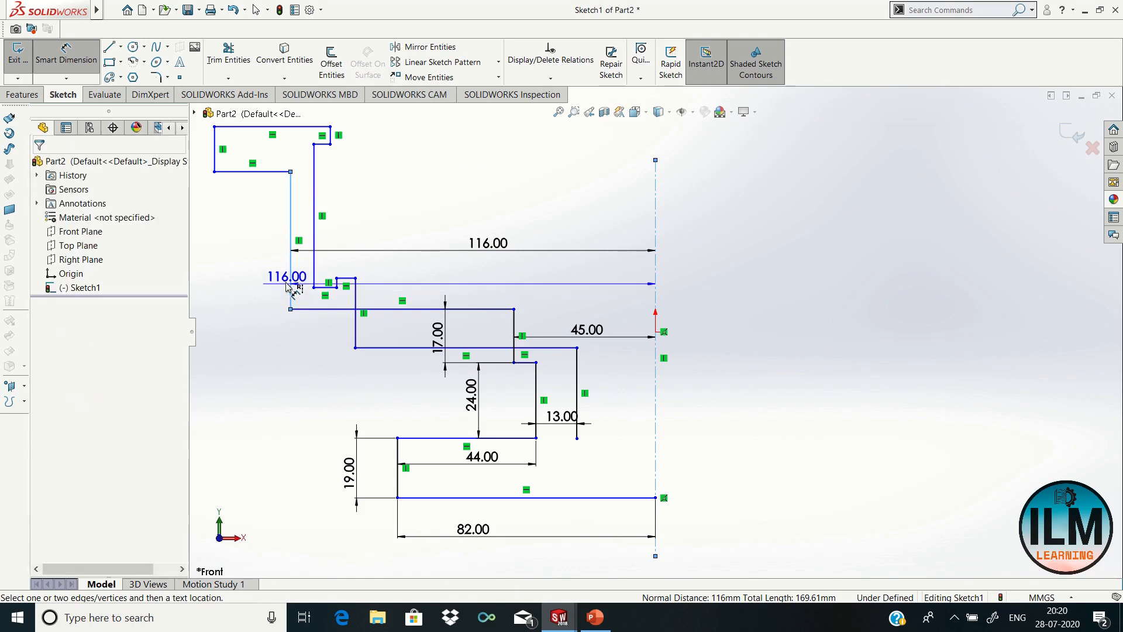
pyautogui.click(262, 275)
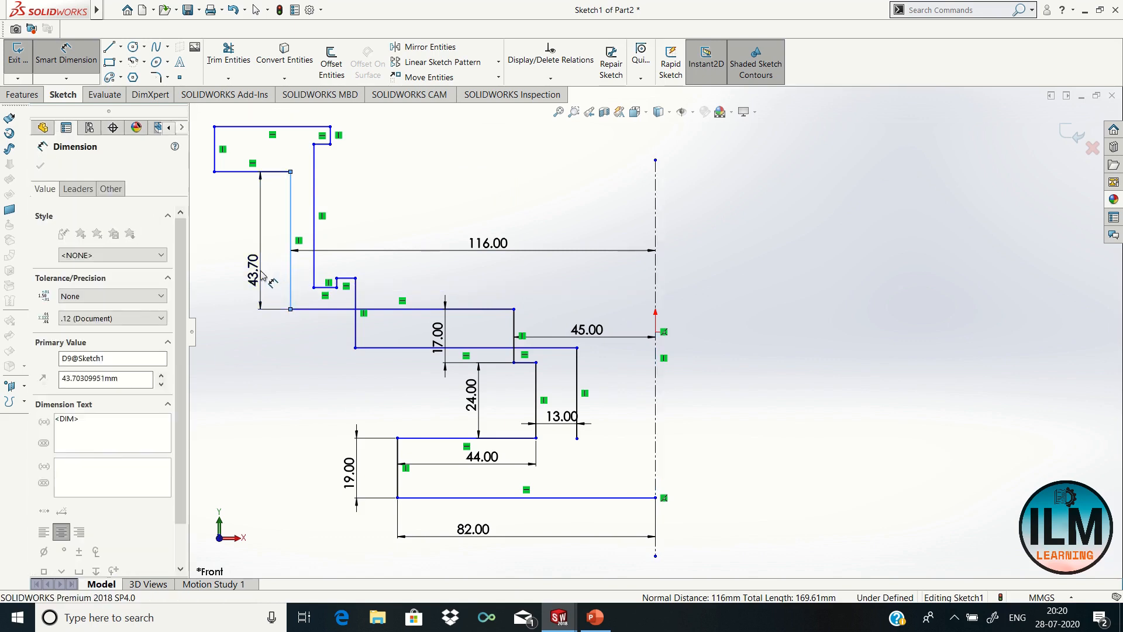
pyautogui.write('77')
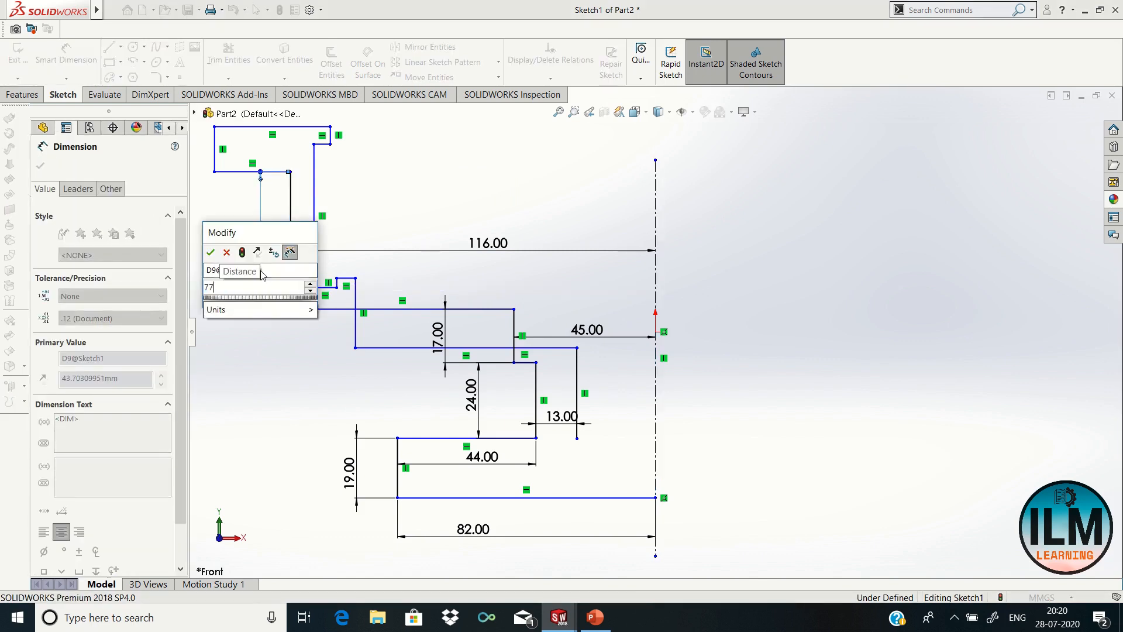
pyautogui.press('Return')
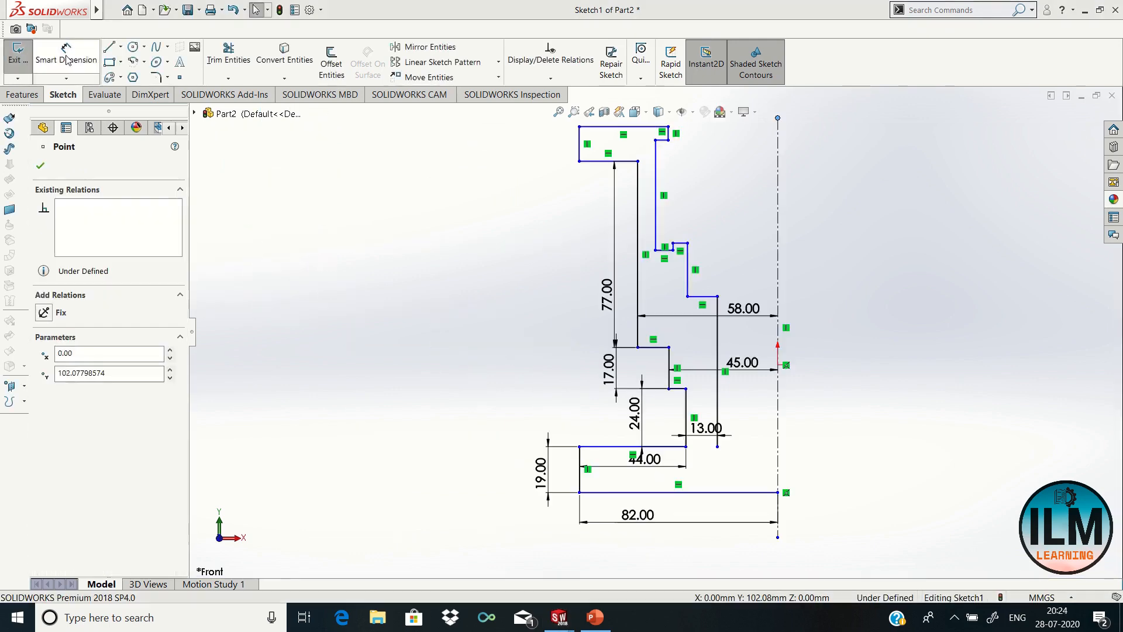
# Step: Dimension the upper flange's outer vertical edge as 19 mm
pyautogui.click(66, 58)
pyautogui.click(578, 142)
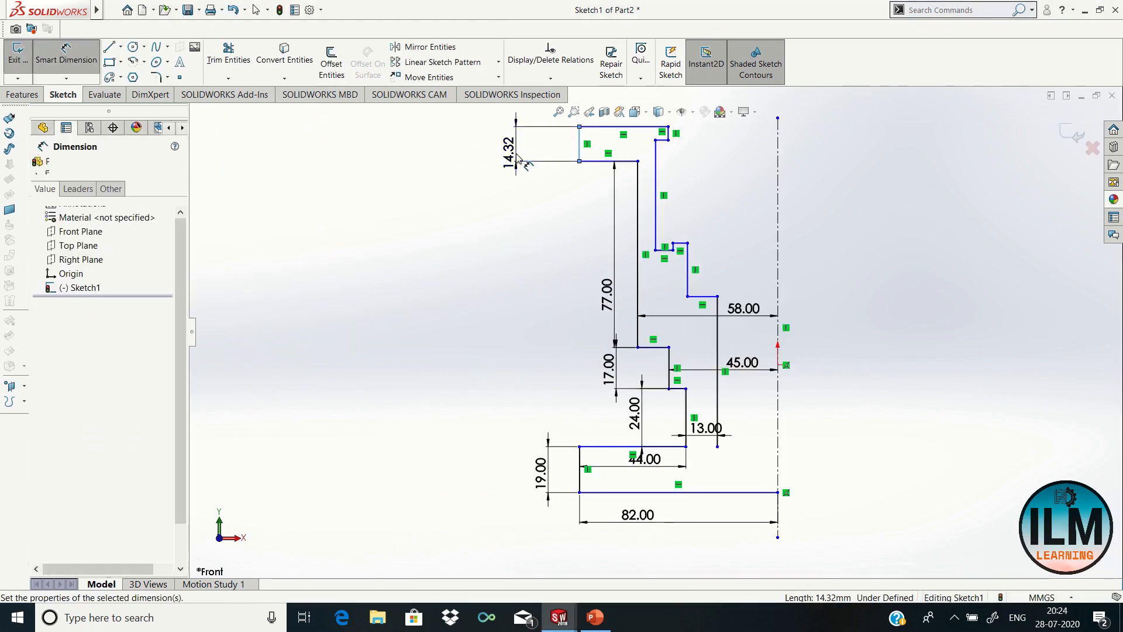
pyautogui.click(516, 156)
pyautogui.write('19')
pyautogui.press('Return')
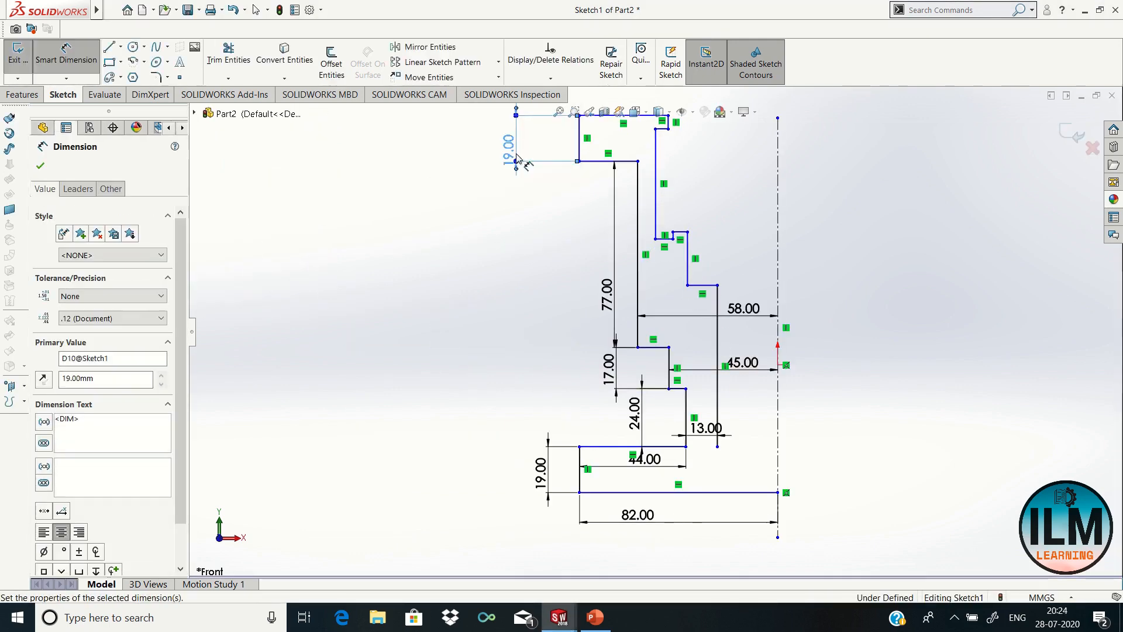
# Step: Dimension the distance from the upper flange's short inner vertical edge to the centerline as 41 mm
pyautogui.click(559, 113)
pyautogui.click(687, 133)
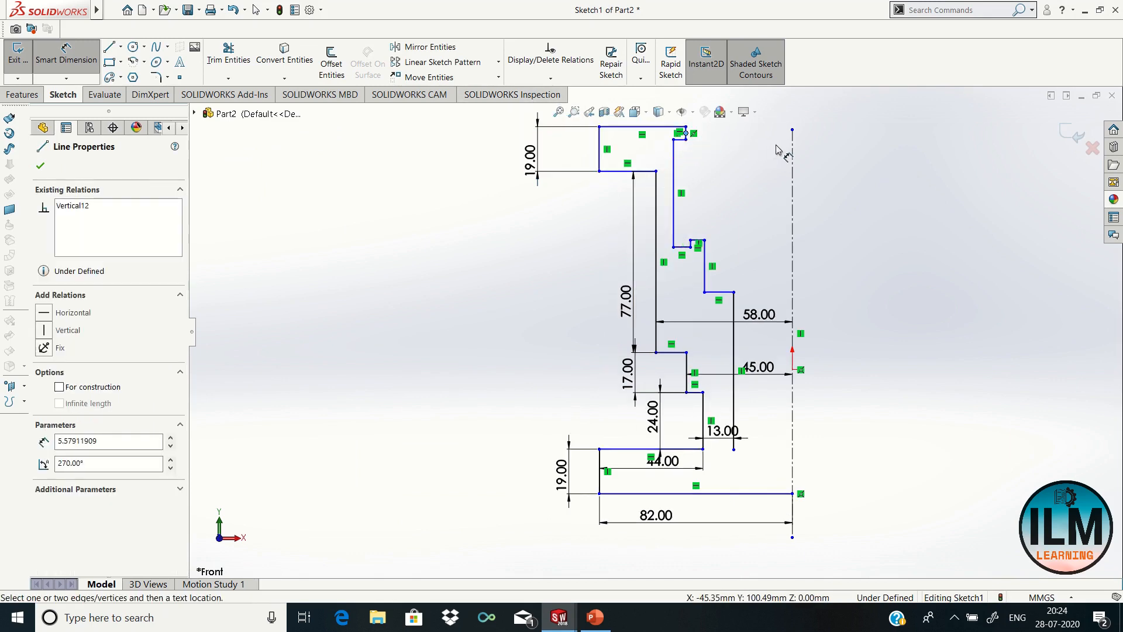
pyautogui.click(793, 149)
pyautogui.click(752, 153)
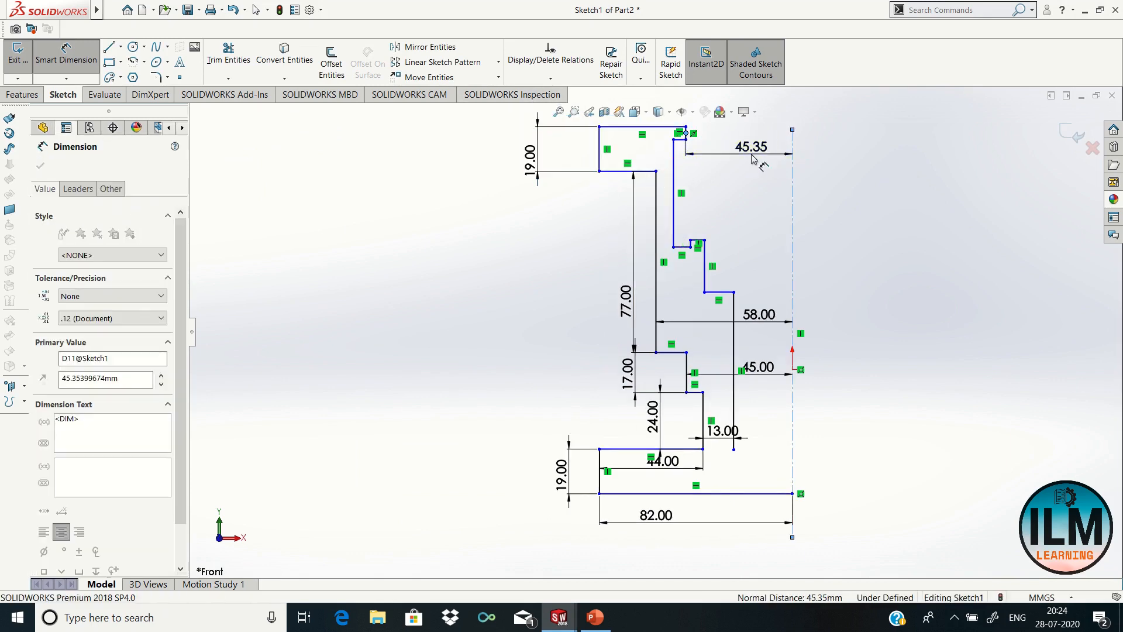
pyautogui.write('41')
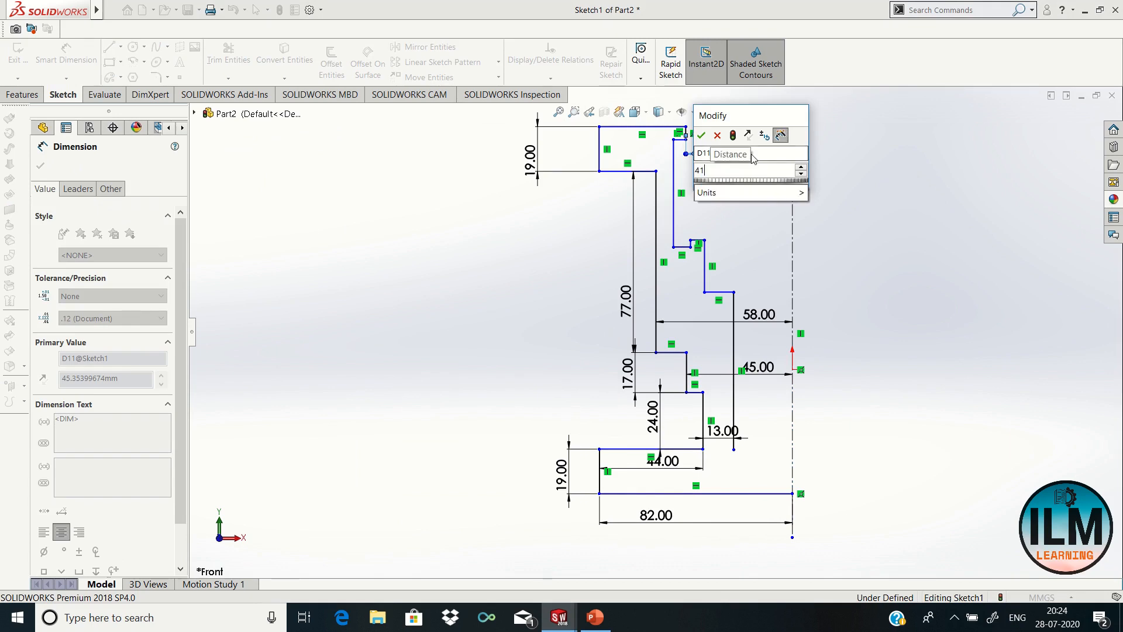
pyautogui.press('Return')
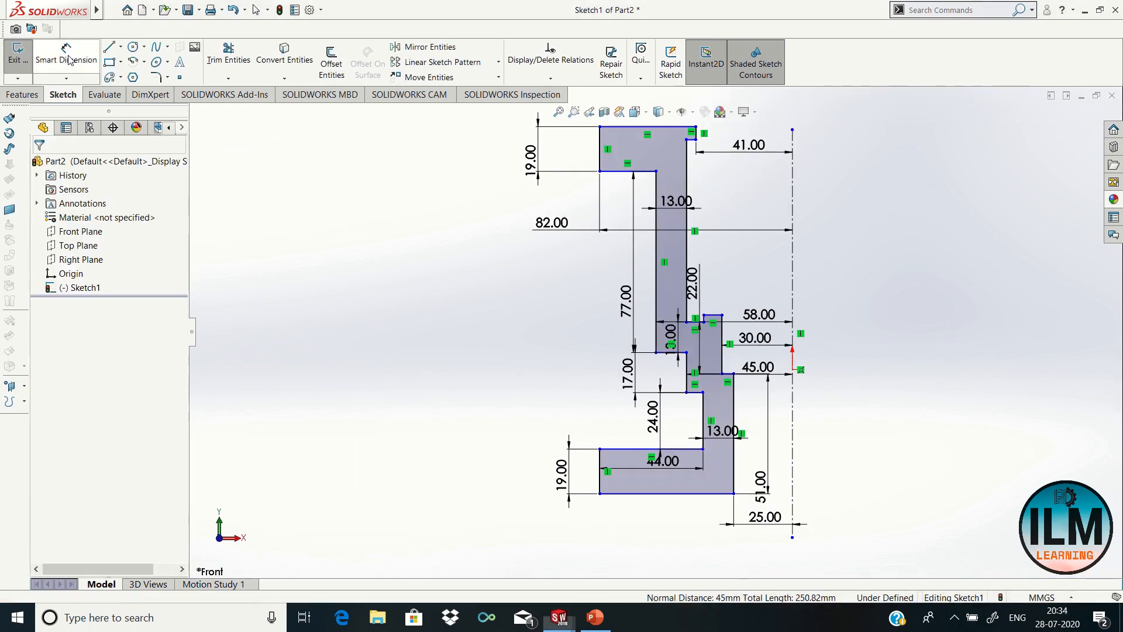
# Step: Revolve the closed half-profile 360 degrees about the vertical centerline as a solid boss
pyautogui.press('Escape')
pyautogui.click(22, 94)
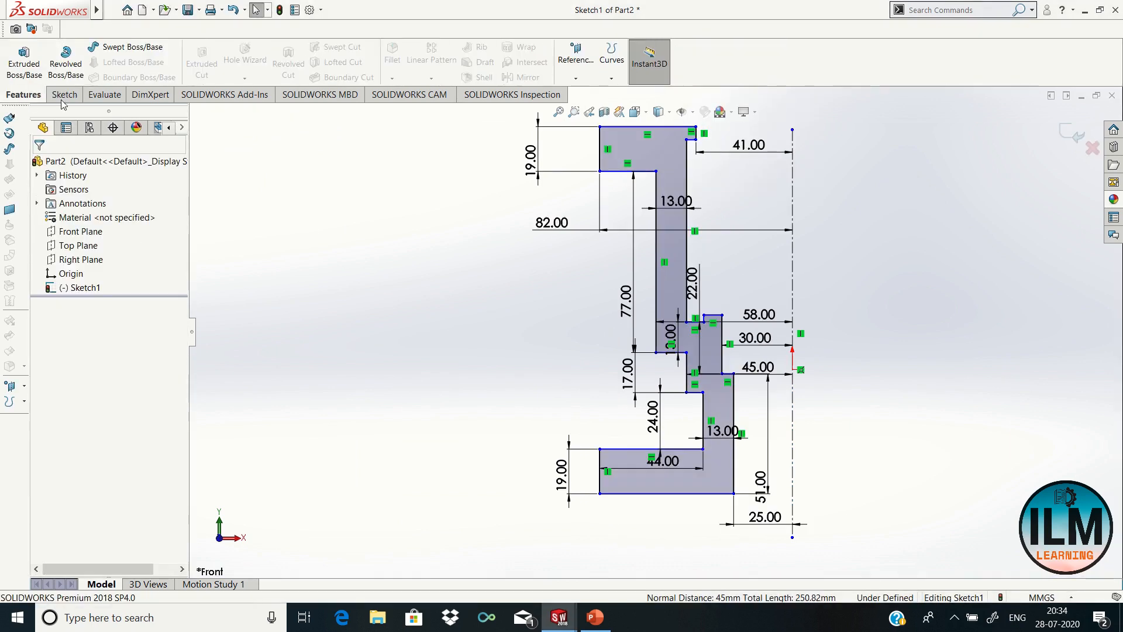
pyautogui.click(66, 61)
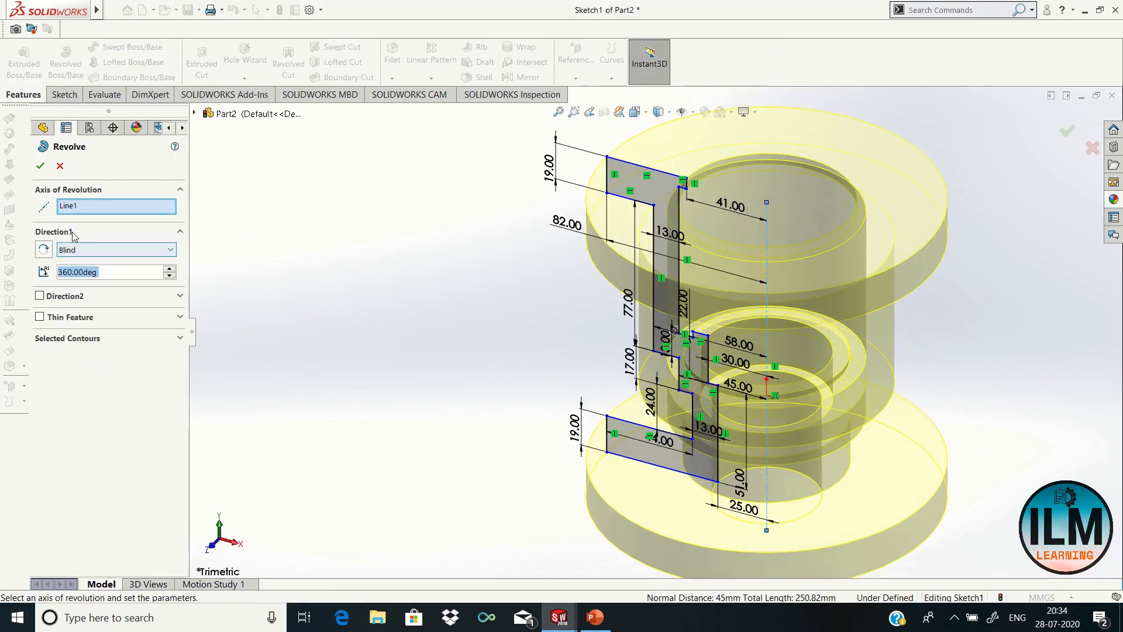
pyautogui.click(40, 169)
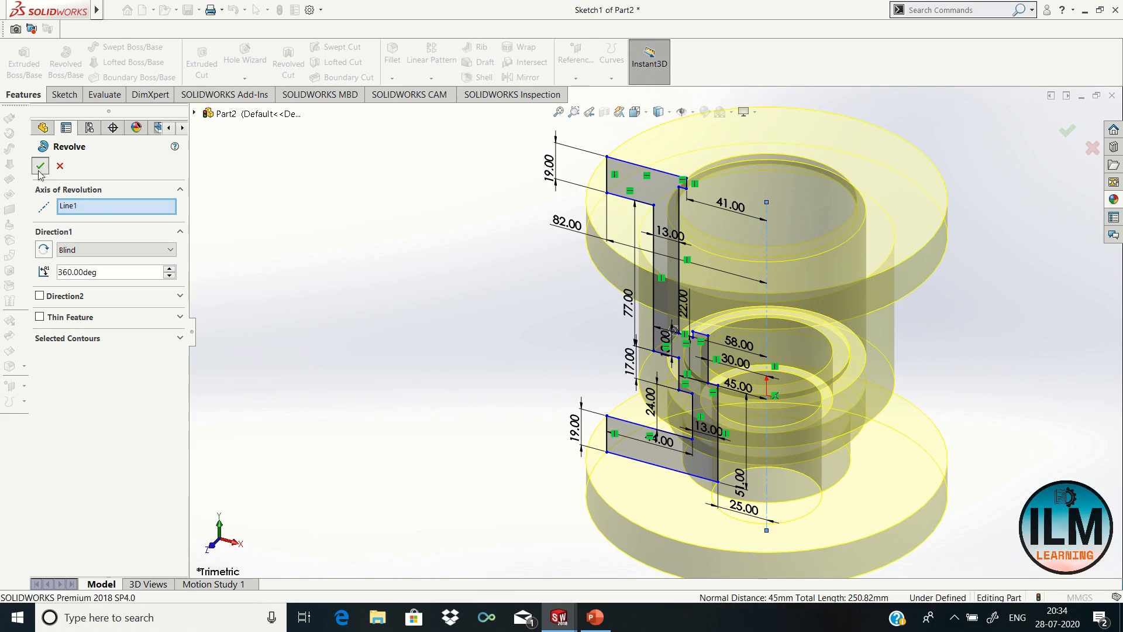
pyautogui.click(413, 292)
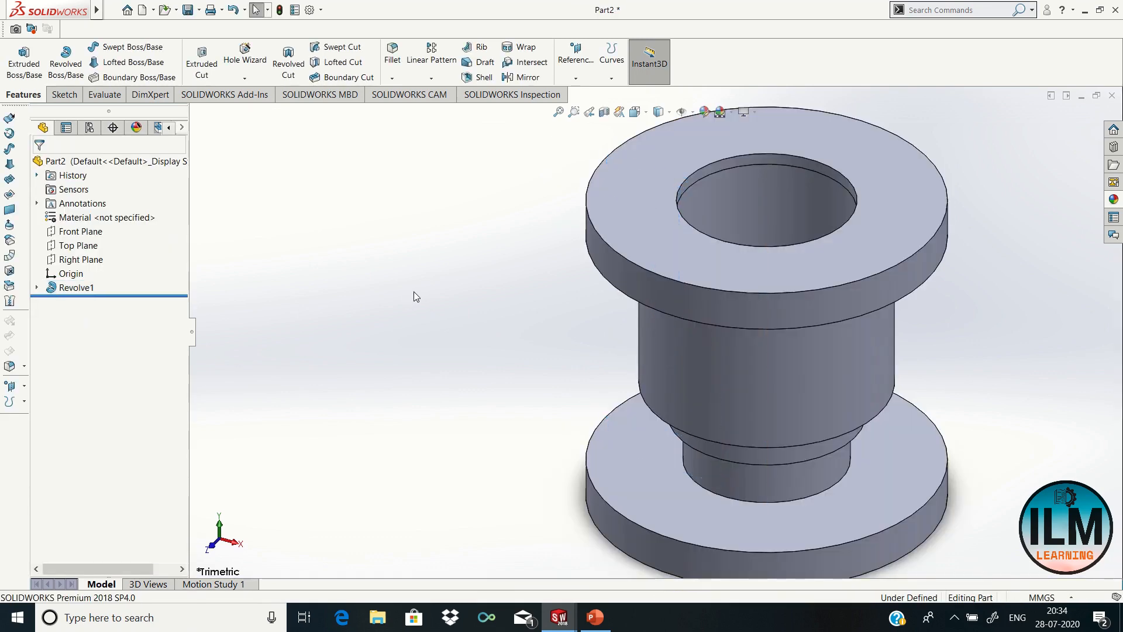
# Step: Reopen the revolve feature's profile sketch for editing in the front view
pyautogui.rightClick(490, 348)
pyautogui.click(548, 407)
pyautogui.moveTo(548, 407); pyautogui.dragTo(176, 475)
pyautogui.press('Escape')
pyautogui.hotkey('ctrl', '1')
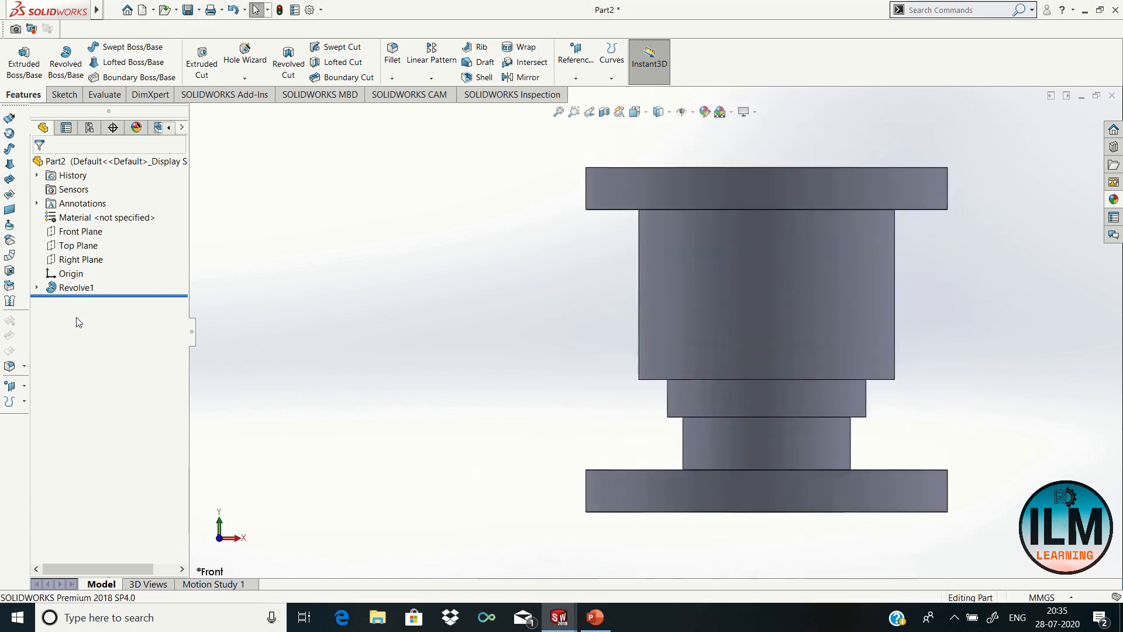
pyautogui.click(37, 287)
pyautogui.rightClick(94, 301)
pyautogui.click(93, 262)
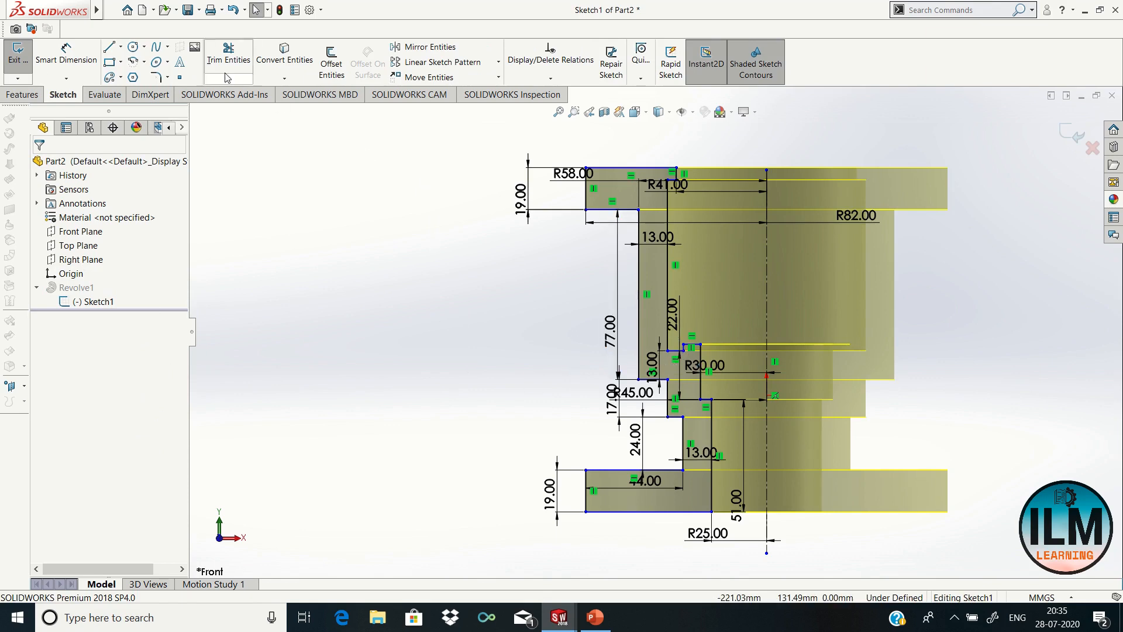
# Step: Add 2 mm sketch fillets to the bore's corner under the upper lip and both corners of its bottom ledge, and exit the sketch
pyautogui.click(156, 78)
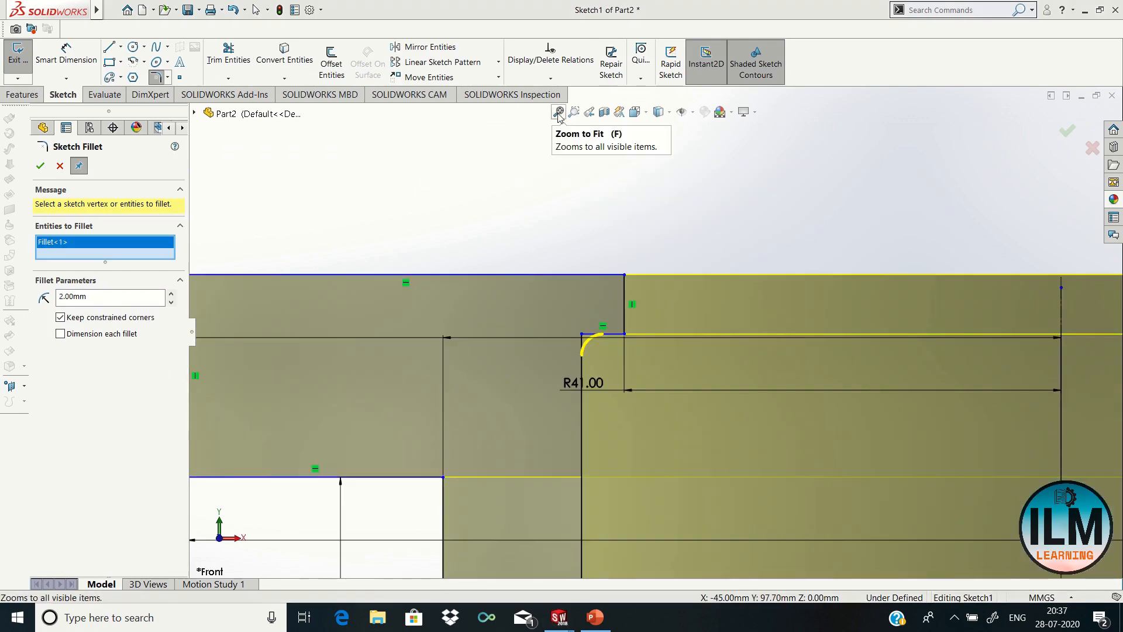
pyautogui.click(559, 113)
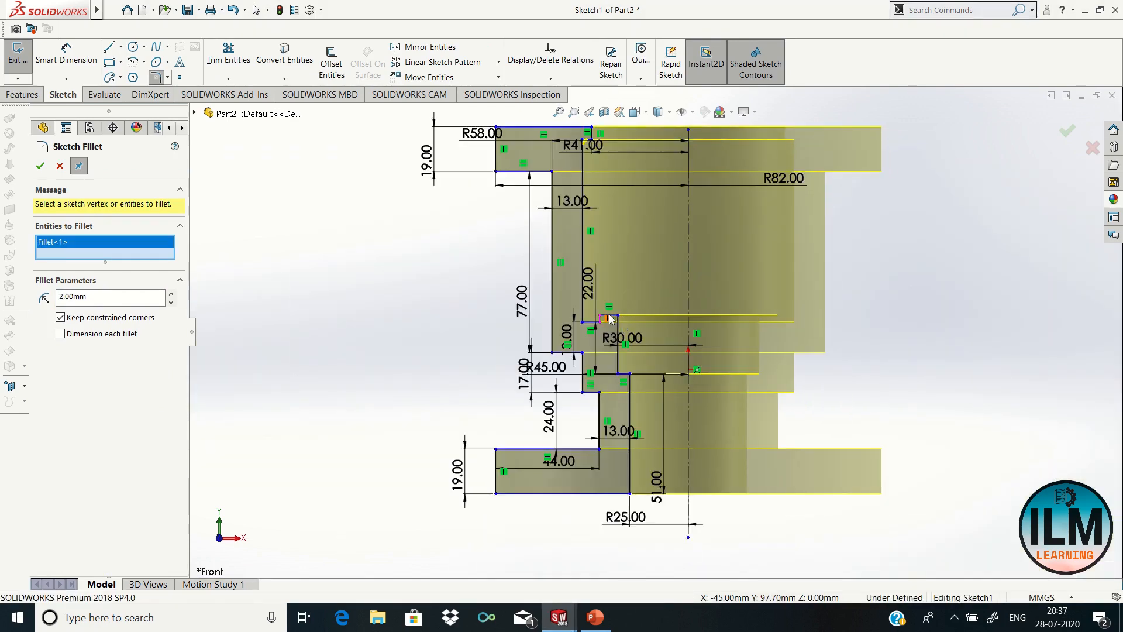
pyautogui.scroll(-10, 603, 315)
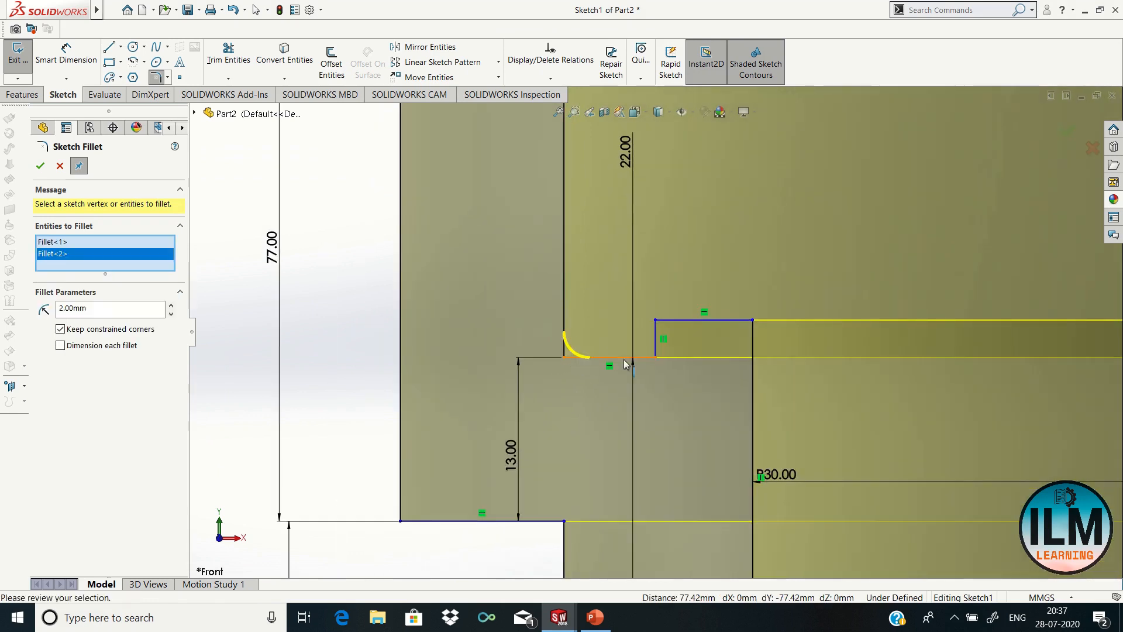
pyautogui.click(656, 357)
pyautogui.click(656, 357)
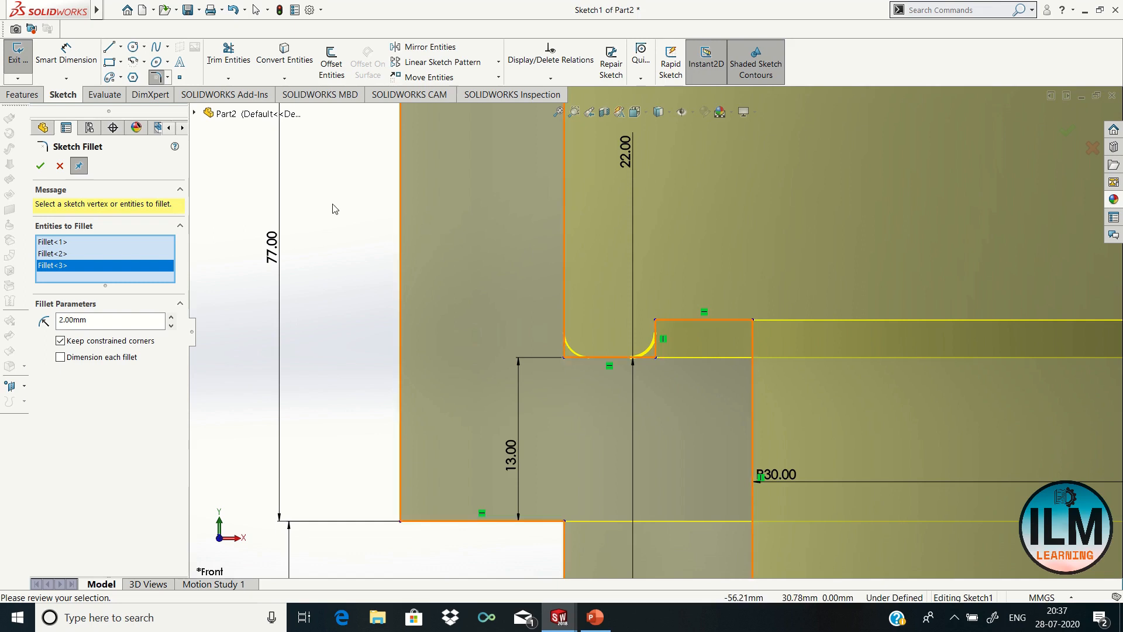
pyautogui.click(559, 112)
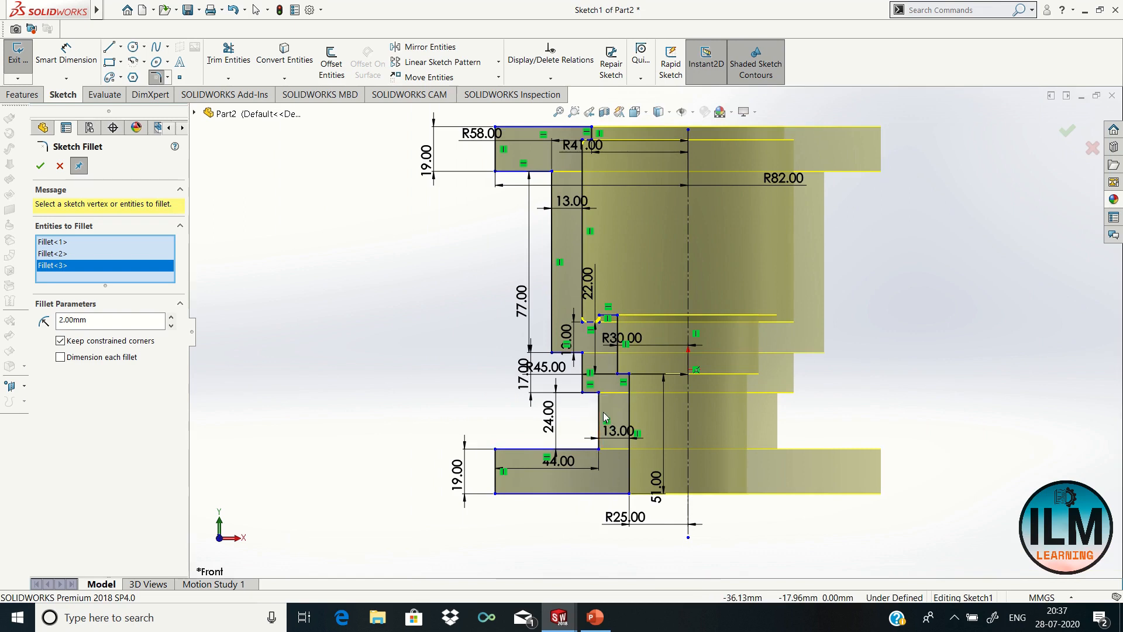
pyautogui.click(39, 166)
pyautogui.click(1068, 130)
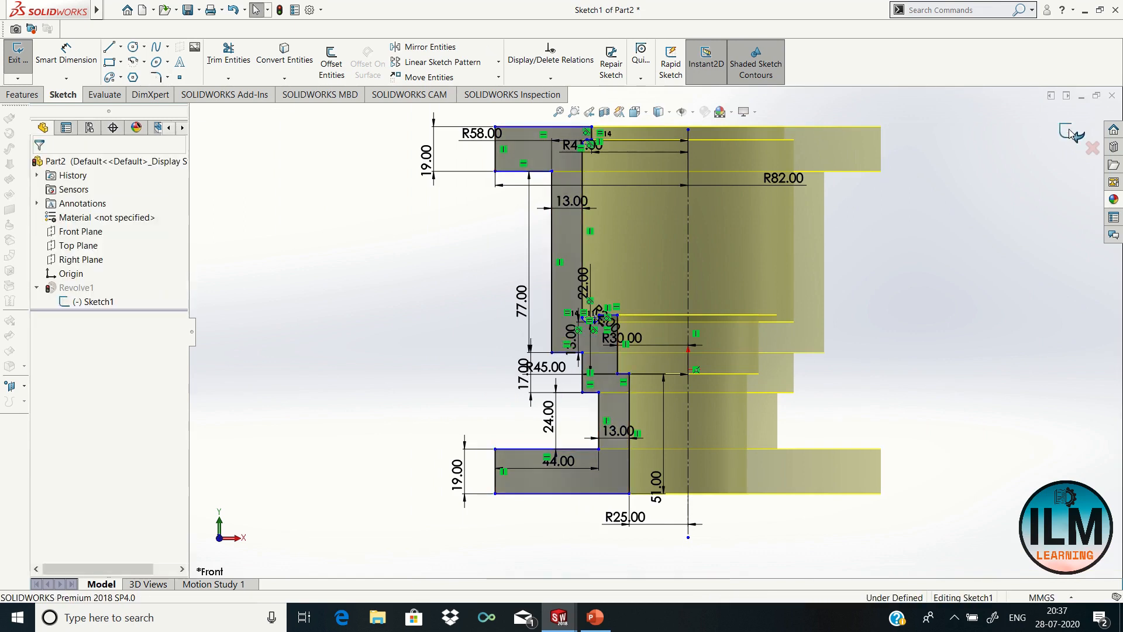
pyautogui.click(1070, 134)
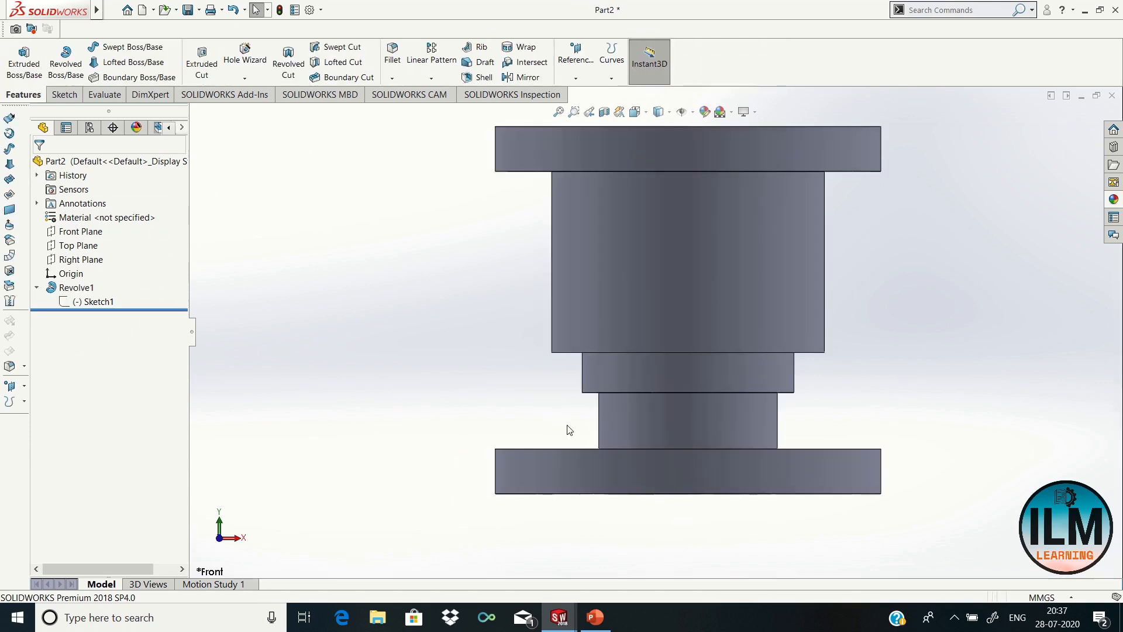
# Step: Apply a 10 mm fillet to the cylindrical face of the narrow neck above the lower flange
pyautogui.rightClick(442, 329)
pyautogui.click(463, 383)
pyautogui.moveTo(454, 357); pyautogui.dragTo(459, 388)
pyautogui.rightClick(425, 375)
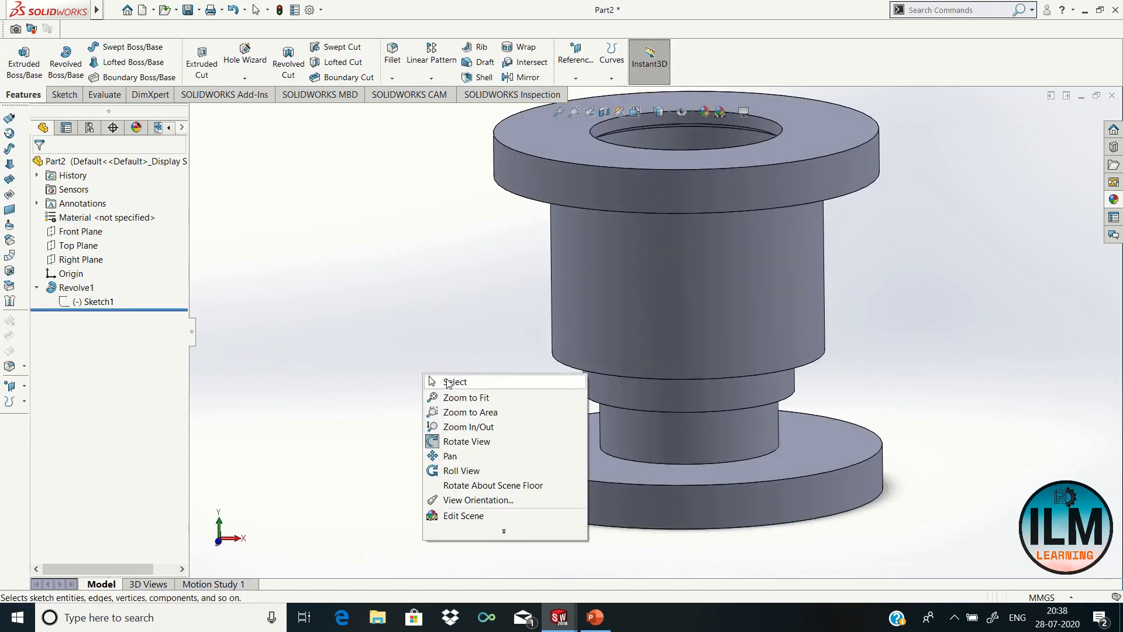
pyautogui.click(455, 382)
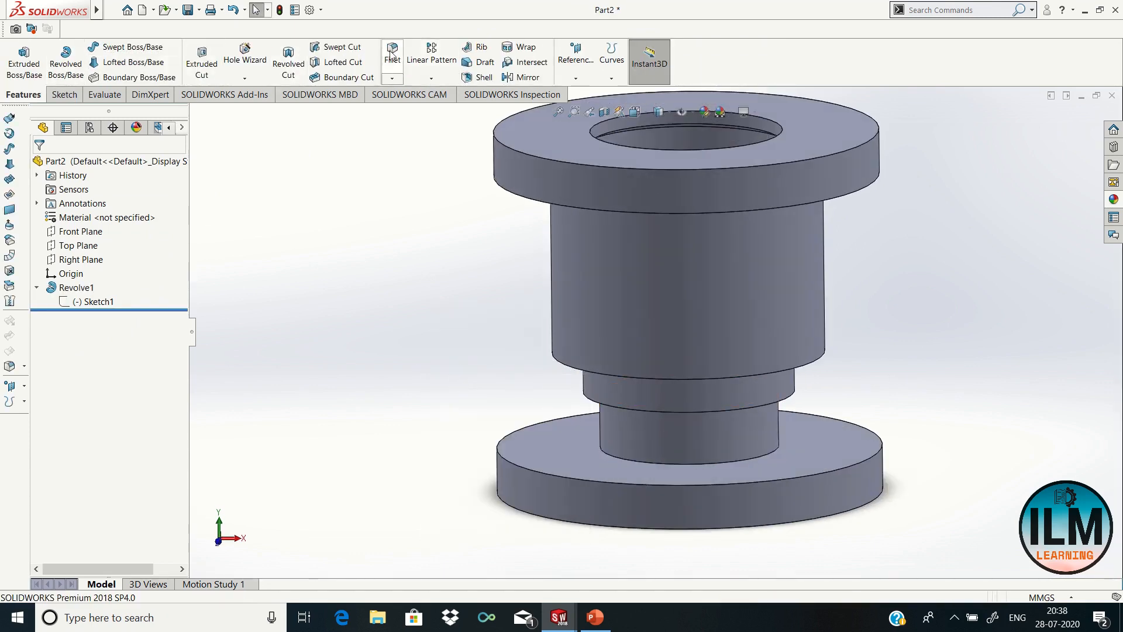
pyautogui.click(630, 455)
pyautogui.press('Return')
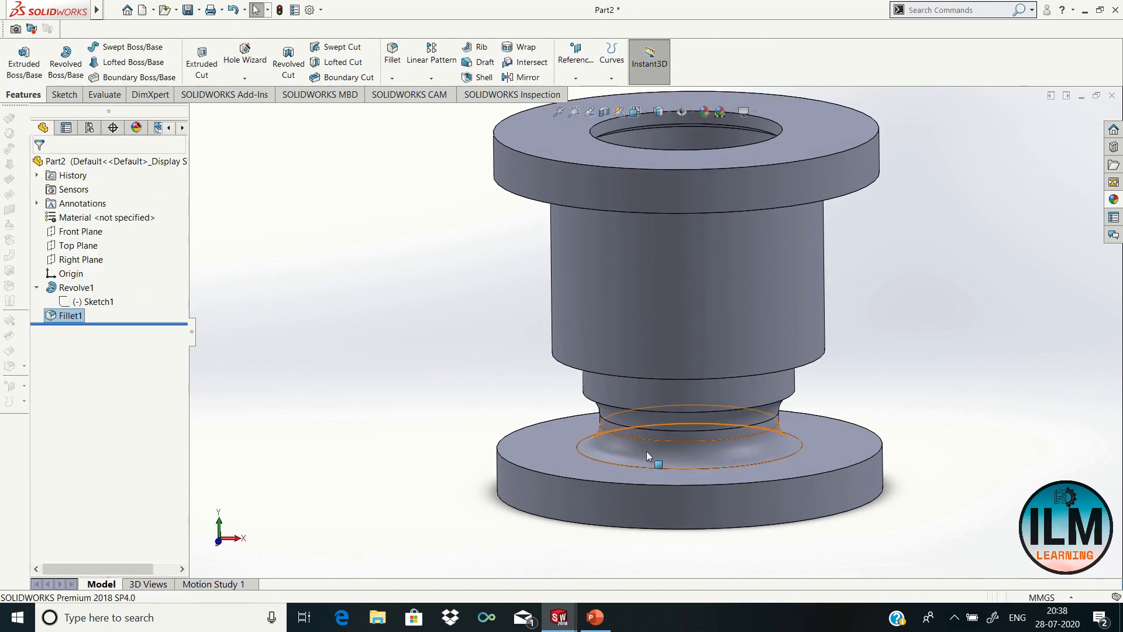
# Step: Edit the fillet feature to use the edge between neck and lower flange instead of the face, with a 2.5 mm radius
pyautogui.rightClick(66, 314)
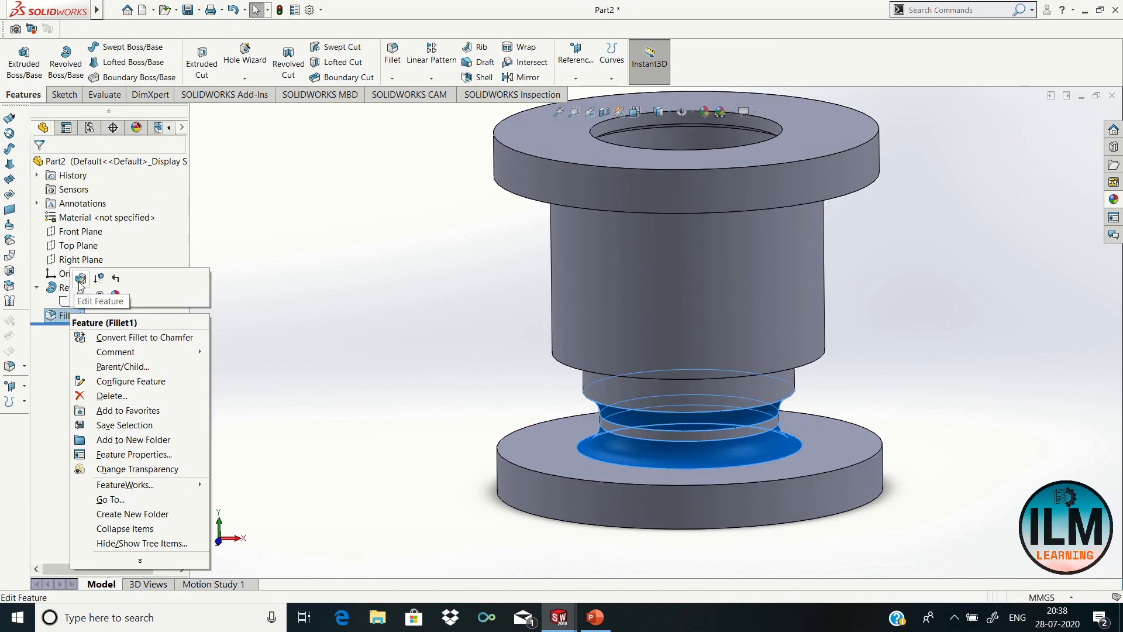
pyautogui.click(78, 290)
pyautogui.rightClick(94, 252)
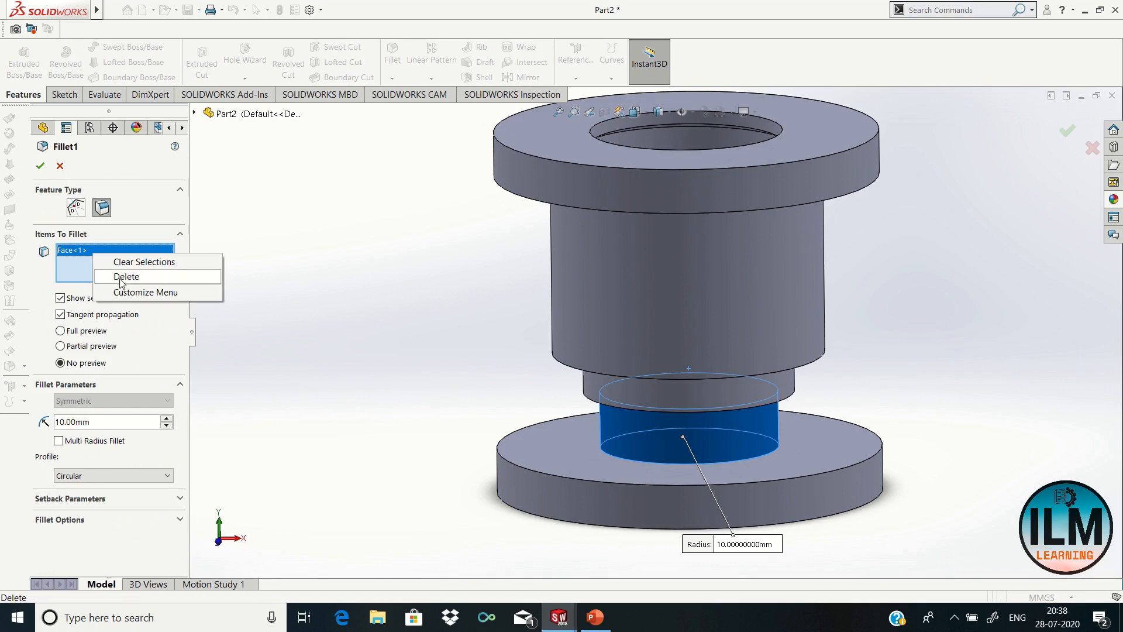
pyautogui.click(117, 259)
pyautogui.click(632, 460)
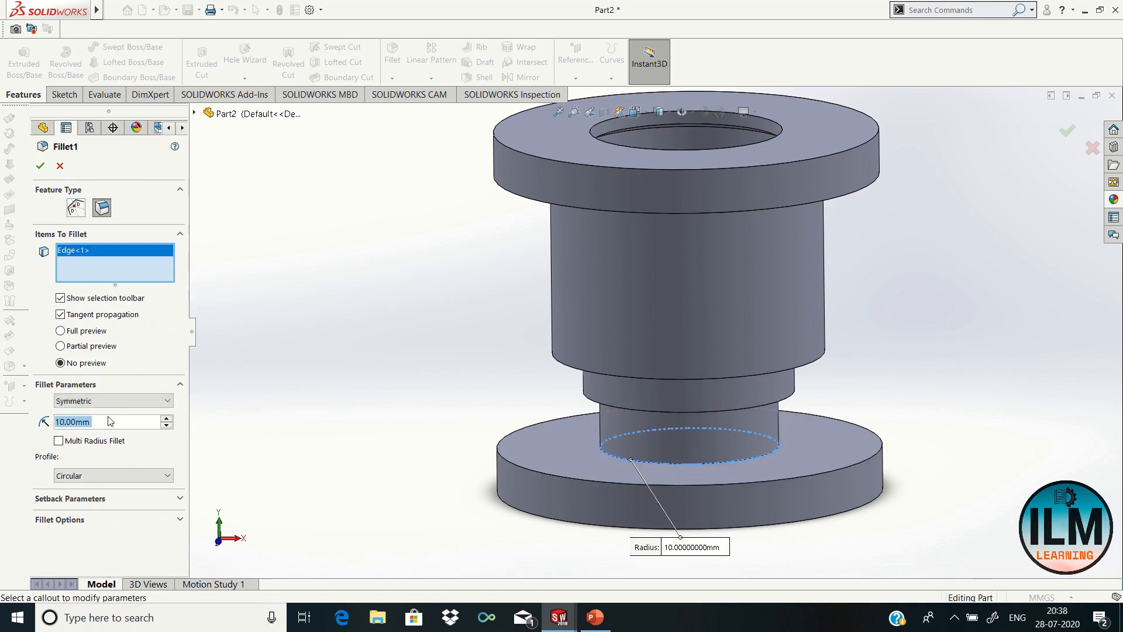
pyautogui.write('2.5')
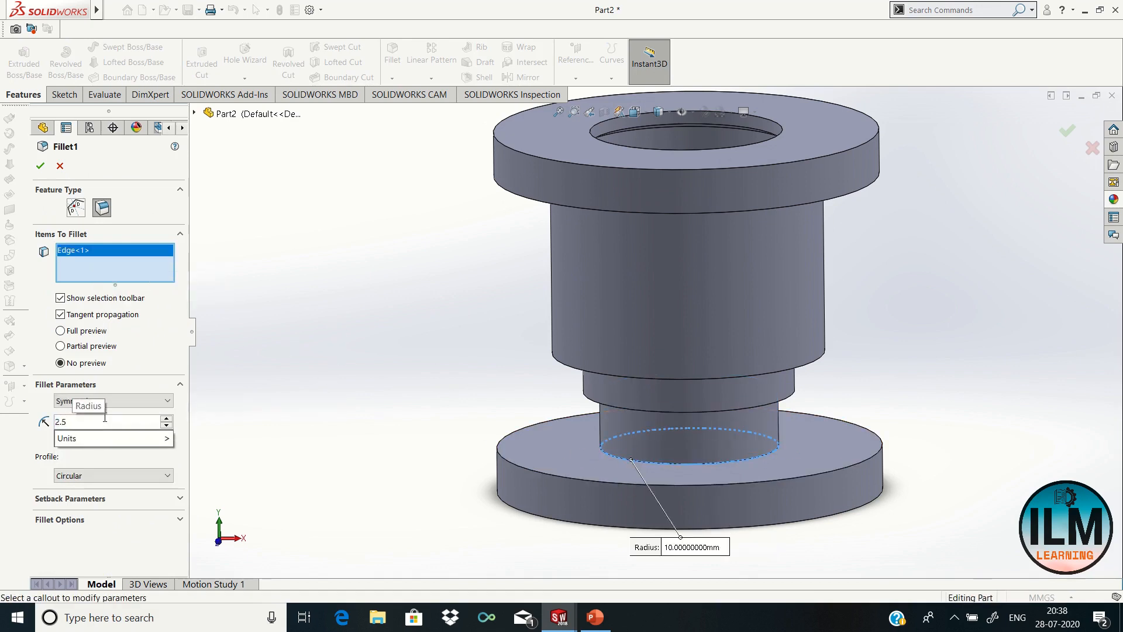
# Step: Add the neck's upper edge, the middle step's lower outer edge and its edge against the large body to the fillet, and confirm
pyautogui.rightClick(459, 421)
pyautogui.moveTo(510, 489)
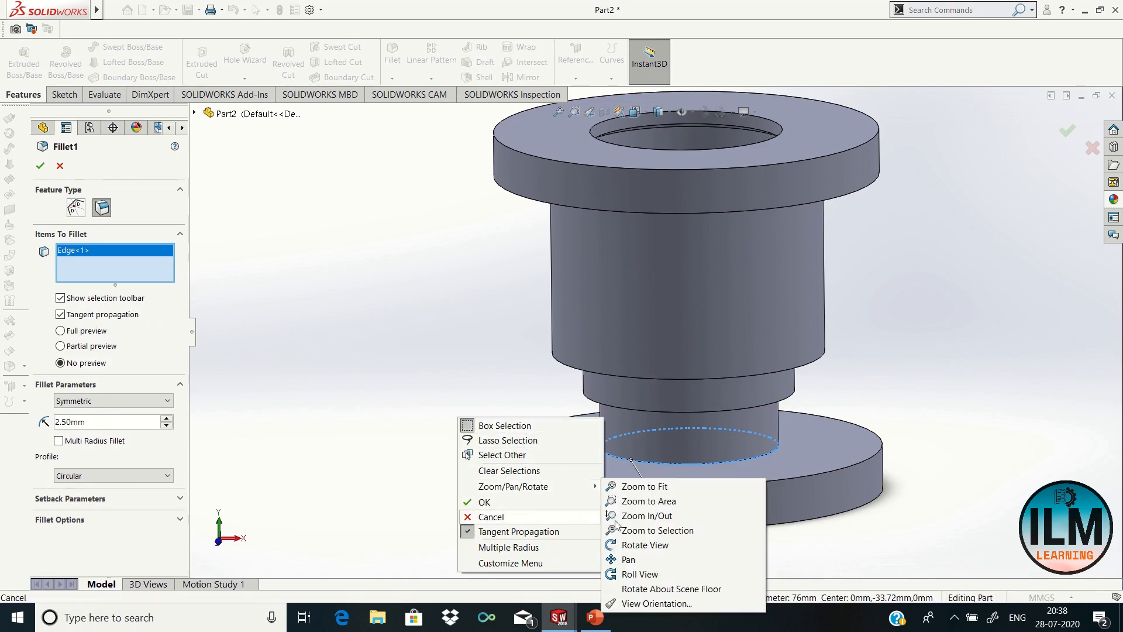
pyautogui.click(622, 544)
pyautogui.moveTo(620, 532); pyautogui.dragTo(608, 451)
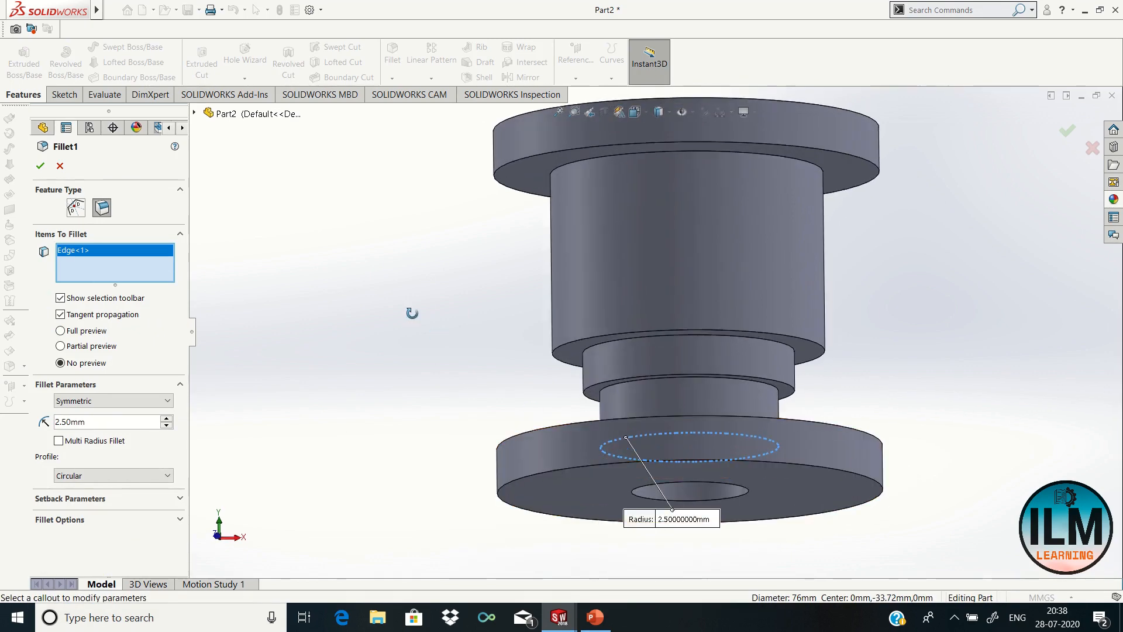
pyautogui.rightClick(411, 312)
pyautogui.click(397, 289)
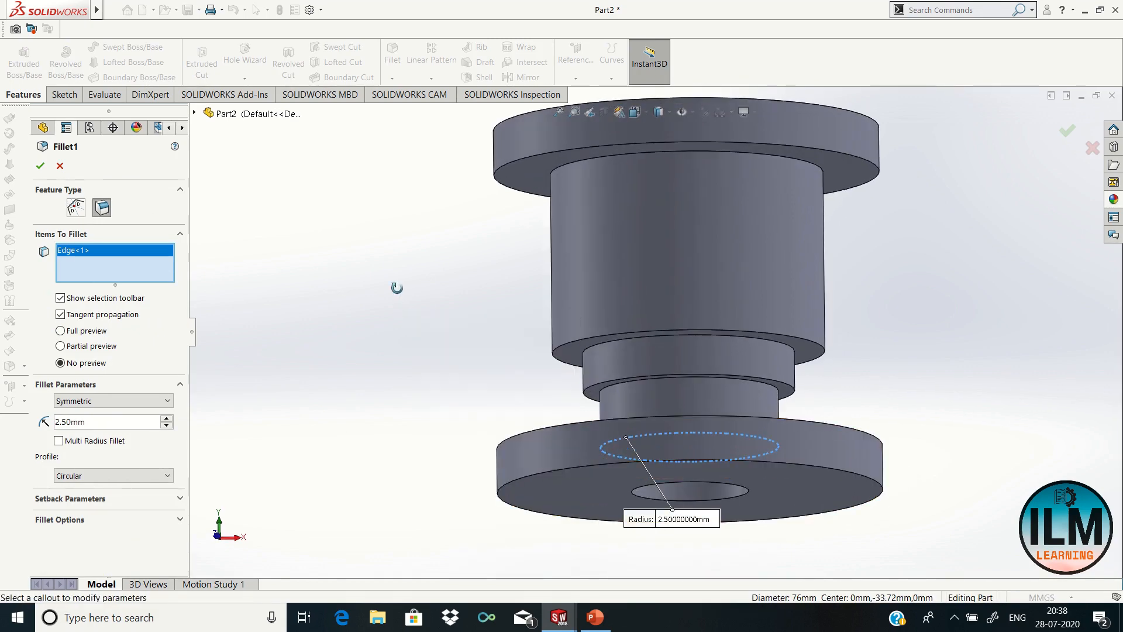
pyautogui.click(611, 385)
pyautogui.click(601, 383)
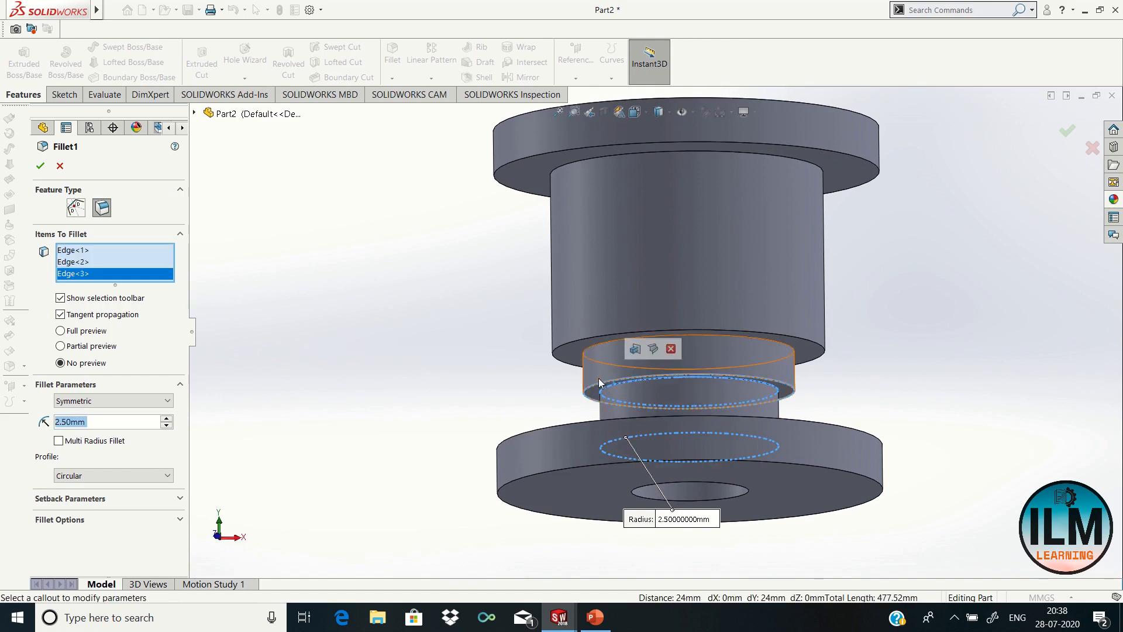
pyautogui.click(599, 344)
pyautogui.click(587, 339)
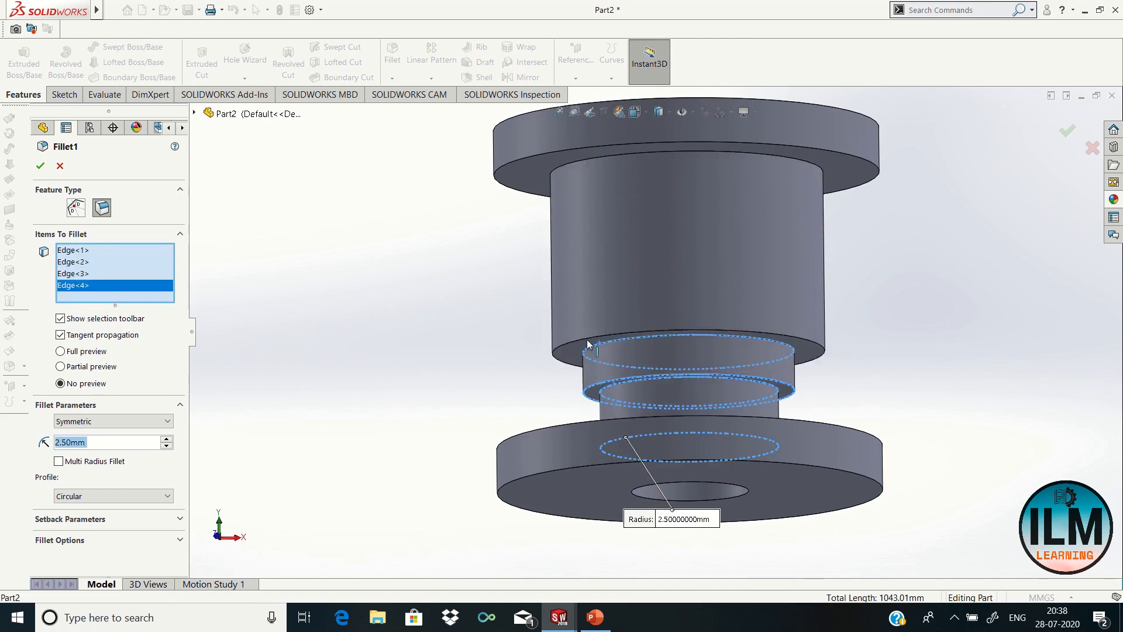
pyautogui.click(40, 167)
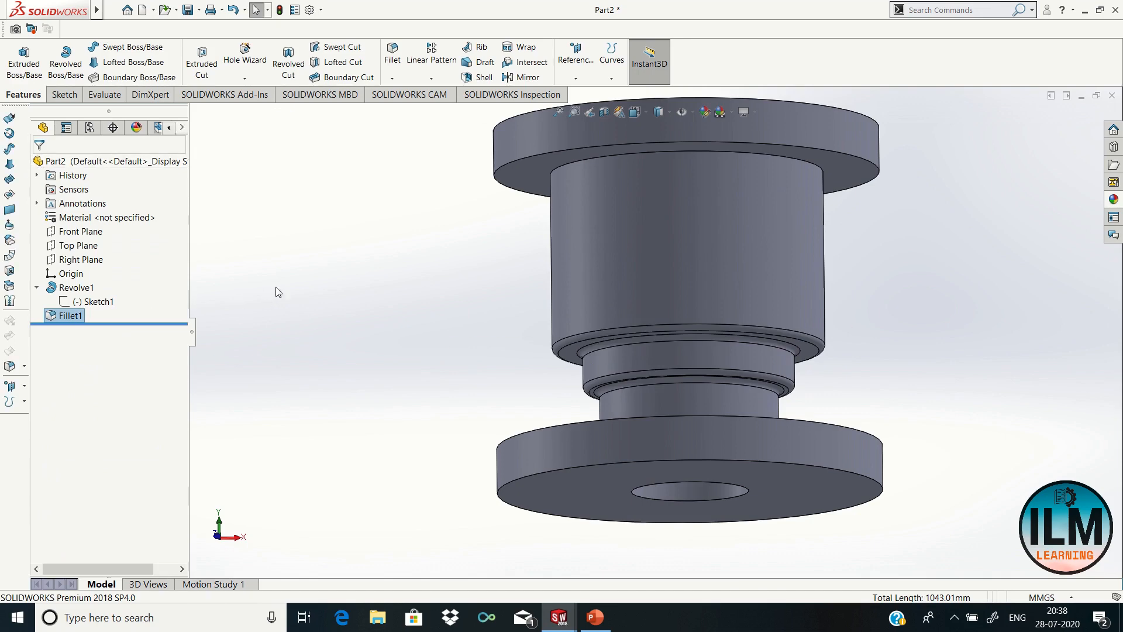
# Step: Open a new sketch on the Front Plane in normal view and section the model along that plane with 0 mm offset
pyautogui.rightClick(893, 345)
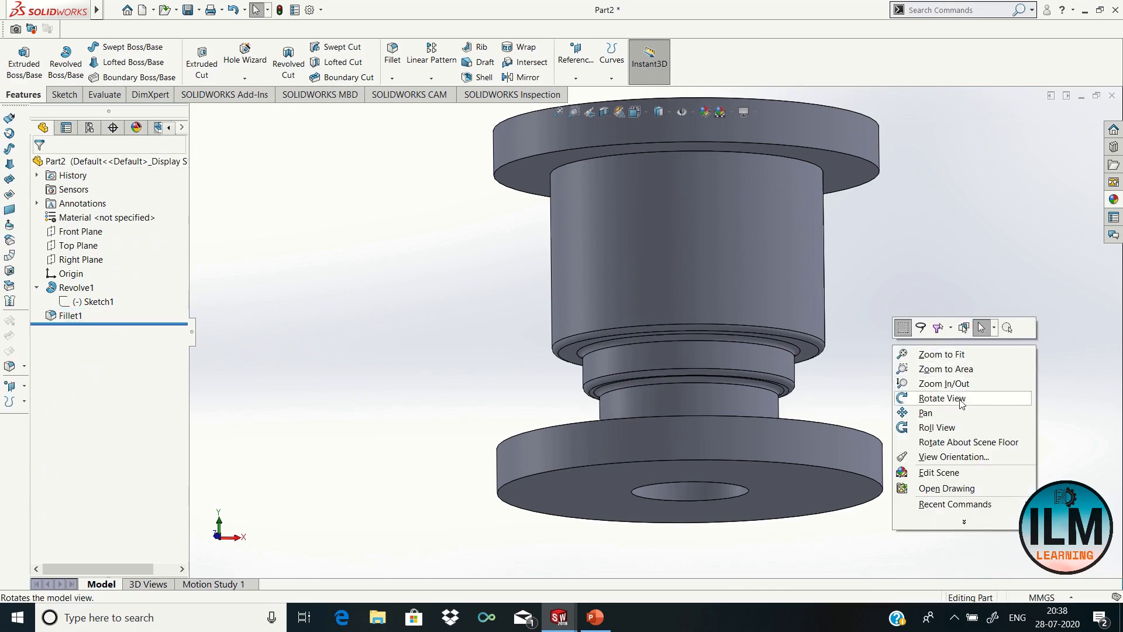
pyautogui.click(924, 394)
pyautogui.moveTo(901, 403); pyautogui.dragTo(690, 251)
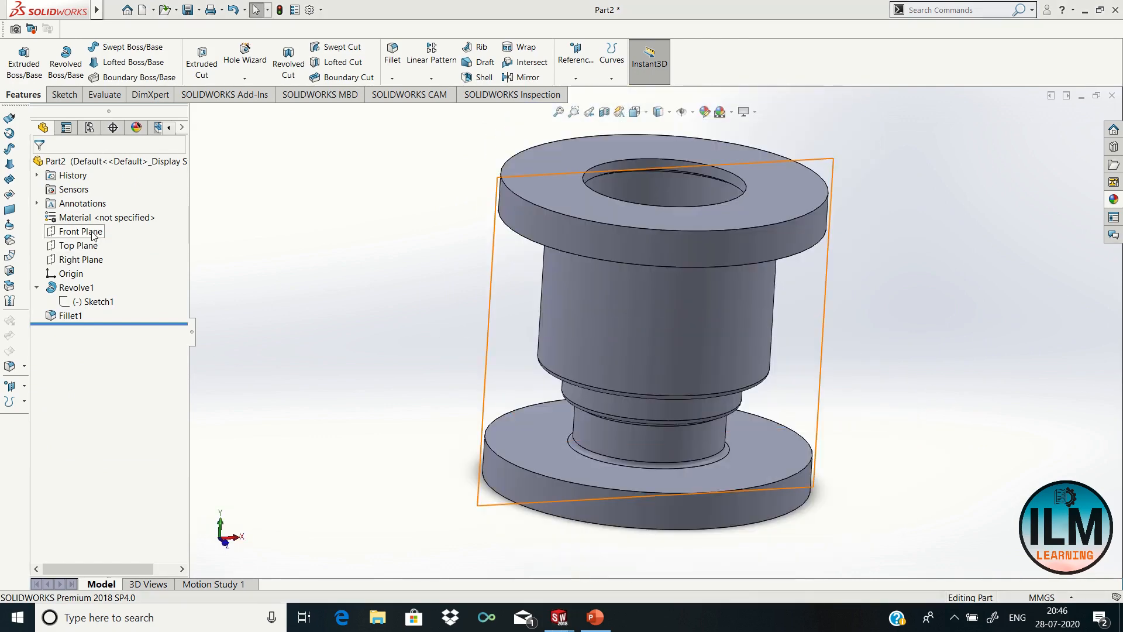
pyautogui.rightClick(92, 236)
pyautogui.click(154, 216)
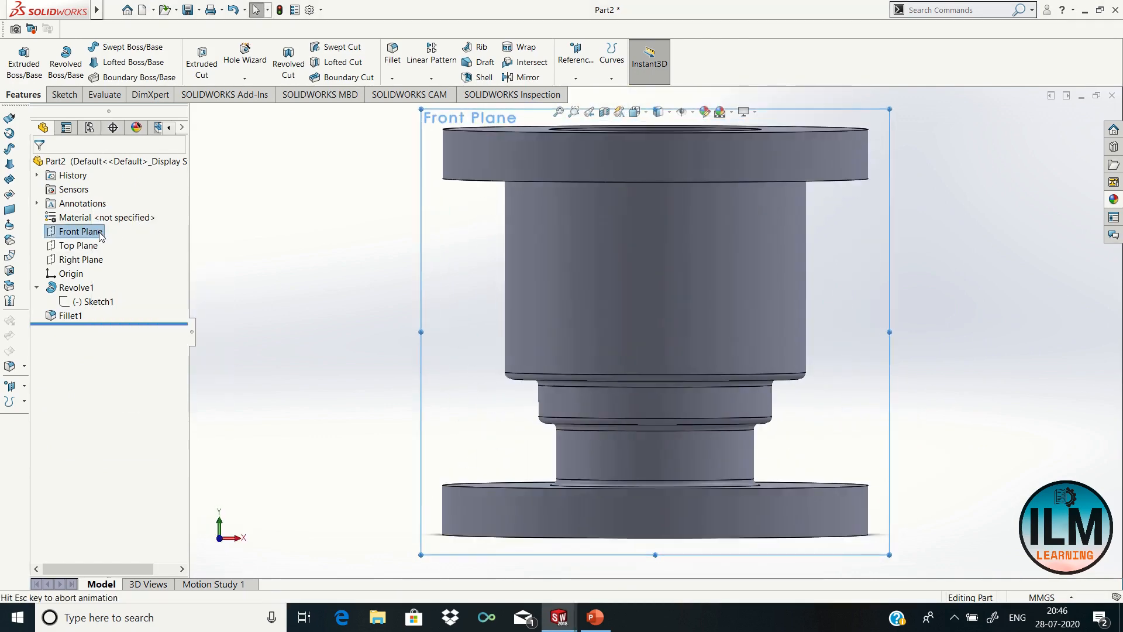
pyautogui.rightClick(99, 234)
pyautogui.click(106, 210)
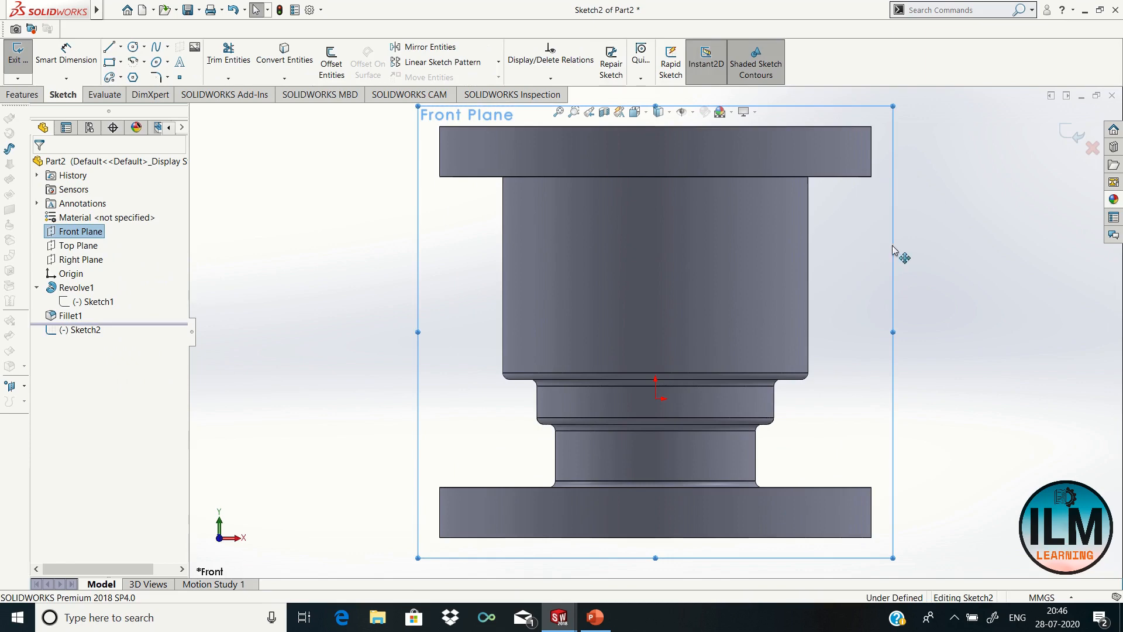
pyautogui.click(604, 112)
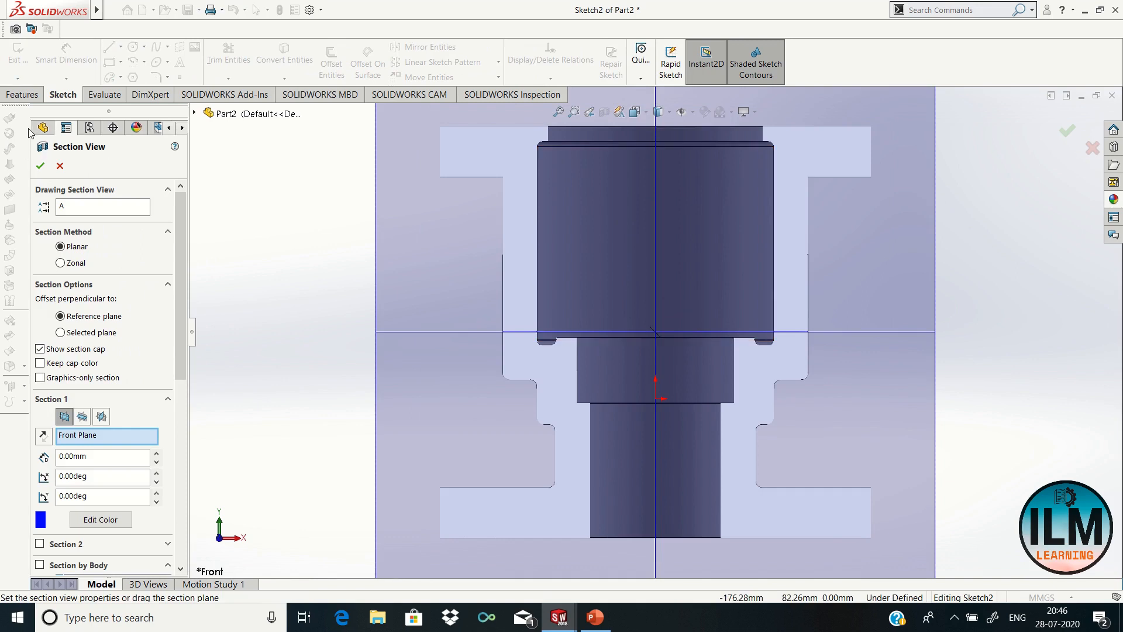
pyautogui.click(40, 167)
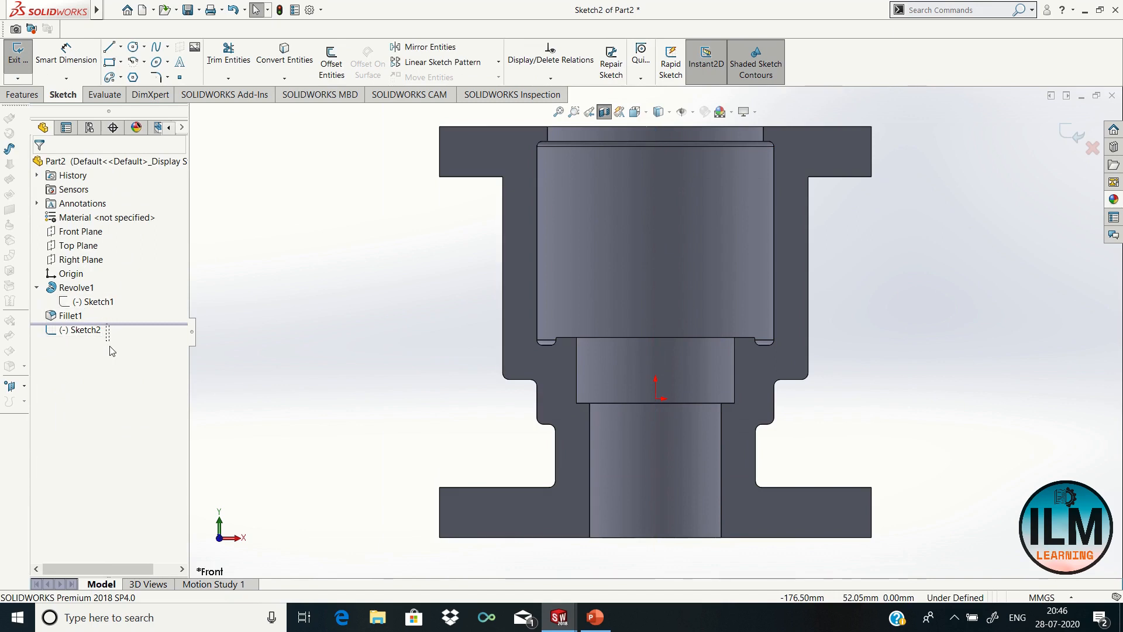
pyautogui.moveTo(112, 363); pyautogui.dragTo(120, 322)
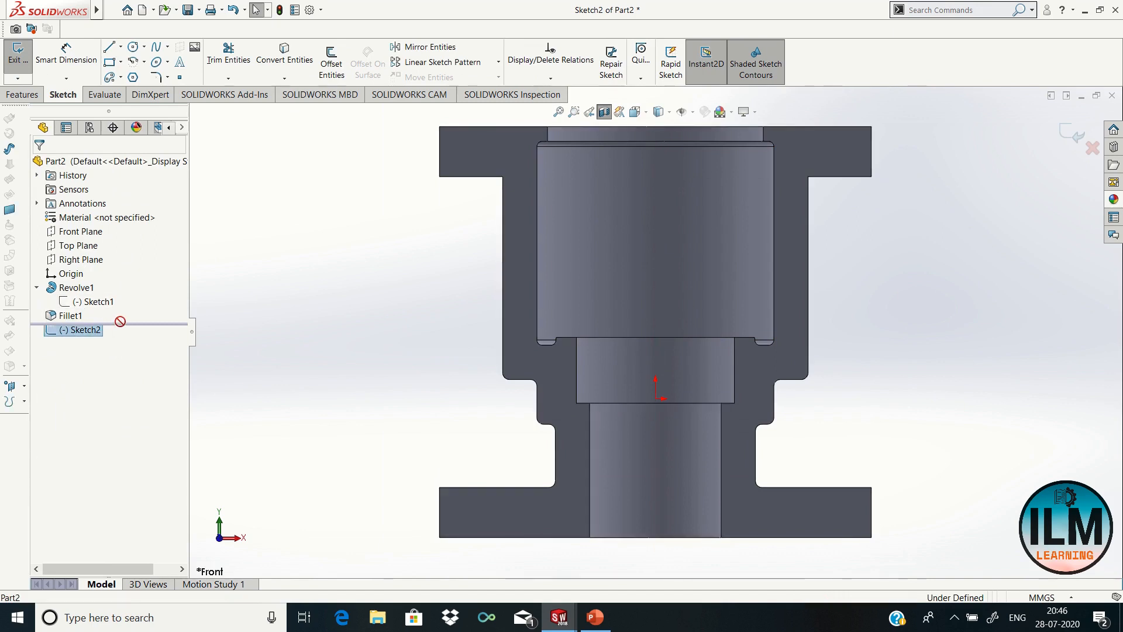
pyautogui.click(87, 331)
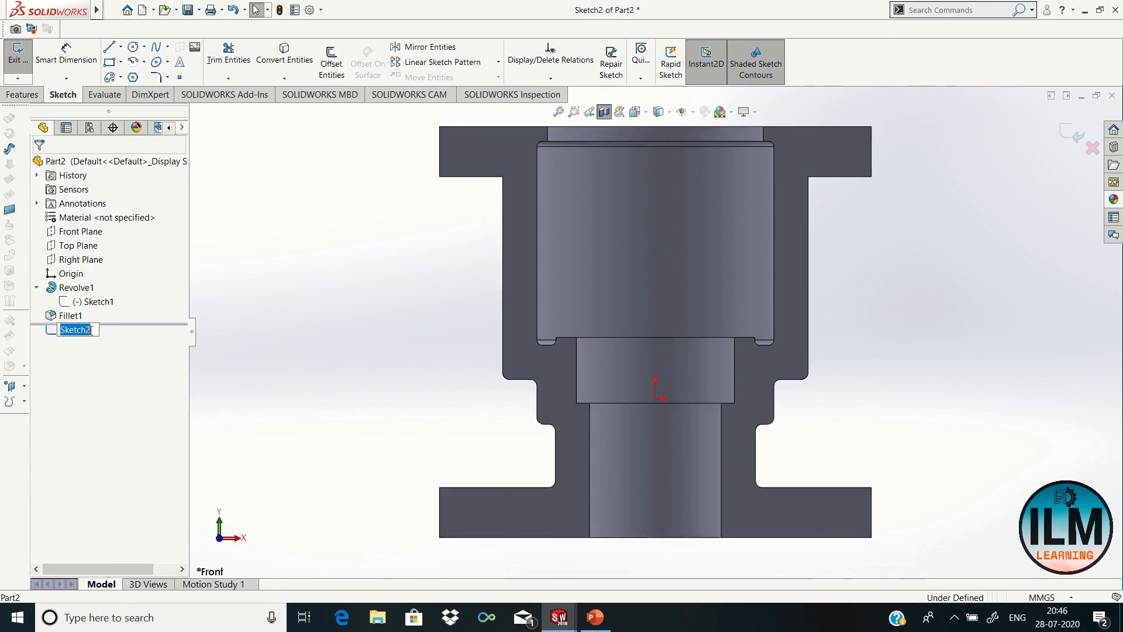
pyautogui.click(320, 325)
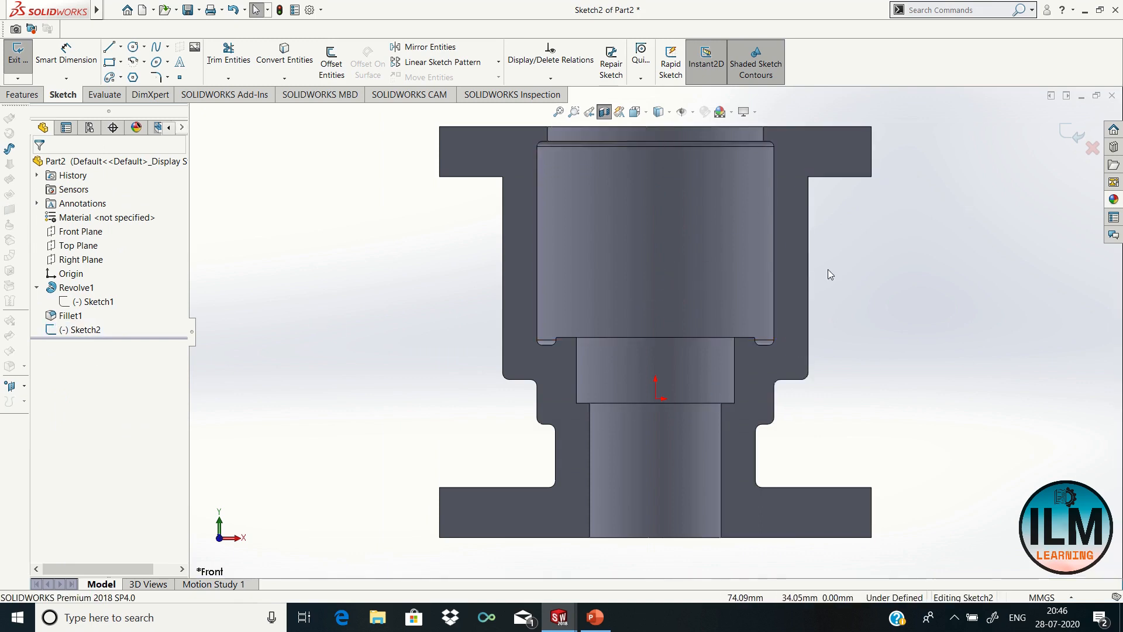
# Step: Draw a horizontal centerline about 215 mm long across the large body, extending past both of its outer walls
pyautogui.click(121, 47)
pyautogui.click(140, 75)
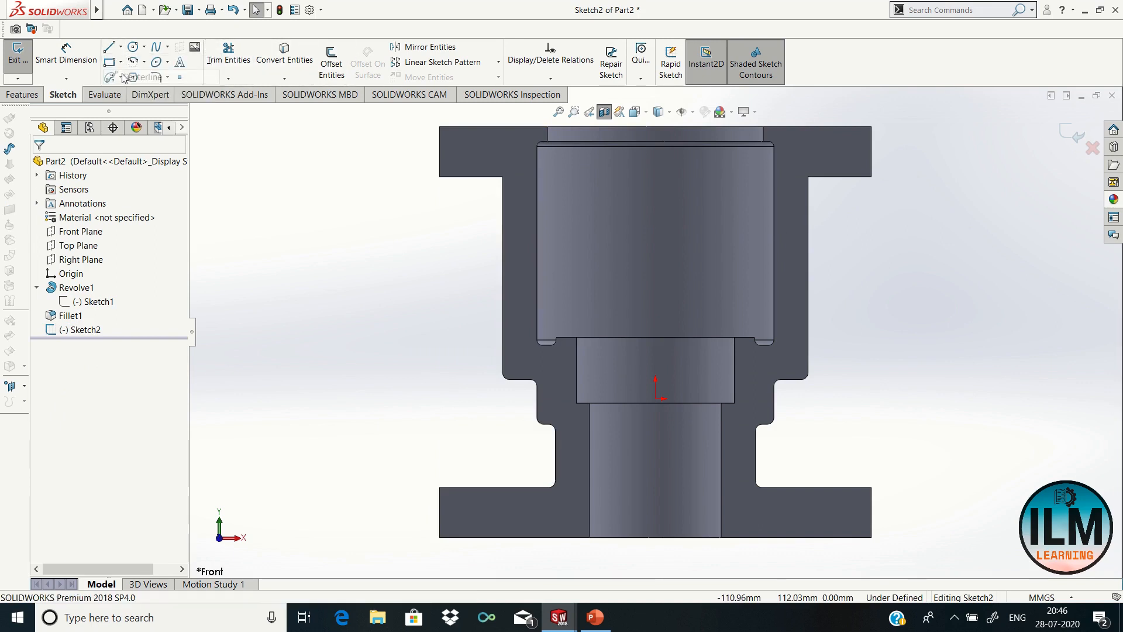
pyautogui.click(345, 274)
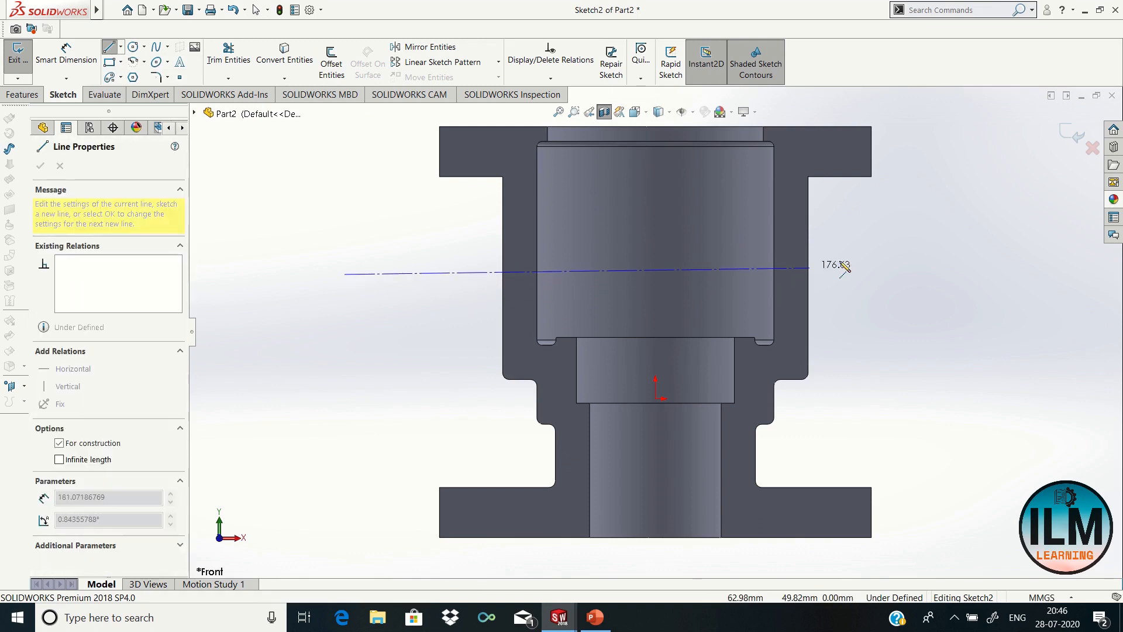
pyautogui.click(911, 274)
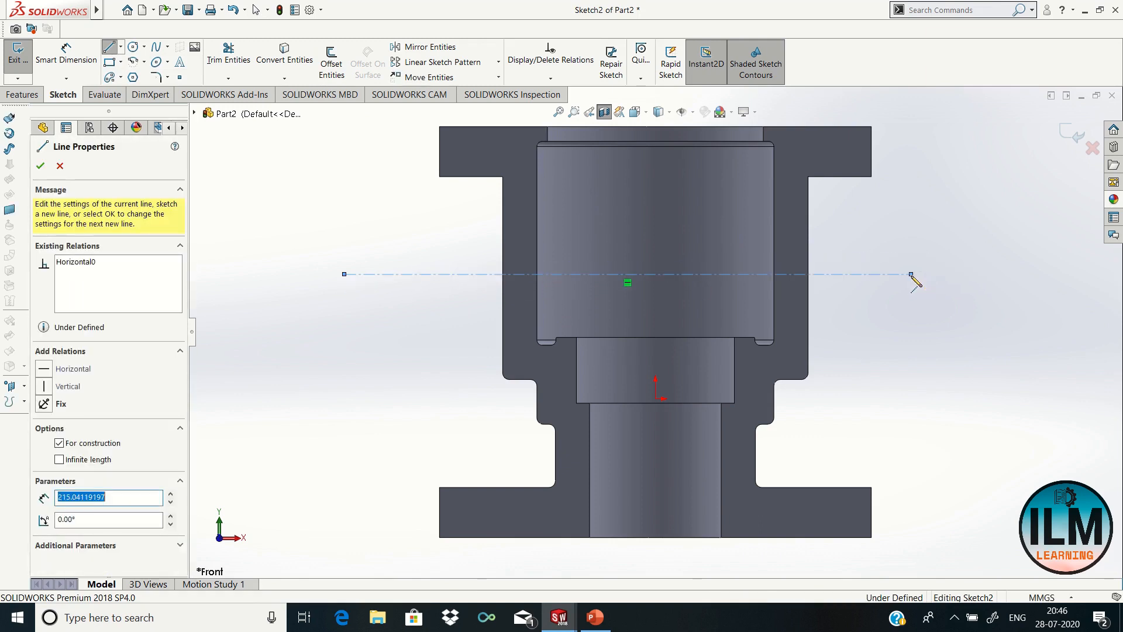
pyautogui.rightClick(911, 275)
pyautogui.click(939, 283)
# Step: Dimension the horizontal centerline 98 mm above the lower flange's bottom edge
pyautogui.click(67, 53)
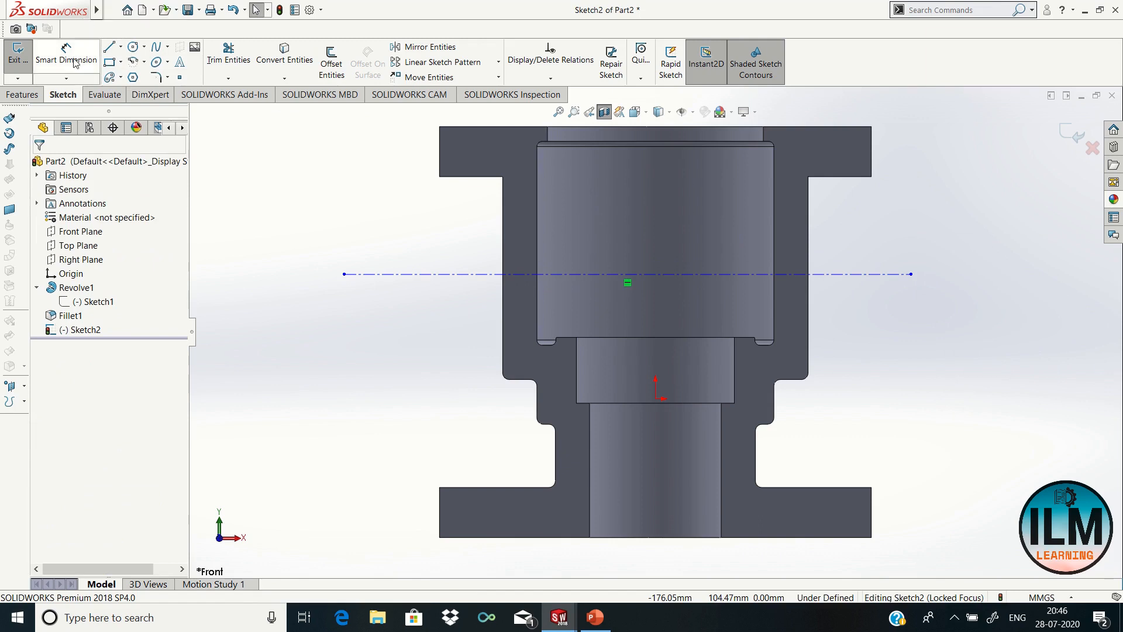
pyautogui.click(390, 274)
pyautogui.click(457, 538)
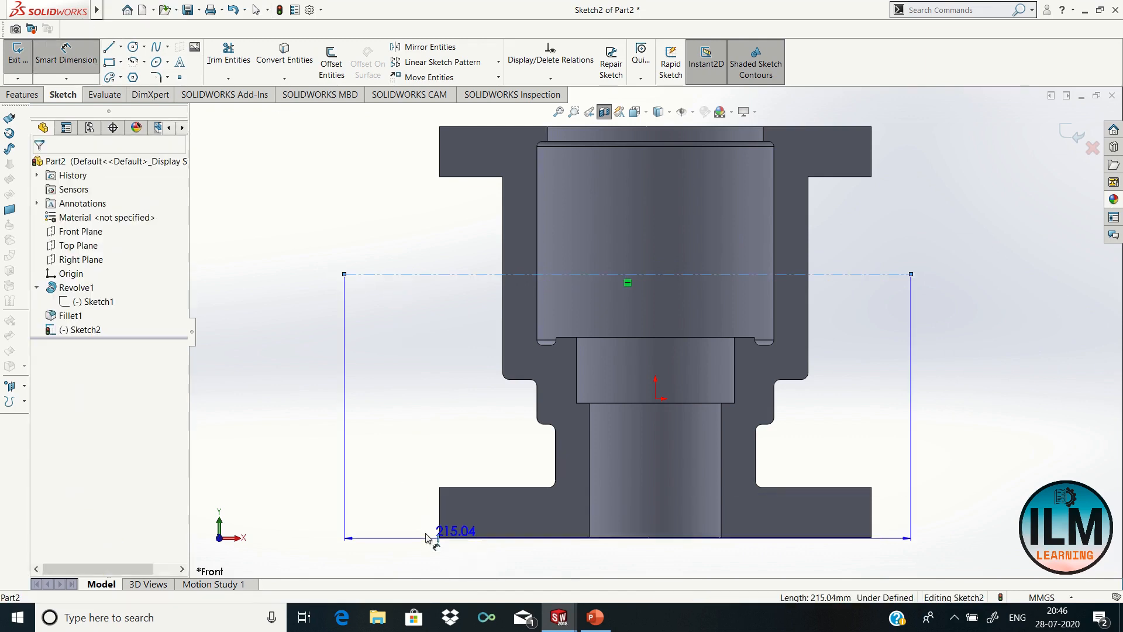
pyautogui.click(316, 465)
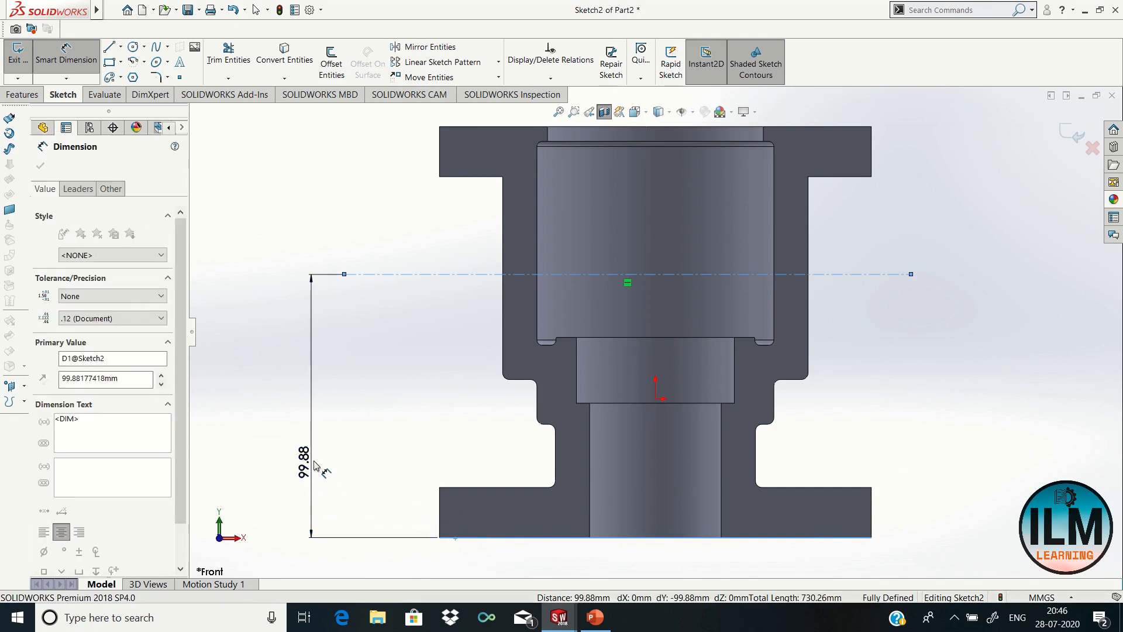
pyautogui.write('9')
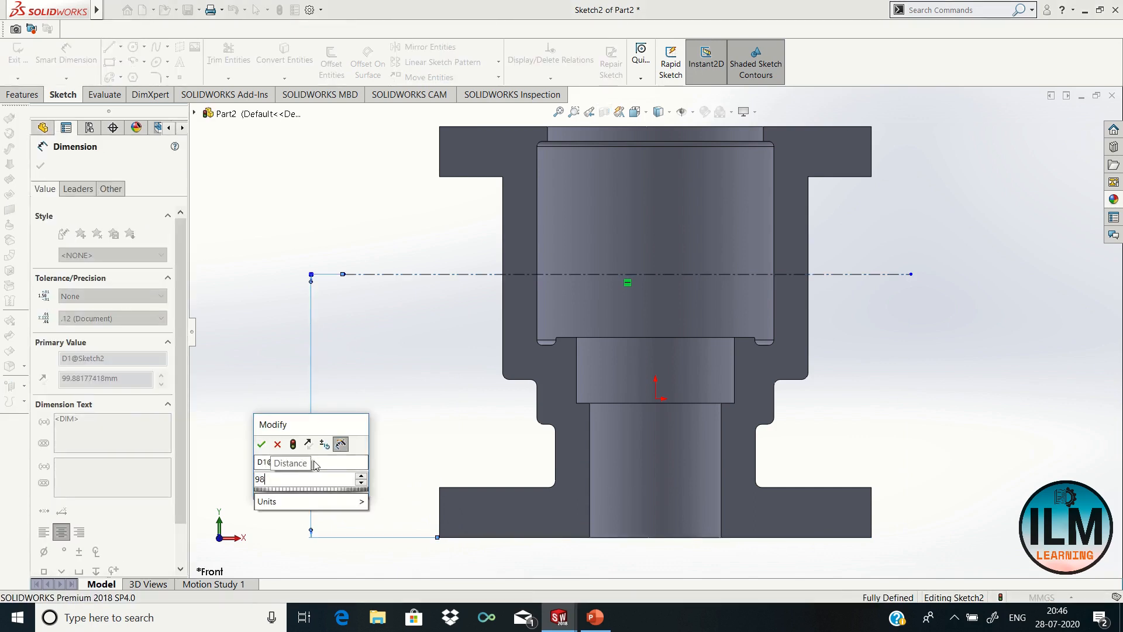
pyautogui.write('8')
pyautogui.press('Return')
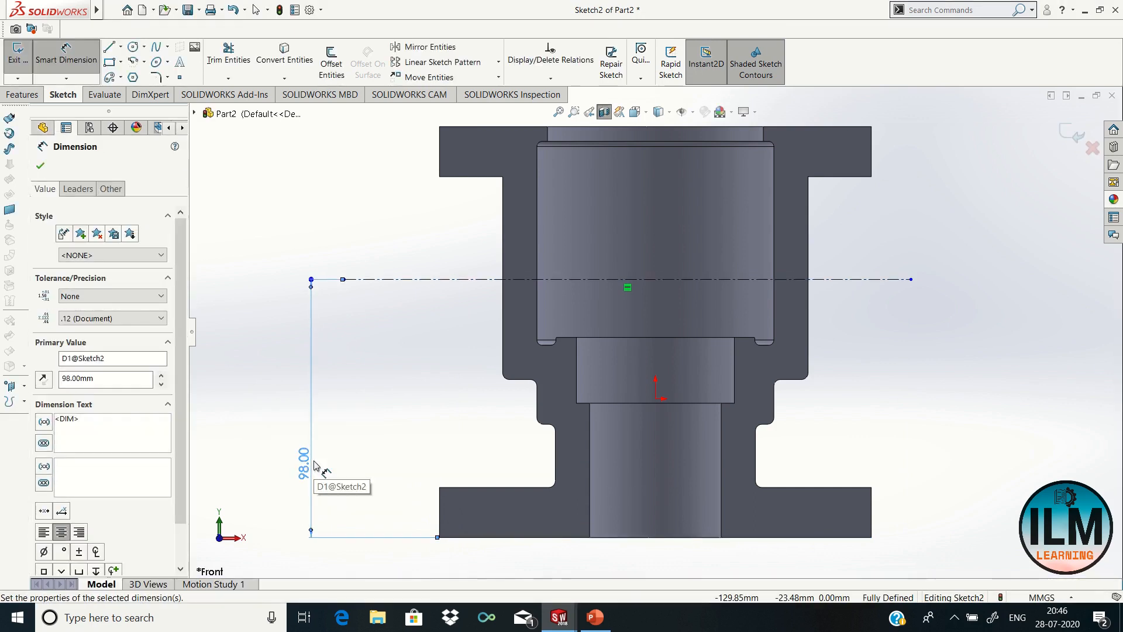
pyautogui.click(40, 167)
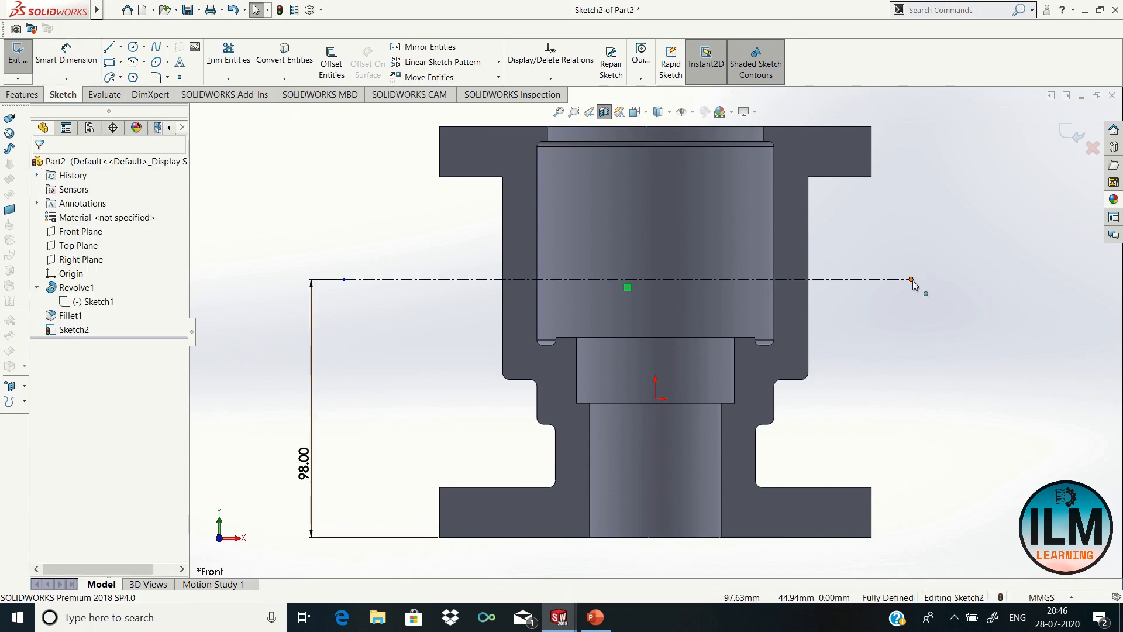
# Step: Extend the right end of the horizontal centerline to about 158 mm from the part's axis
pyautogui.moveTo(910, 280); pyautogui.dragTo(1072, 280)
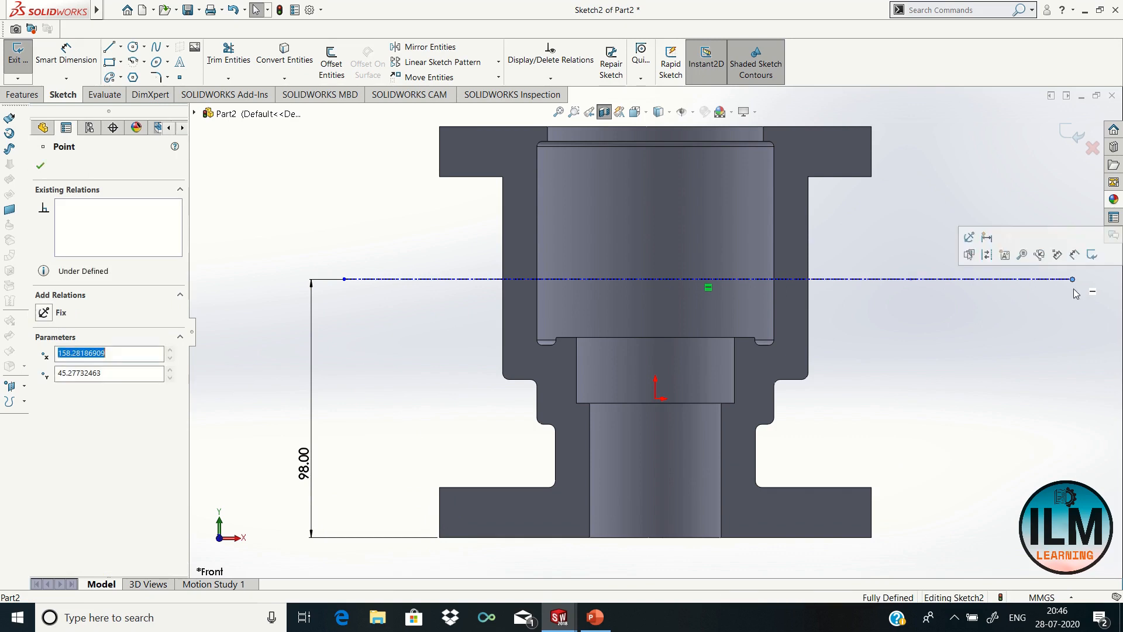
pyautogui.click(559, 113)
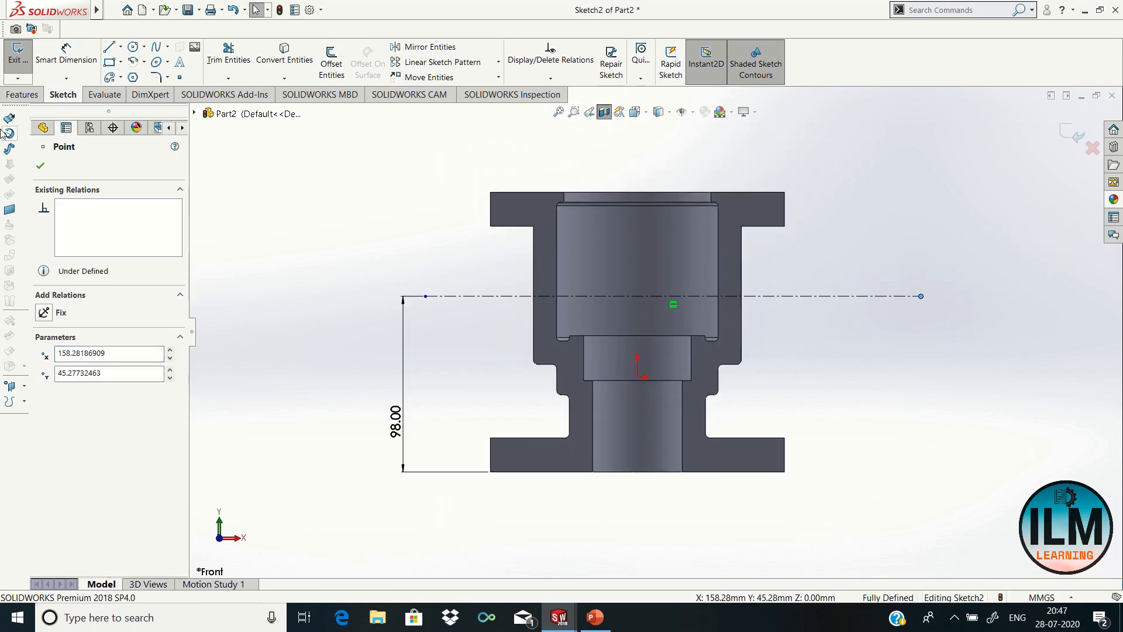
pyautogui.click(41, 167)
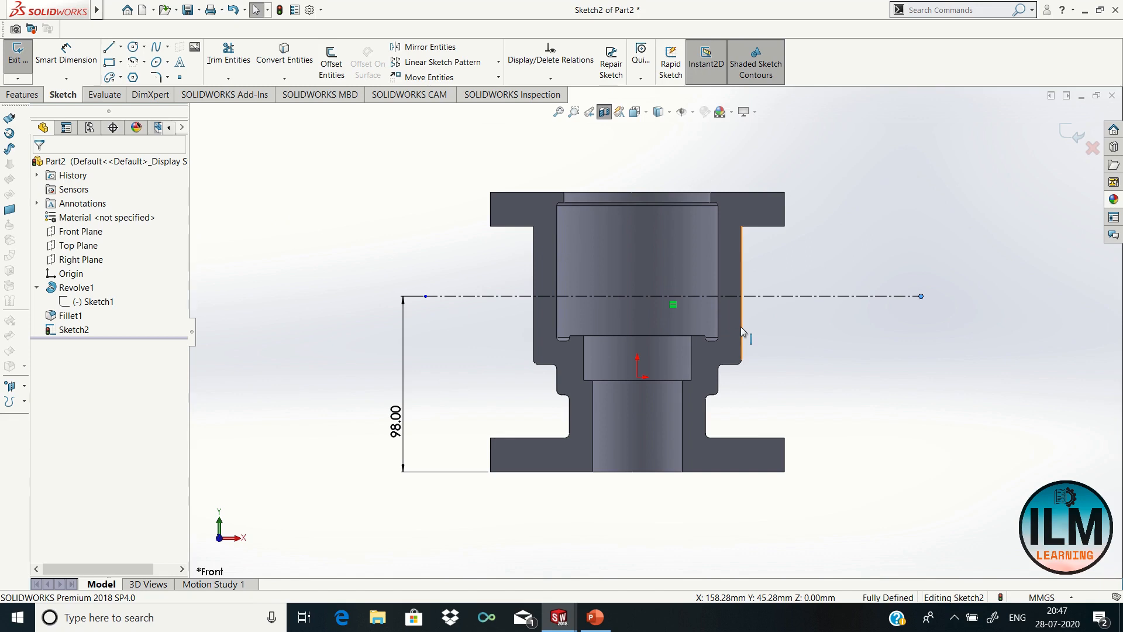
# Step: Draw a vertical line about 157 mm long crossing the horizontal centerline, about 143 mm to the right of the part's axis
pyautogui.press('l')
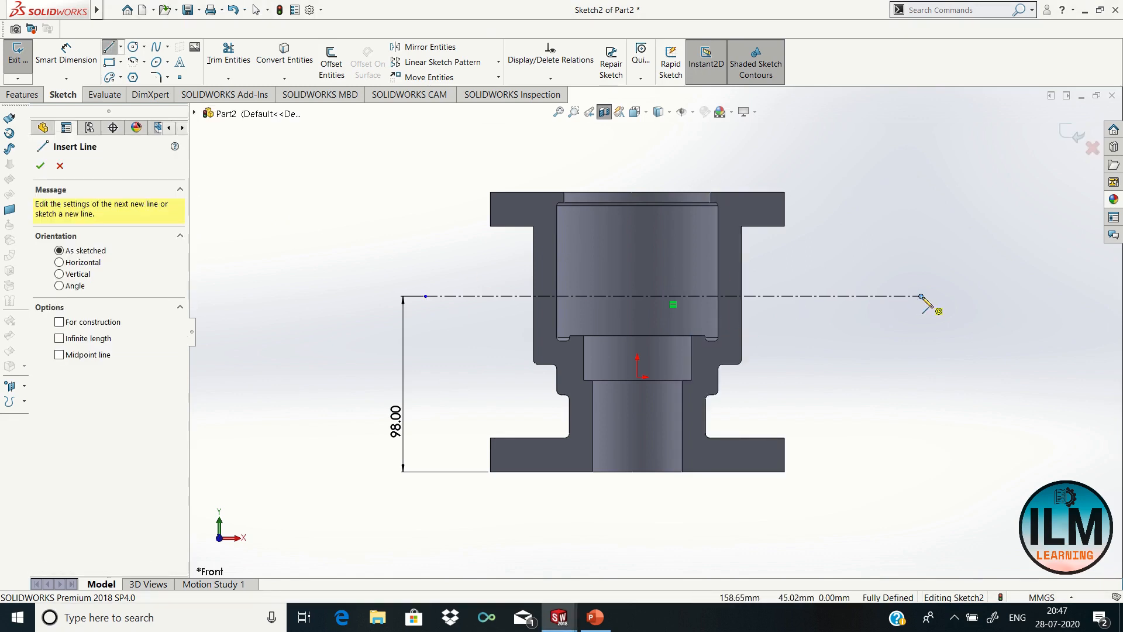
pyautogui.click(893, 162)
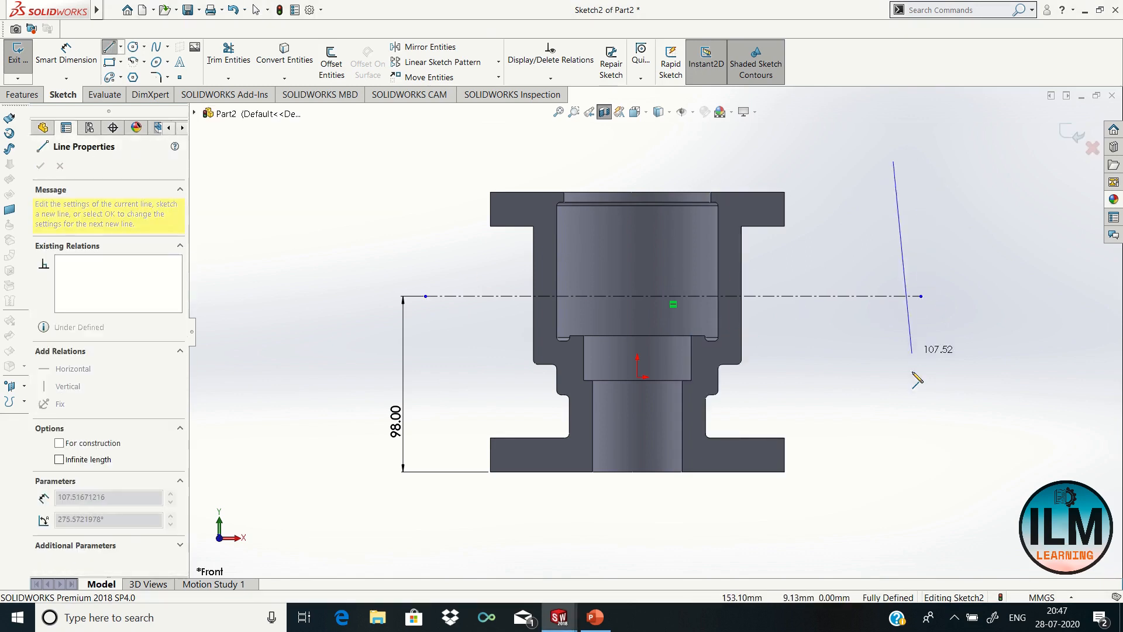
pyautogui.click(893, 443)
pyautogui.rightClick(893, 443)
pyautogui.click(934, 451)
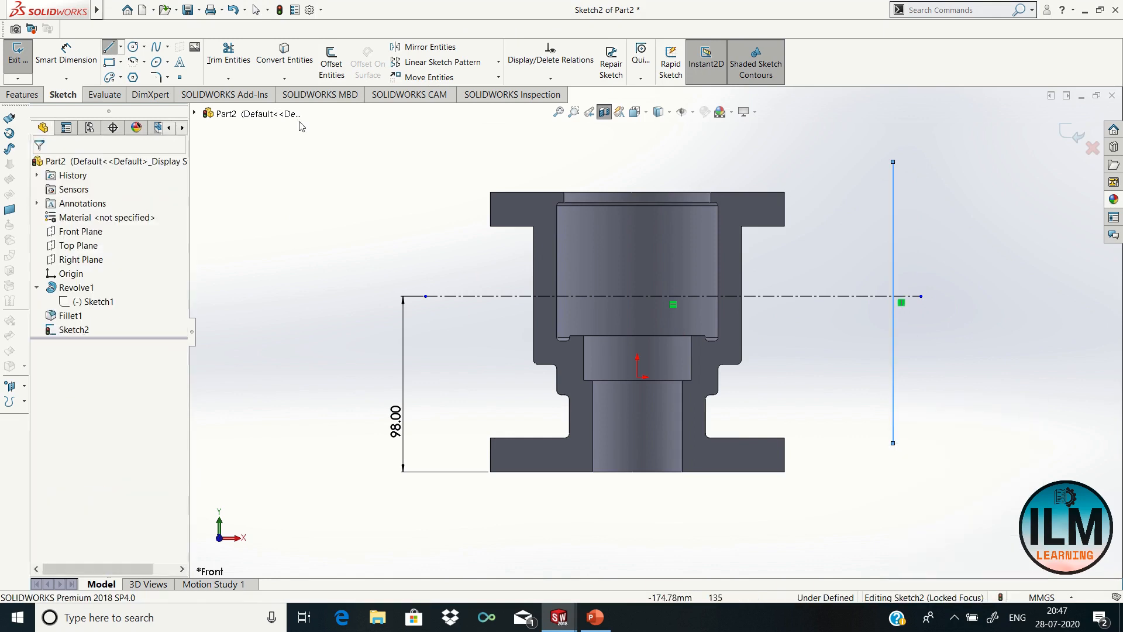
# Step: Draw a vertical centerline through the origin along the part's axis, extending beyond both flanges
pyautogui.click(121, 49)
pyautogui.click(140, 77)
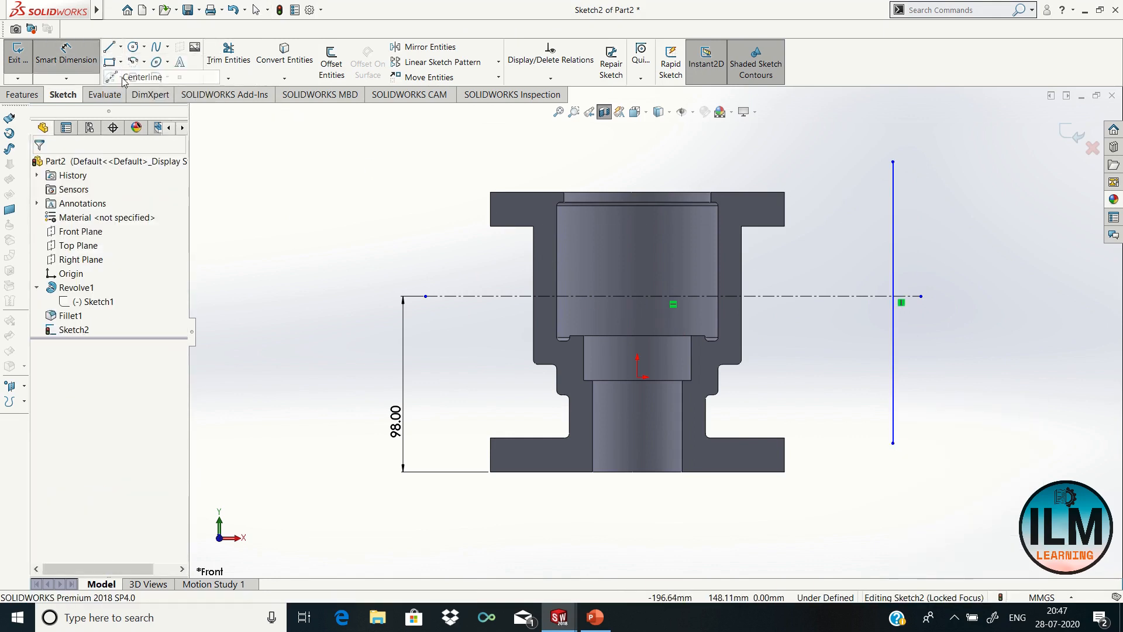
pyautogui.click(637, 153)
pyautogui.click(637, 527)
pyautogui.rightClick(637, 527)
pyautogui.click(690, 487)
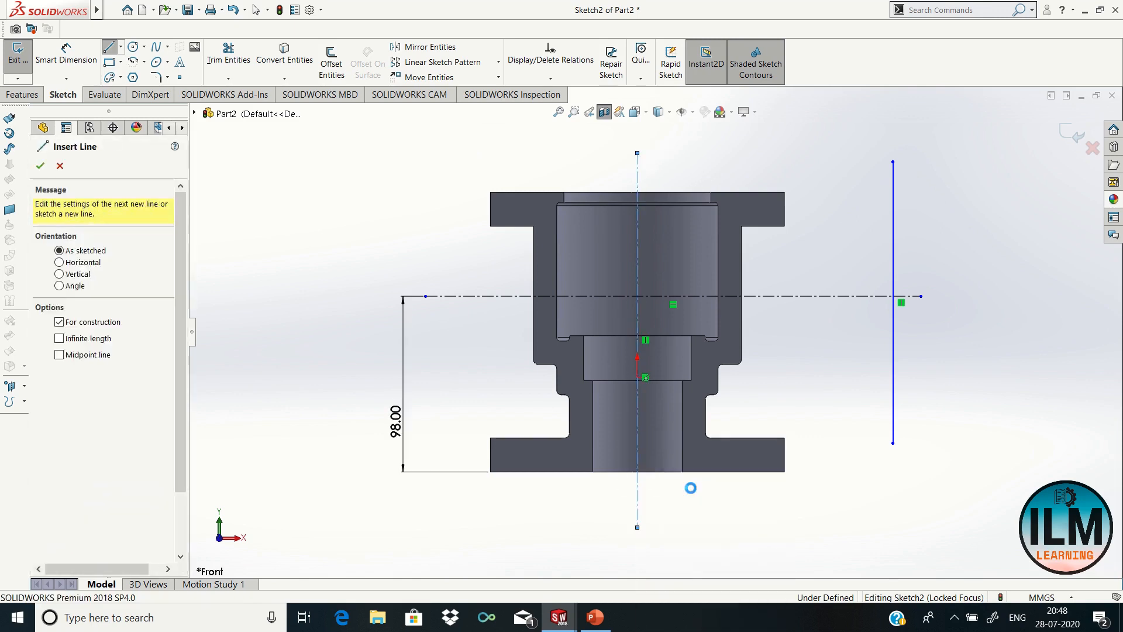
# Step: Dimension the vertical line 128 mm from the part's vertical centerline
pyautogui.click(66, 53)
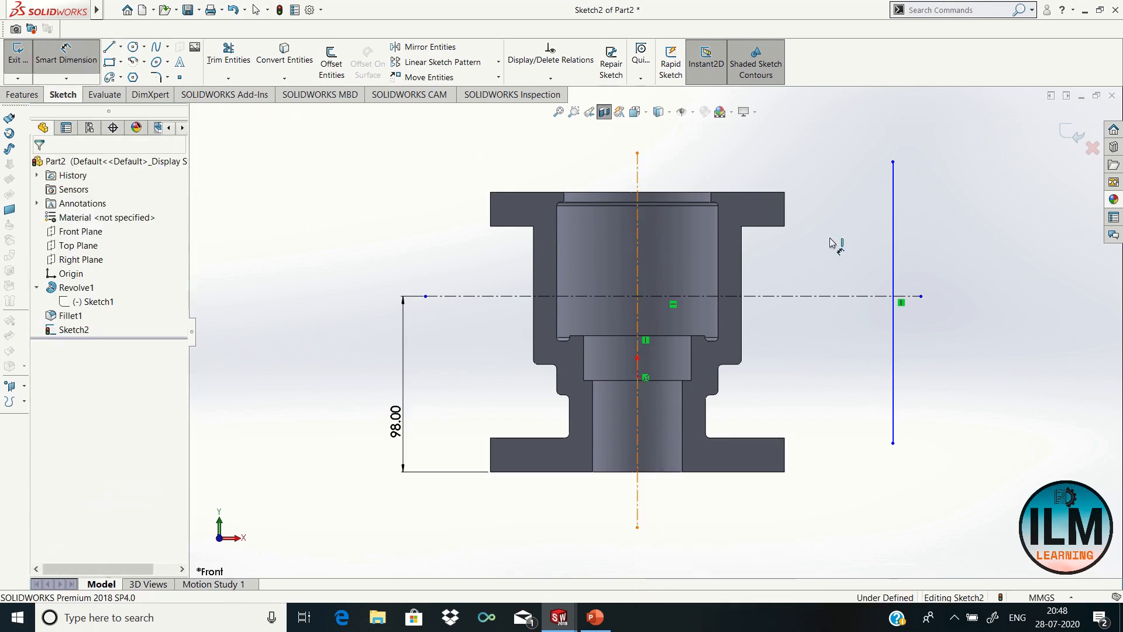
pyautogui.click(893, 243)
pyautogui.click(637, 164)
pyautogui.click(816, 146)
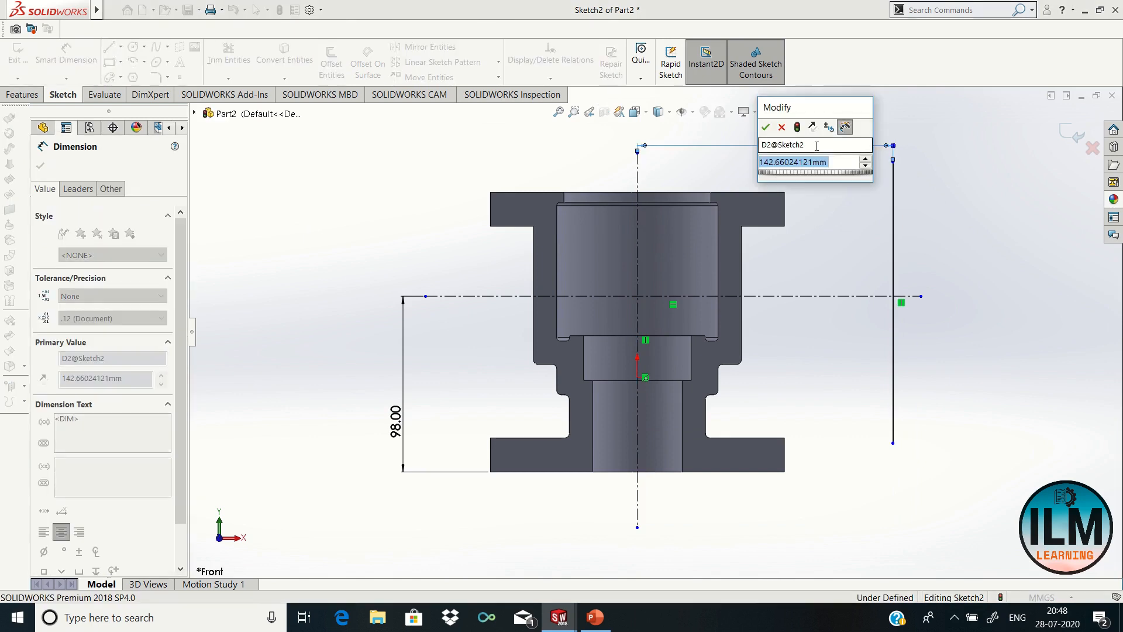
pyautogui.write('128')
pyautogui.press('Return')
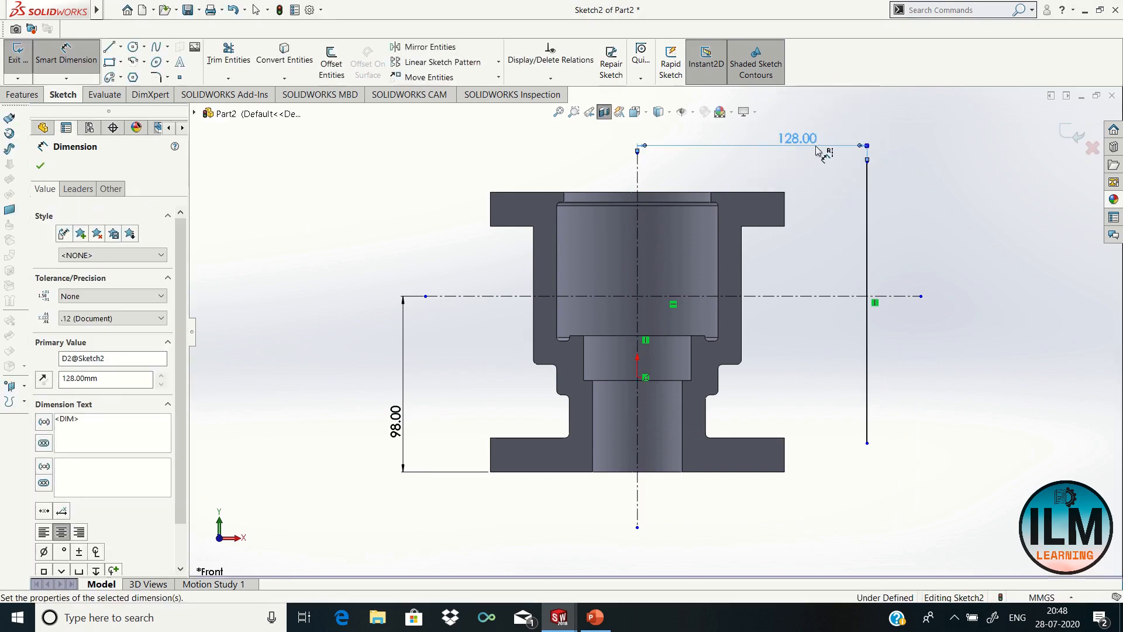
pyautogui.rightClick(927, 246)
pyautogui.click(890, 254)
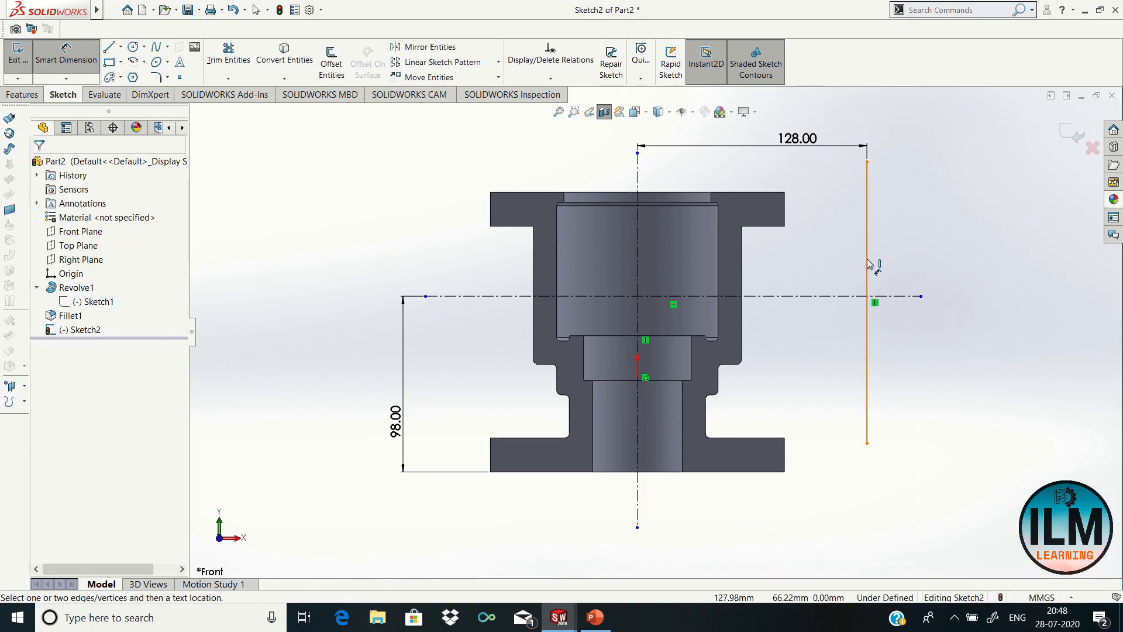
# Step: Dimension the vertical line's length as 164 mm
pyautogui.click(868, 258)
pyautogui.click(950, 285)
pyautogui.write('164')
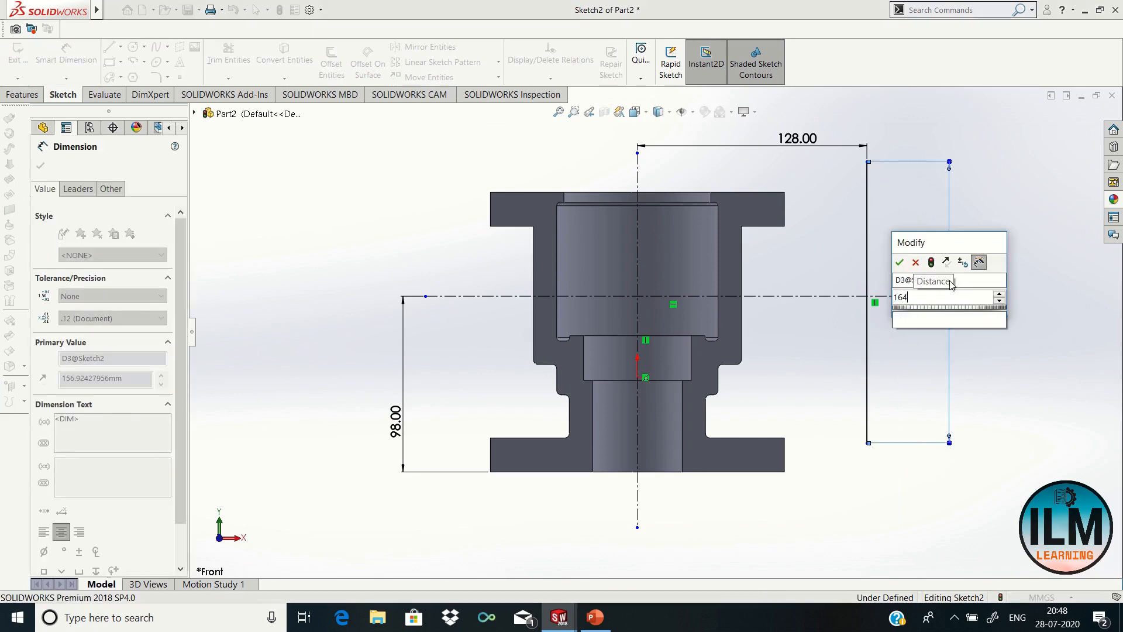
pyautogui.press('Return')
pyautogui.press('Escape')
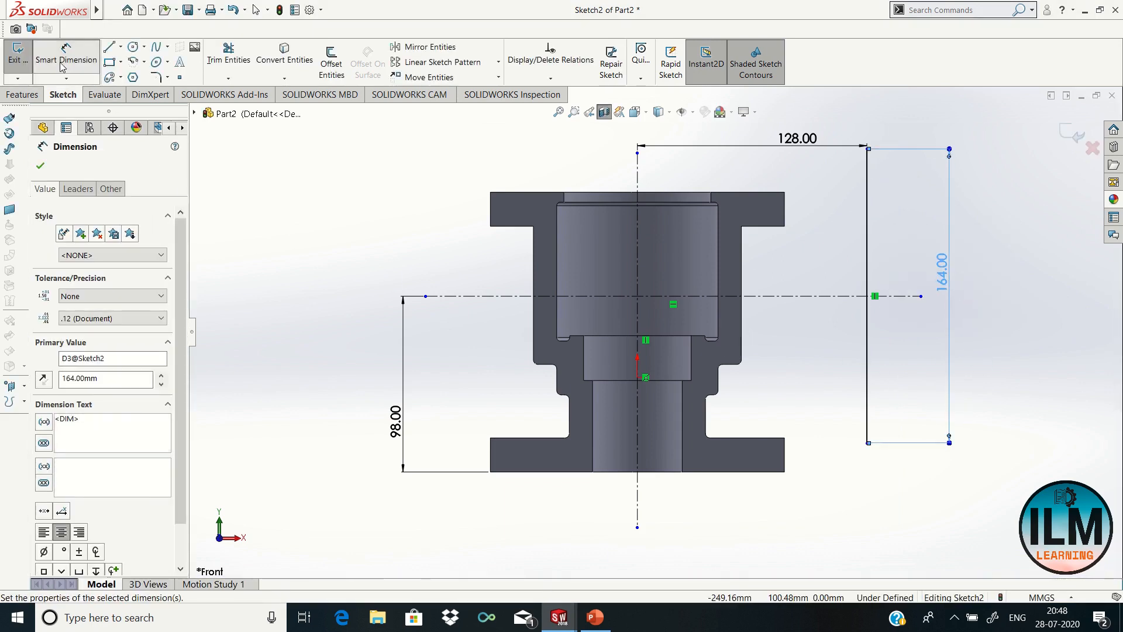
pyautogui.click(868, 388)
pyautogui.keyDown('ctrl'); pyautogui.click(857, 297); pyautogui.keyUp('ctrl')
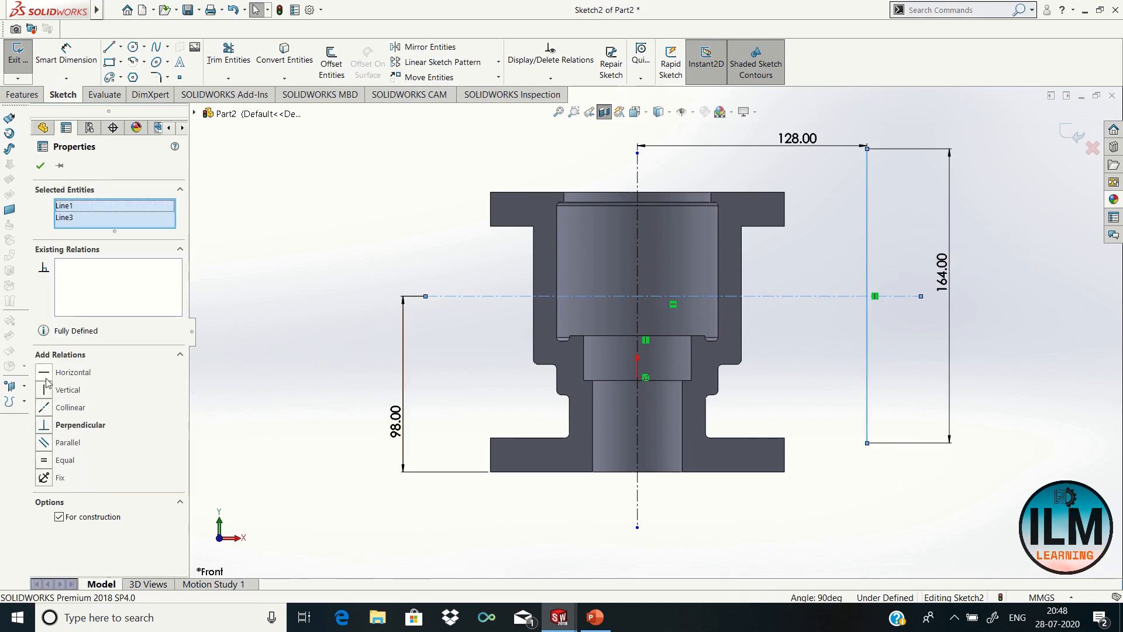
pyautogui.click(857, 509)
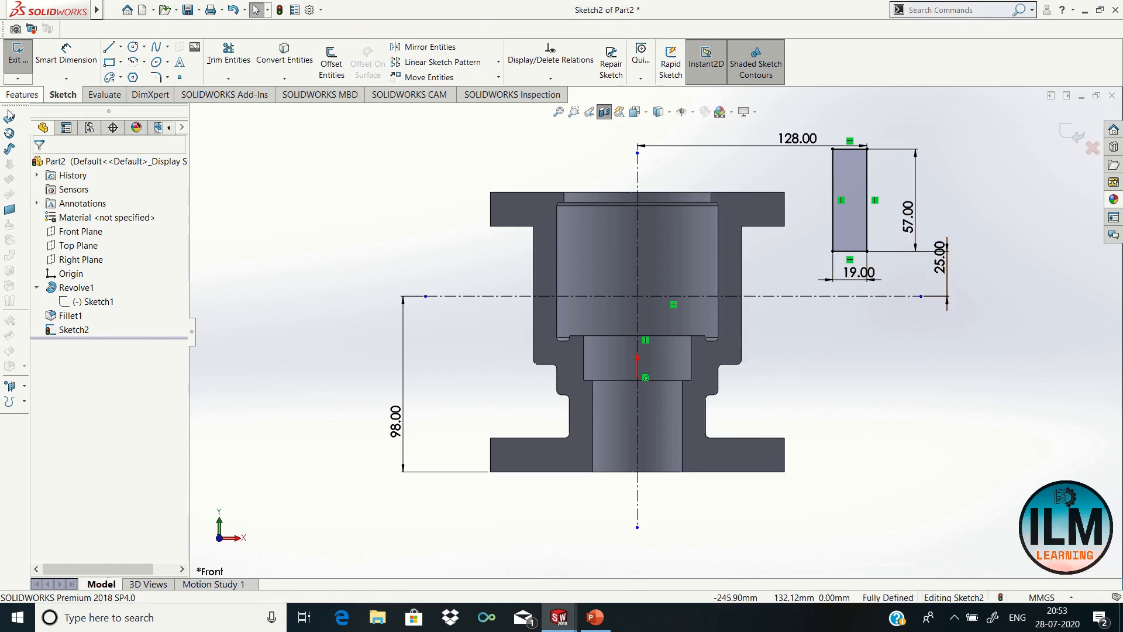
# Step: Revolve the 19 by 57 mm rectangle 360 degrees about the horizontal centerline with merged result, and turn off the section view
pyautogui.click(25, 95)
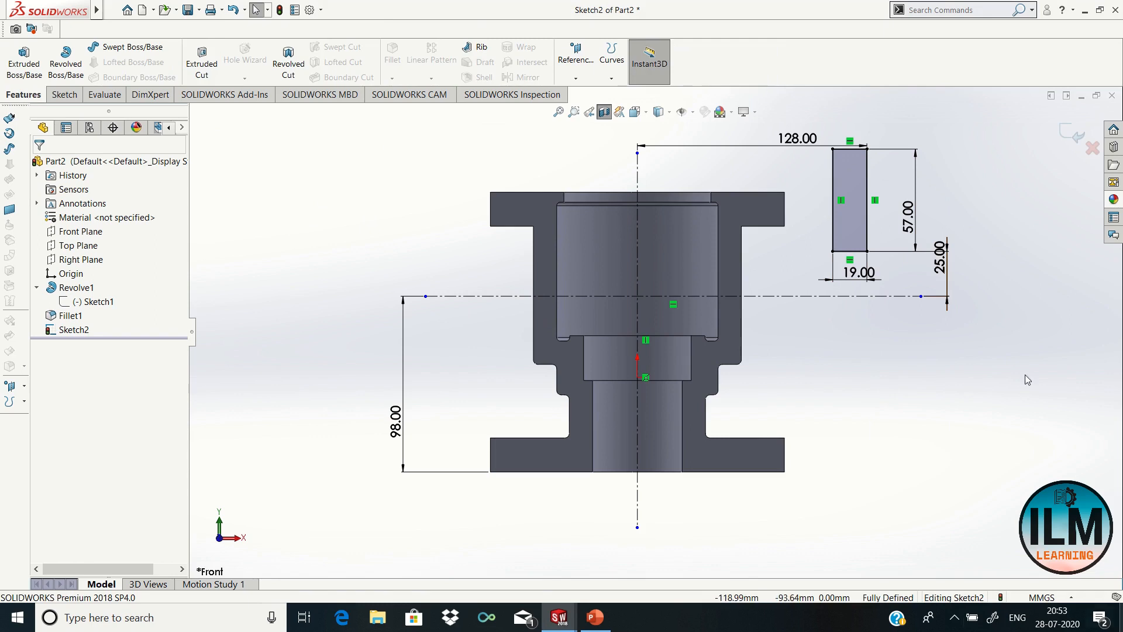
pyautogui.click(66, 57)
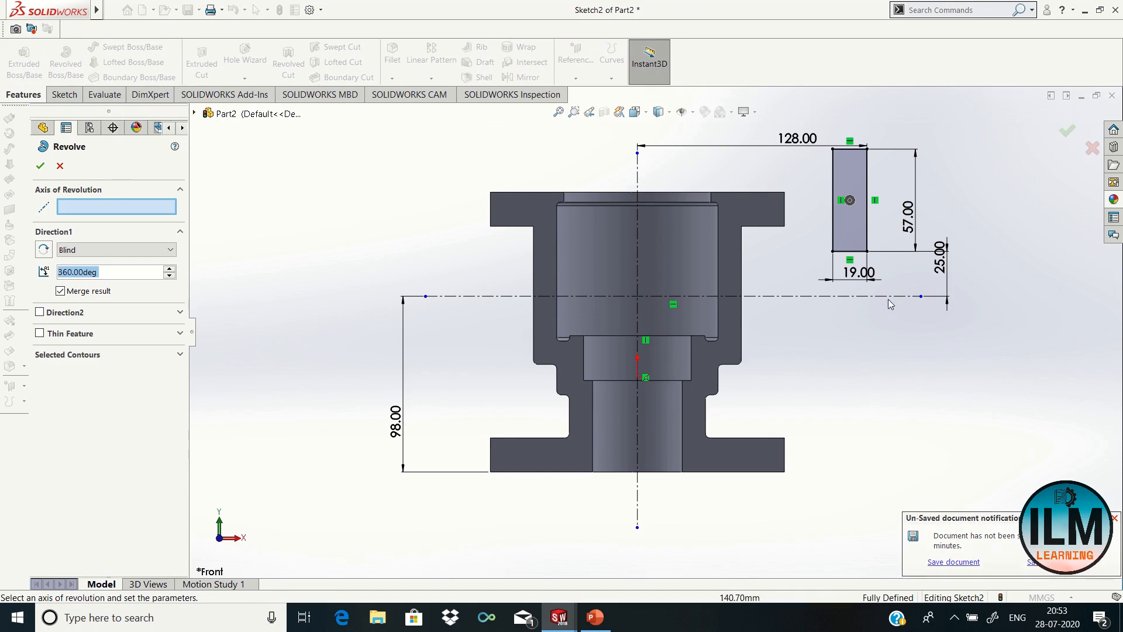
pyautogui.click(867, 297)
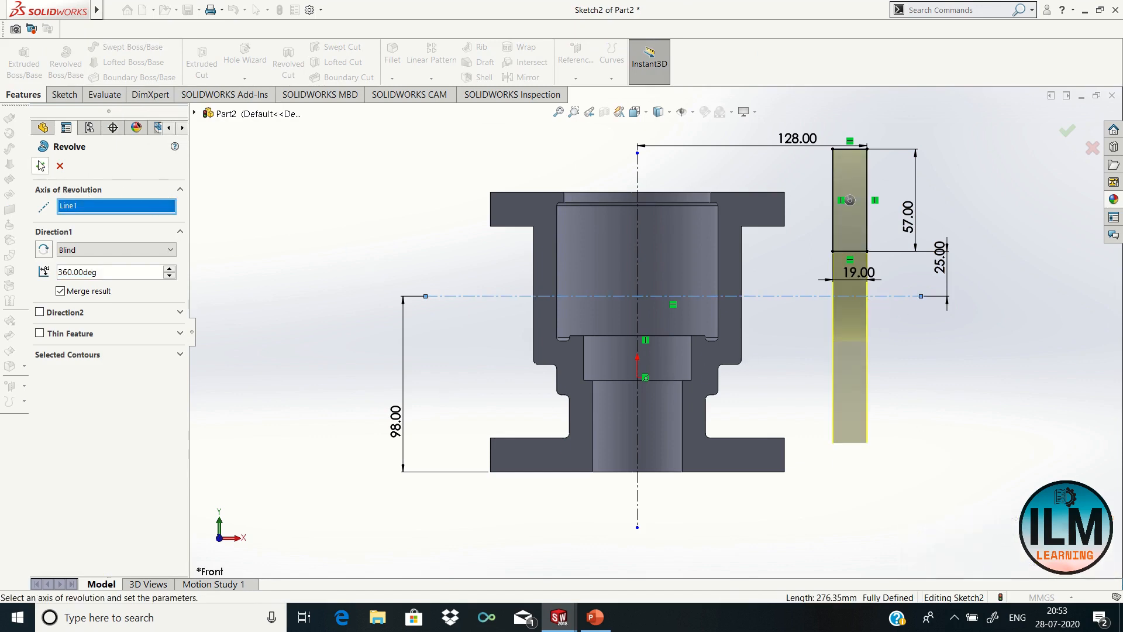
pyautogui.press('Return')
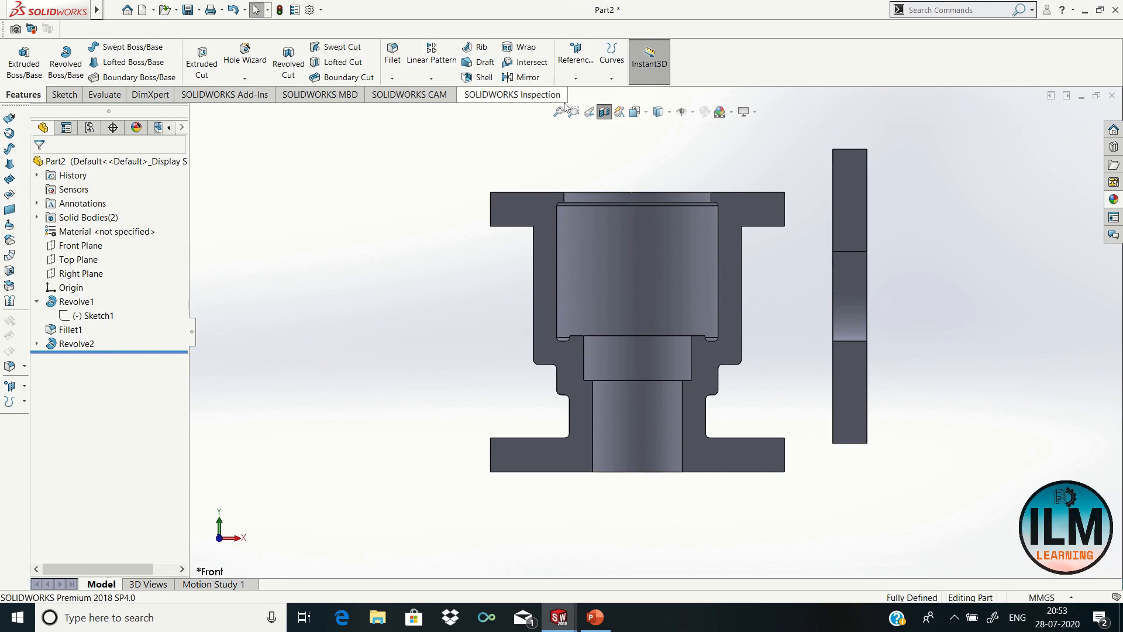
pyautogui.click(607, 118)
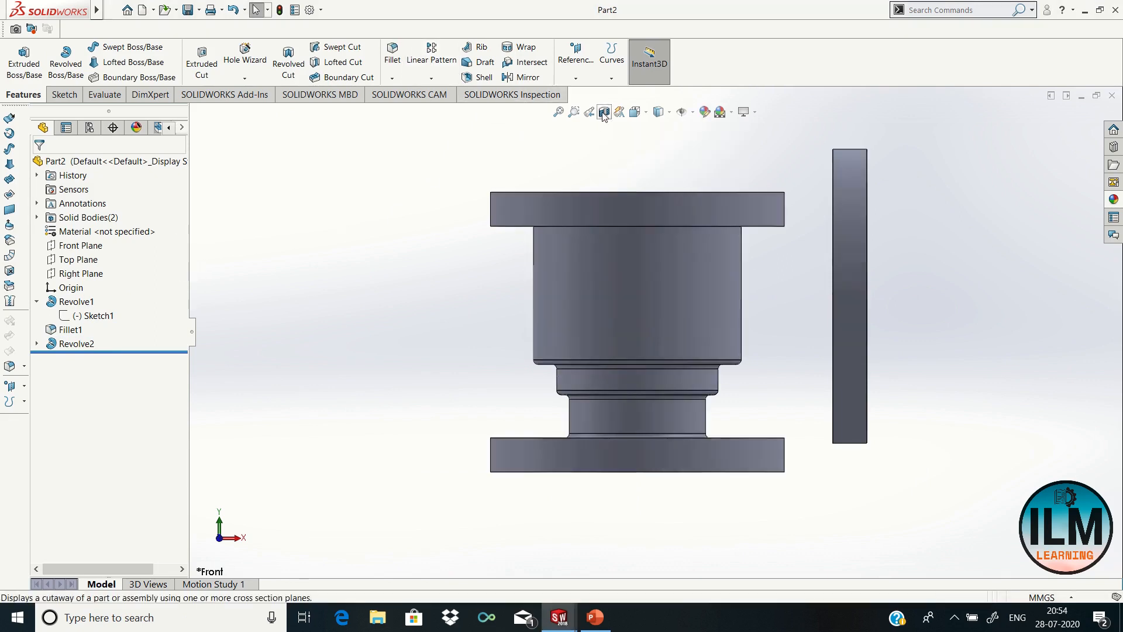
# Step: Open a new sketch in normal view on the revolved disc's flat face that faces the flanged body
pyautogui.rightClick(392, 263)
pyautogui.click(314, 388)
pyautogui.rightClick(294, 419)
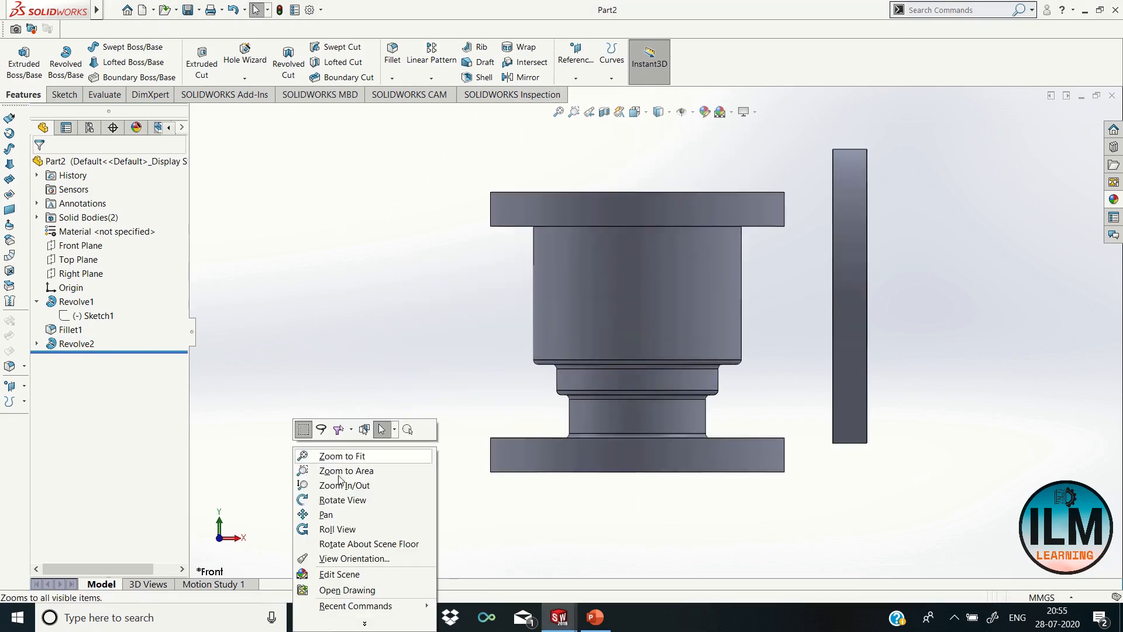
pyautogui.click(336, 499)
pyautogui.moveTo(373, 404); pyautogui.dragTo(696, 416)
pyautogui.rightClick(958, 273)
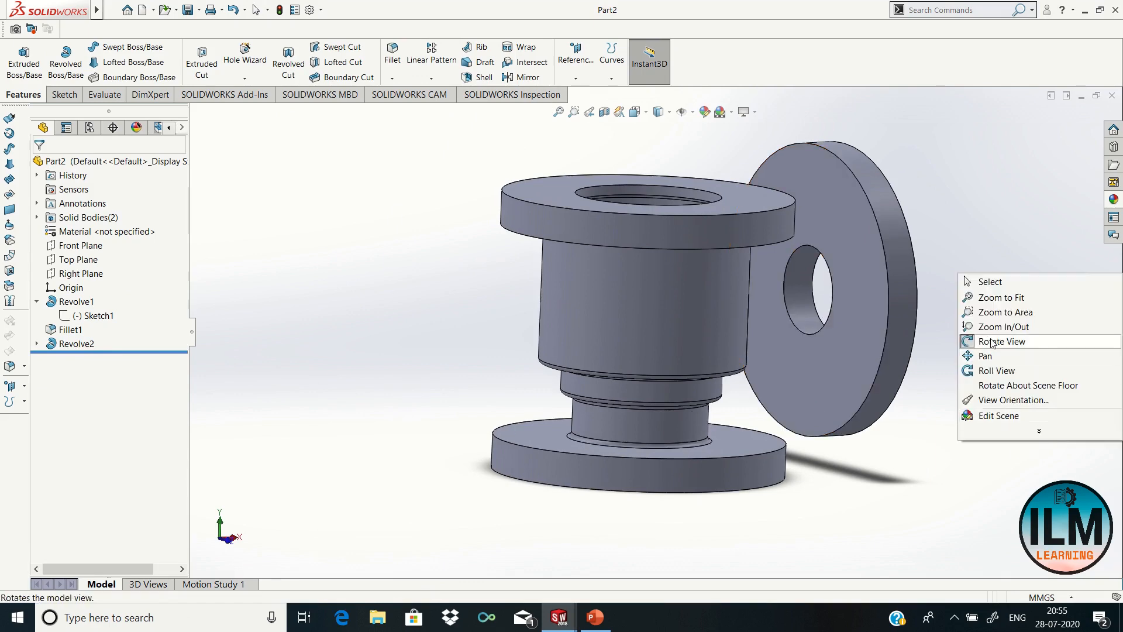
pyautogui.click(982, 283)
pyautogui.rightClick(866, 314)
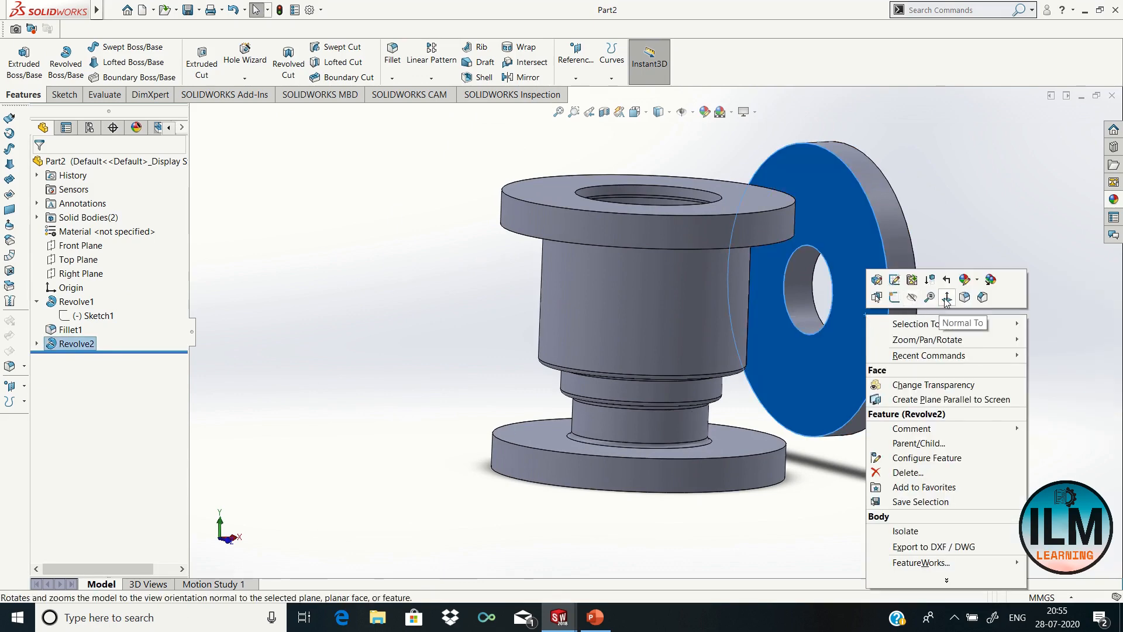
pyautogui.click(883, 297)
pyautogui.rightClick(497, 331)
pyautogui.click(524, 300)
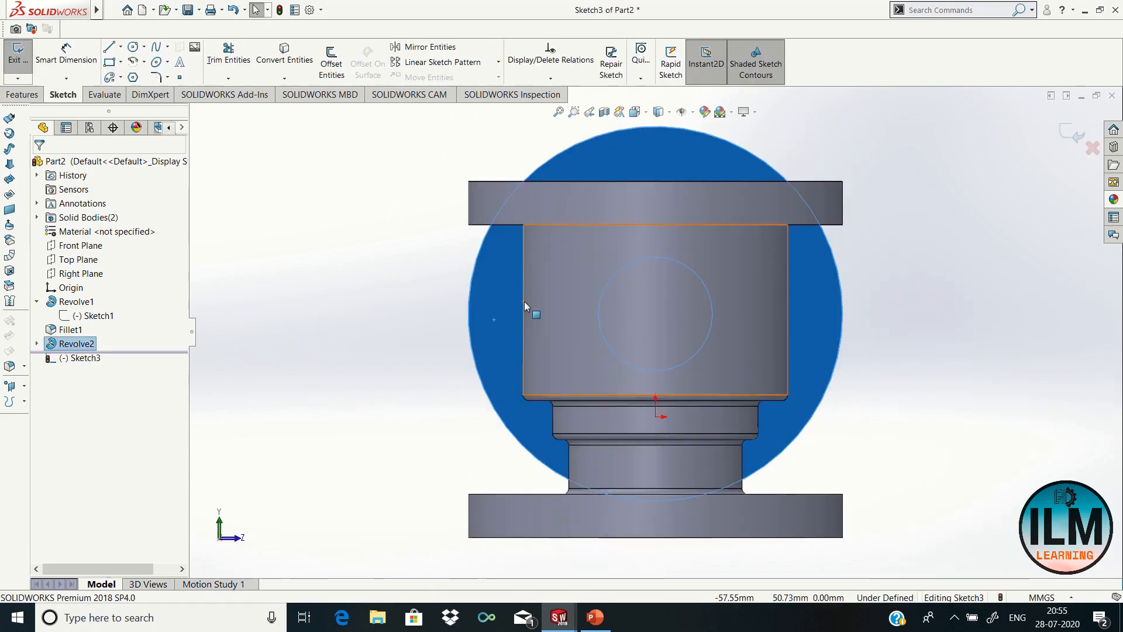
# Step: Hide the flanged body and sketch a circle about 111 mm in diameter, concentric with the disc's bore
pyautogui.rightClick(77, 307)
pyautogui.click(108, 290)
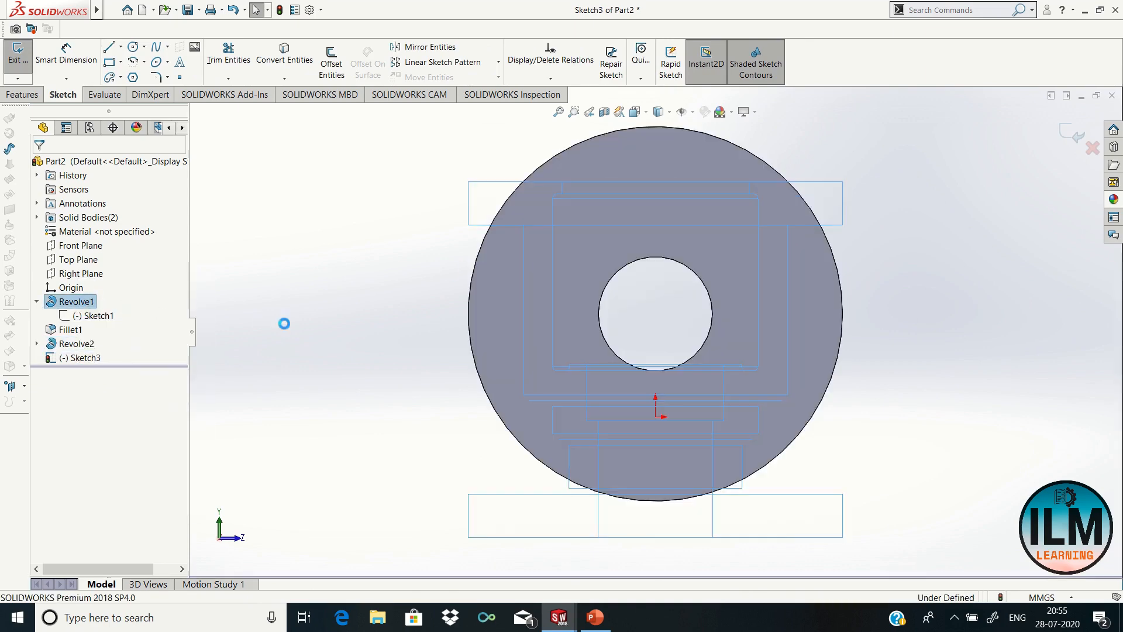
pyautogui.click(133, 47)
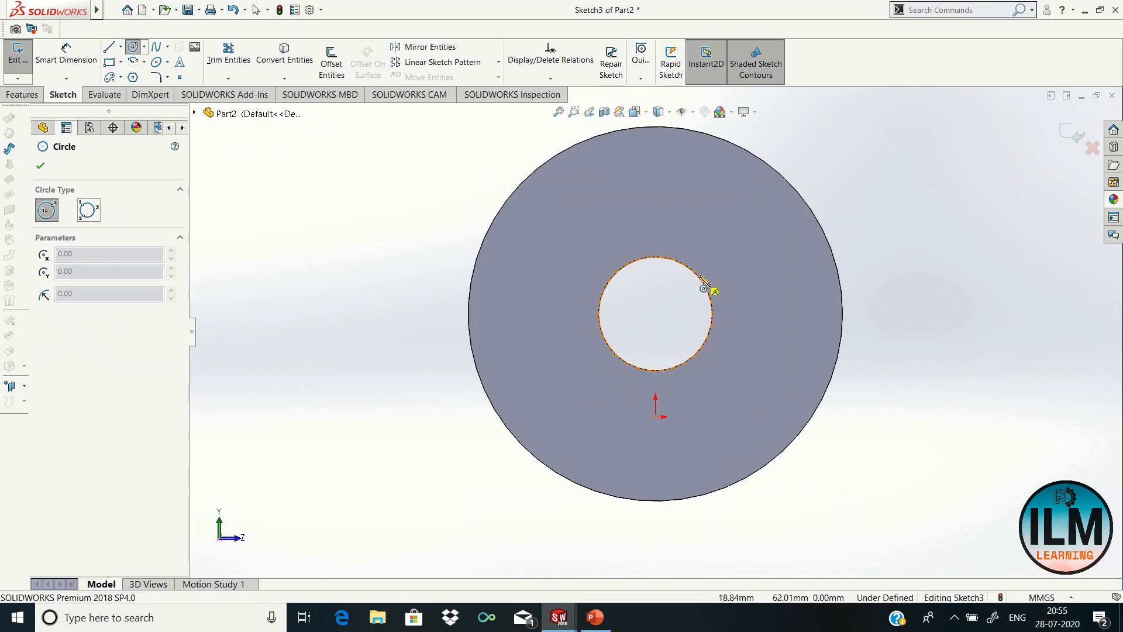
pyautogui.click(656, 314)
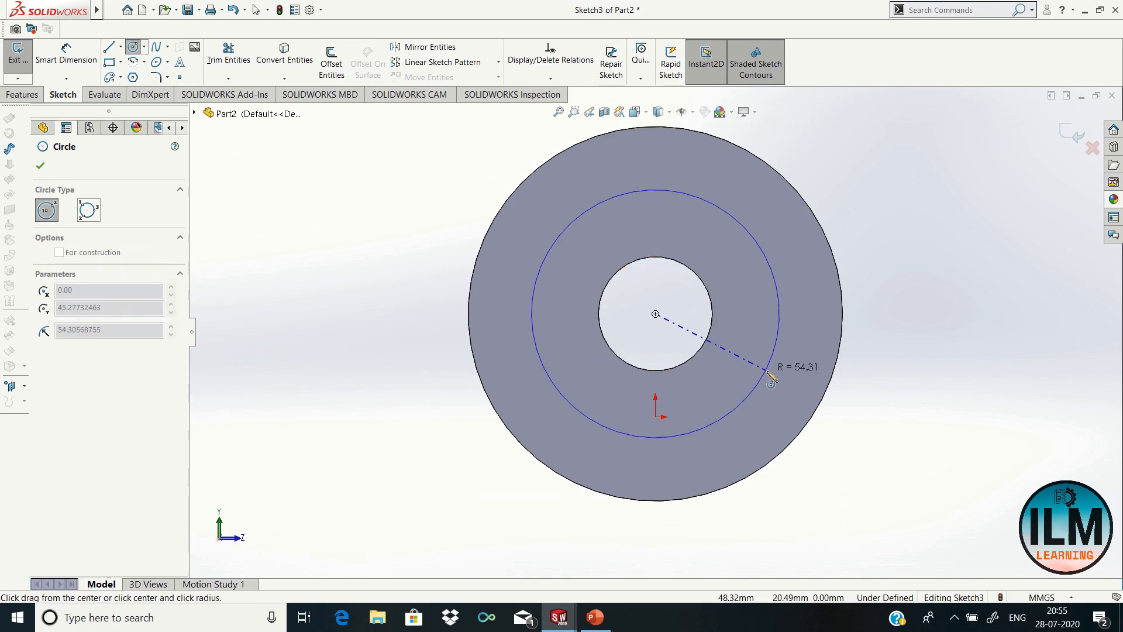
pyautogui.click(772, 368)
pyautogui.rightClick(770, 373)
pyautogui.click(811, 389)
# Step: Dimension the sketched circle's diameter as 76 mm
pyautogui.click(82, 56)
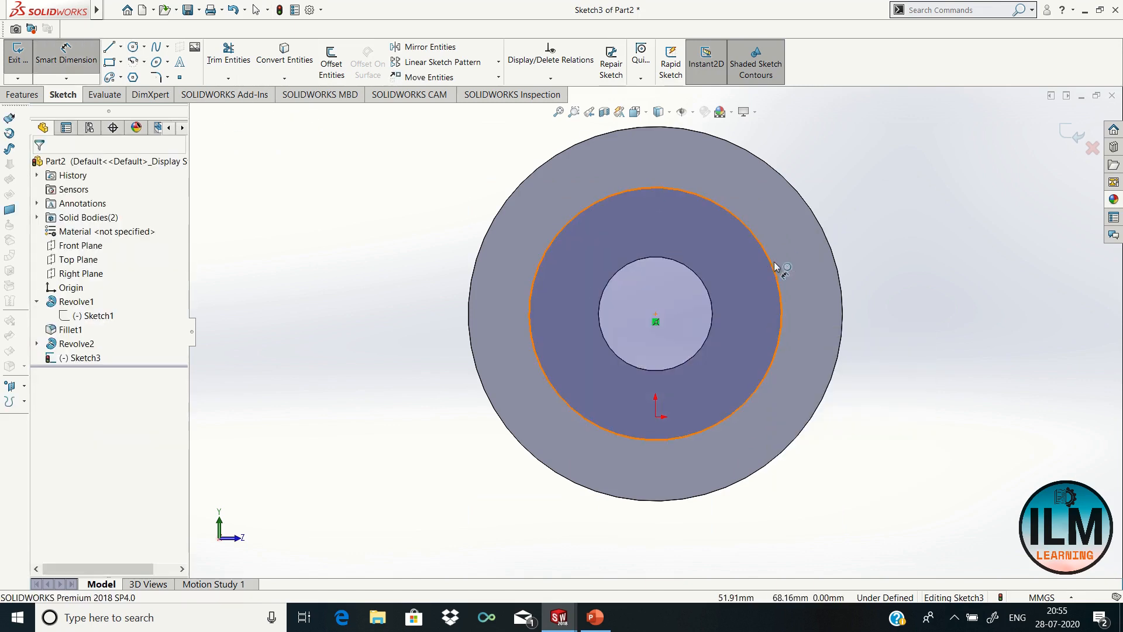
pyautogui.click(776, 268)
pyautogui.click(914, 298)
pyautogui.write('76')
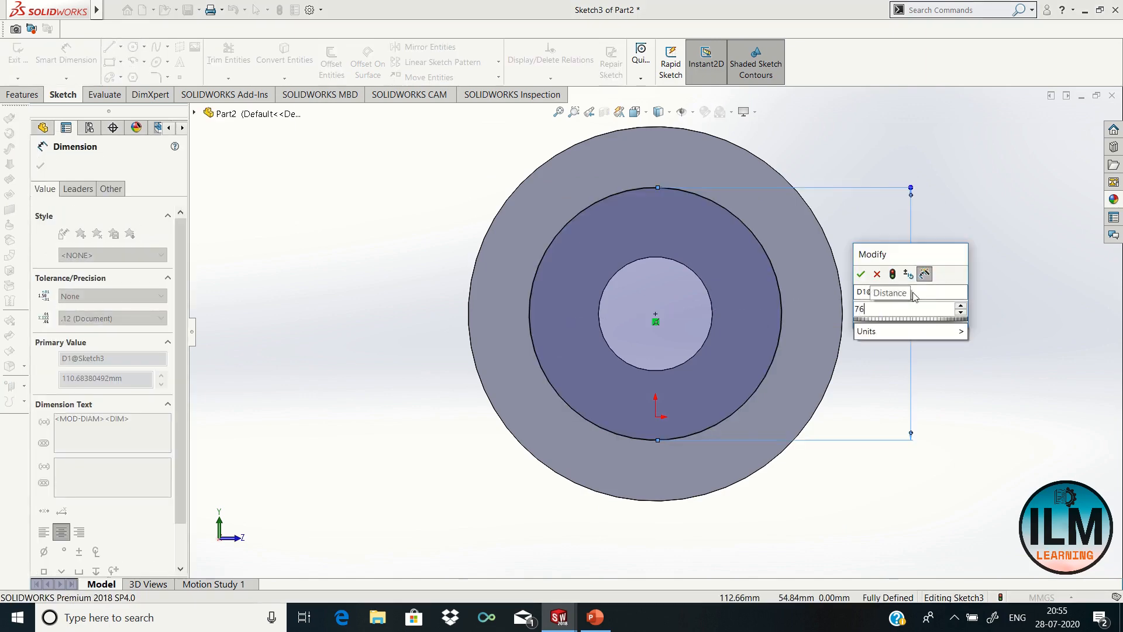
pyautogui.press('Return')
pyautogui.press('Escape')
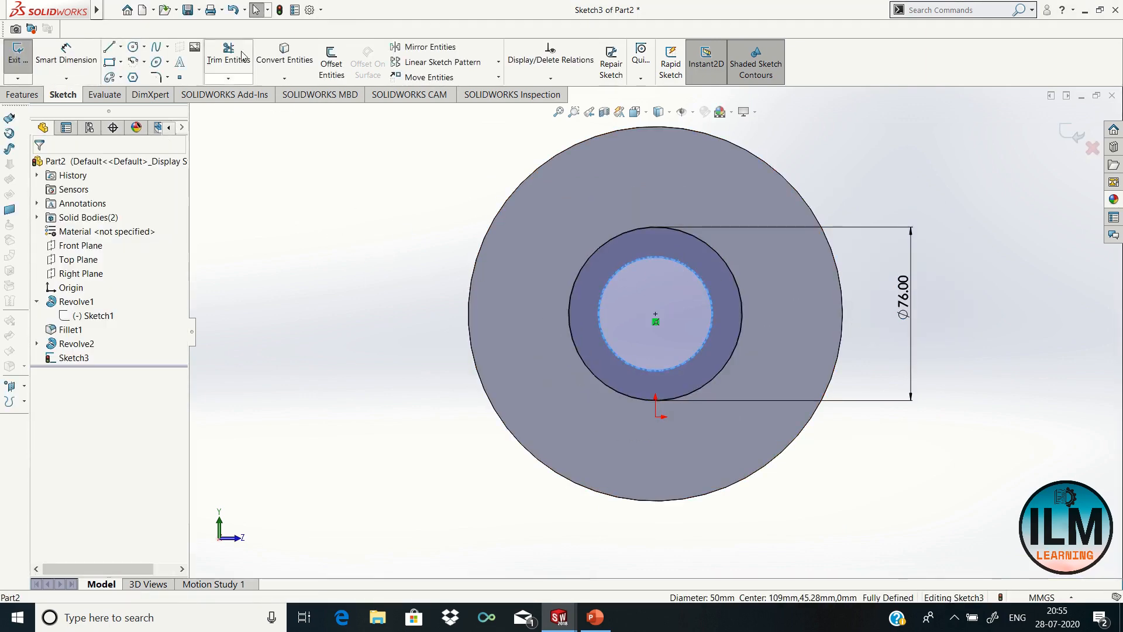
# Step: Convert the disc's bore edge into the sketch as an inner circle, and show the hidden flanged body again
pyautogui.click(284, 54)
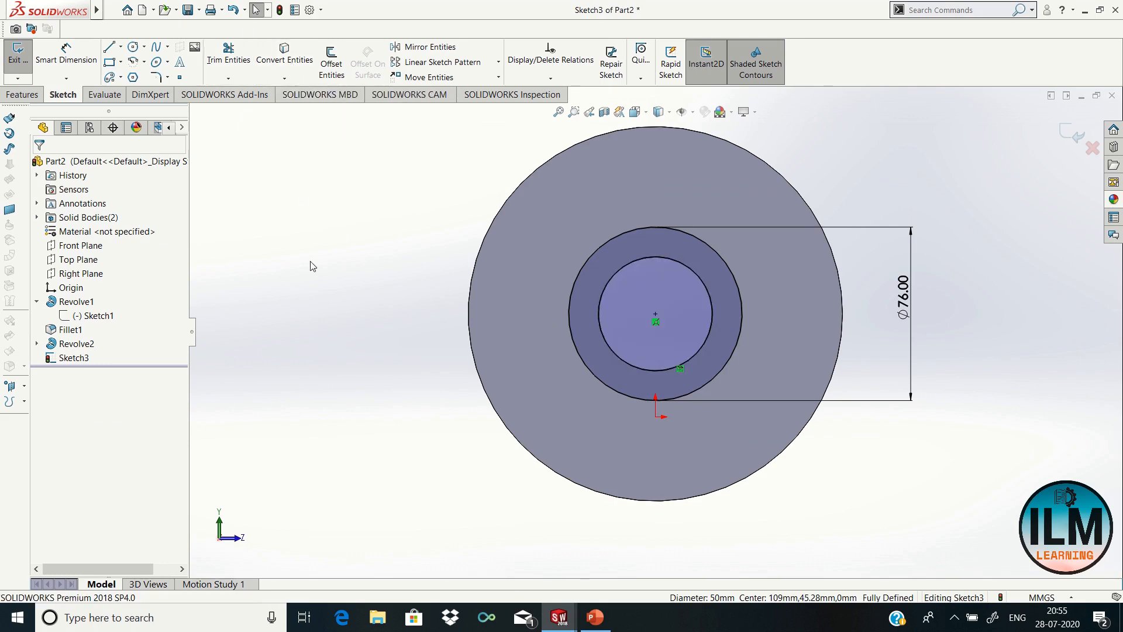
pyautogui.click(22, 95)
pyautogui.rightClick(80, 303)
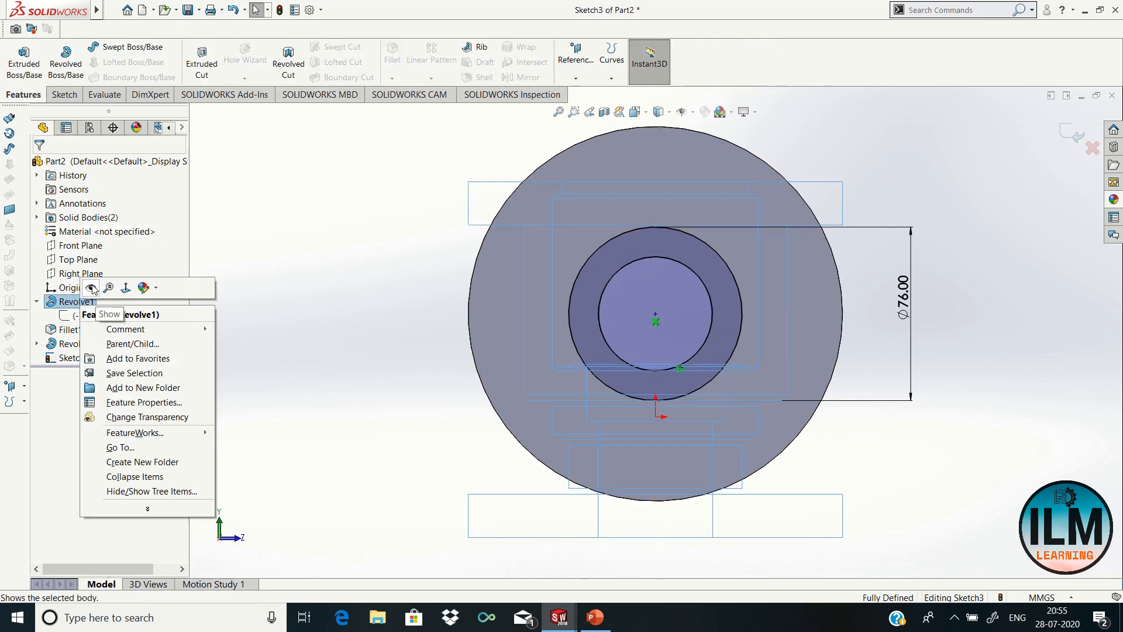
pyautogui.click(92, 287)
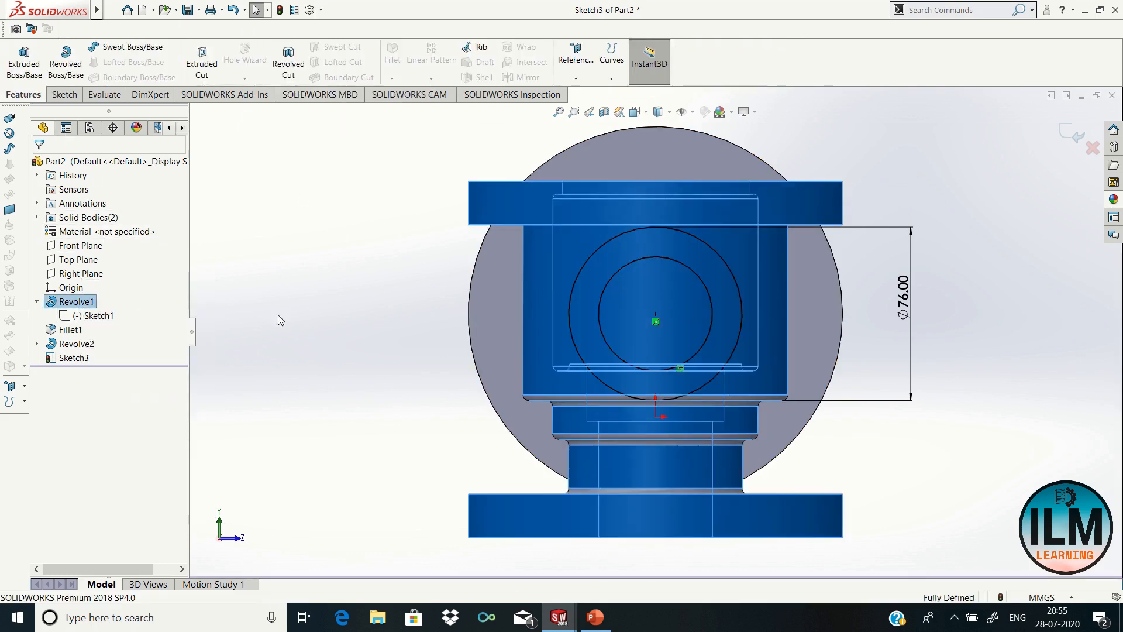
pyautogui.rightClick(350, 271)
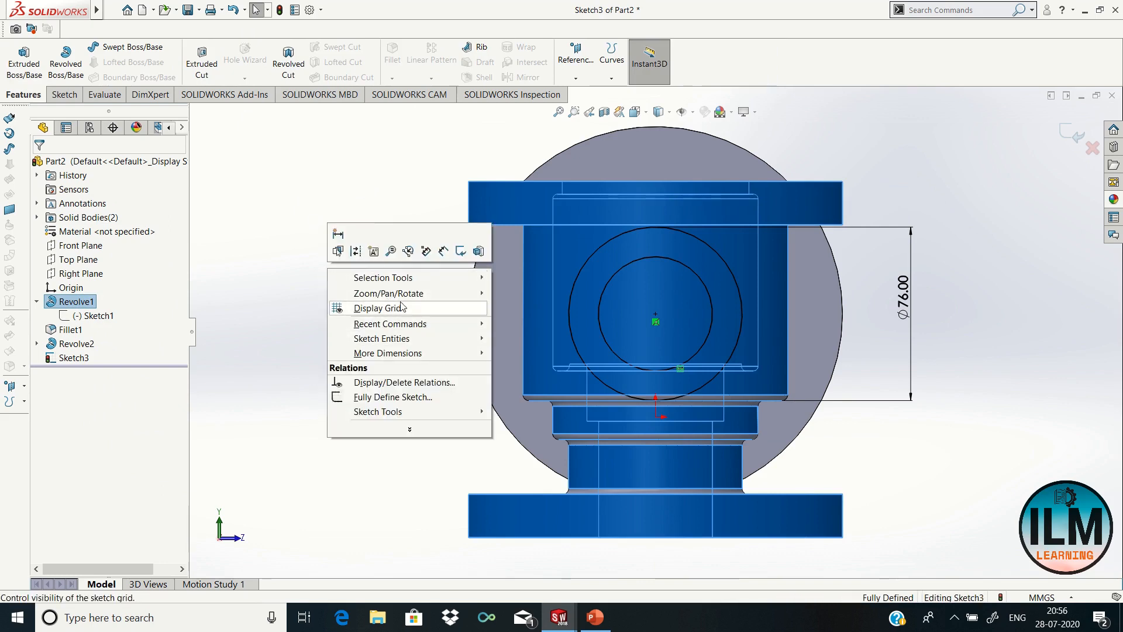
pyautogui.moveTo(409, 293)
pyautogui.click(545, 340)
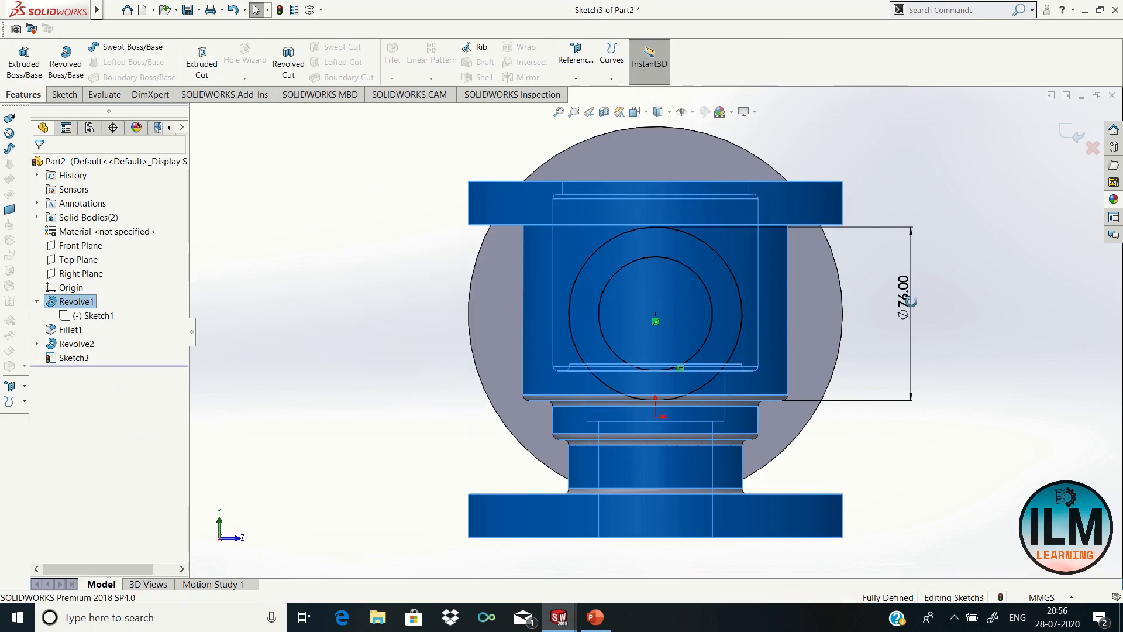
pyautogui.moveTo(985, 272); pyautogui.dragTo(891, 323)
pyautogui.rightClick(314, 297)
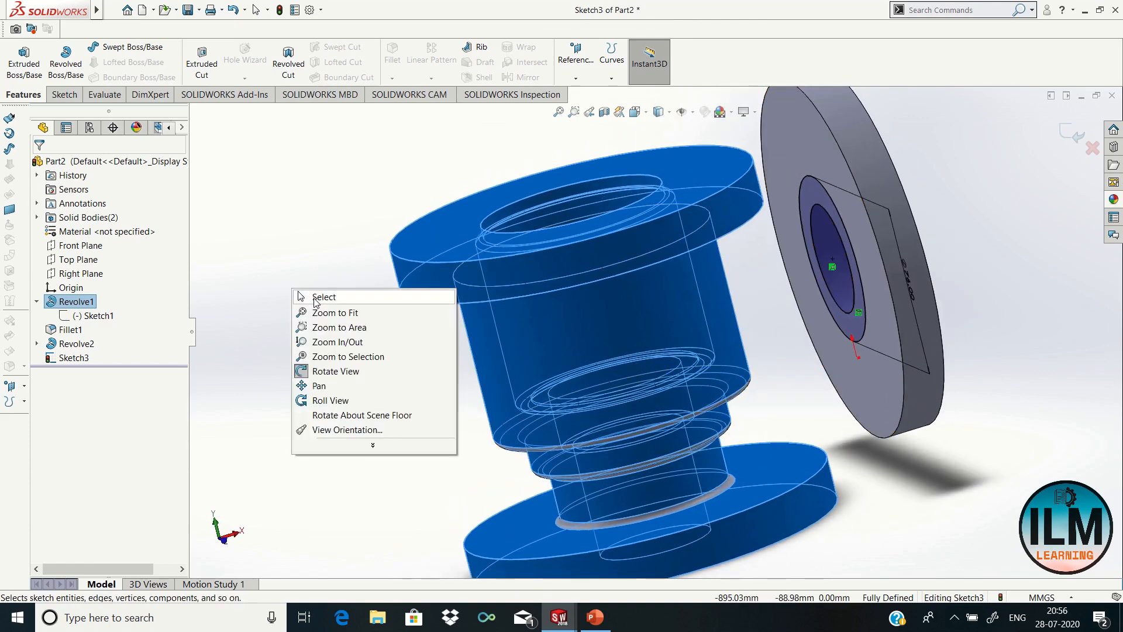
pyautogui.click(321, 295)
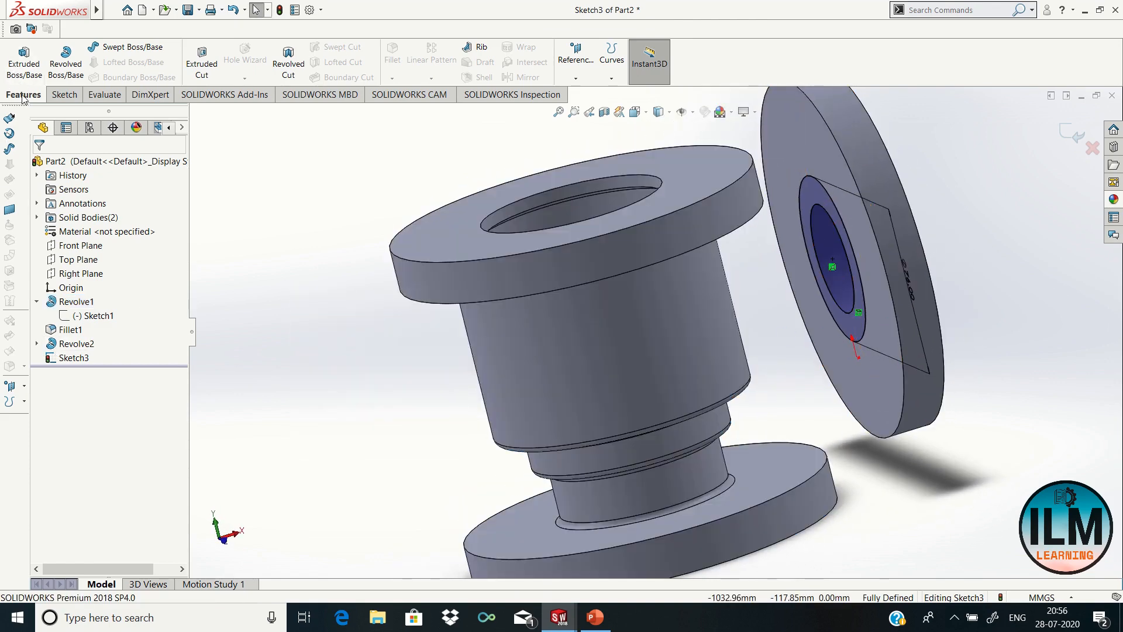
# Step: Extrude the ring sketch from the side disc with the Up To Surface end condition, ending at the flanged body's outer cylindrical face
pyautogui.click(25, 65)
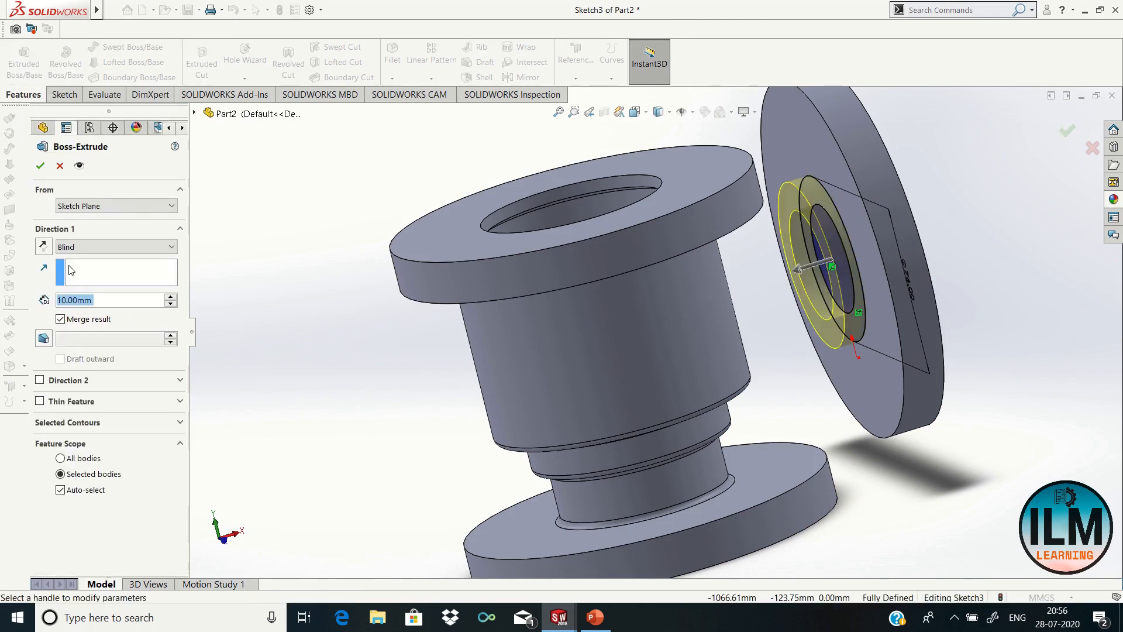
pyautogui.click(82, 245)
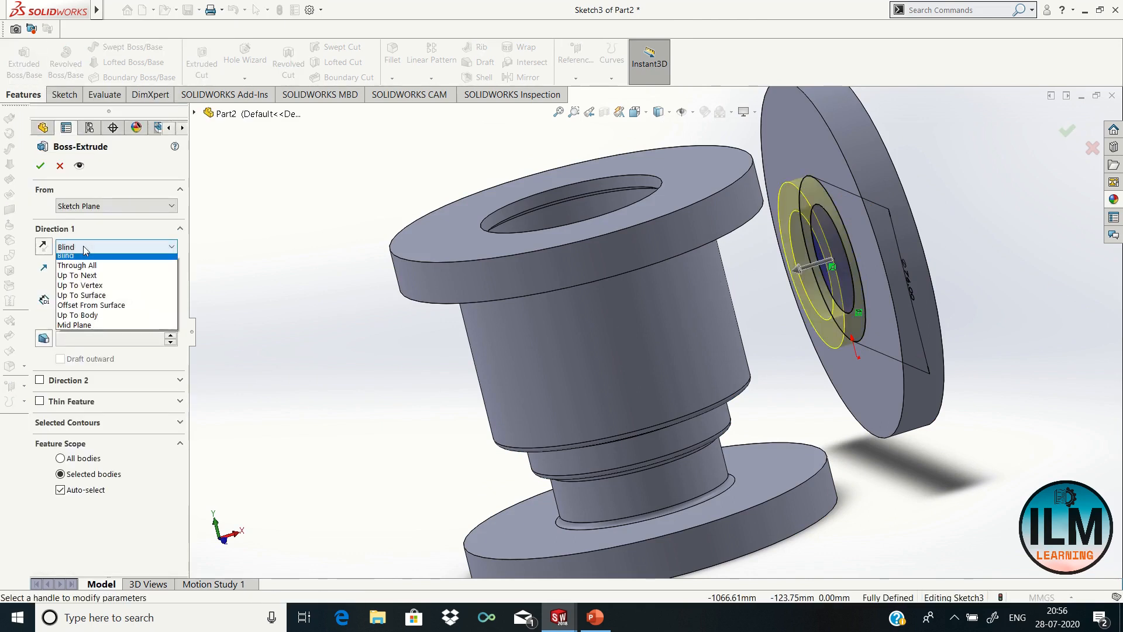
pyautogui.click(114, 300)
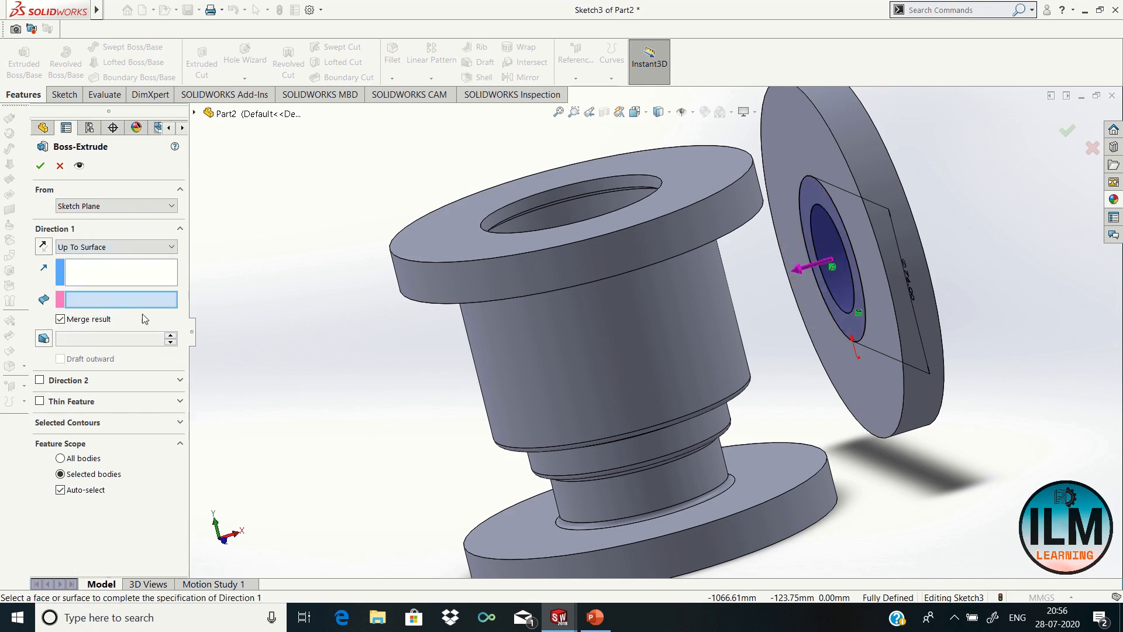
pyautogui.click(682, 327)
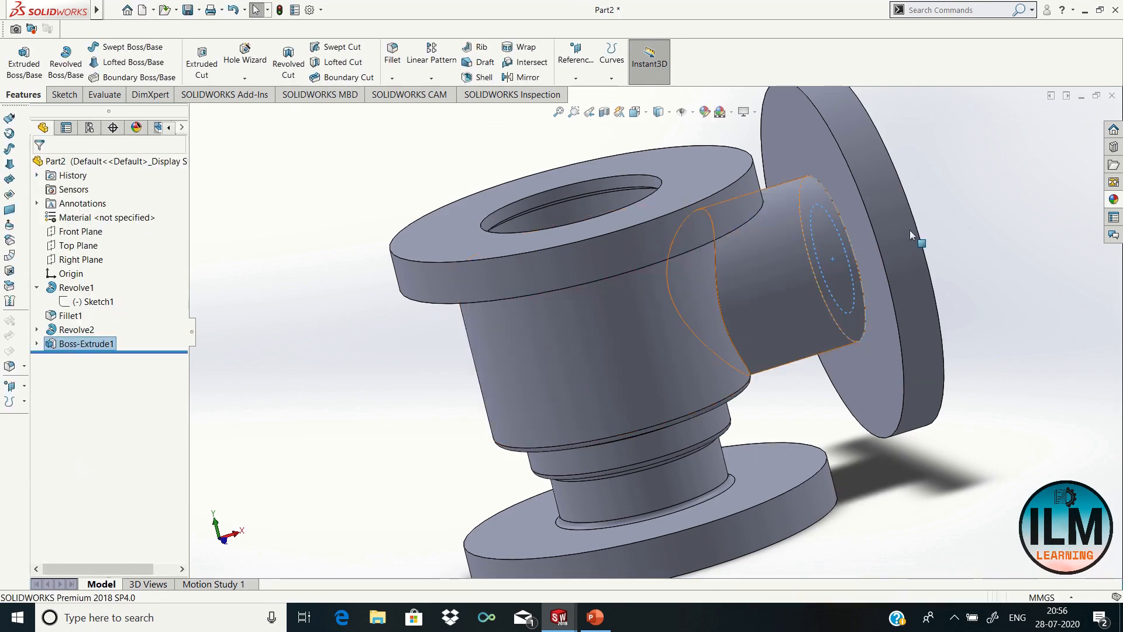
# Step: Open a new sketch on the side disc's outer flat face
pyautogui.rightClick(965, 232)
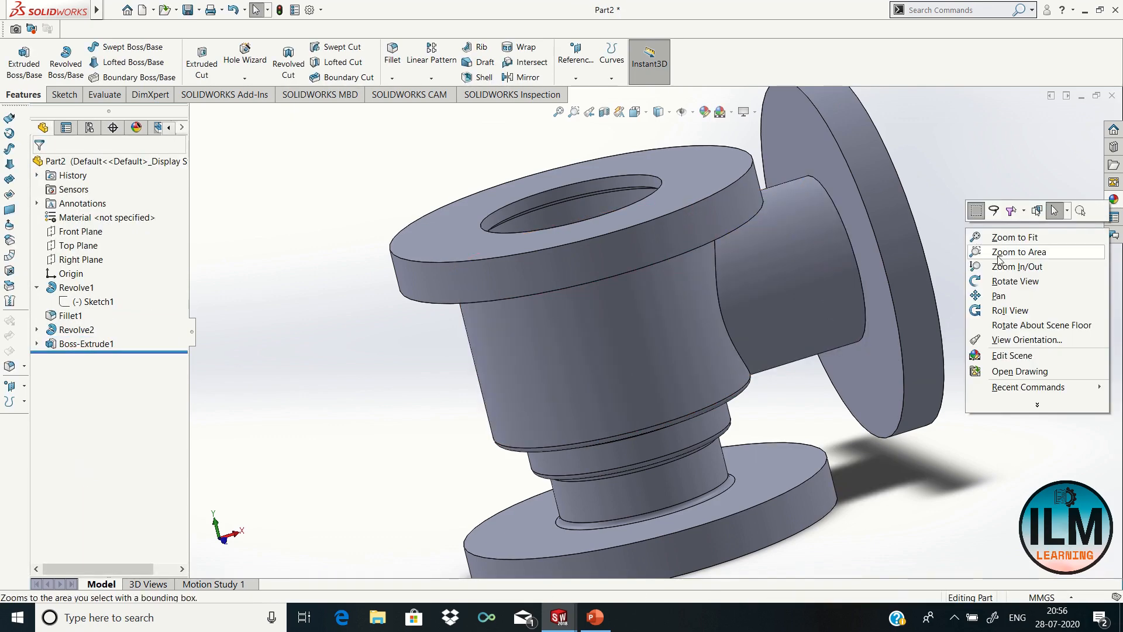
pyautogui.click(1003, 286)
pyautogui.moveTo(902, 313); pyautogui.dragTo(968, 352)
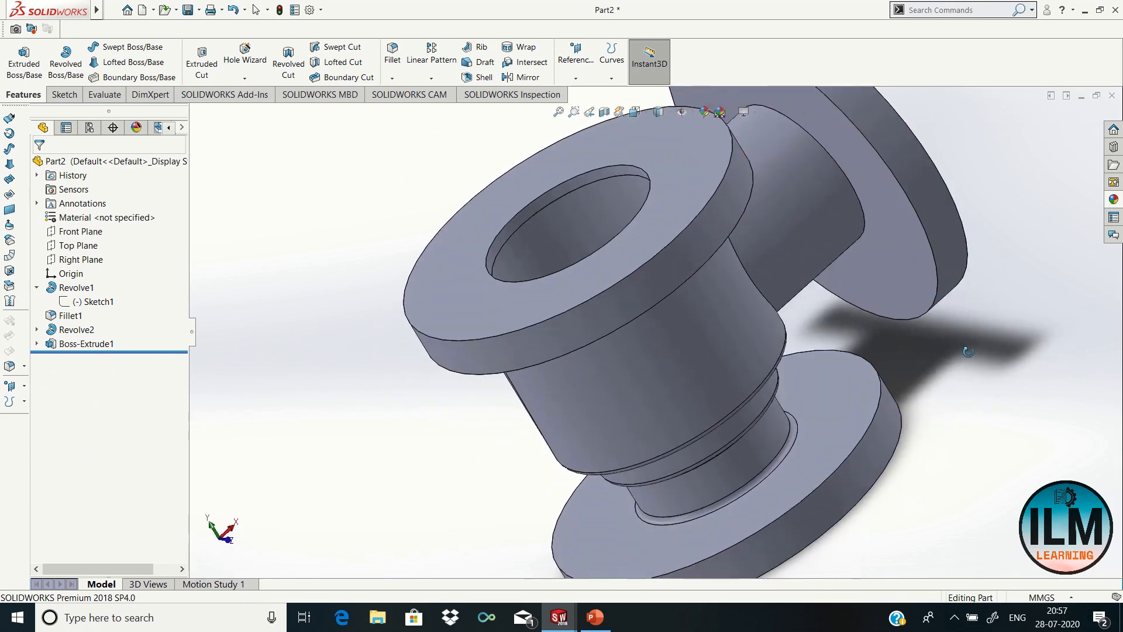
pyautogui.rightClick(935, 376)
pyautogui.click(980, 384)
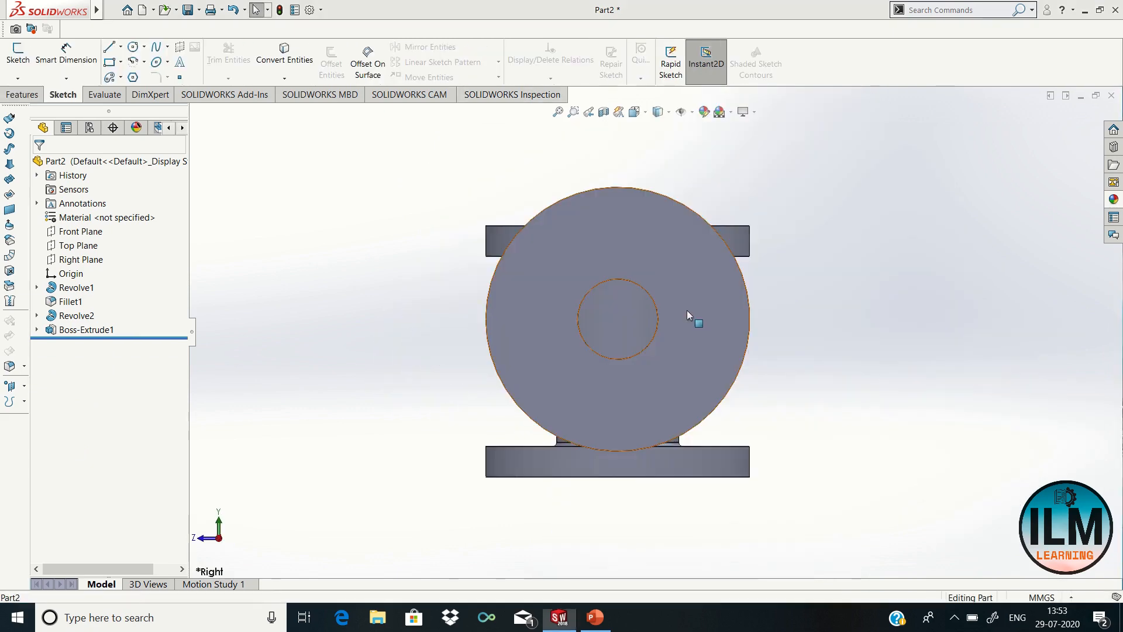
pyautogui.rightClick(687, 310)
pyautogui.click(715, 293)
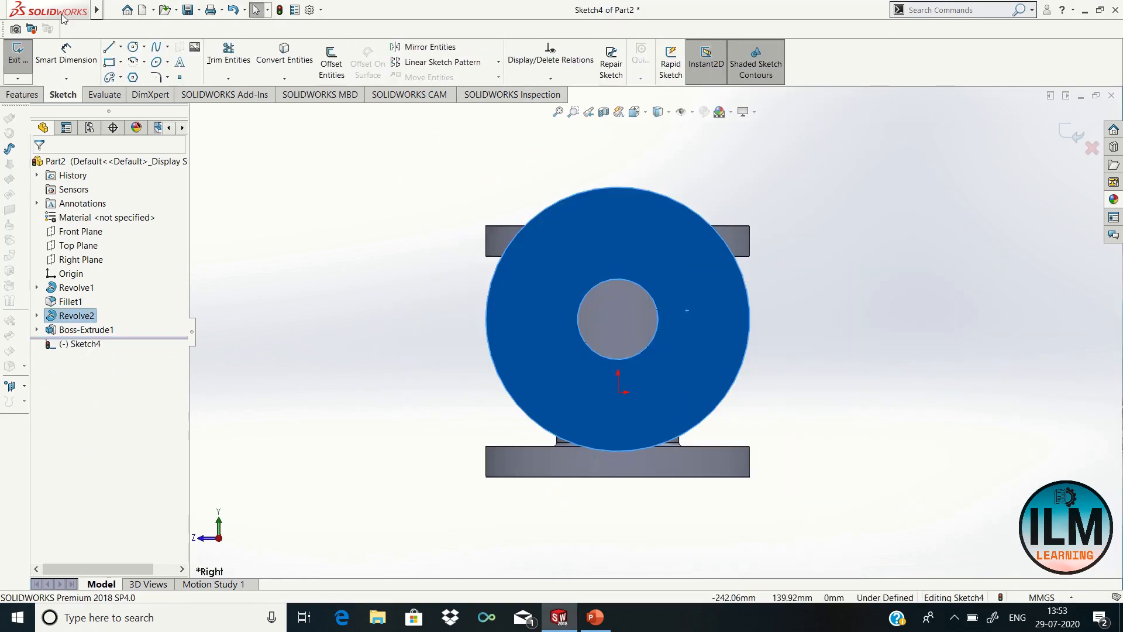
# Step: Sketch a circle of 25 mm radius concentric with the side disc's bore and matching its edge
pyautogui.click(133, 46)
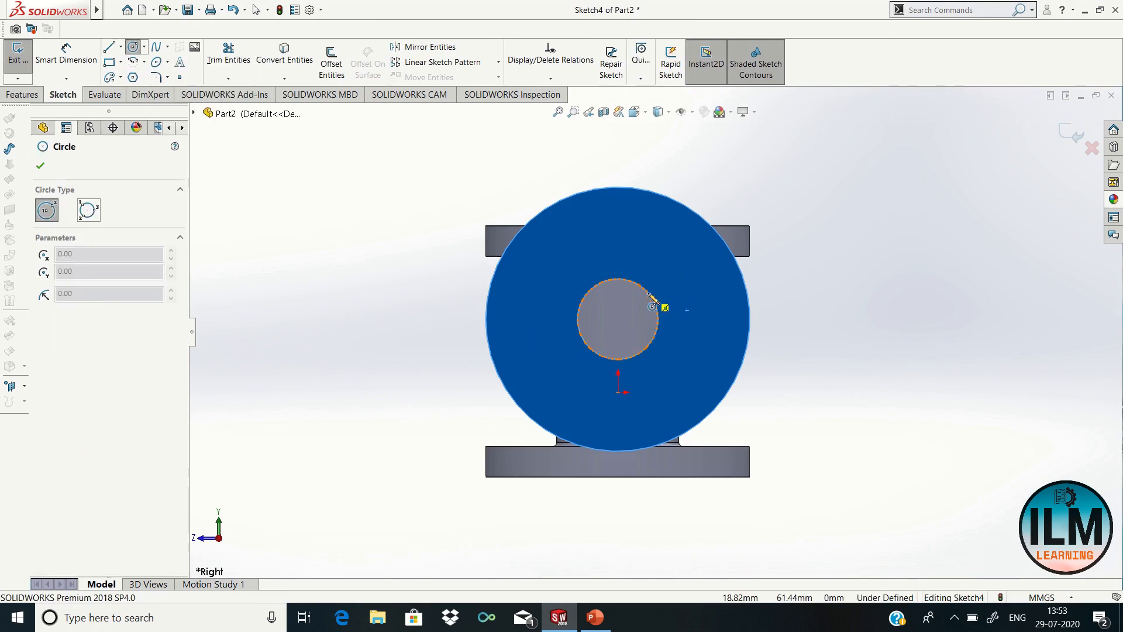
pyautogui.click(618, 319)
pyautogui.click(648, 350)
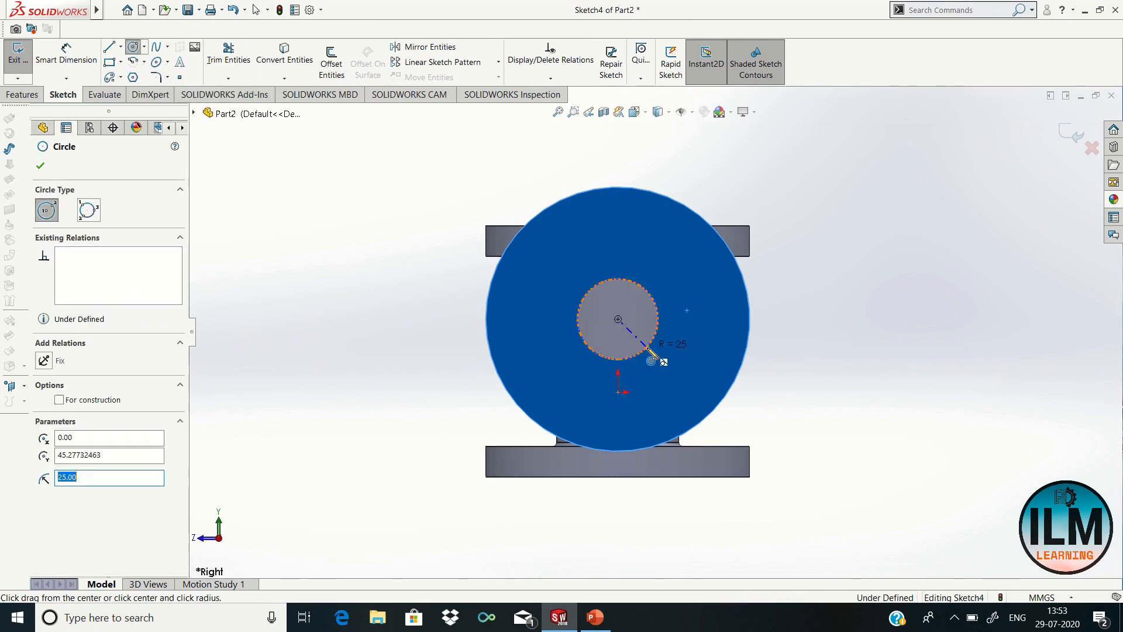
pyautogui.rightClick(649, 351)
pyautogui.click(691, 362)
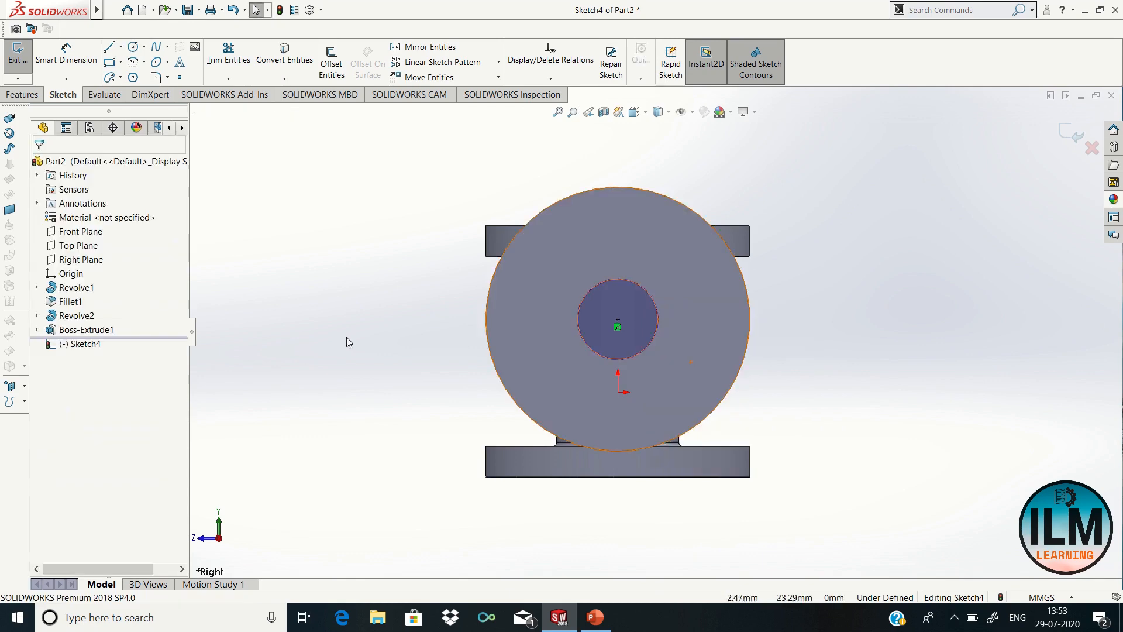
# Step: Start an extruded cut of the 25 mm radius circle with the Up To Surface end condition
pyautogui.click(24, 95)
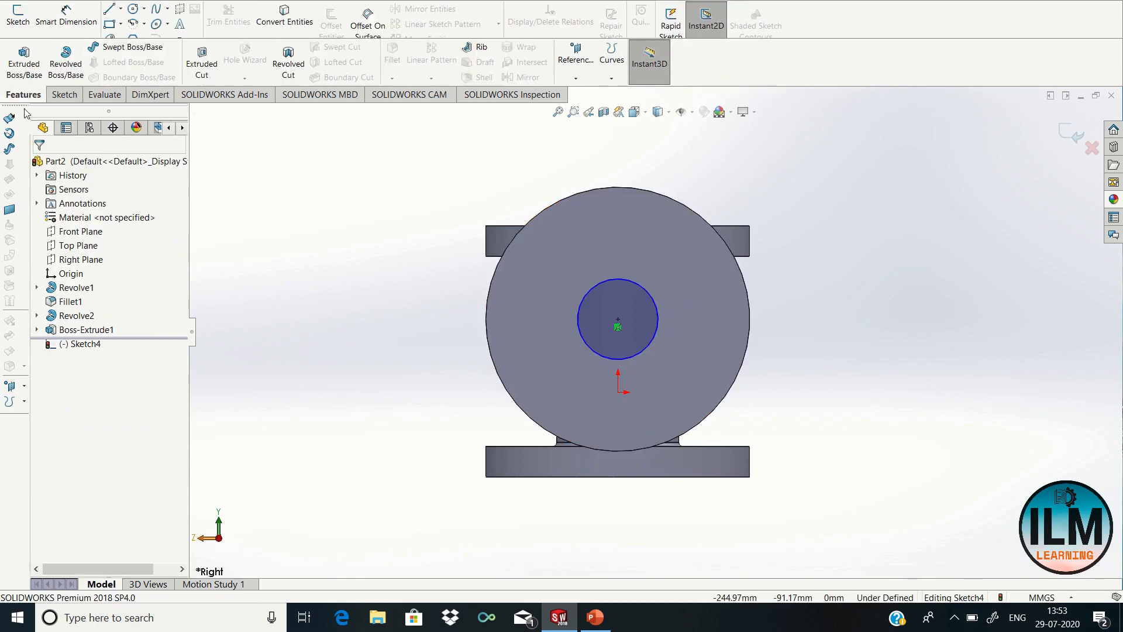
pyautogui.click(199, 63)
pyautogui.rightClick(365, 301)
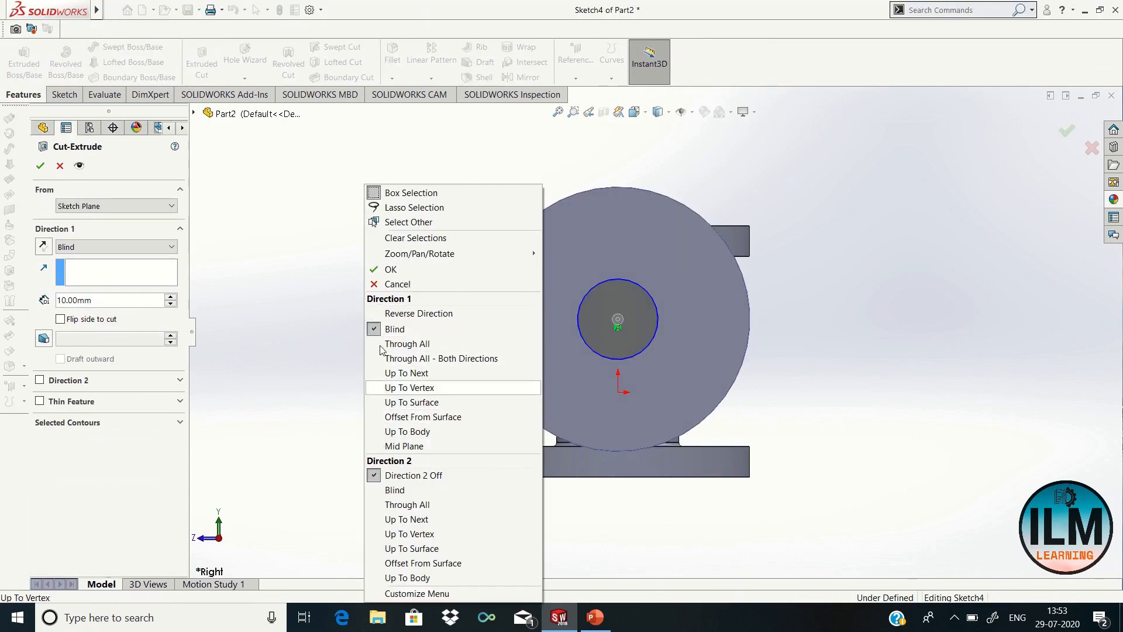
pyautogui.click(117, 246)
pyautogui.click(139, 311)
# Step: Use the flanged body's inner bore face as the cut's end surface and complete the cut
pyautogui.rightClick(328, 339)
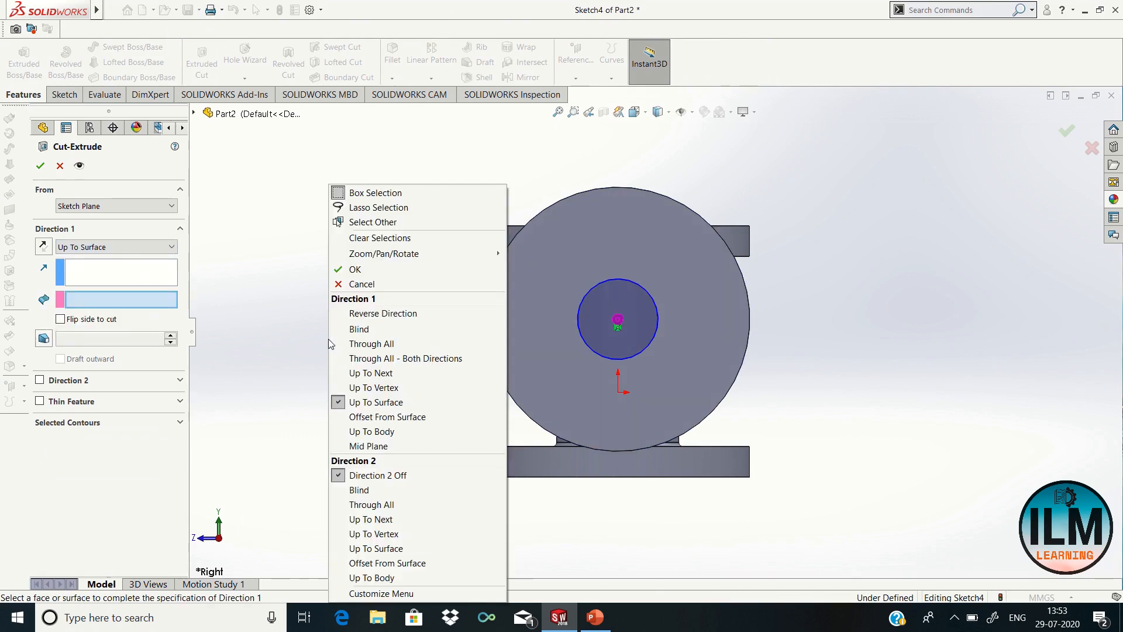
pyautogui.moveTo(380, 254)
pyautogui.click(545, 311)
pyautogui.moveTo(498, 285); pyautogui.dragTo(610, 557)
pyautogui.moveTo(345, 333); pyautogui.dragTo(371, 245)
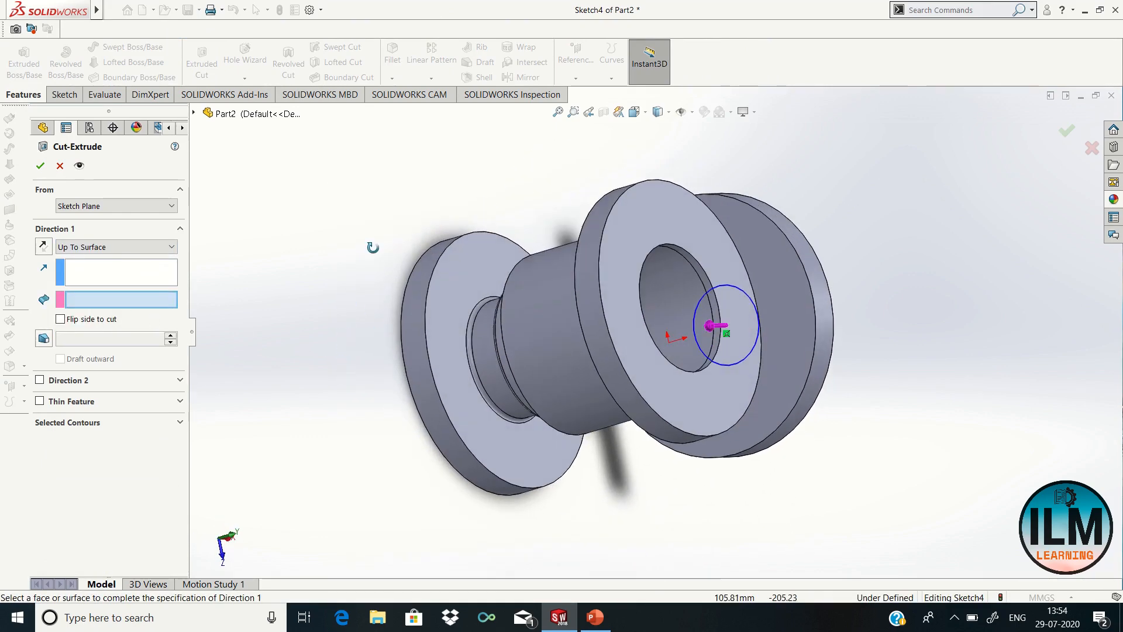
pyautogui.rightClick(371, 245)
pyautogui.moveTo(413, 316); pyautogui.dragTo(621, 323)
pyautogui.press('Escape')
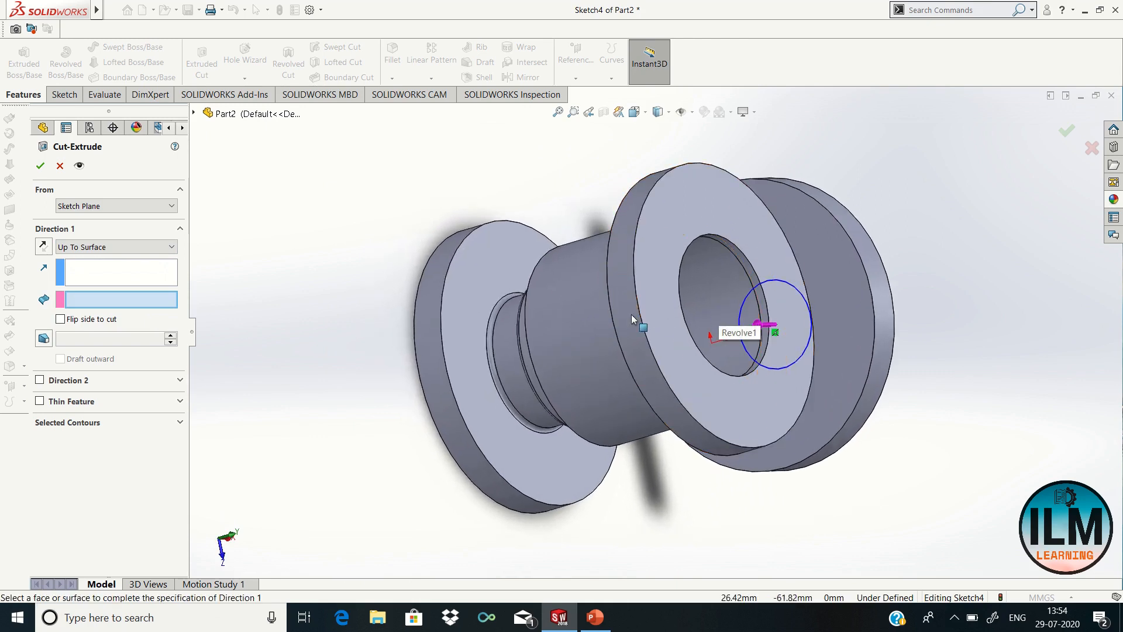
pyautogui.click(711, 303)
pyautogui.click(39, 166)
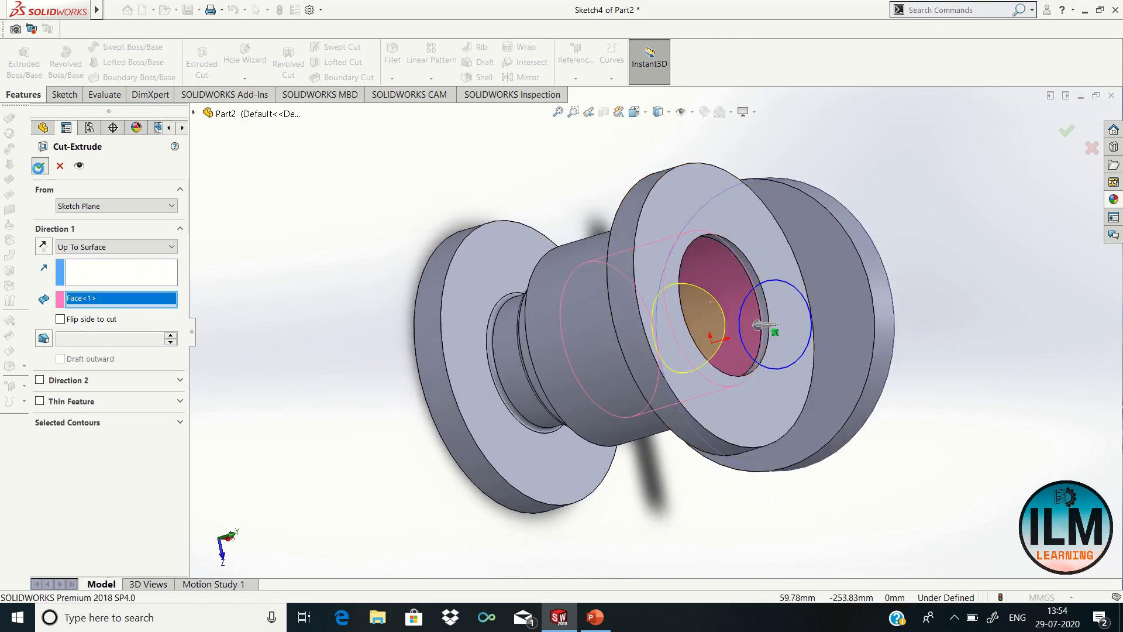
# Step: Try hiding the body that contains the connecting pipe and show it again
pyautogui.click(221, 555)
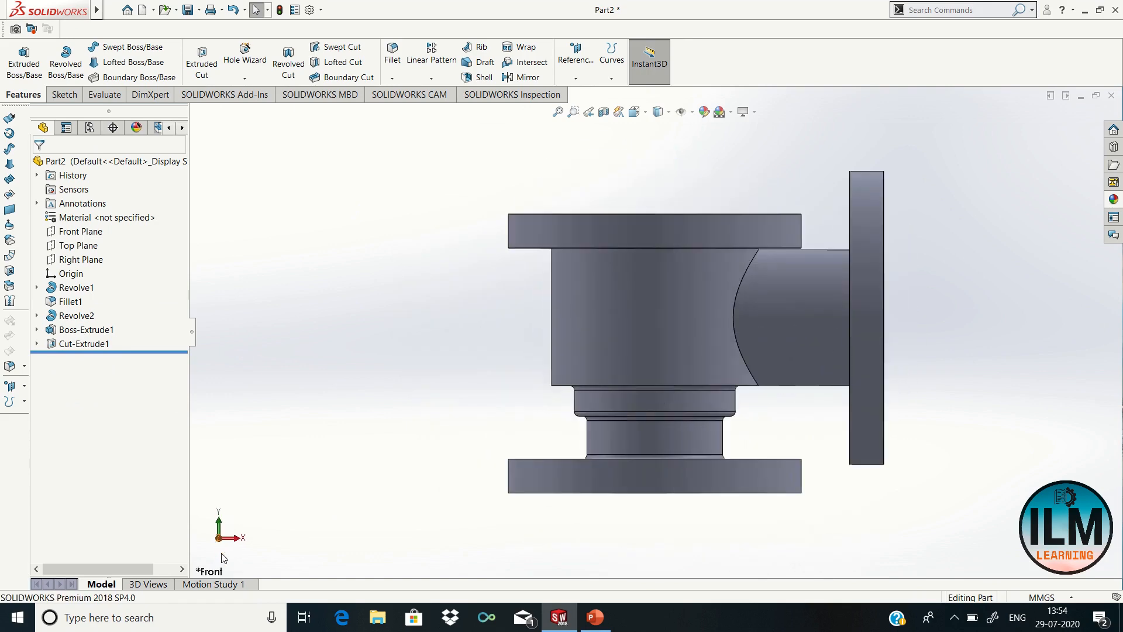
pyautogui.rightClick(92, 333)
pyautogui.click(104, 314)
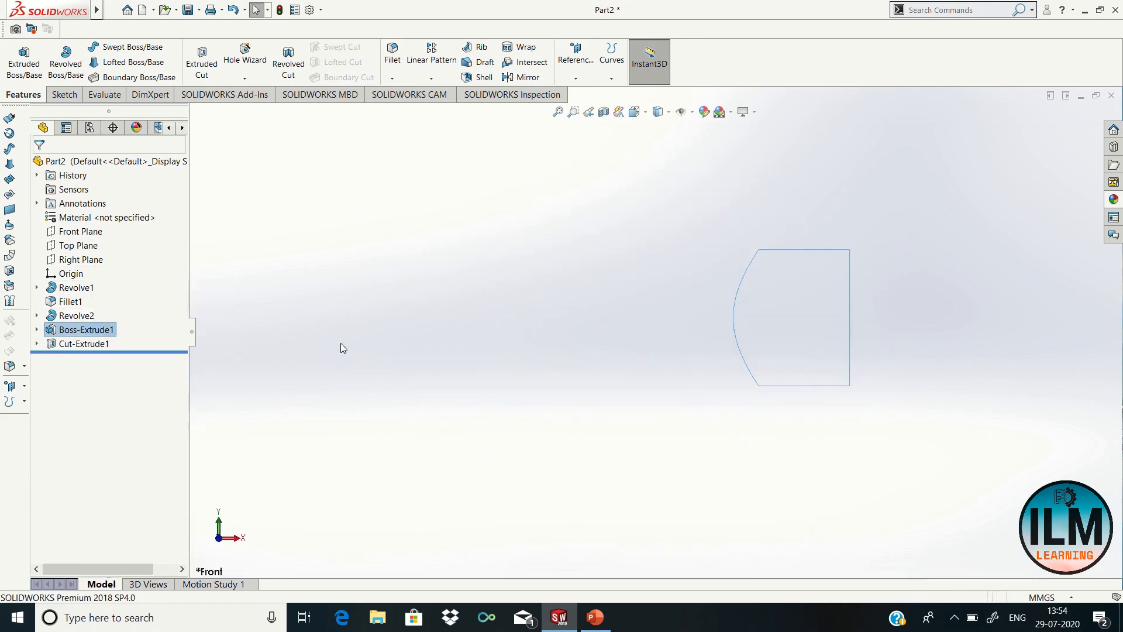
pyautogui.click(344, 349)
pyautogui.rightClick(86, 329)
pyautogui.click(103, 309)
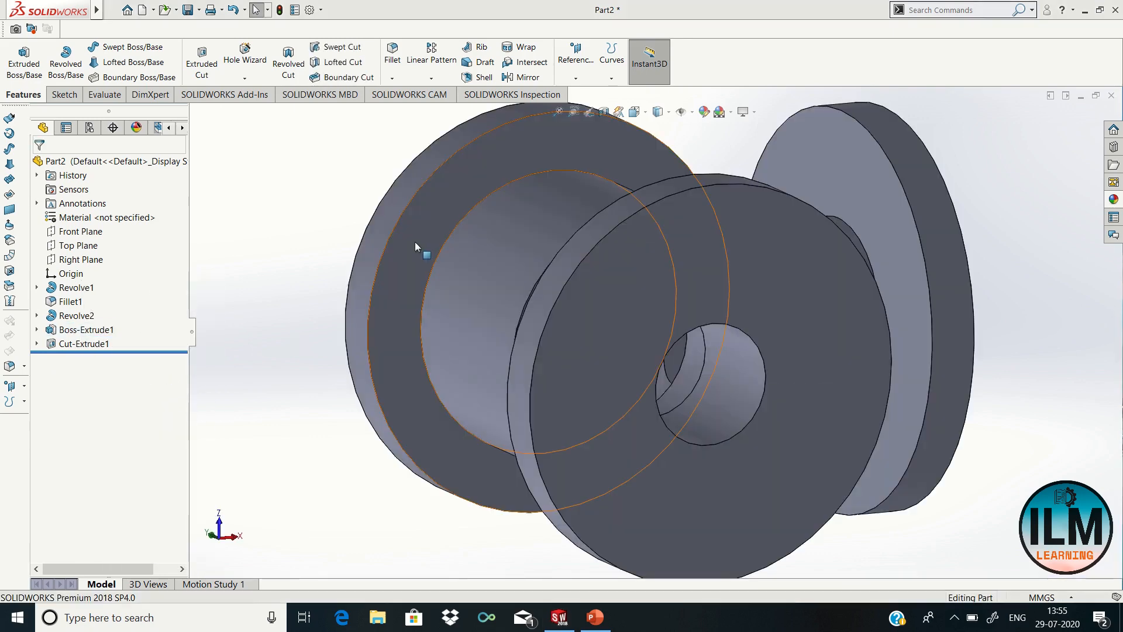
# Step: Open a new sketch on the underside face of the body's upper flange
pyautogui.click(413, 241)
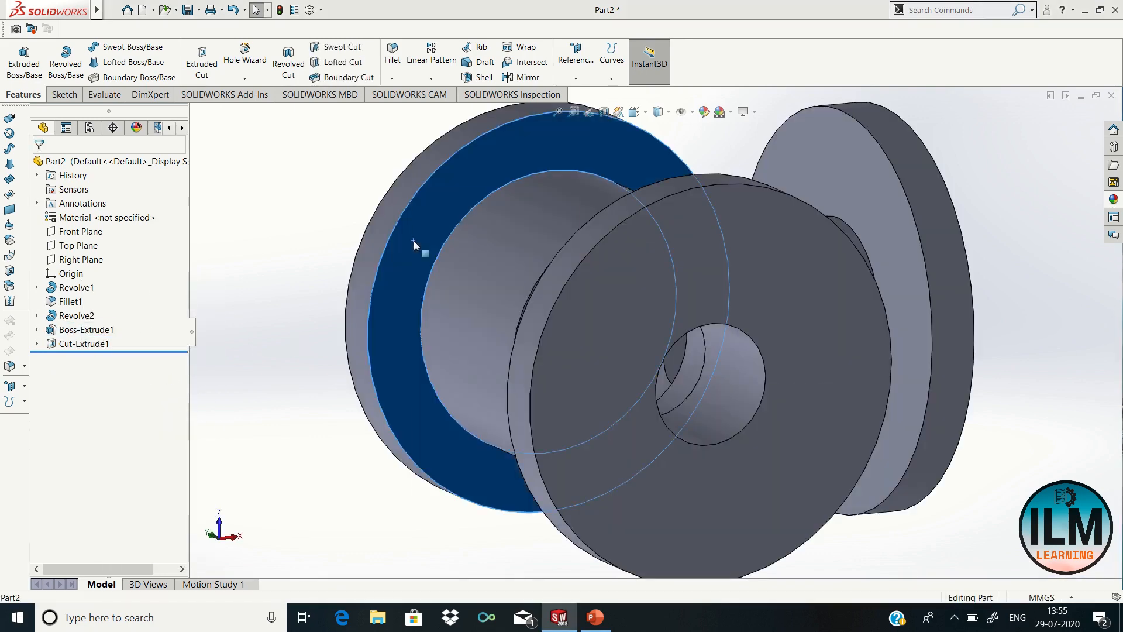
pyautogui.rightClick(413, 241)
pyautogui.click(322, 251)
pyautogui.rightClick(319, 223)
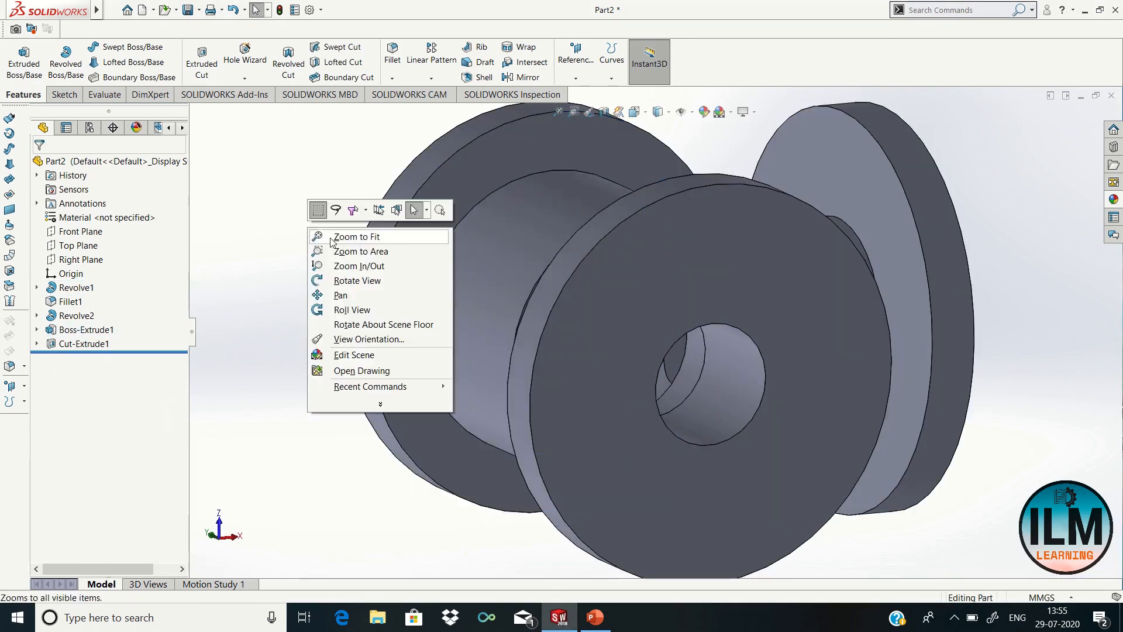
pyautogui.click(342, 281)
pyautogui.moveTo(333, 226); pyautogui.dragTo(253, 308)
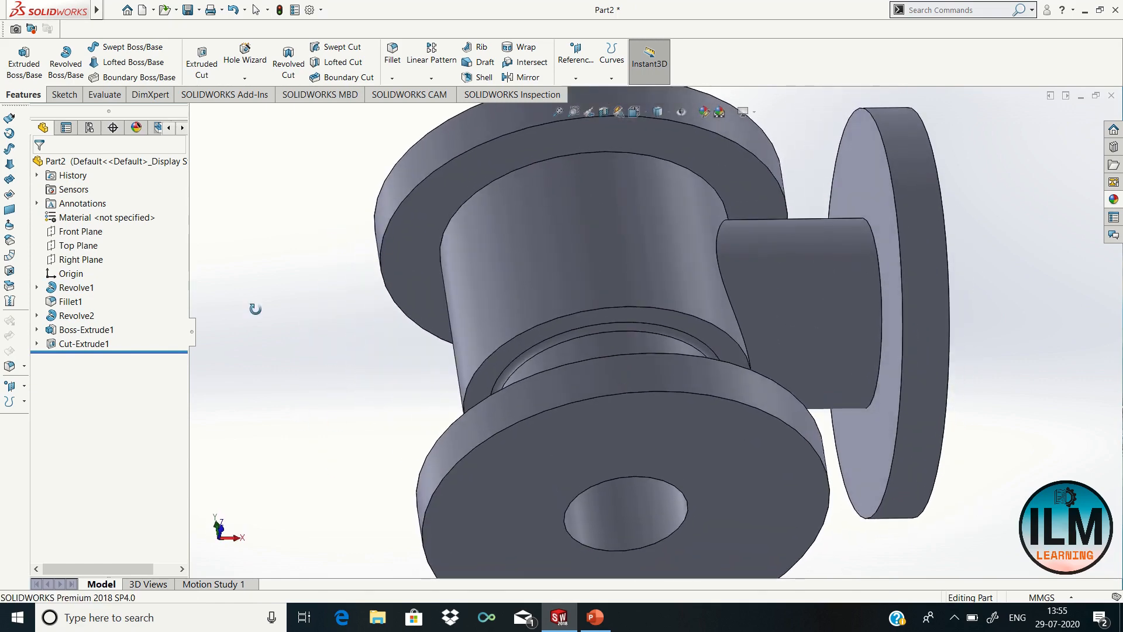
pyautogui.press('Escape')
pyautogui.rightClick(433, 209)
pyautogui.click(442, 187)
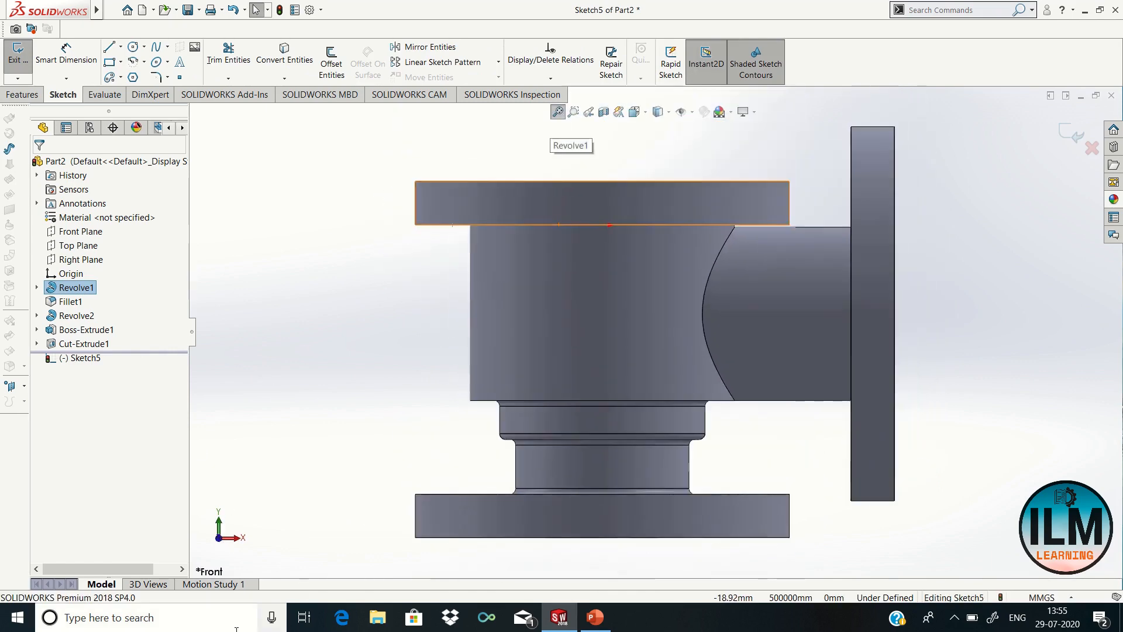
# Step: Apply a planar section view offset 1 mm from the upper flange's underside face to expose the sketch face
pyautogui.click(220, 527)
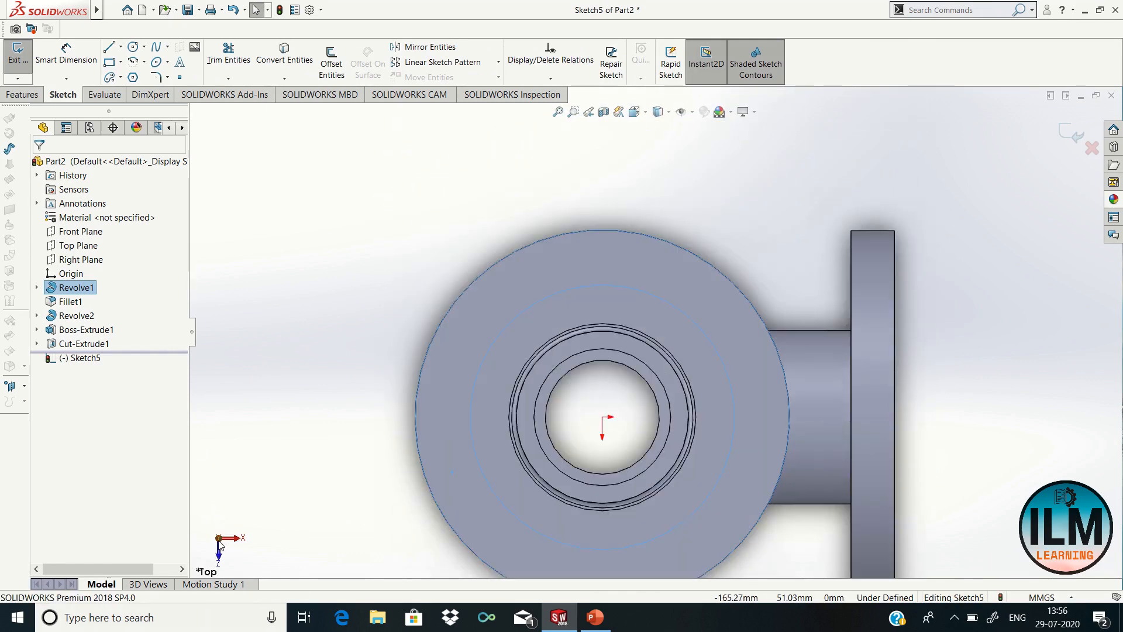
pyautogui.click(220, 542)
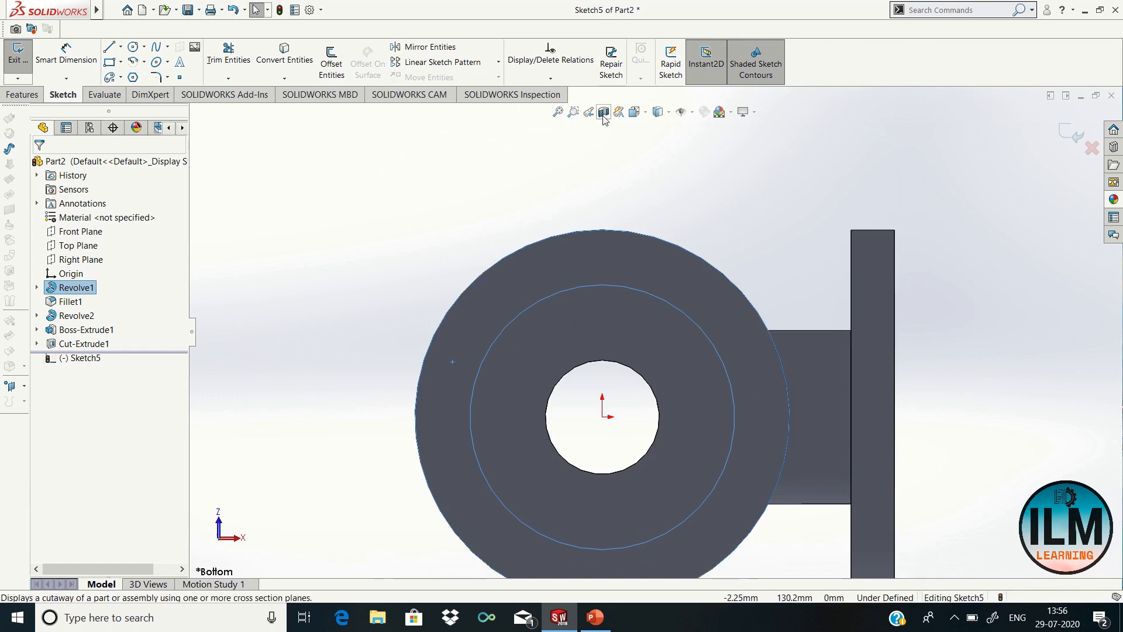
pyautogui.click(603, 113)
pyautogui.rightClick(284, 292)
pyautogui.moveTo(364, 361)
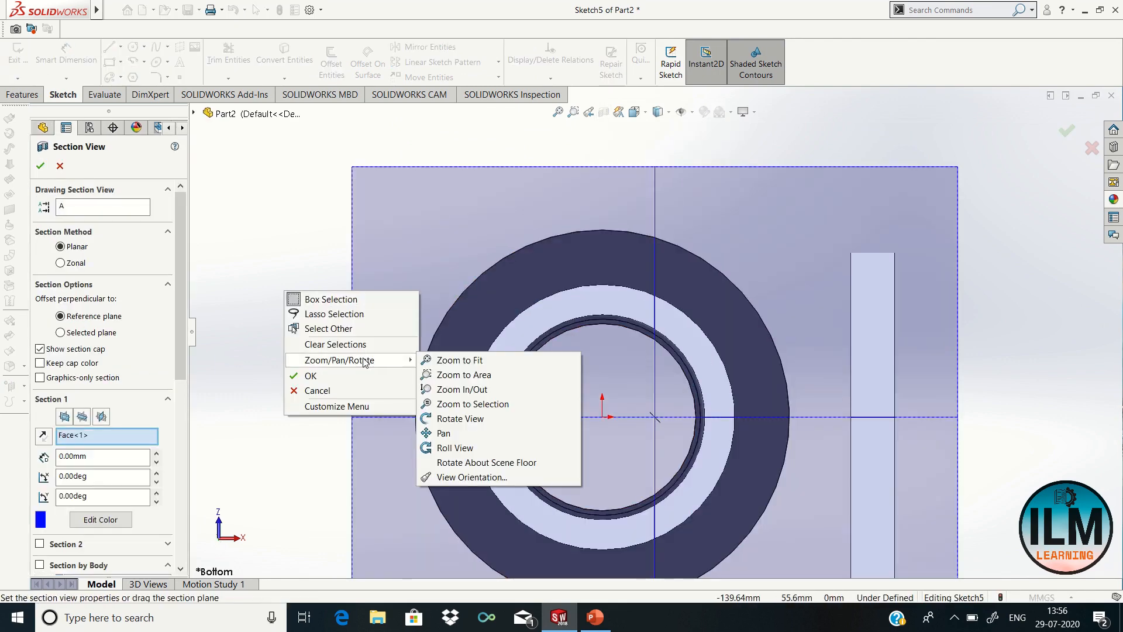
pyautogui.click(460, 419)
pyautogui.moveTo(461, 418); pyautogui.dragTo(310, 392)
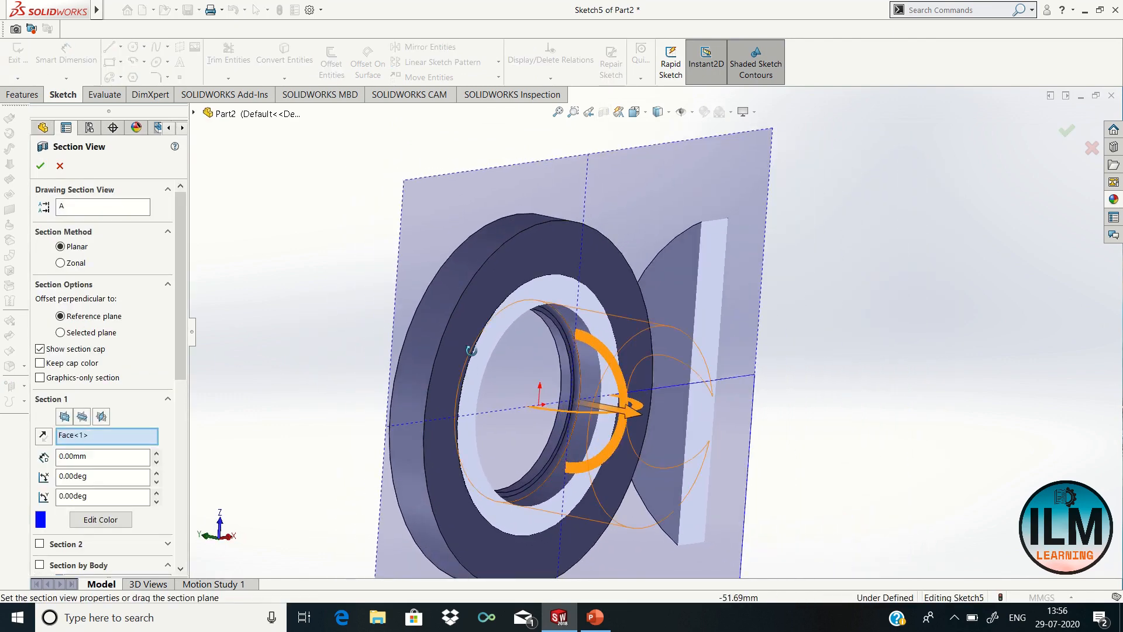
pyautogui.moveTo(471, 349); pyautogui.dragTo(327, 334)
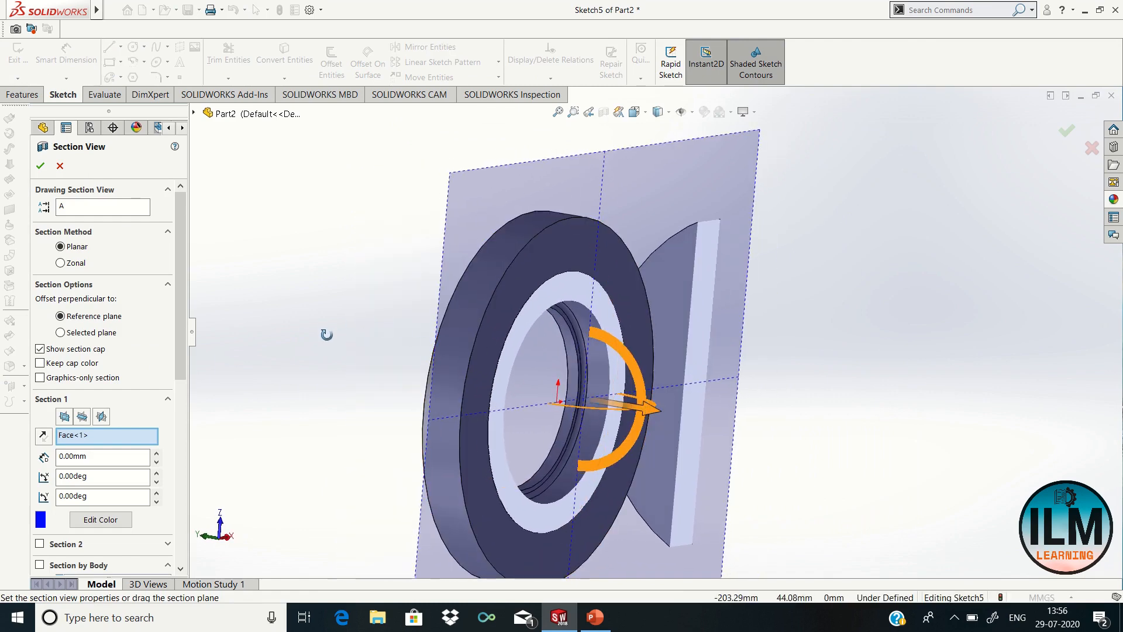
pyautogui.moveTo(659, 419); pyautogui.dragTo(643, 416)
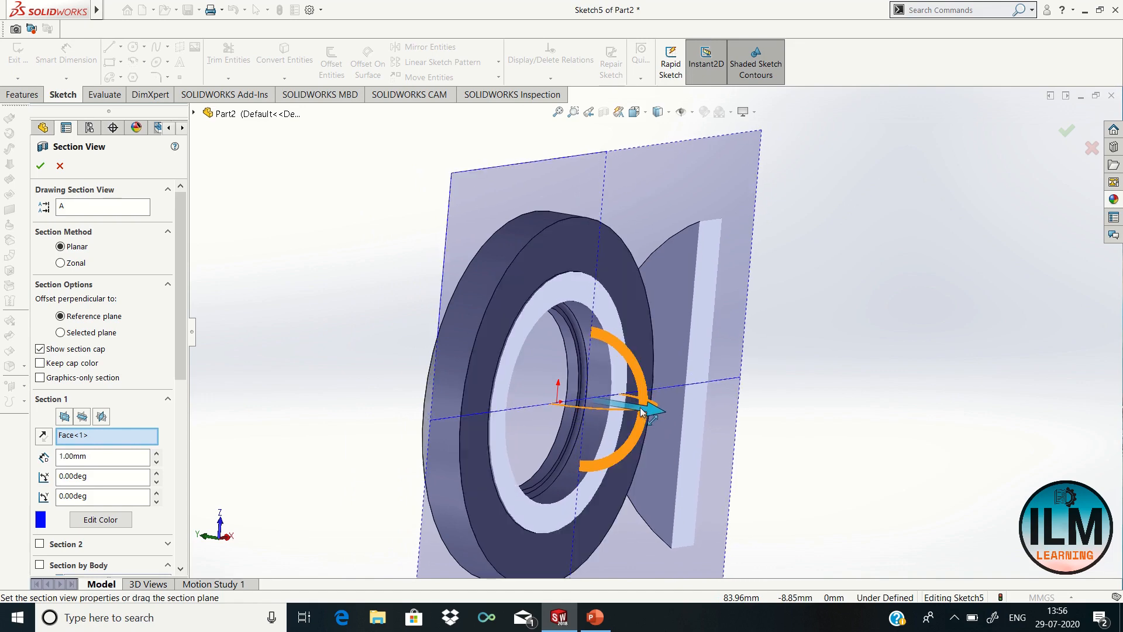
pyautogui.scroll(-4, 508, 354)
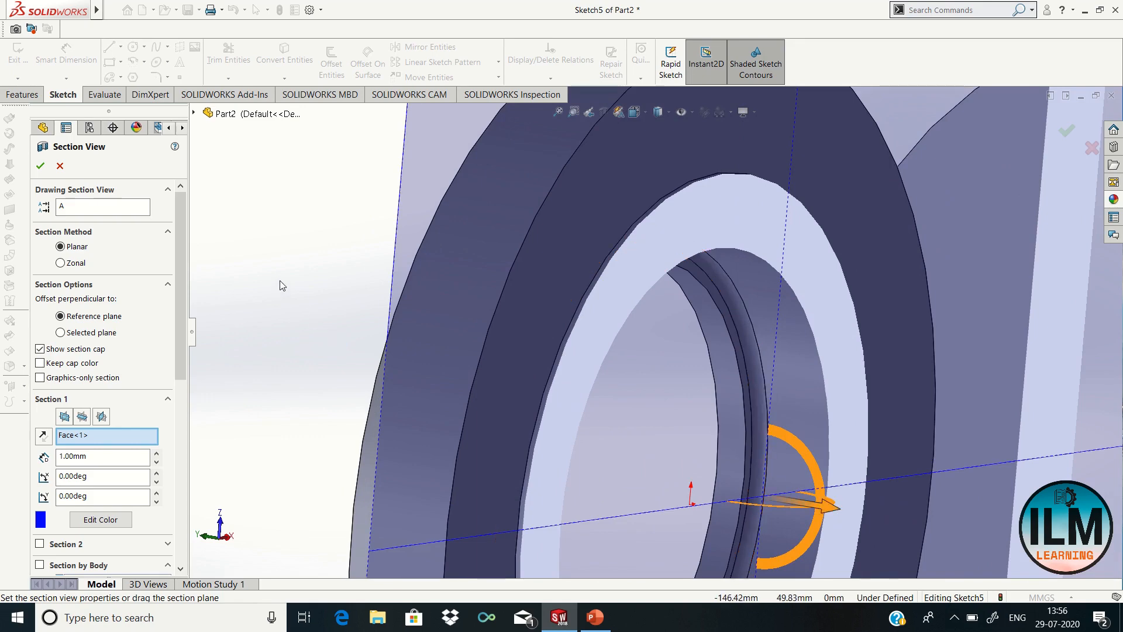
pyautogui.click(41, 166)
# Step: Orient the sectioned part to the bottom view so the sketch face is seen squarely
pyautogui.click(230, 538)
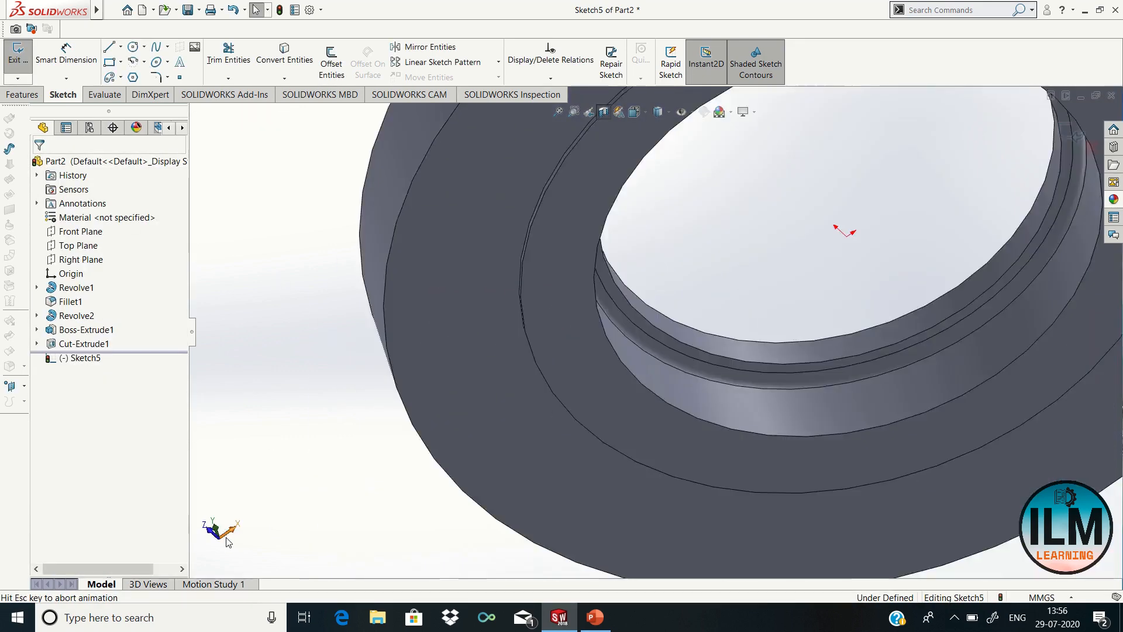
pyautogui.click(219, 522)
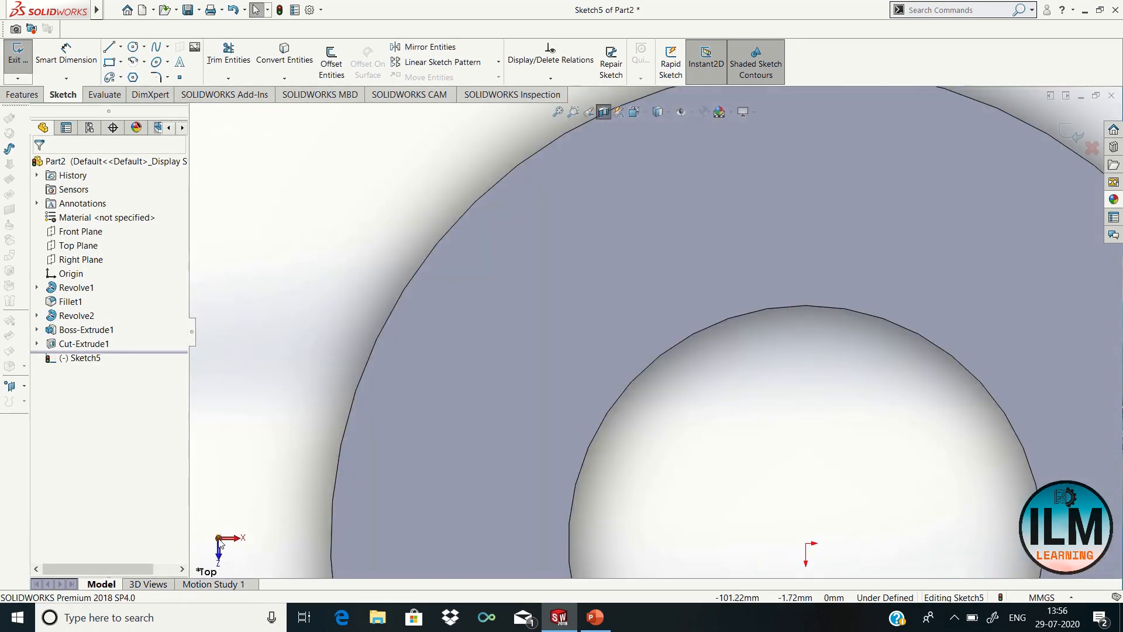
pyautogui.click(221, 543)
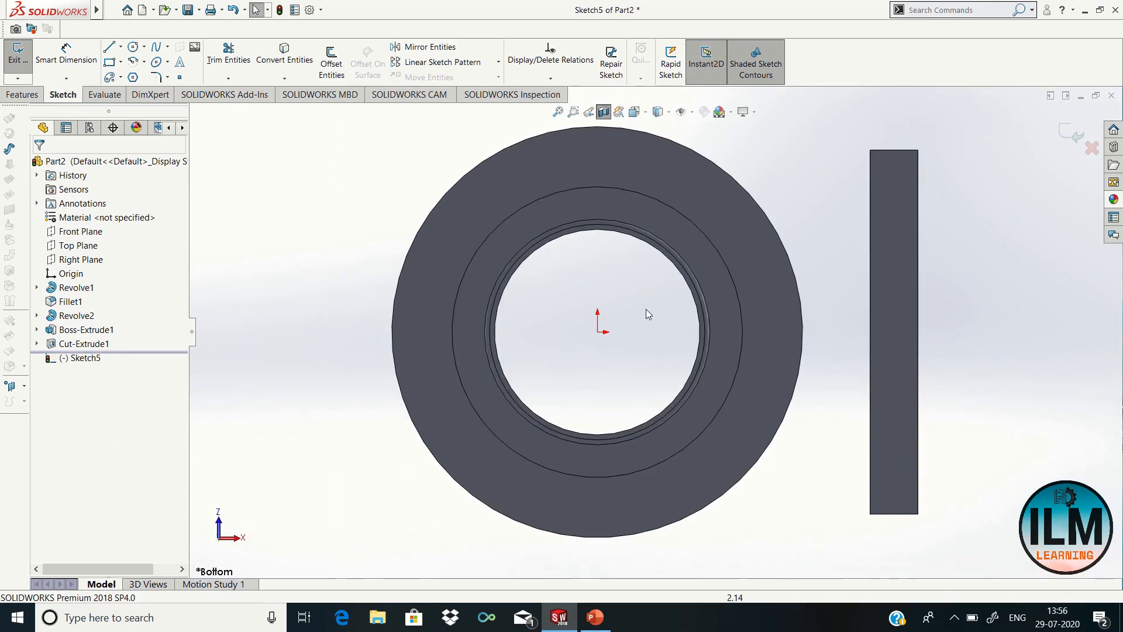
pyautogui.click(121, 47)
pyautogui.click(139, 73)
pyautogui.click(527, 329)
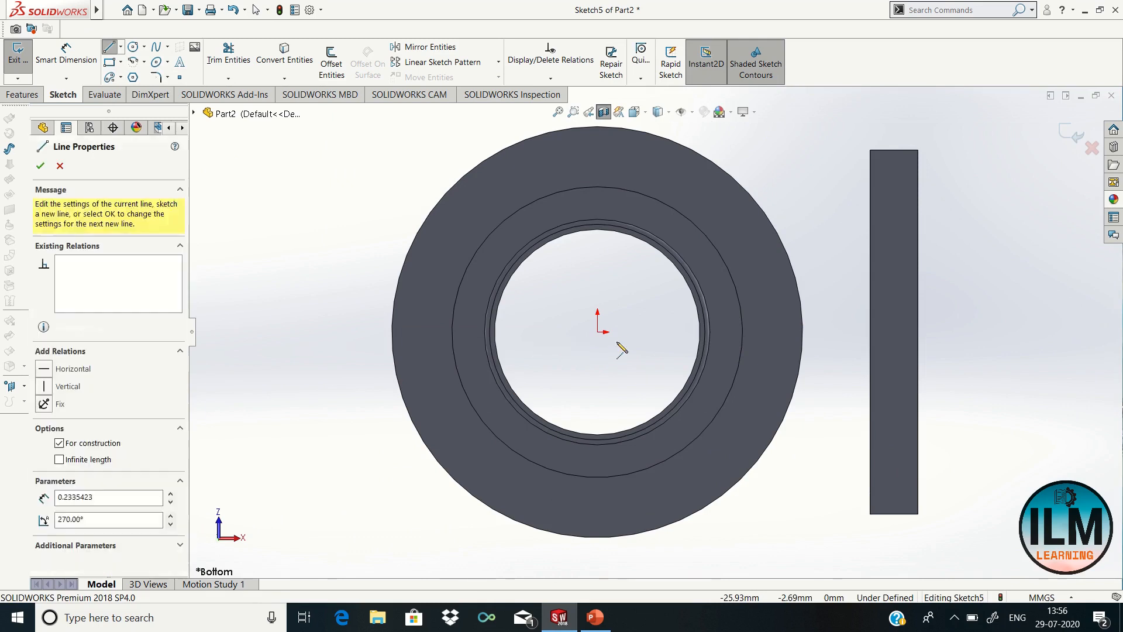
pyautogui.press('Escape')
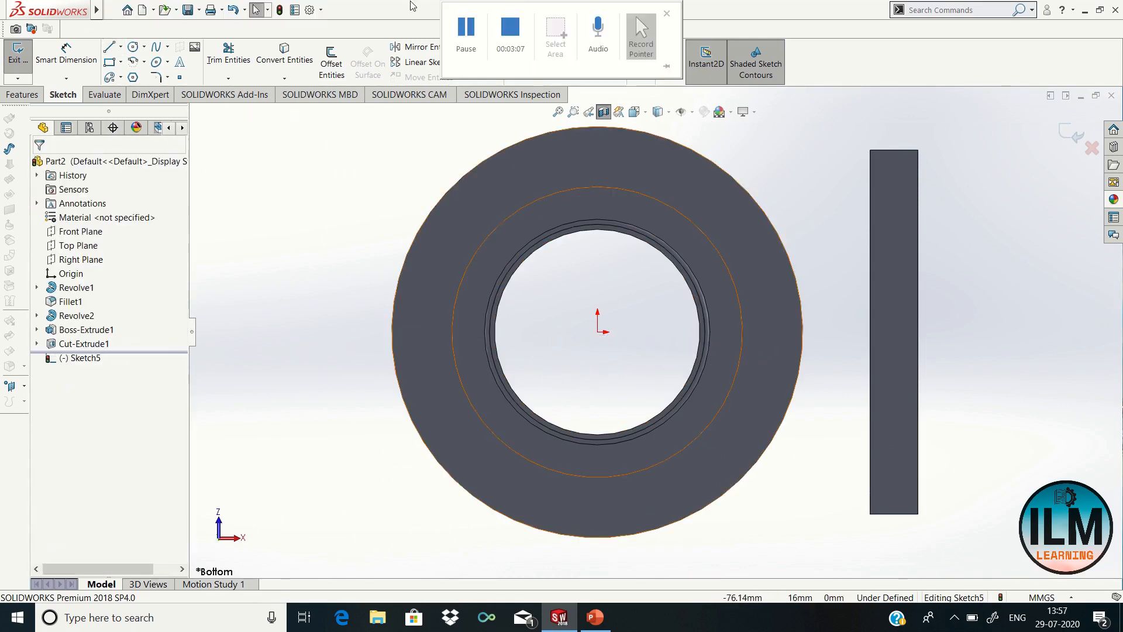
# Step: Sketch a horizontal centerline about 236 mm long through the origin, spanning the upper flange and the side flange
pyautogui.click(120, 47)
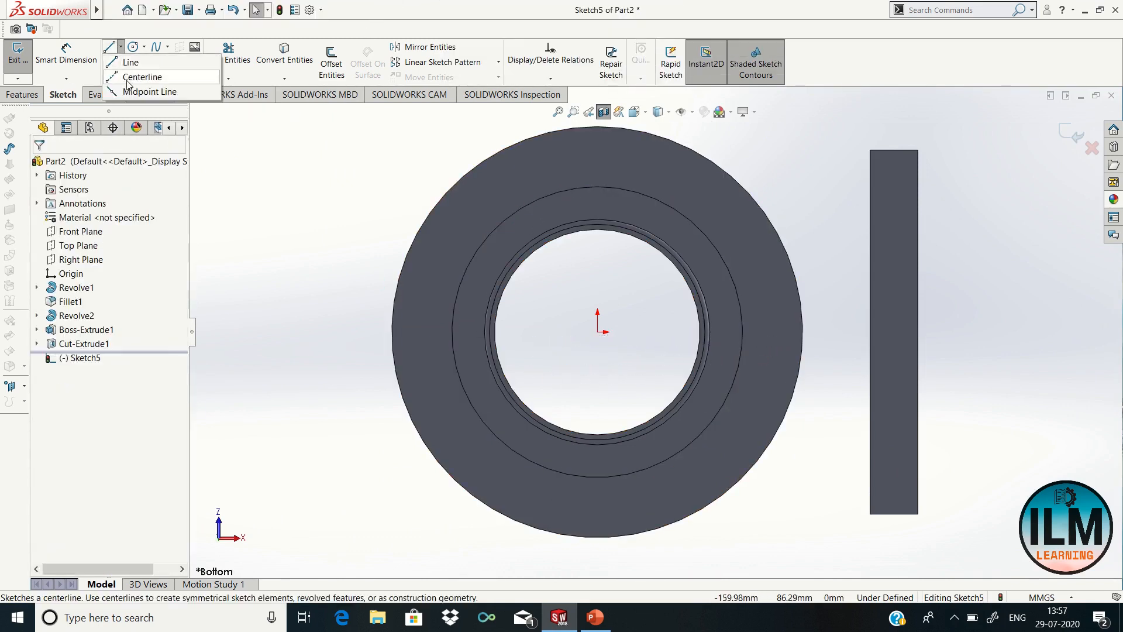
pyautogui.click(139, 72)
pyautogui.click(360, 332)
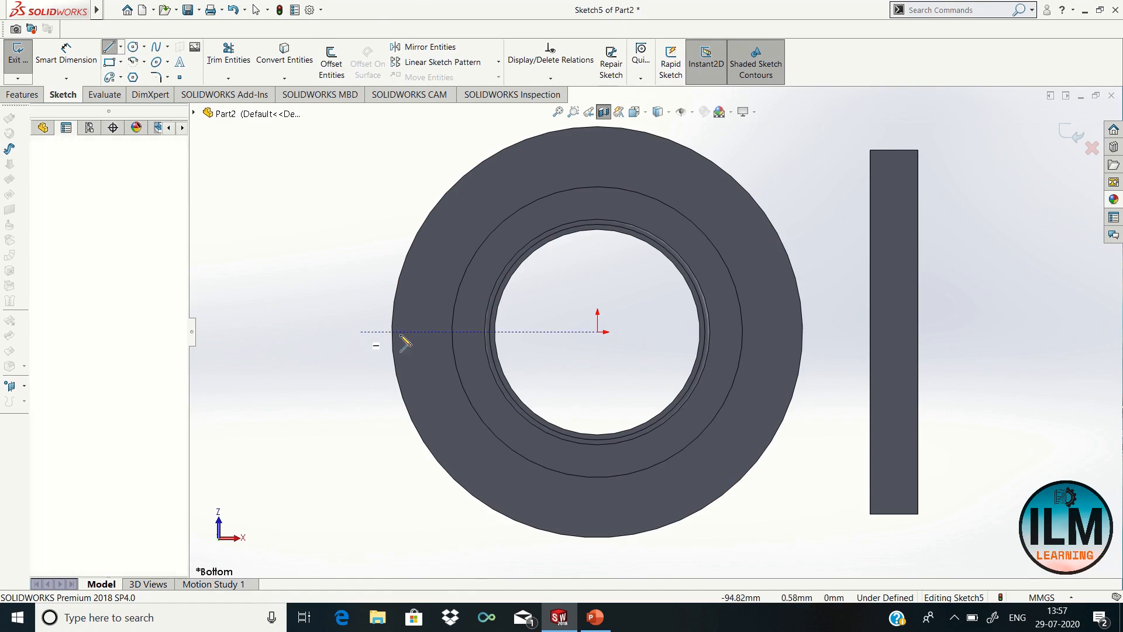
pyautogui.click(950, 332)
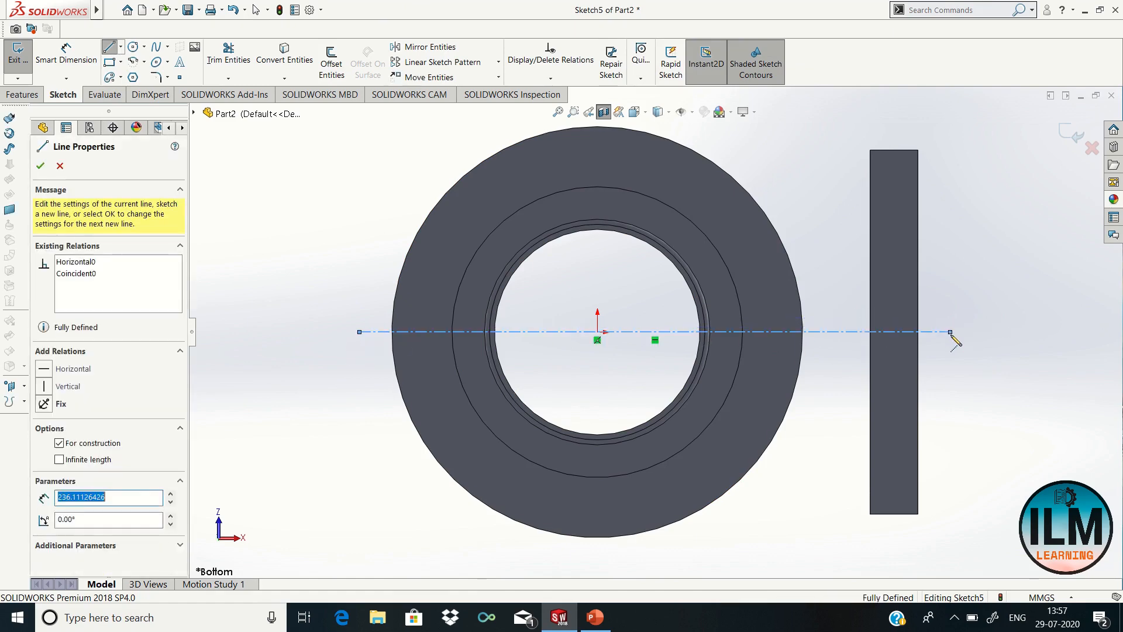
pyautogui.rightClick(951, 332)
pyautogui.click(986, 342)
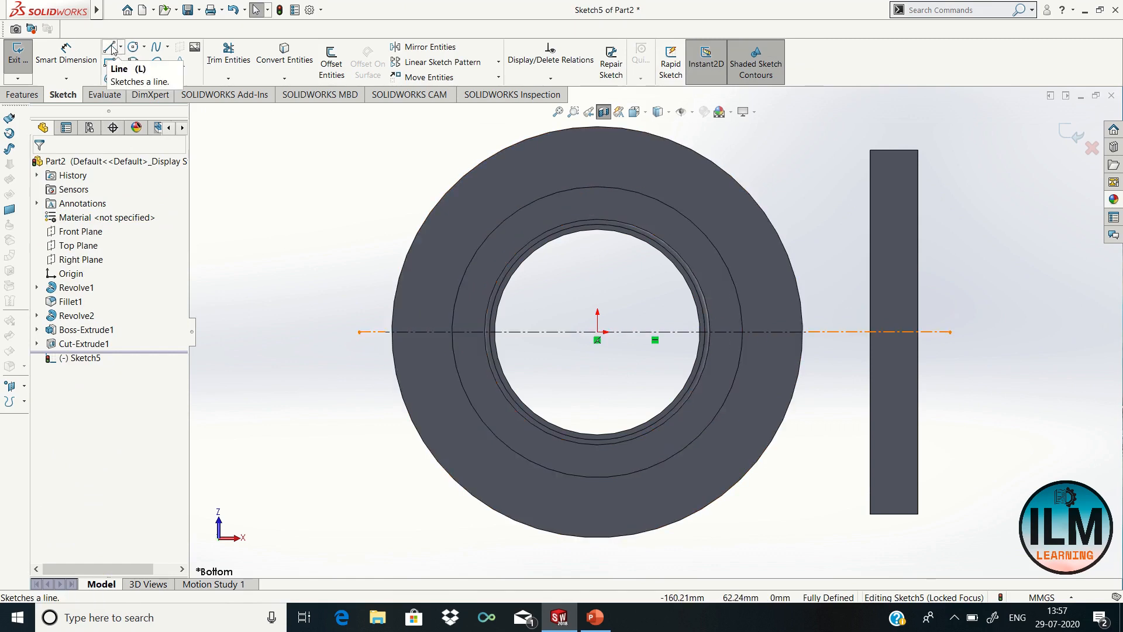
# Step: Convert the upper flange's outer circular edge into a sketch circle
pyautogui.click(693, 227)
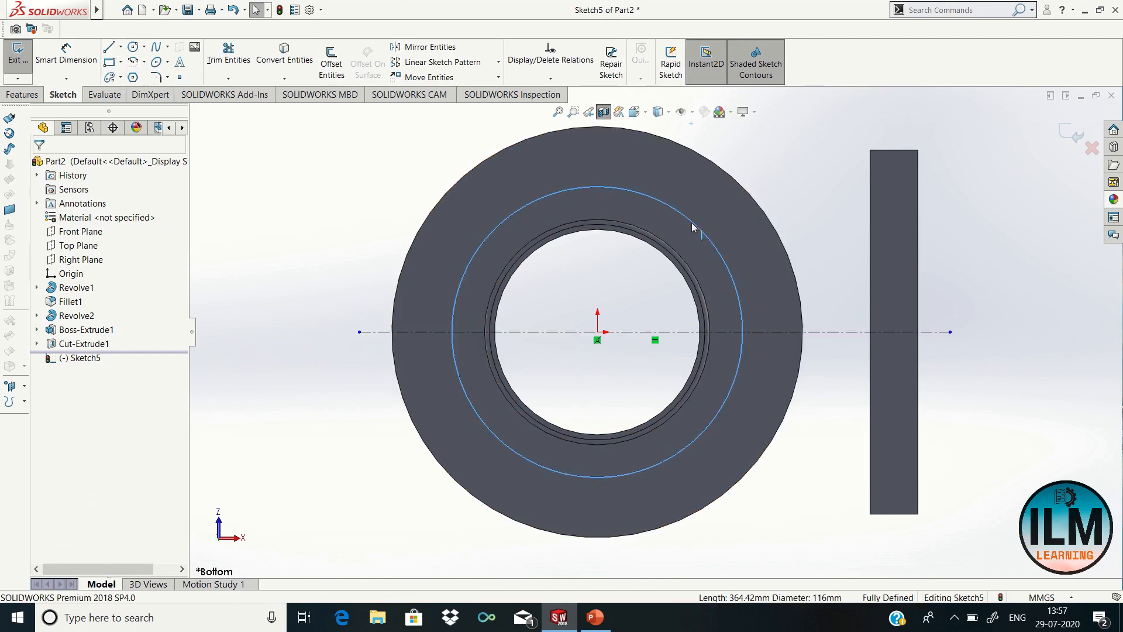
pyautogui.keyDown('ctrl'); pyautogui.click(761, 207); pyautogui.keyUp('ctrl')
pyautogui.press('Escape')
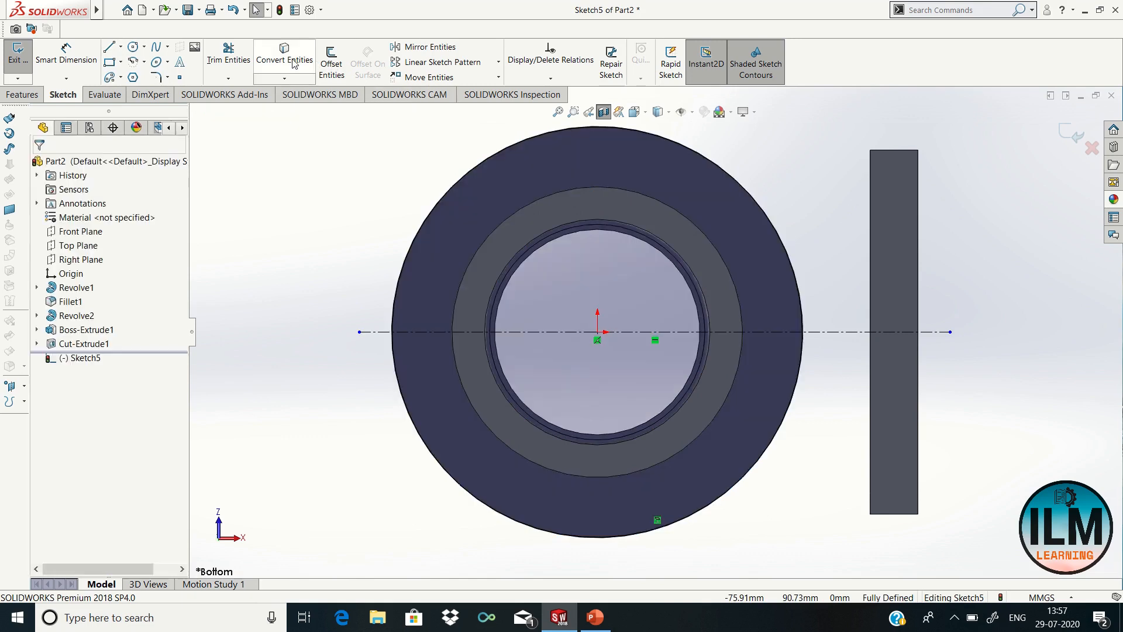
pyautogui.click(108, 46)
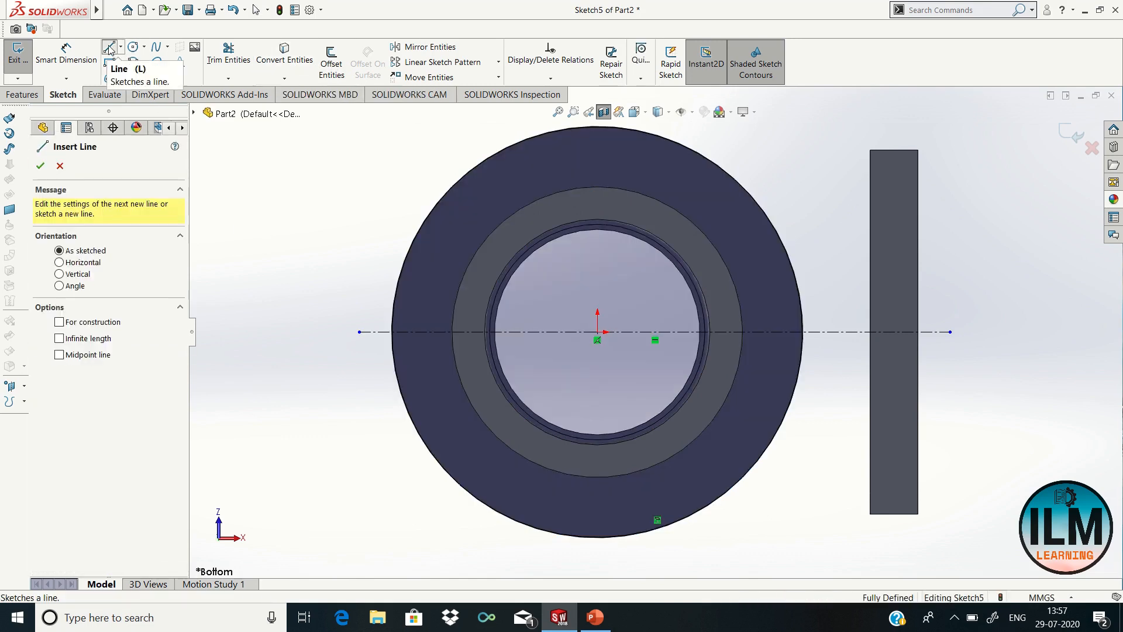
pyautogui.click(742, 304)
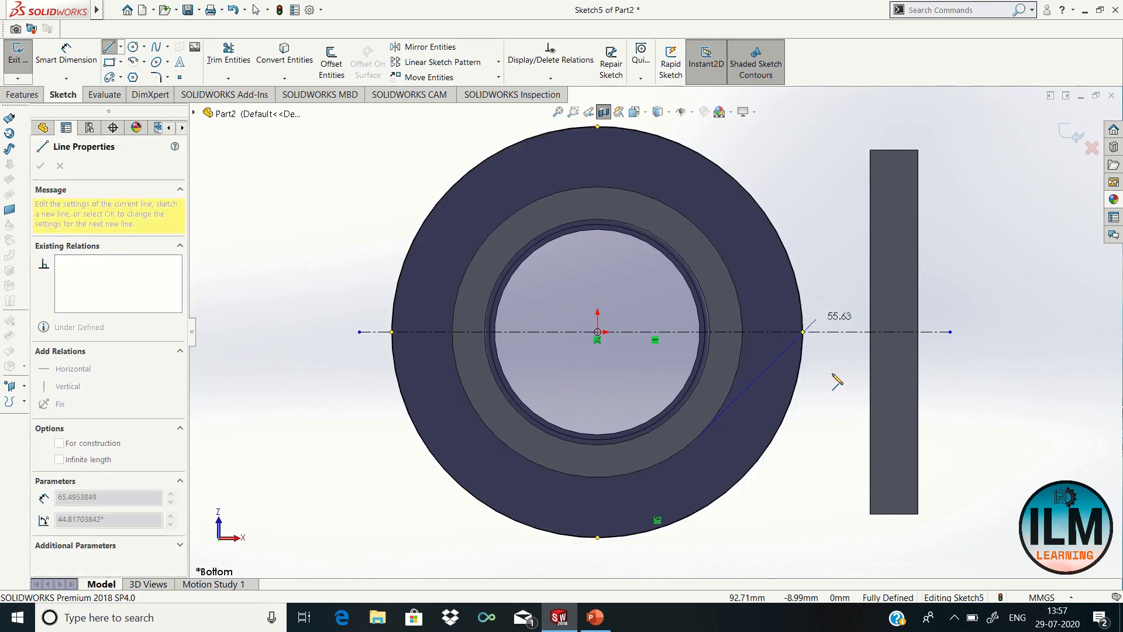
pyautogui.press('Escape')
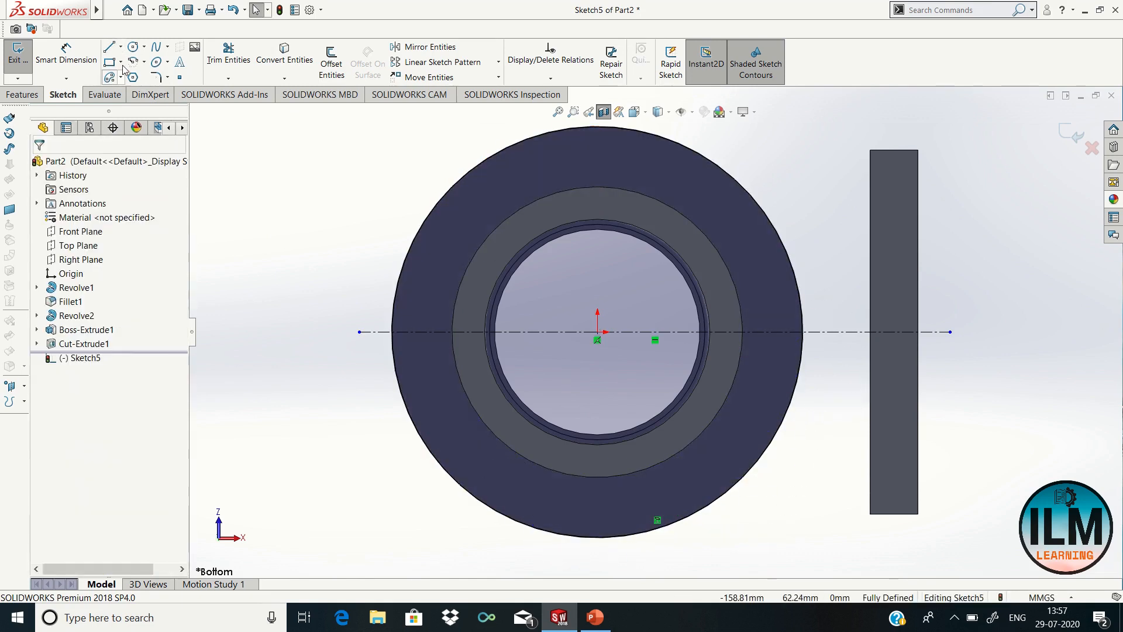
# Step: Sketch a horizontal line about 24 mm long above the centerline, from the 116 mm circular edge to the flange's outer circle
pyautogui.click(109, 49)
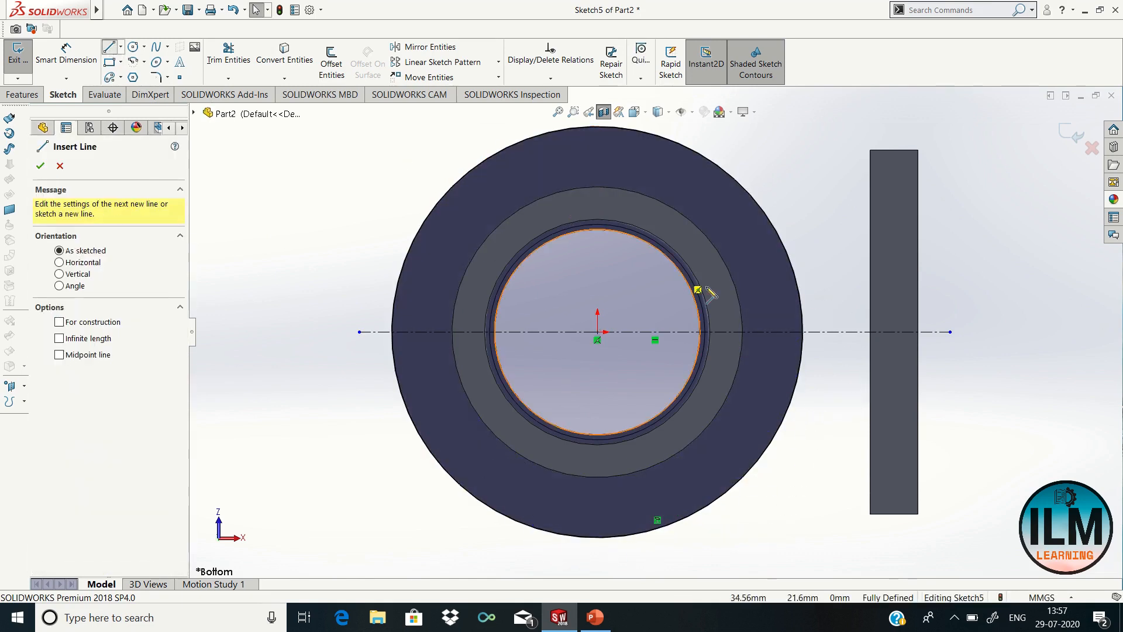
pyautogui.click(743, 314)
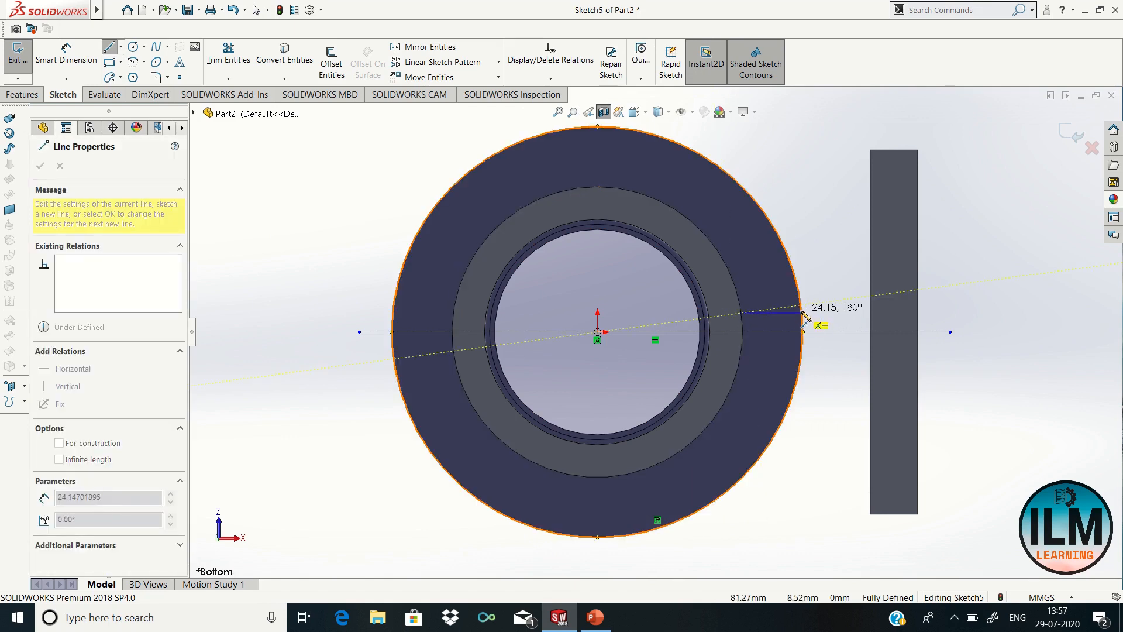
pyautogui.click(805, 316)
pyautogui.rightClick(788, 360)
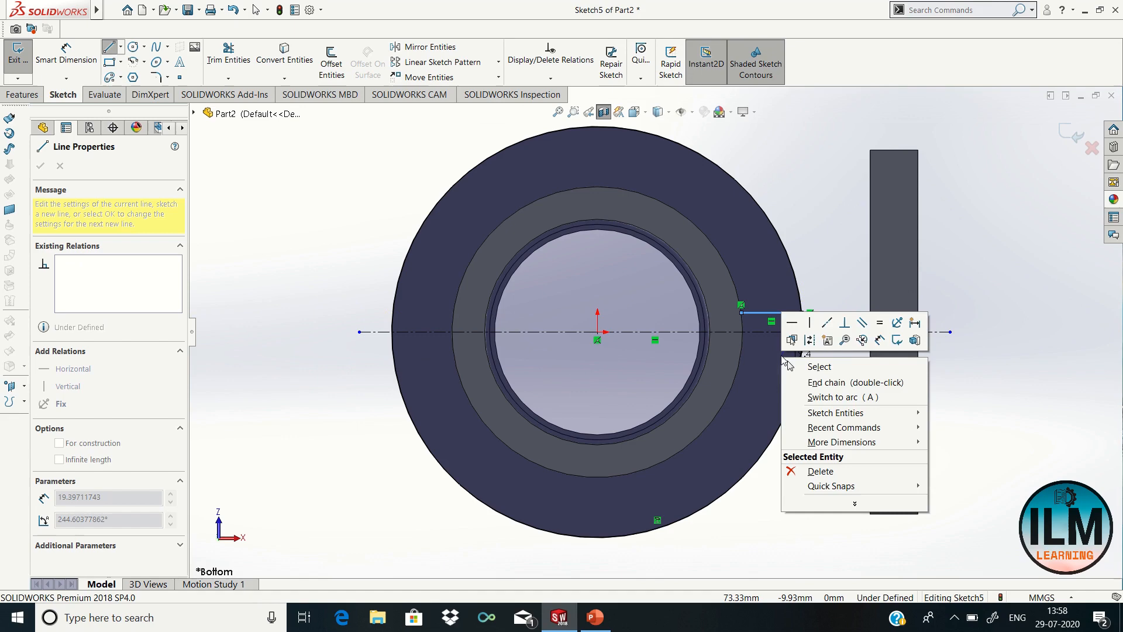
pyautogui.click(800, 321)
pyautogui.press('Escape')
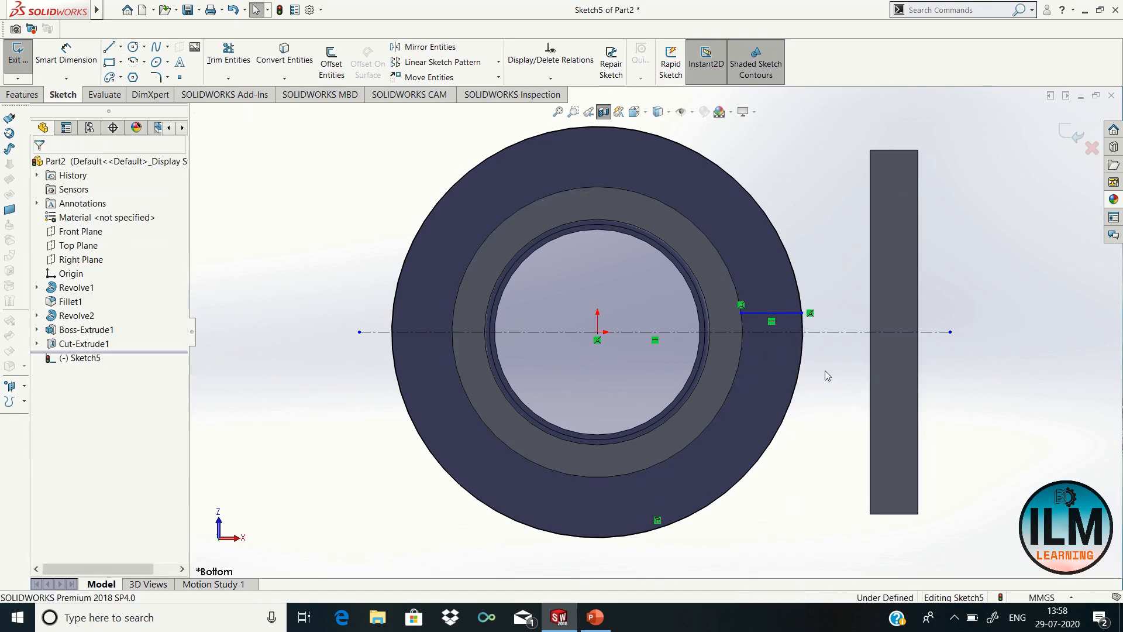
# Step: Delete the relations at both ends of the short line and dimension it 10 mm from the centerline
pyautogui.rightClick(813, 313)
pyautogui.click(860, 510)
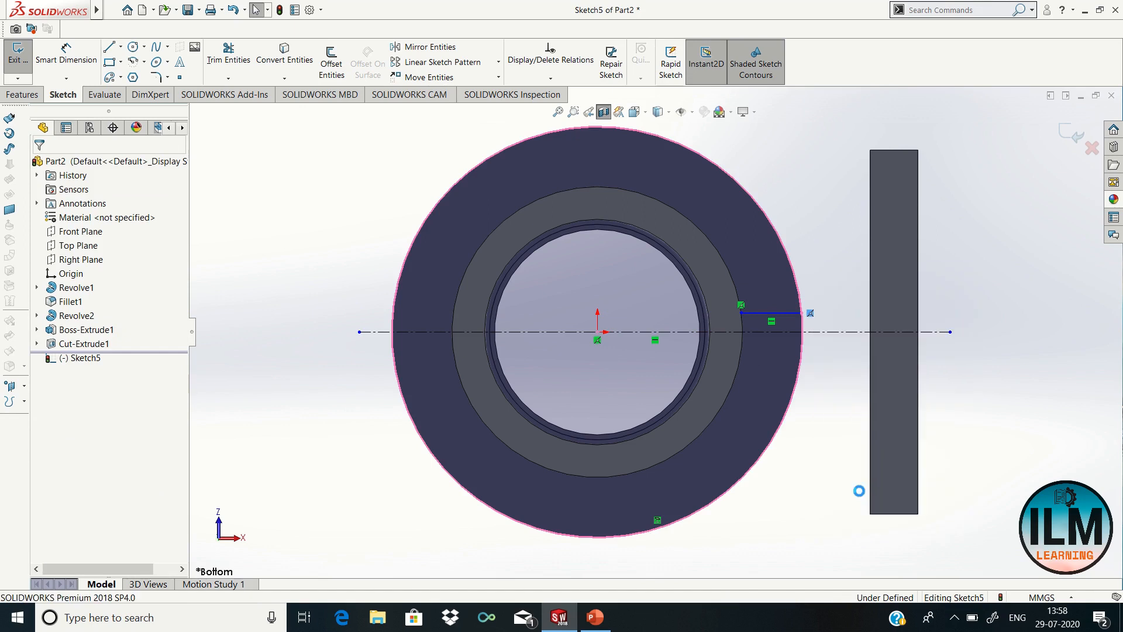
pyautogui.rightClick(741, 305)
pyautogui.click(822, 465)
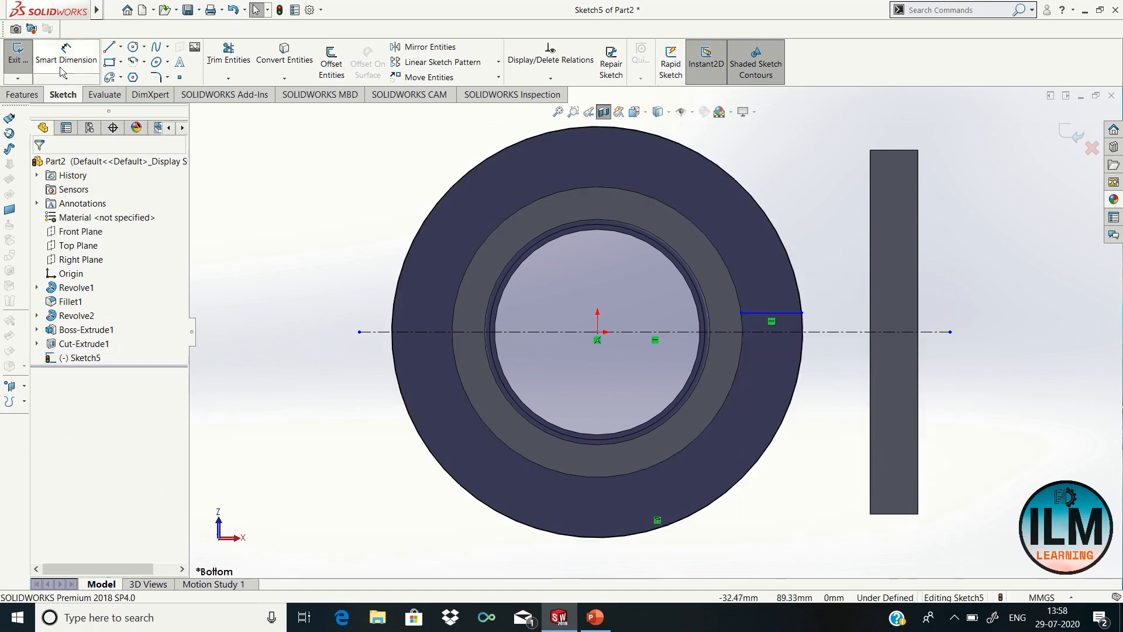
pyautogui.click(784, 316)
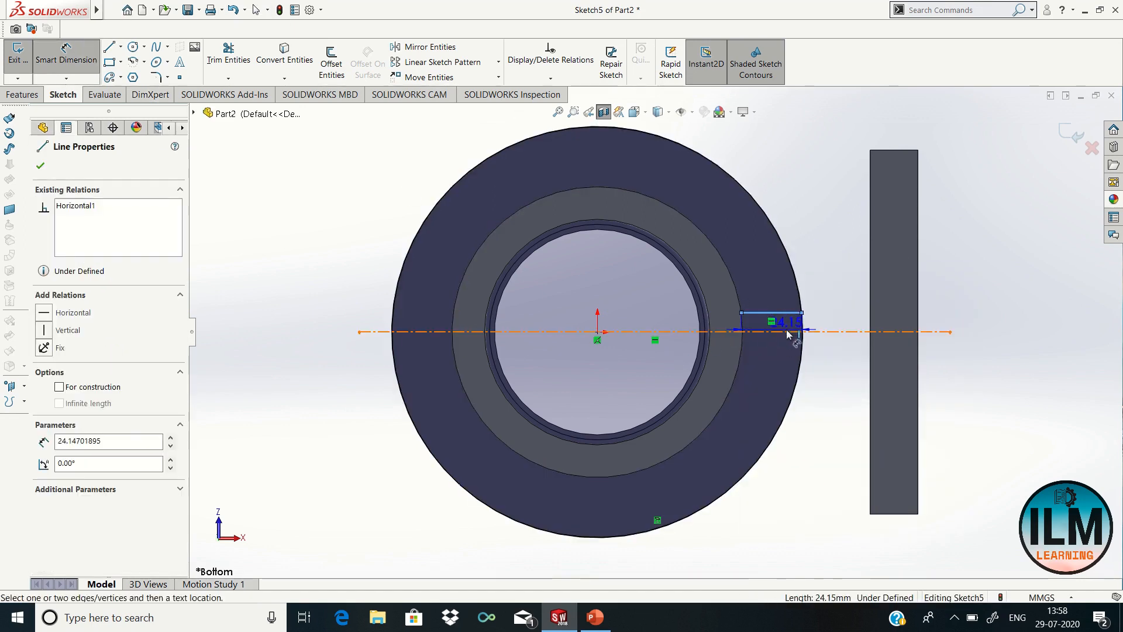
pyautogui.click(831, 315)
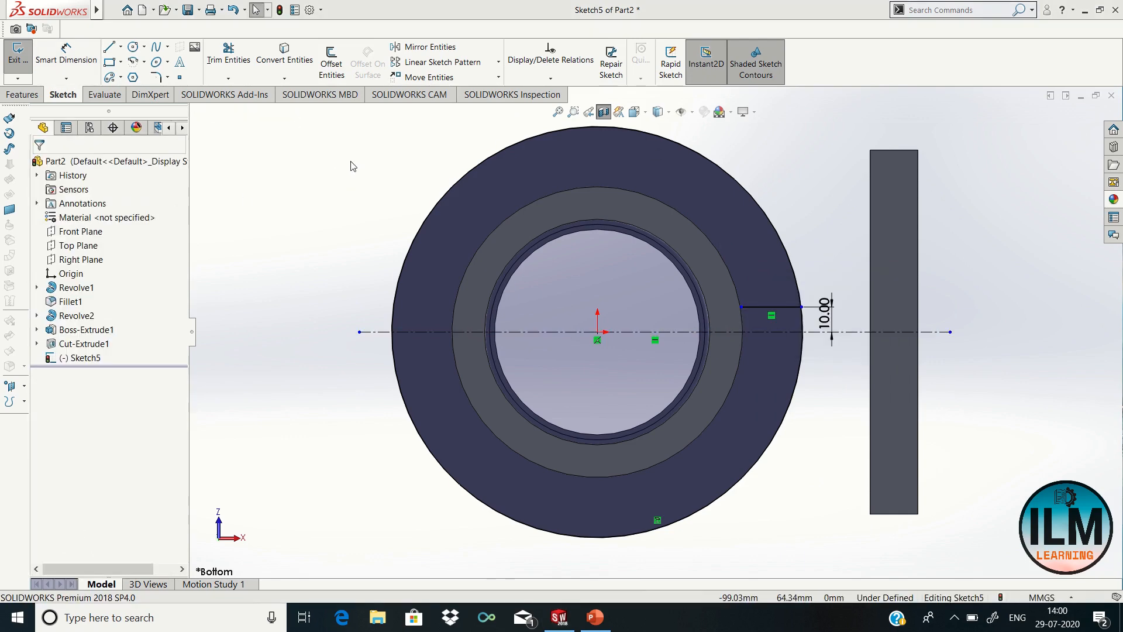
# Step: Mirror the short horizontal line about the centerline, keeping the original
pyautogui.click(448, 48)
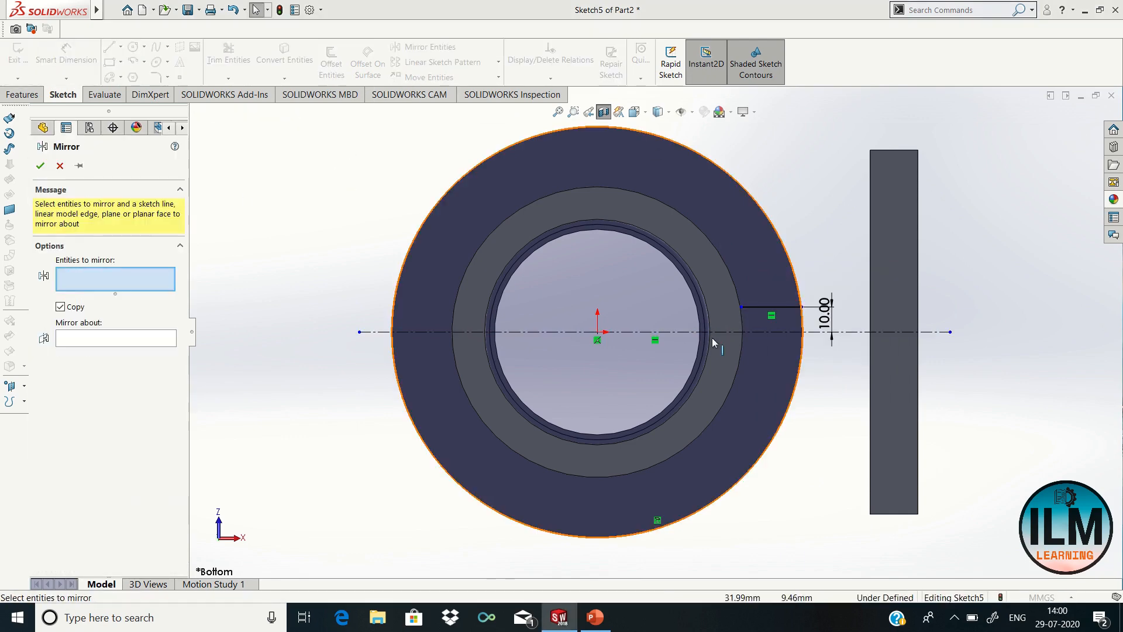
pyautogui.click(788, 306)
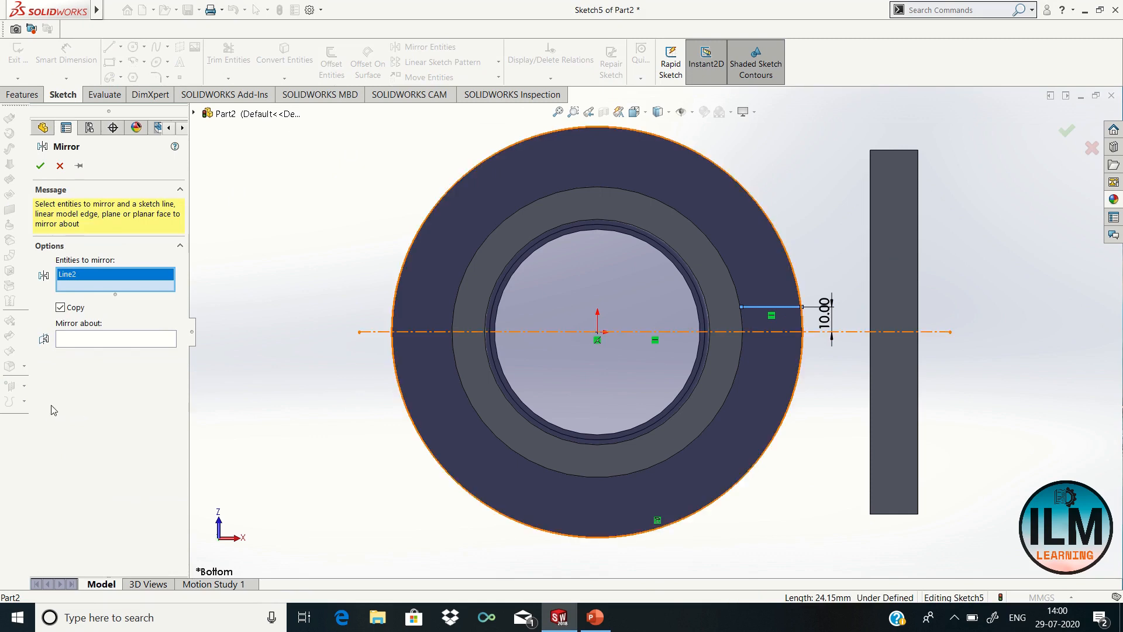
pyautogui.click(100, 337)
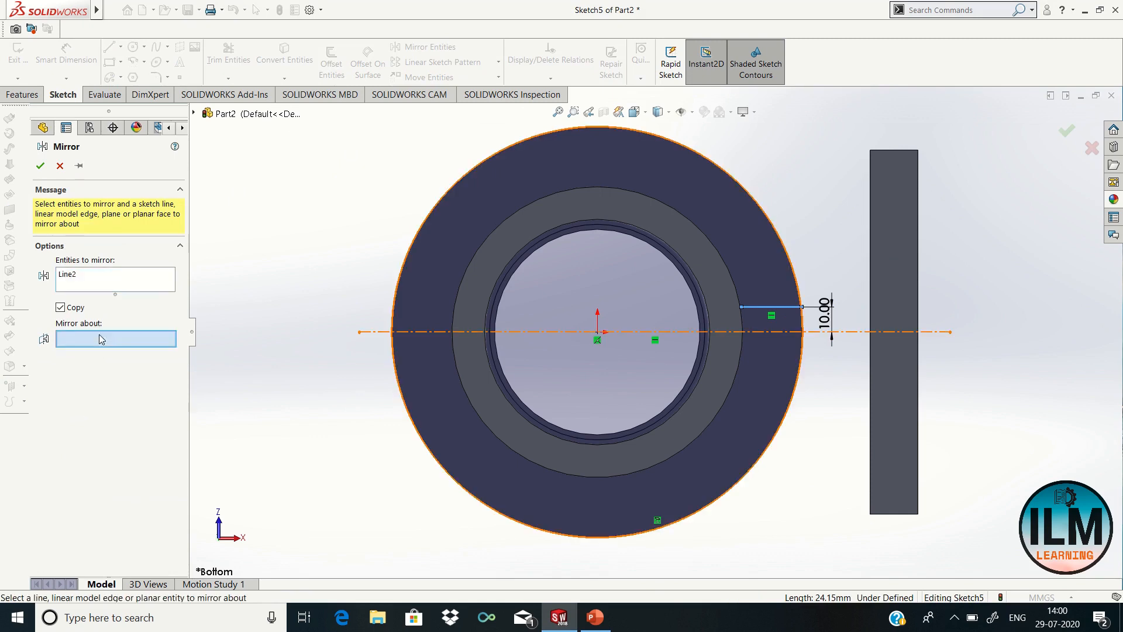
pyautogui.click(786, 332)
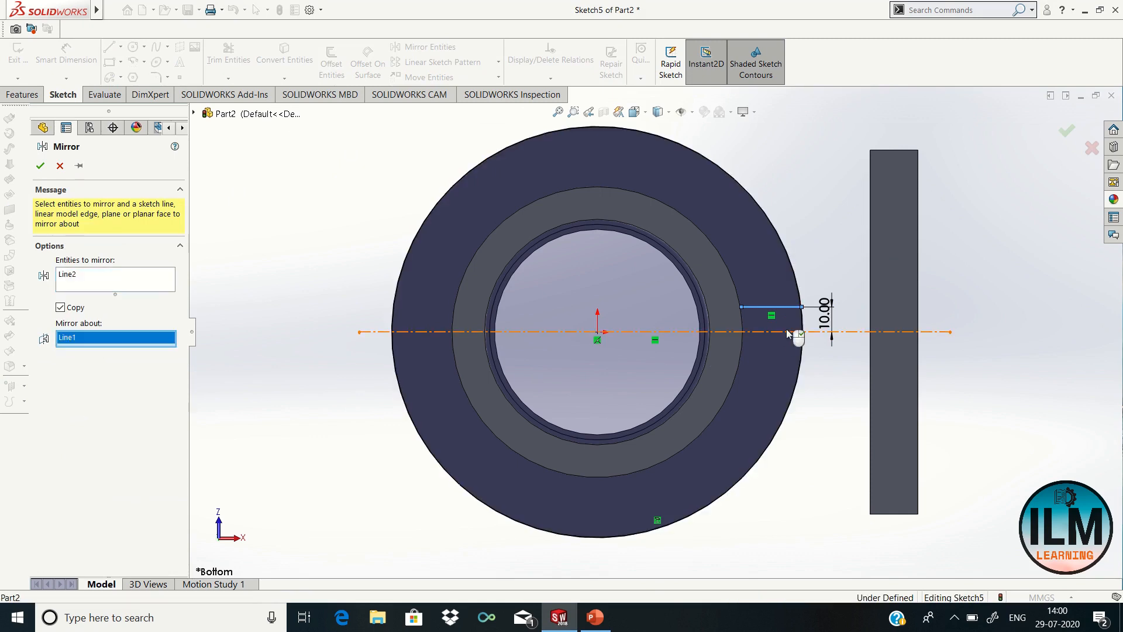
pyautogui.click(40, 167)
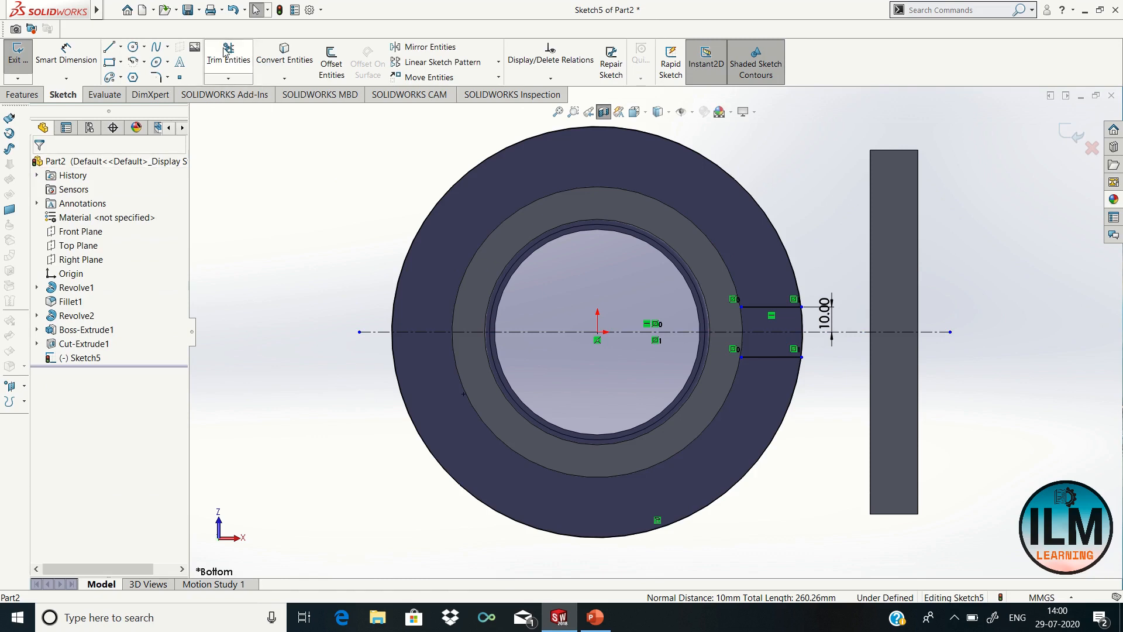
# Step: Power-trim the converted outer circle back to the short arc between the two mirrored lines
pyautogui.click(225, 52)
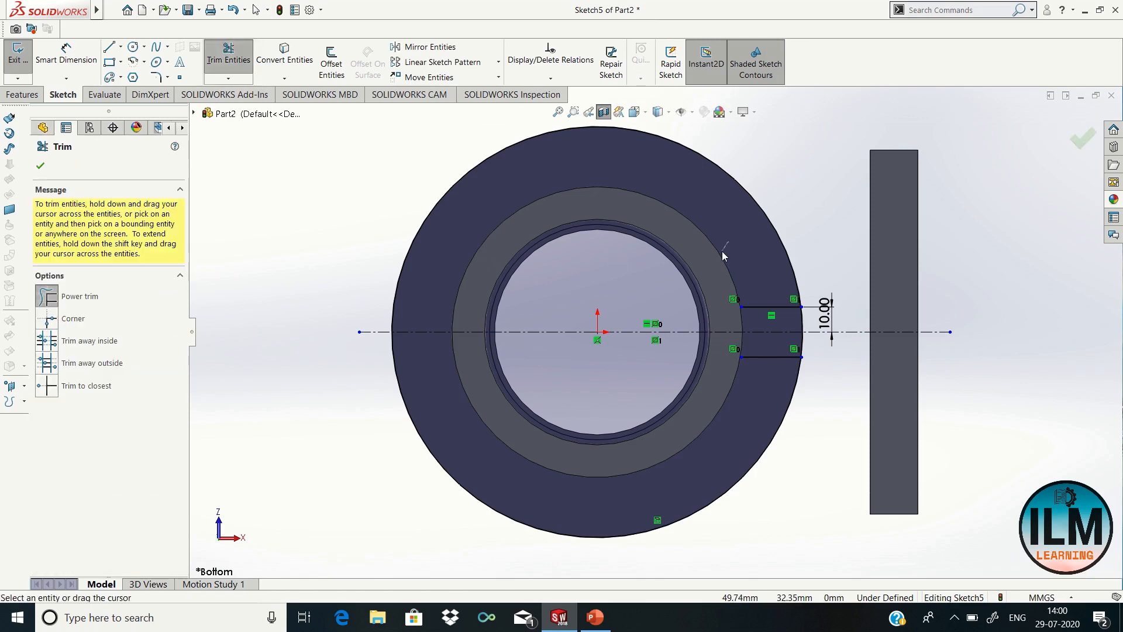
pyautogui.moveTo(729, 242); pyautogui.dragTo(721, 258)
pyautogui.moveTo(750, 230); pyautogui.dragTo(793, 220)
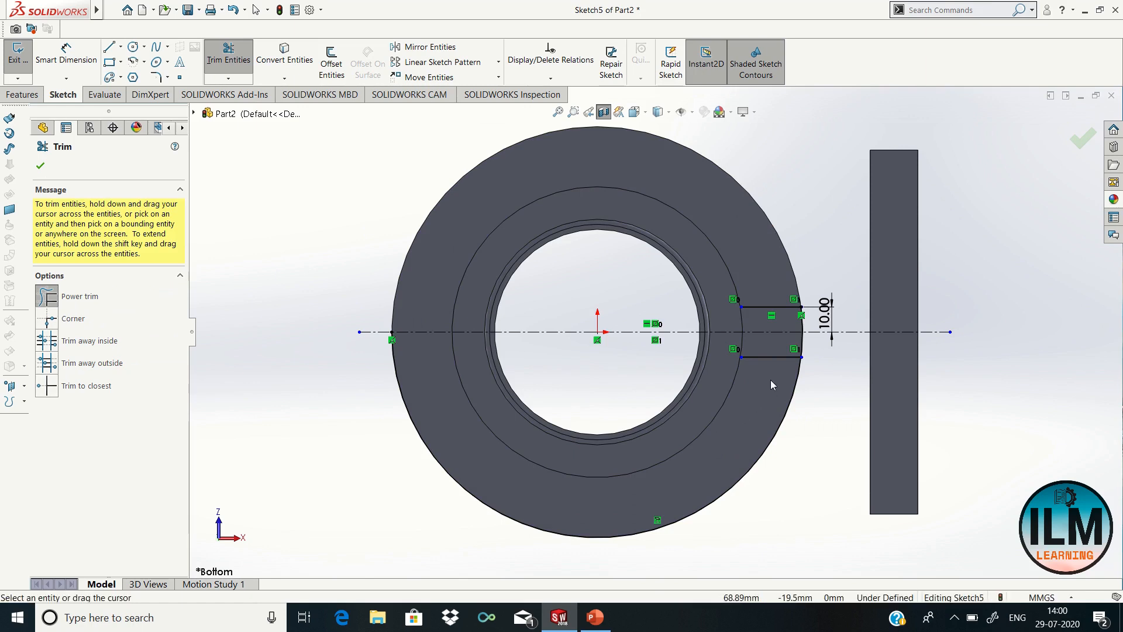
pyautogui.moveTo(763, 404); pyautogui.dragTo(801, 434)
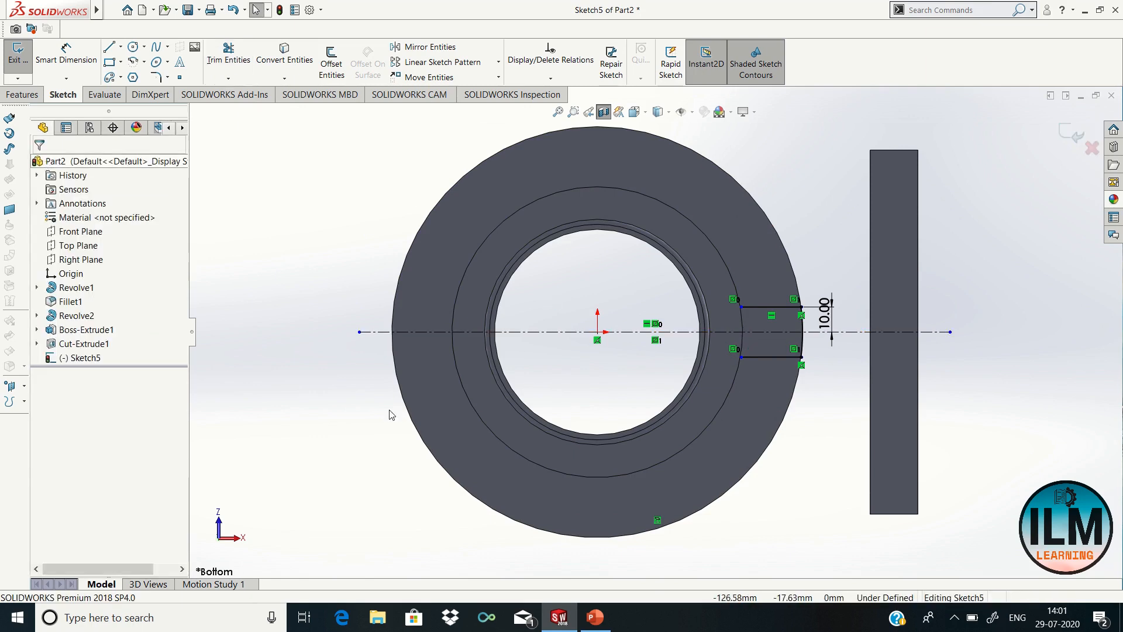
pyautogui.click(23, 95)
pyautogui.click(22, 61)
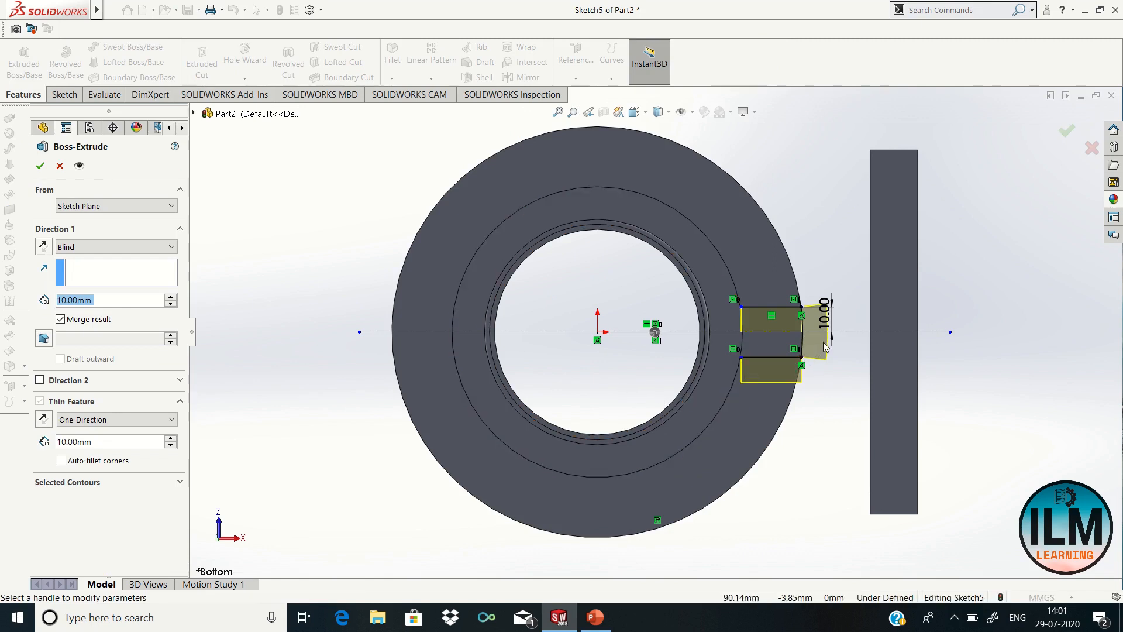
pyautogui.click(59, 167)
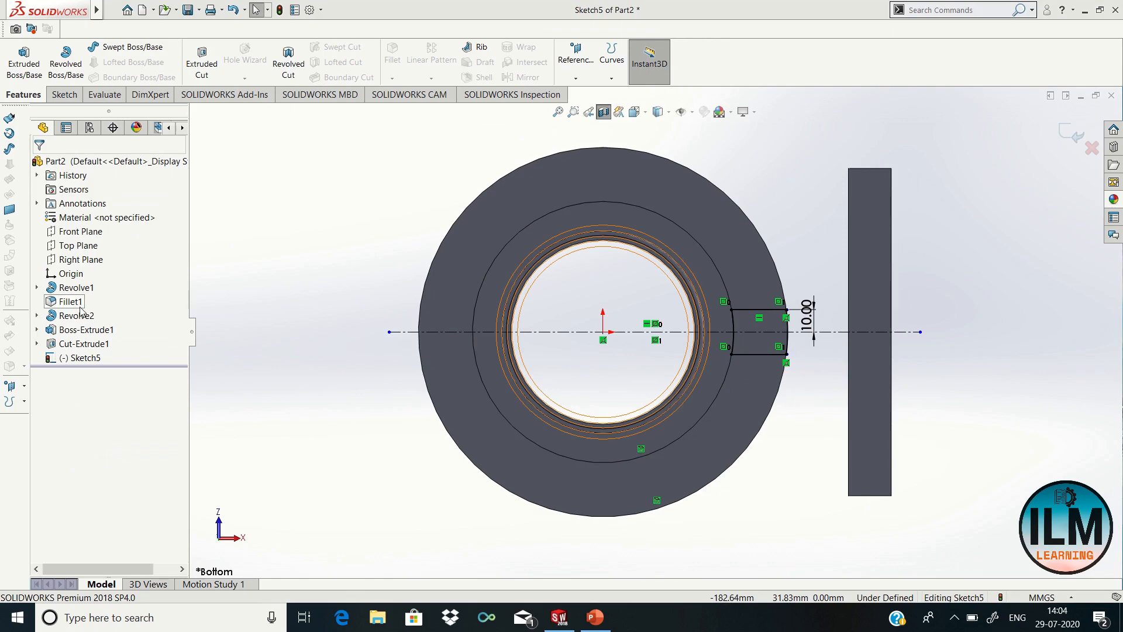
# Step: Start a boss extrusion of both closed regions between the mirrored lines, with the thin feature turned off
pyautogui.click(24, 70)
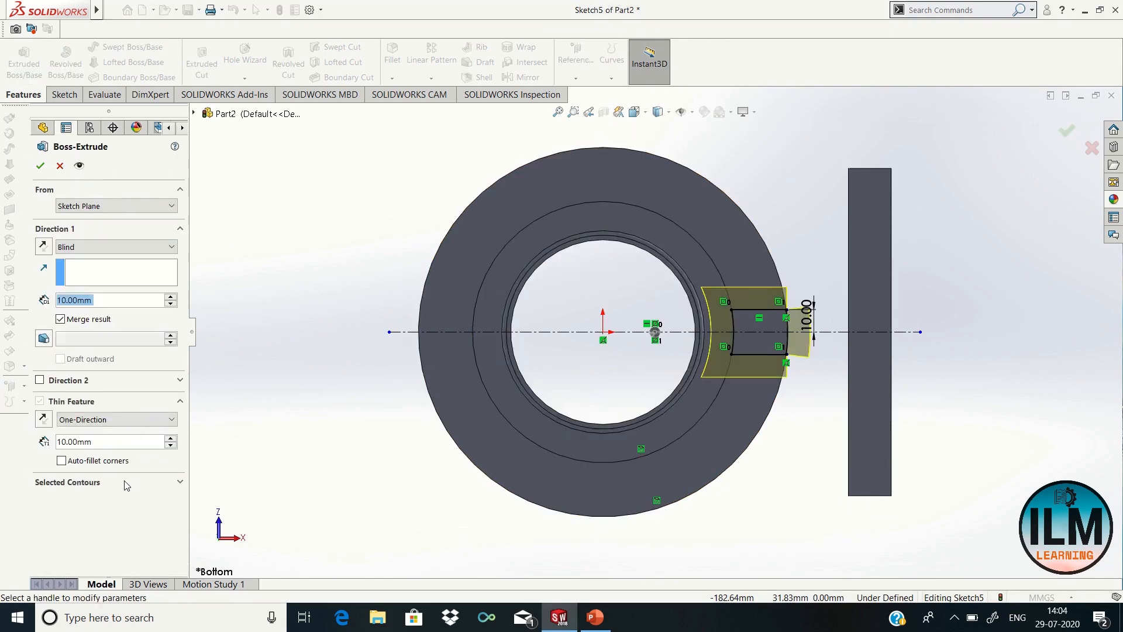
pyautogui.click(96, 486)
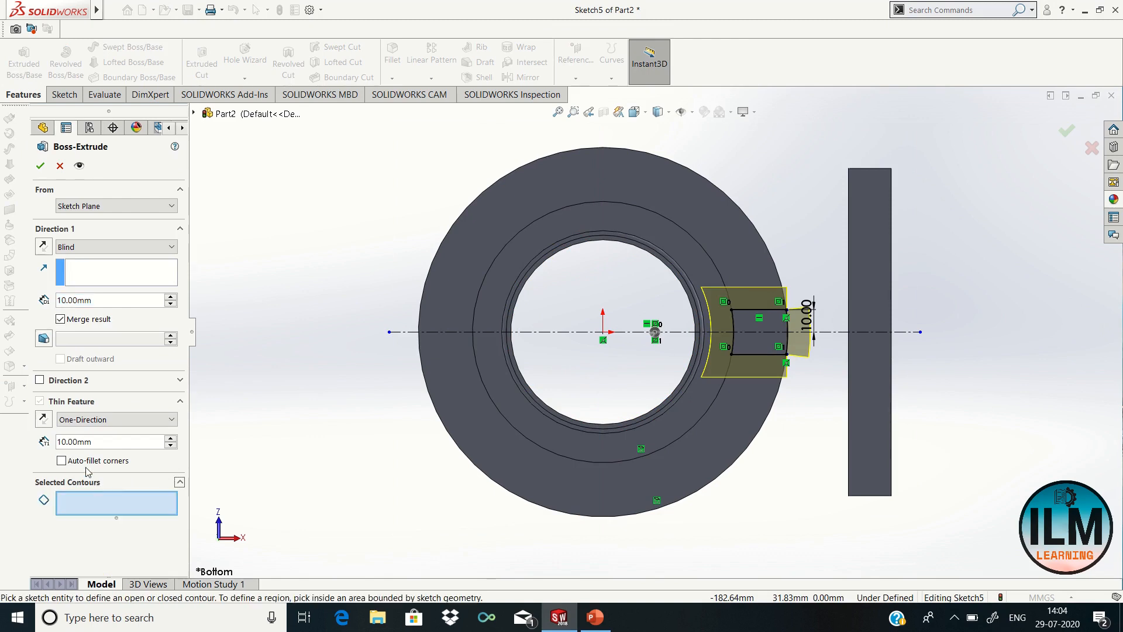
pyautogui.click(40, 402)
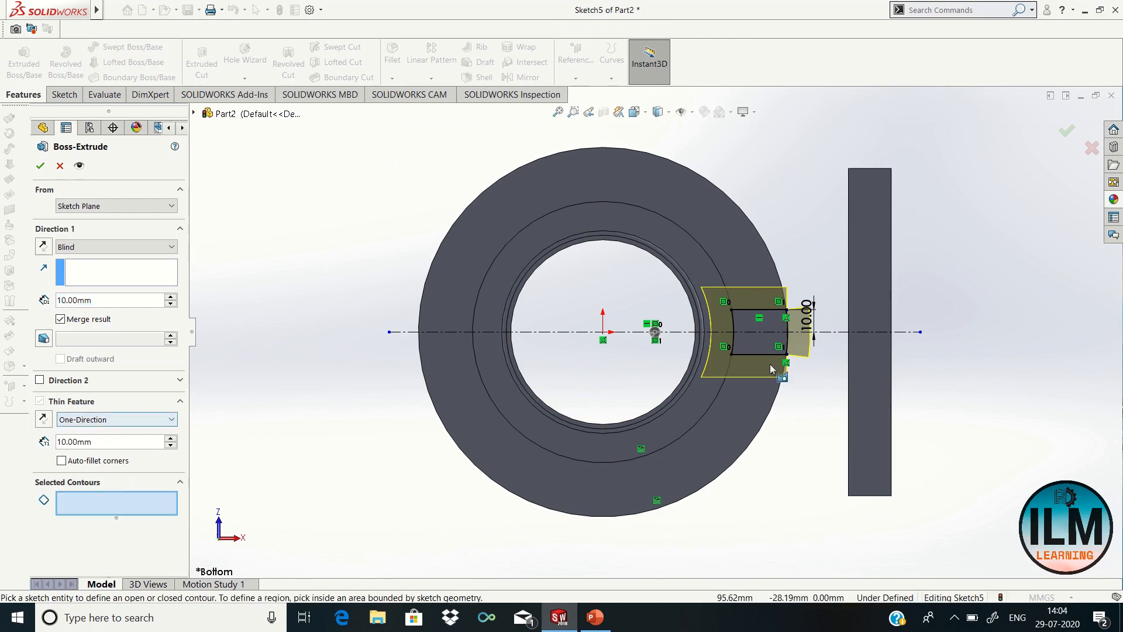
pyautogui.click(759, 338)
pyautogui.click(764, 322)
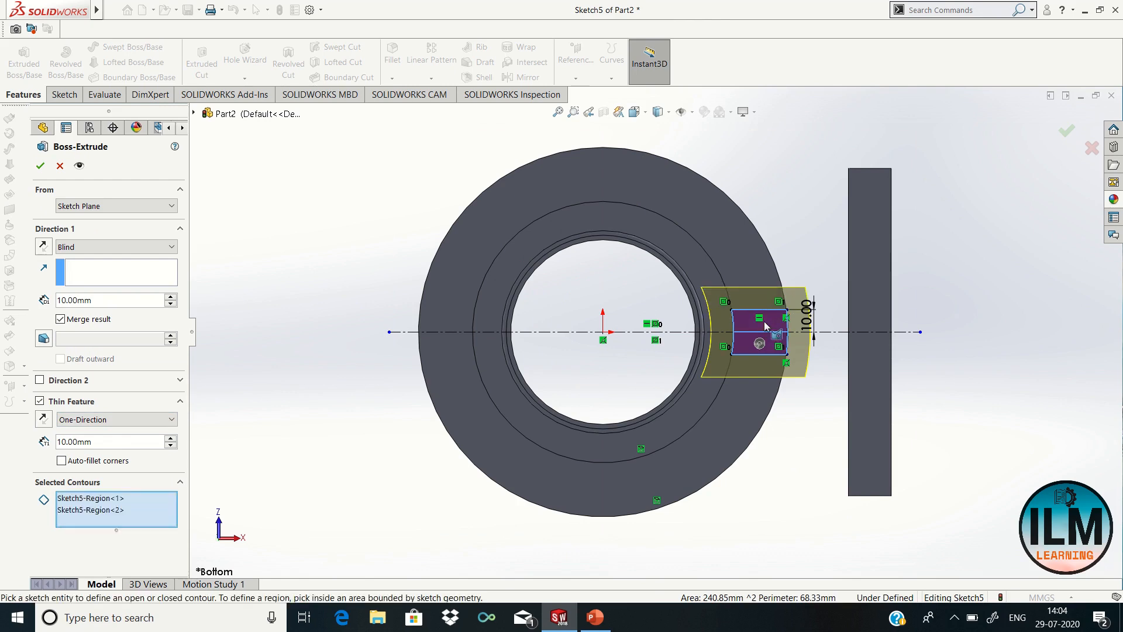
pyautogui.click(39, 402)
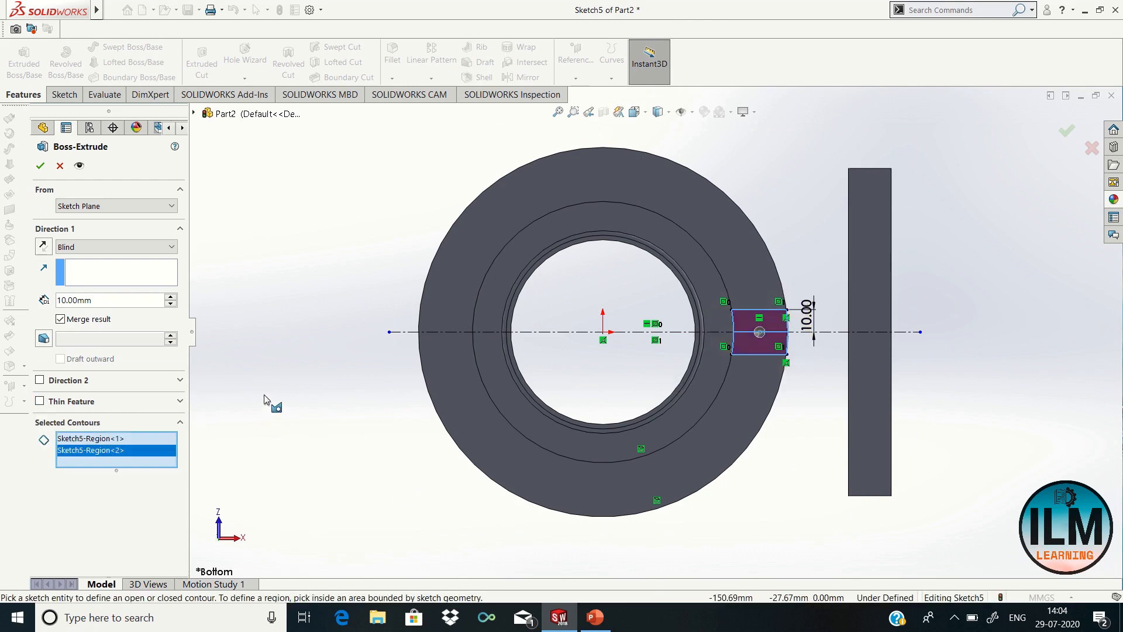
# Step: Try an Up To Surface end condition for the extrusion, targeting the side pipe's extrude feature
pyautogui.click(131, 247)
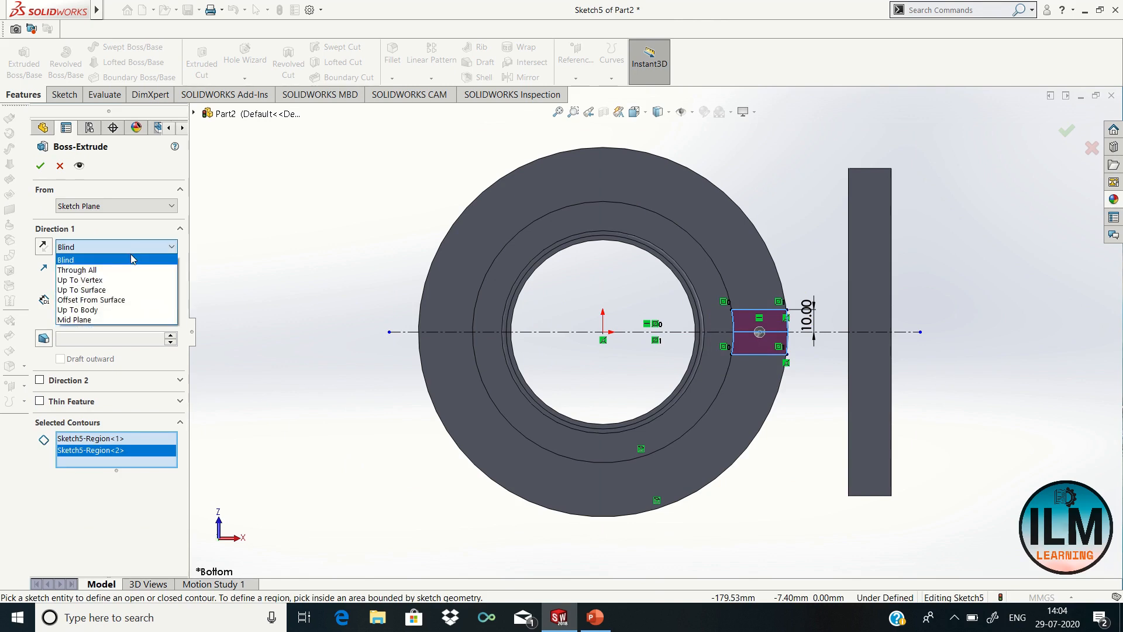
pyautogui.click(126, 292)
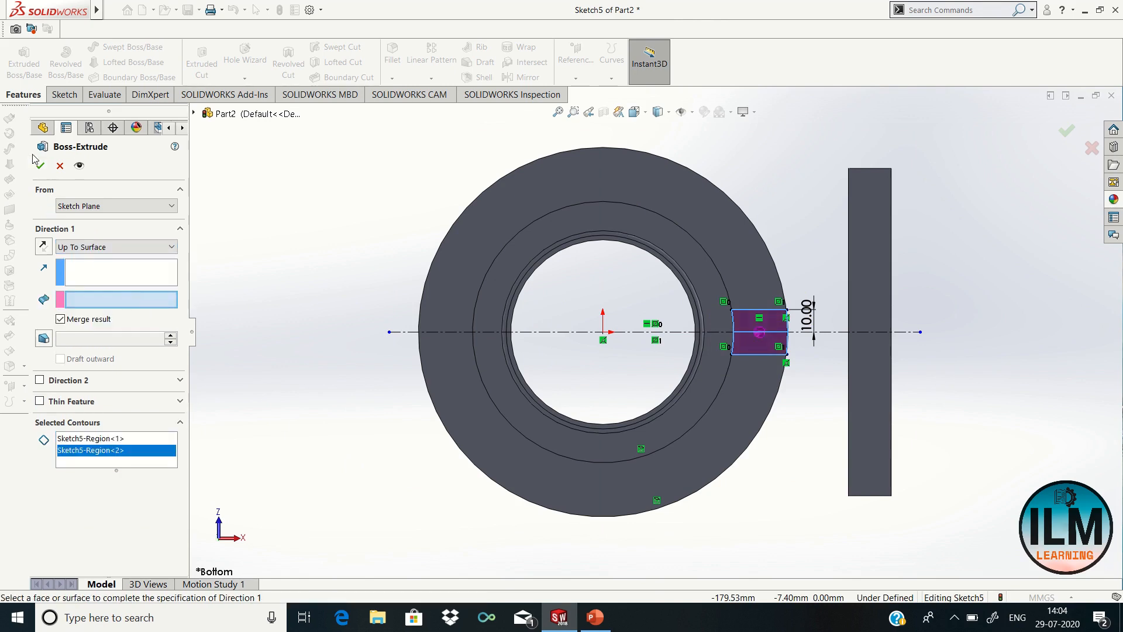
pyautogui.click(193, 113)
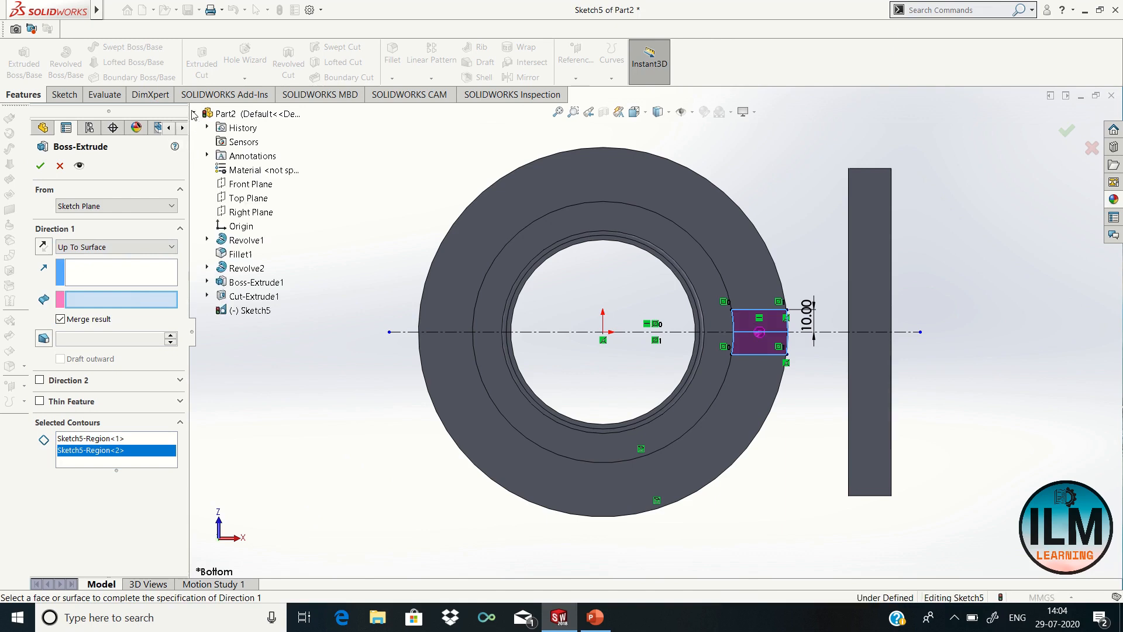
pyautogui.rightClick(253, 289)
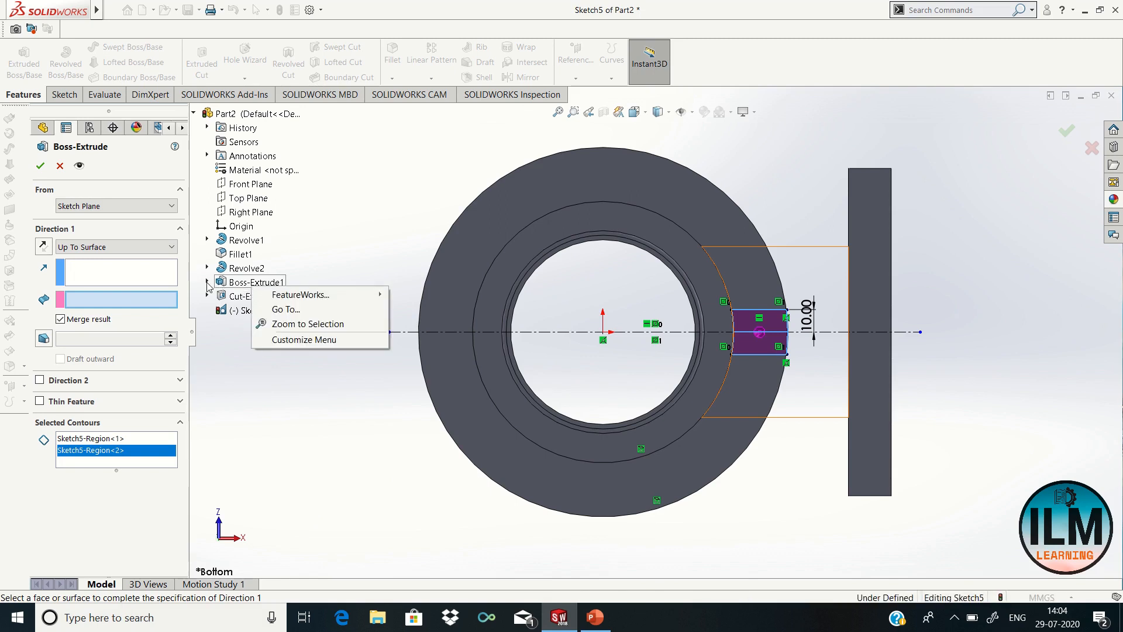
pyautogui.click(232, 286)
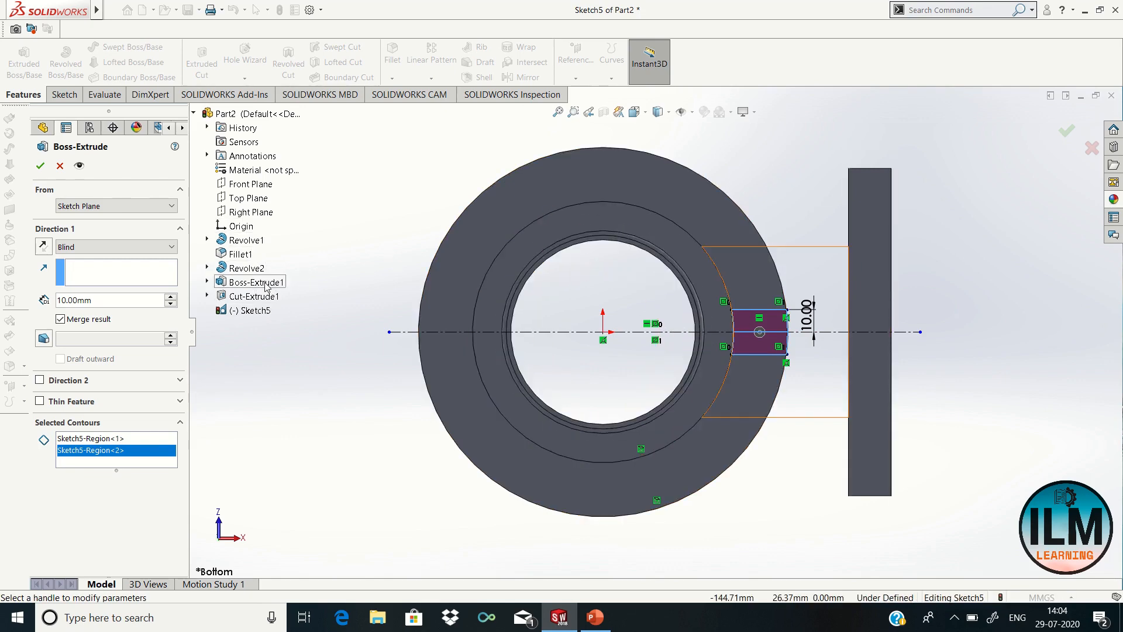
# Step: Complete the rib extrusion as a 10 mm blind boss merged with the body and show the part from the front
pyautogui.press('Return')
pyautogui.click(219, 522)
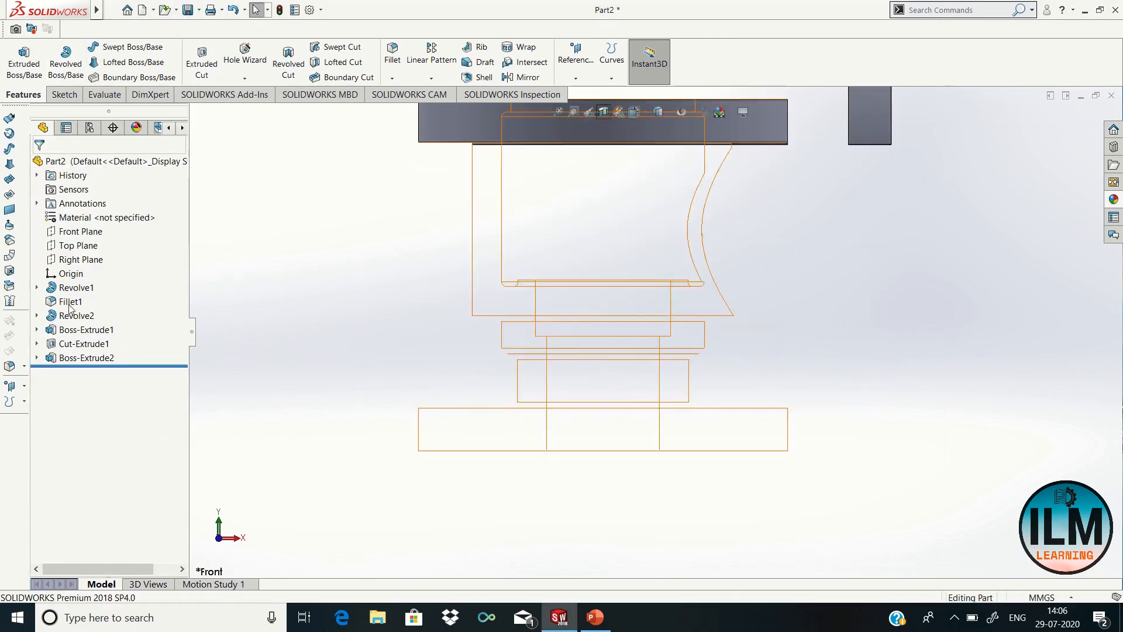
pyautogui.rightClick(82, 330)
pyautogui.press('Escape')
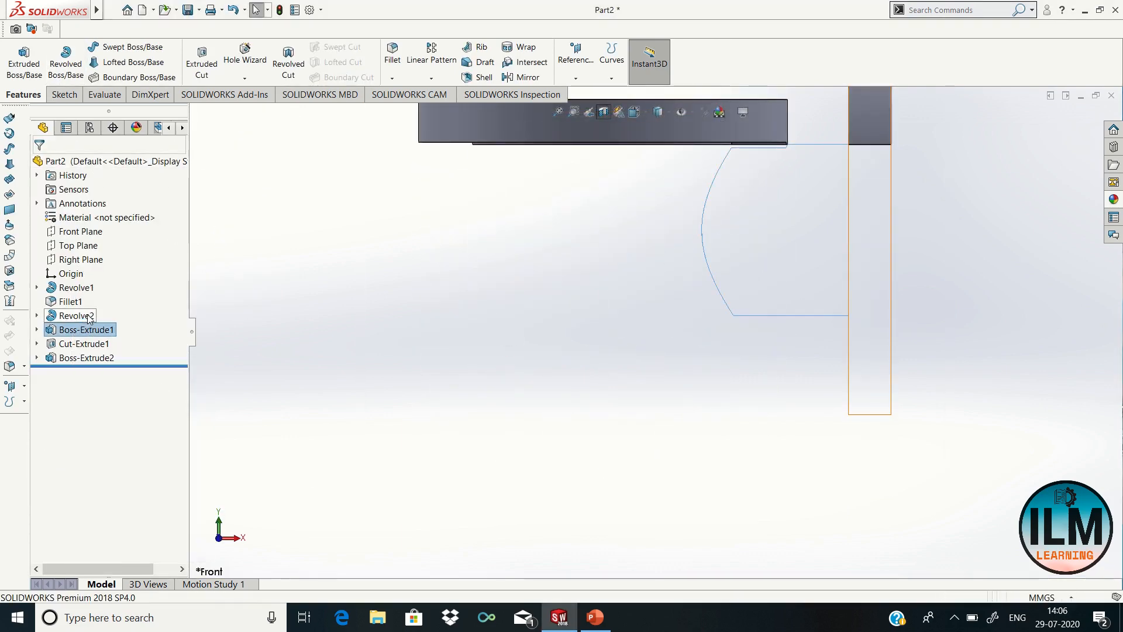
pyautogui.rightClick(82, 330)
pyautogui.press('Escape')
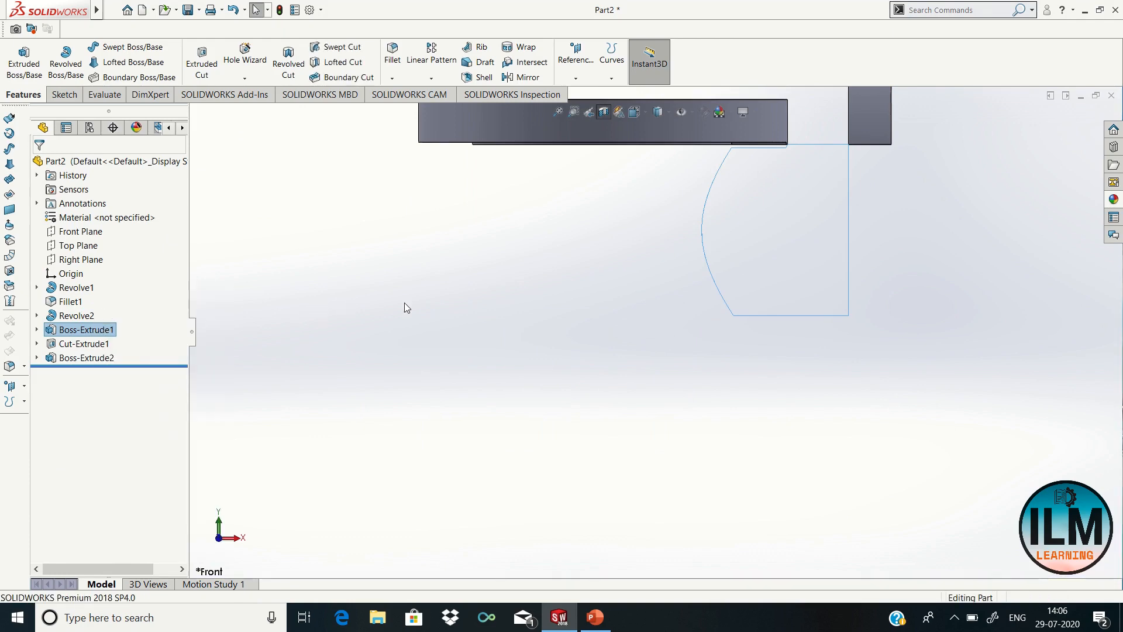
pyautogui.rightClick(96, 357)
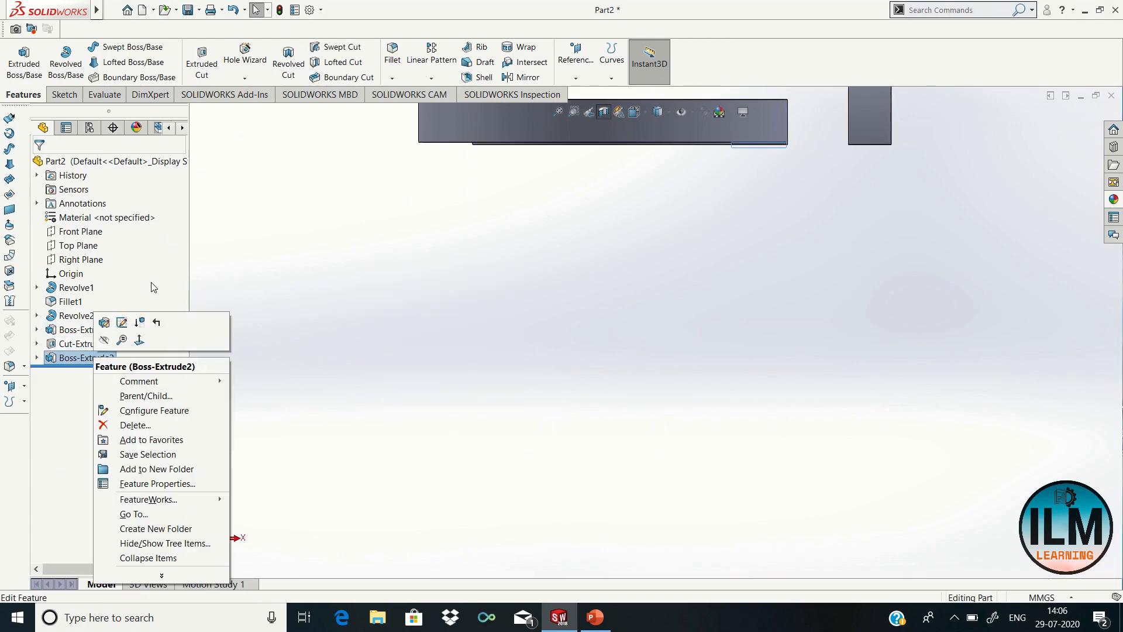
pyautogui.press('Escape')
pyautogui.rightClick(95, 329)
pyautogui.rightClick(68, 316)
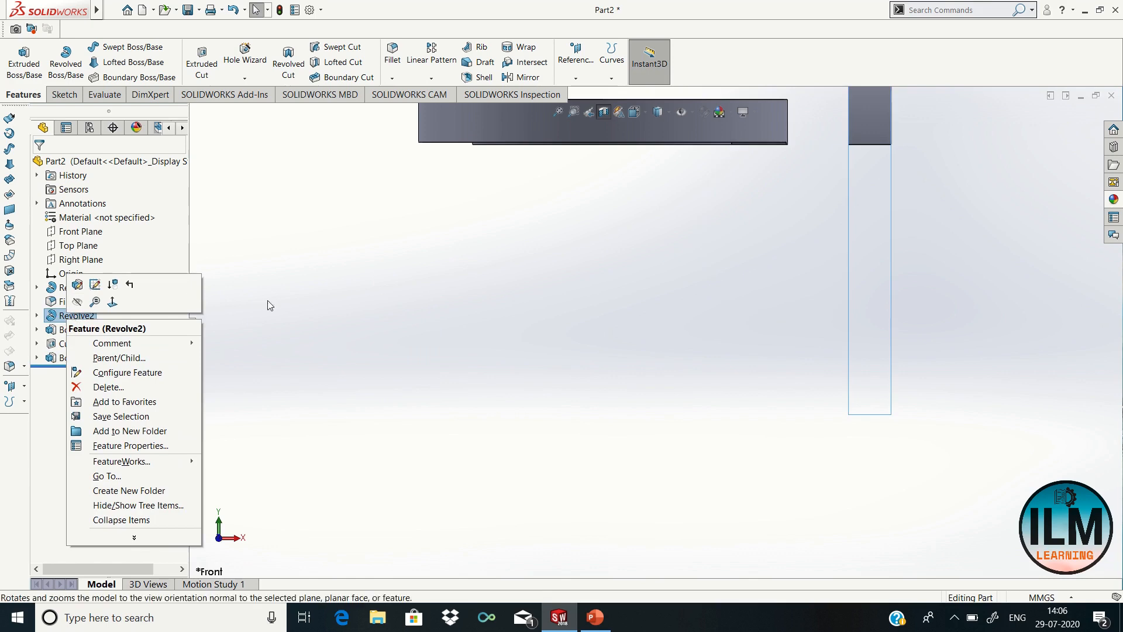
pyautogui.press('Escape')
pyautogui.rightClick(68, 316)
pyautogui.press('Escape')
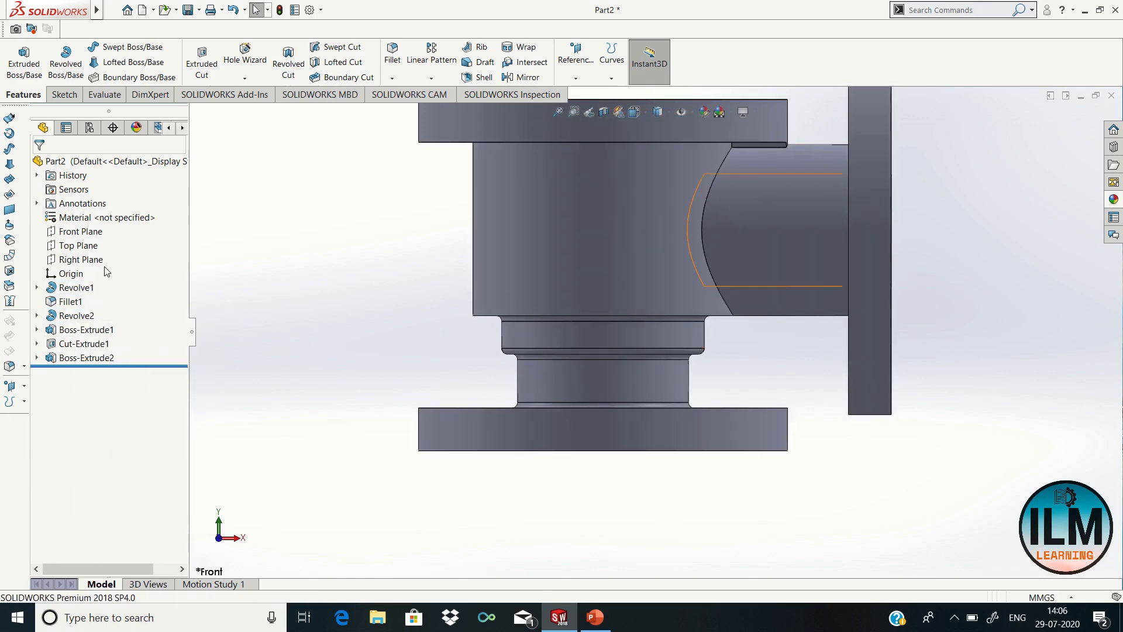
# Step: Apply a section view through the Front Plane to expose the body's inner bores
pyautogui.click(80, 231)
pyautogui.click(603, 111)
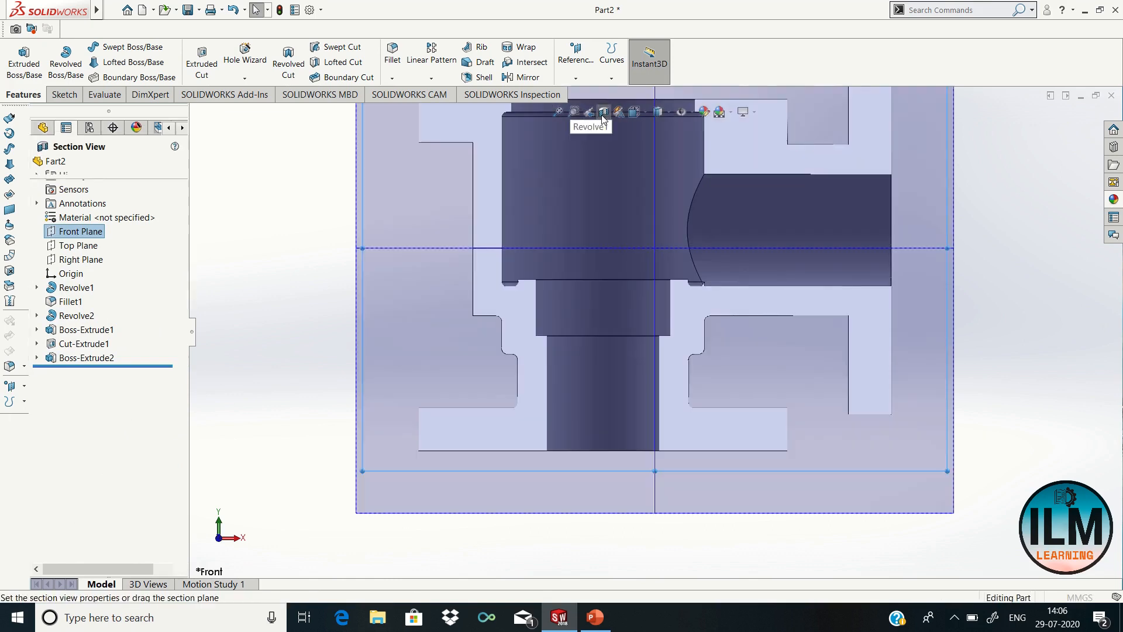
pyautogui.click(37, 168)
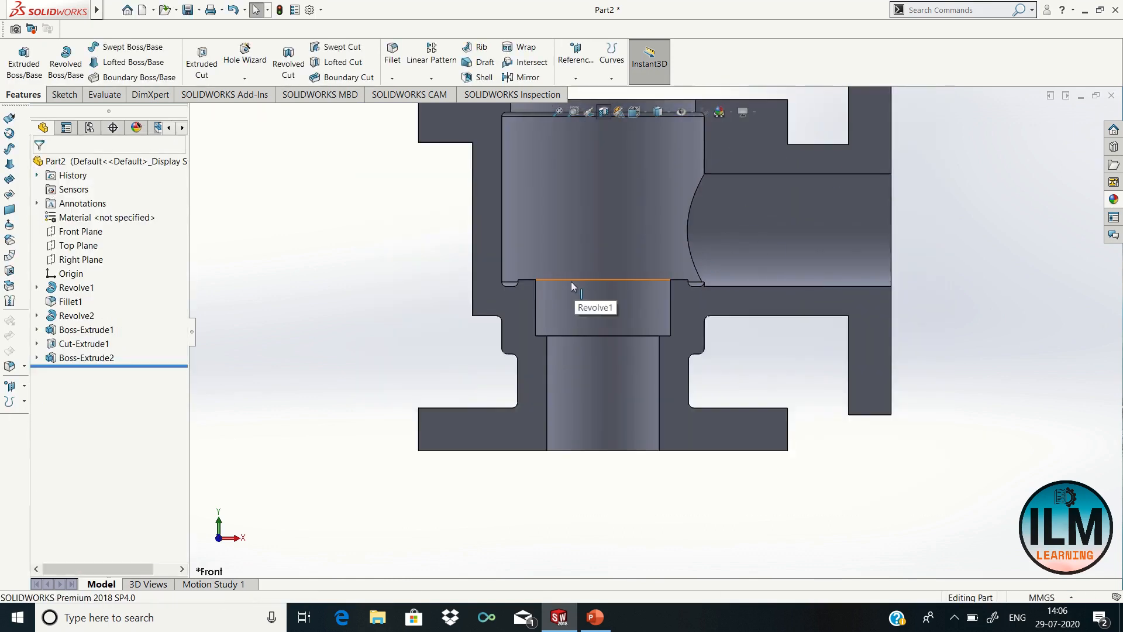
# Step: Chamfer the upper circular edge of the stepped bore below the main cavity with a 2 mm distance at 45 degrees
pyautogui.rightClick(346, 223)
pyautogui.press('Escape')
pyautogui.moveTo(380, 296); pyautogui.dragTo(336, 324, button='middle')
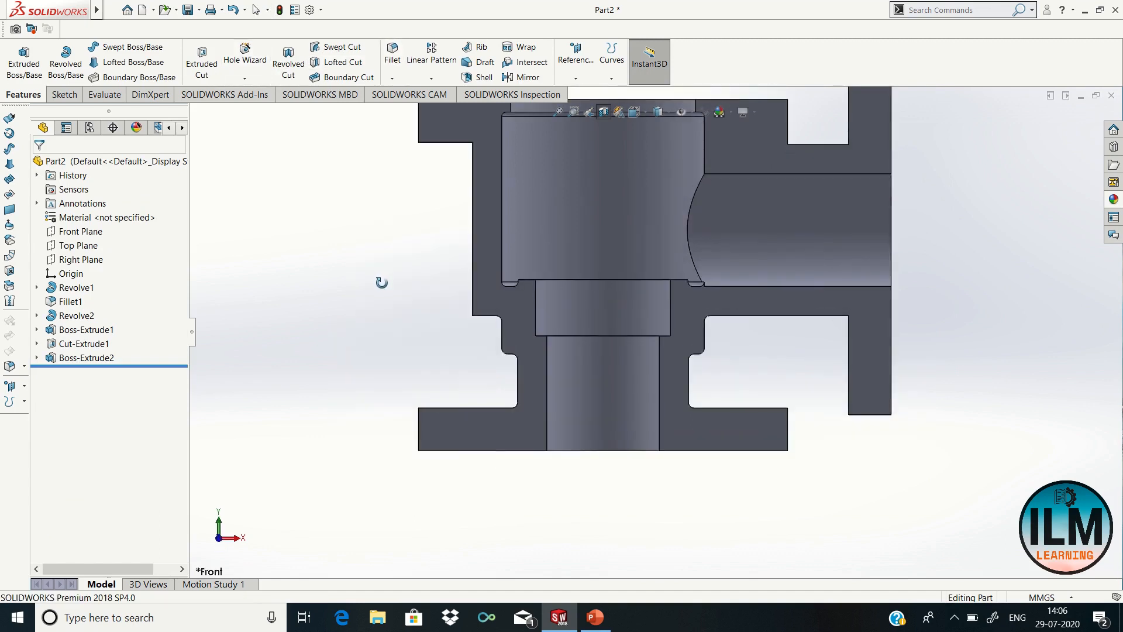
pyautogui.rightClick(335, 323)
pyautogui.press('Escape')
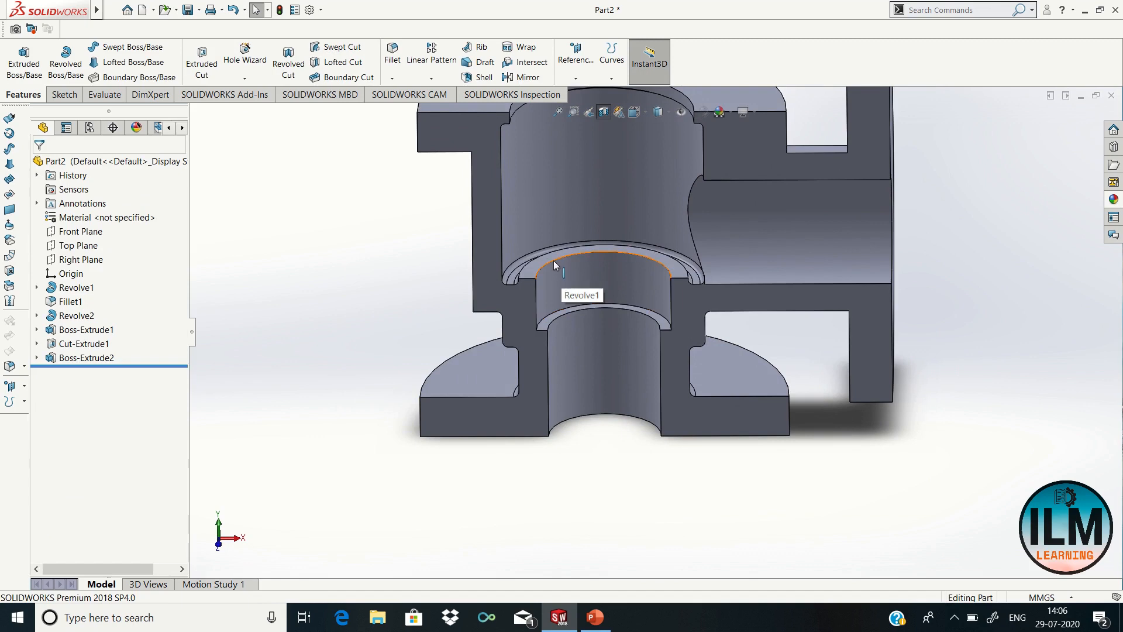
pyautogui.click(392, 78)
pyautogui.click(409, 107)
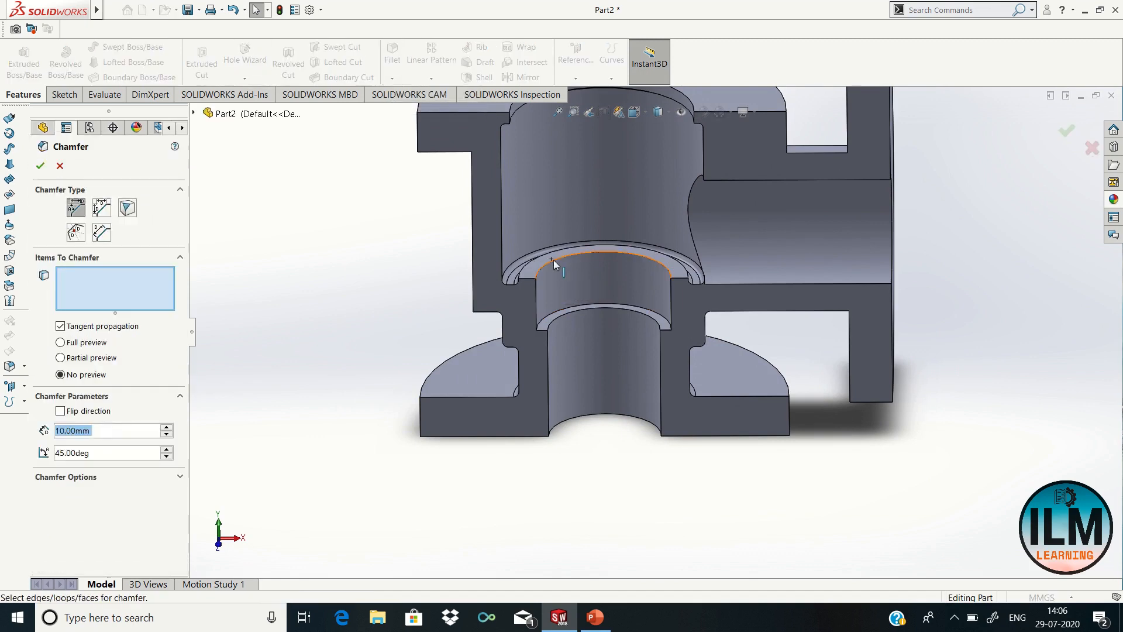
pyautogui.click(554, 264)
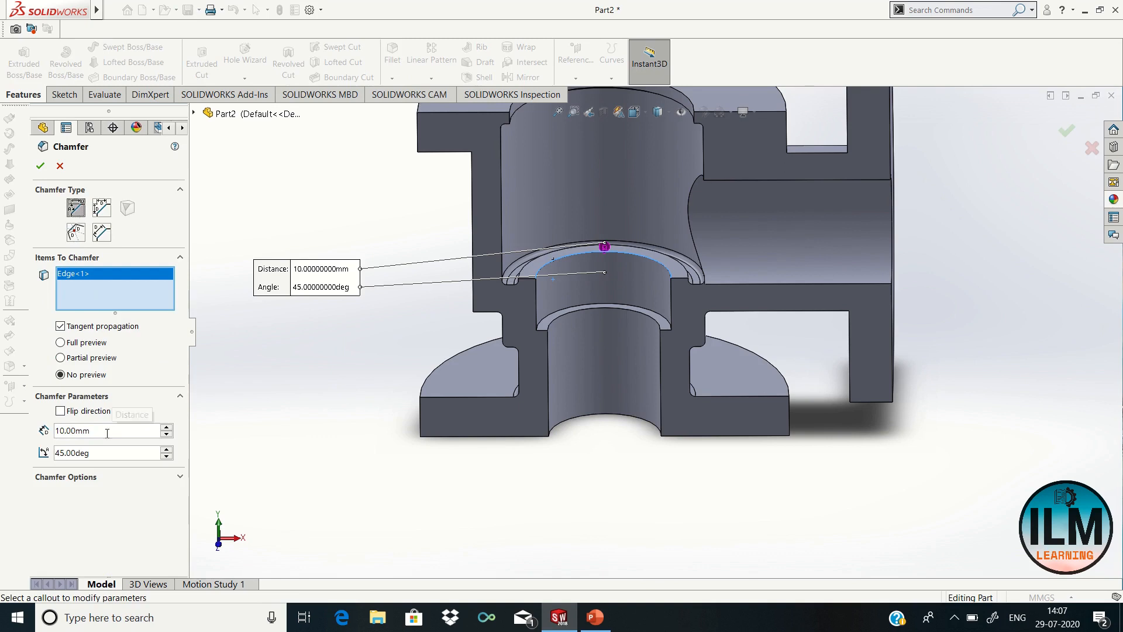
pyautogui.doubleClick(88, 430)
pyautogui.write('2')
pyautogui.click(141, 521)
pyautogui.click(40, 166)
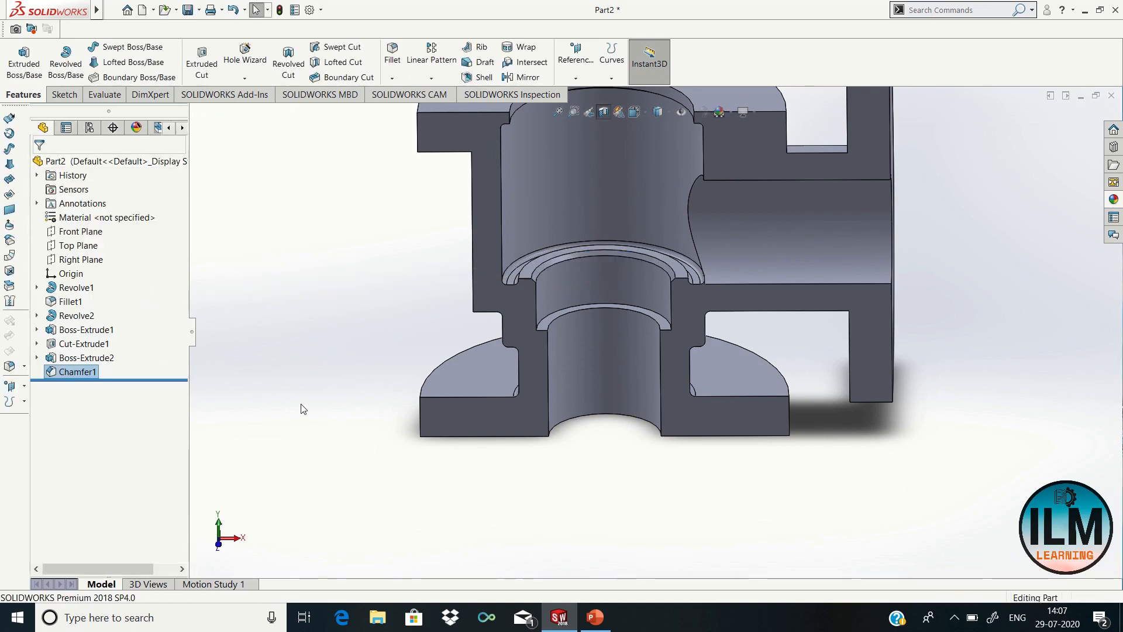
# Step: Cut a right-hand M60x1.5 Metric Tap thread with 11 revolutions into the stepped bore, starting from its chamfered upper edge
pyautogui.scroll(2, 563, 227)
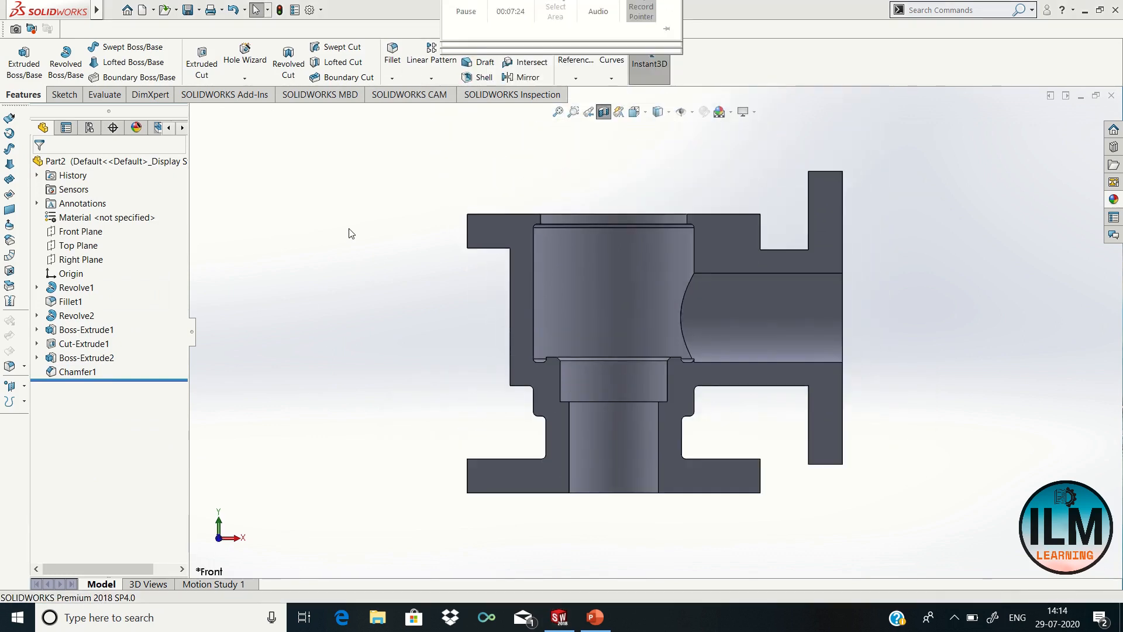
pyautogui.rightClick(351, 233)
pyautogui.click(398, 311)
pyautogui.moveTo(364, 255); pyautogui.dragTo(373, 319)
pyautogui.rightClick(367, 277)
pyautogui.click(380, 340)
pyautogui.rightClick(344, 261)
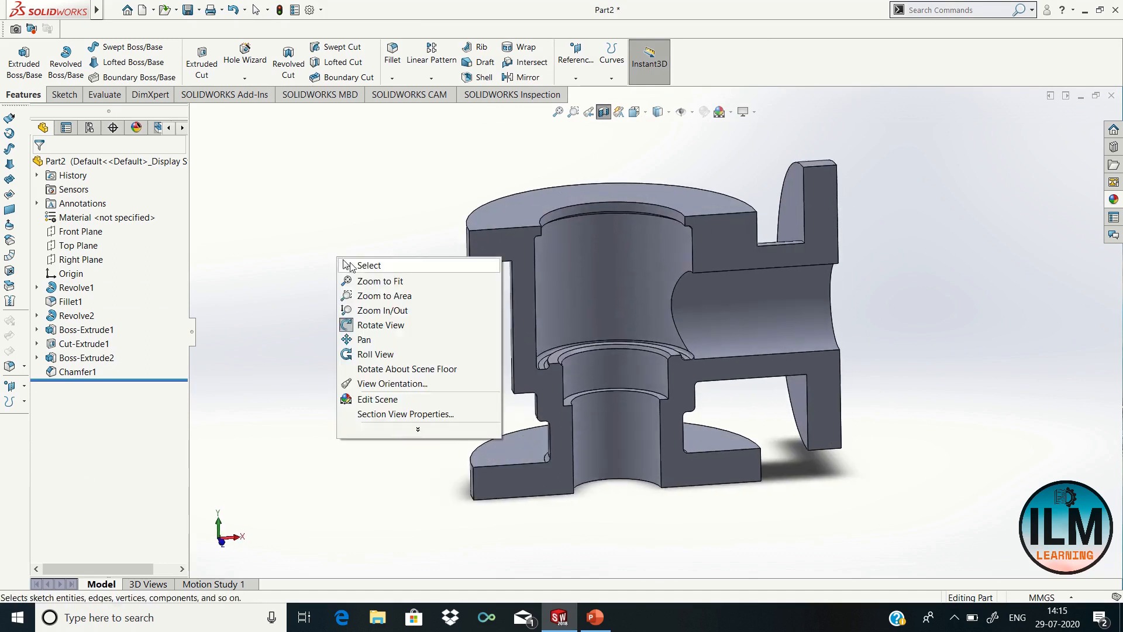
pyautogui.click(349, 265)
pyautogui.click(245, 79)
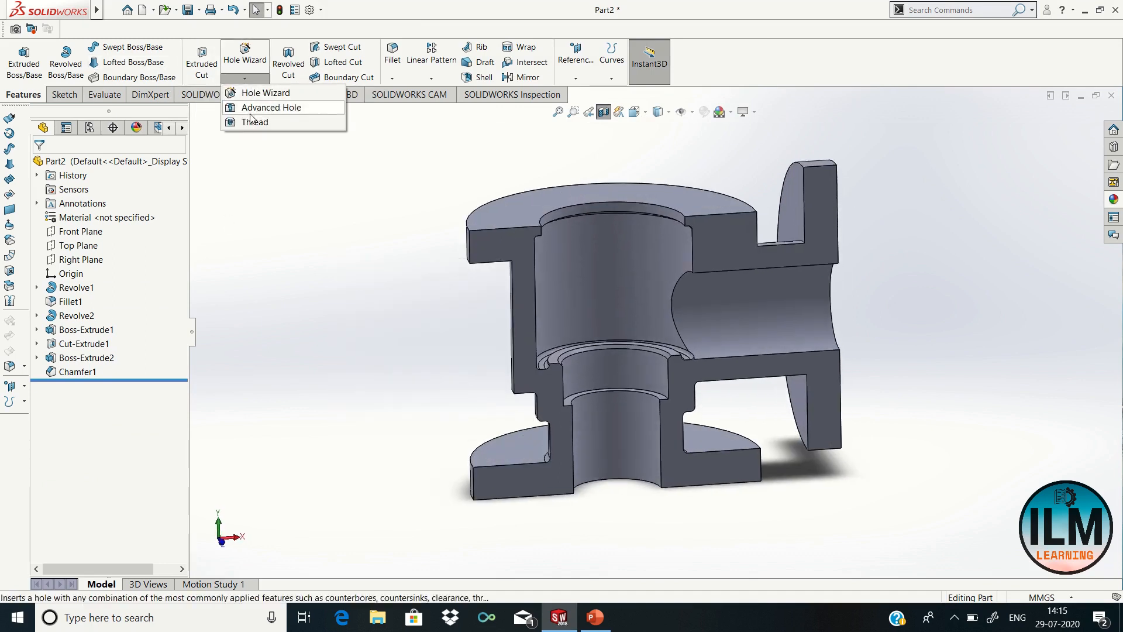
pyautogui.click(253, 121)
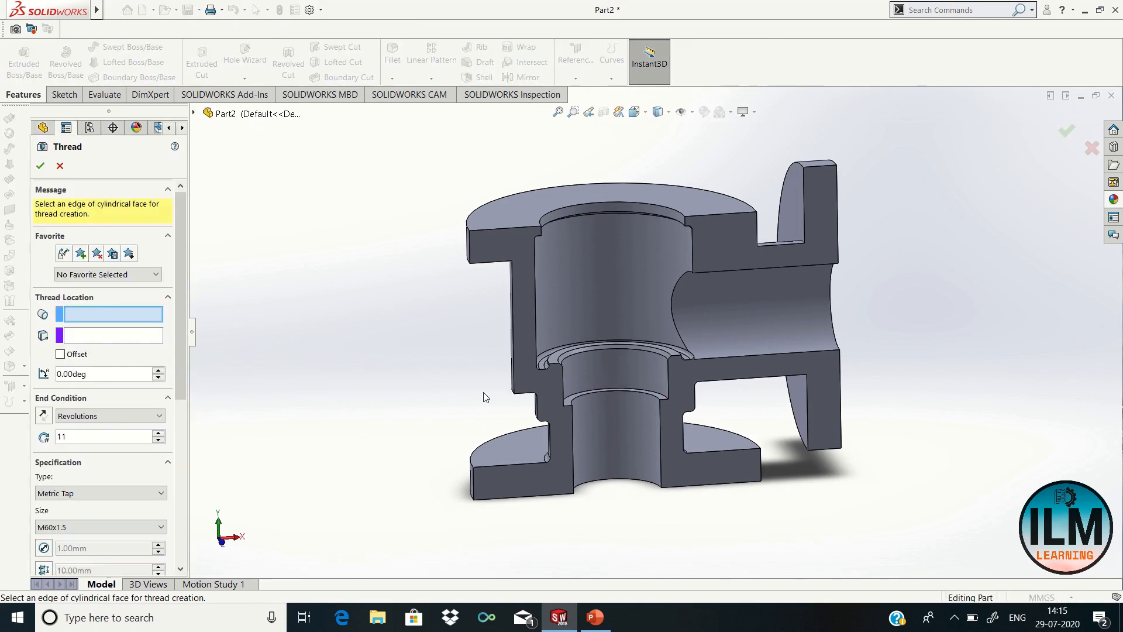
pyautogui.click(613, 349)
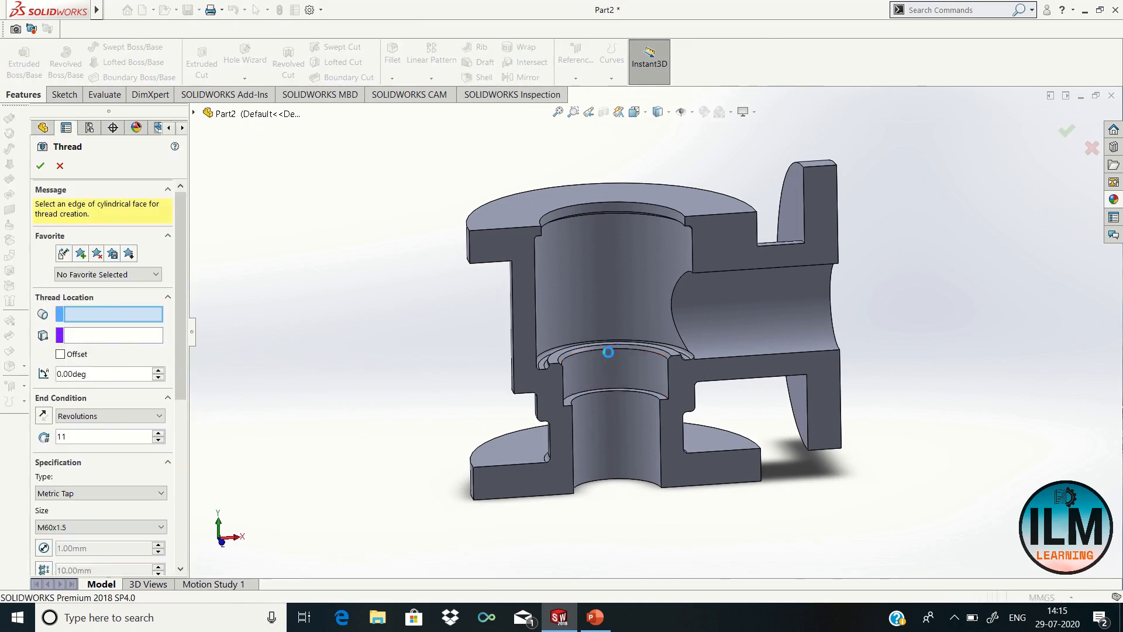
pyautogui.scroll(-1, 192, 338)
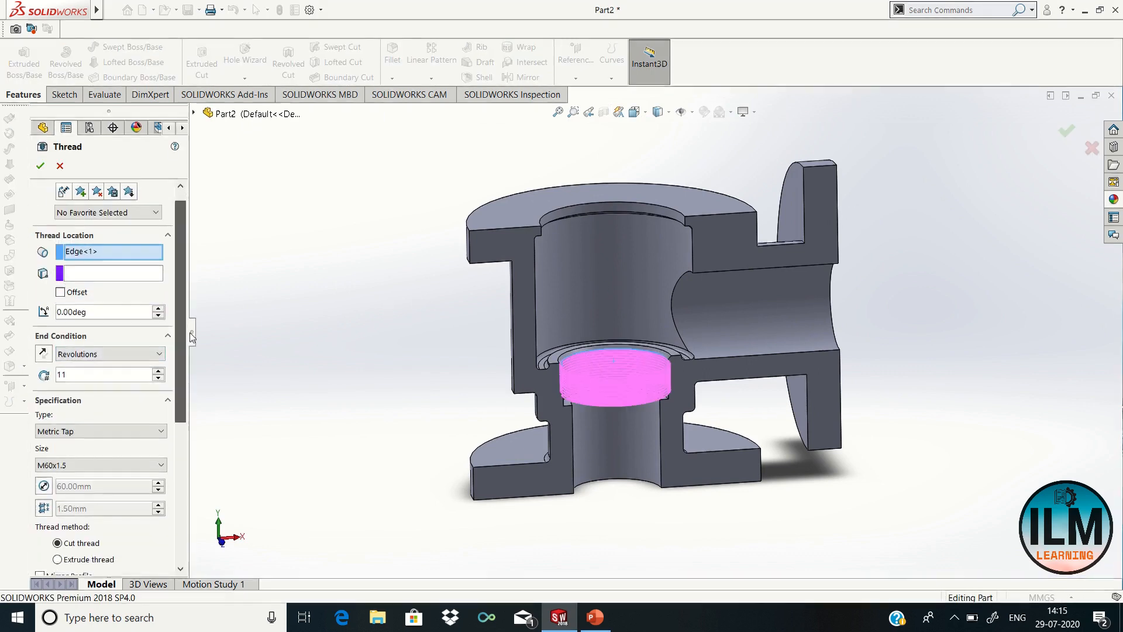
pyautogui.scroll(-1, 192, 337)
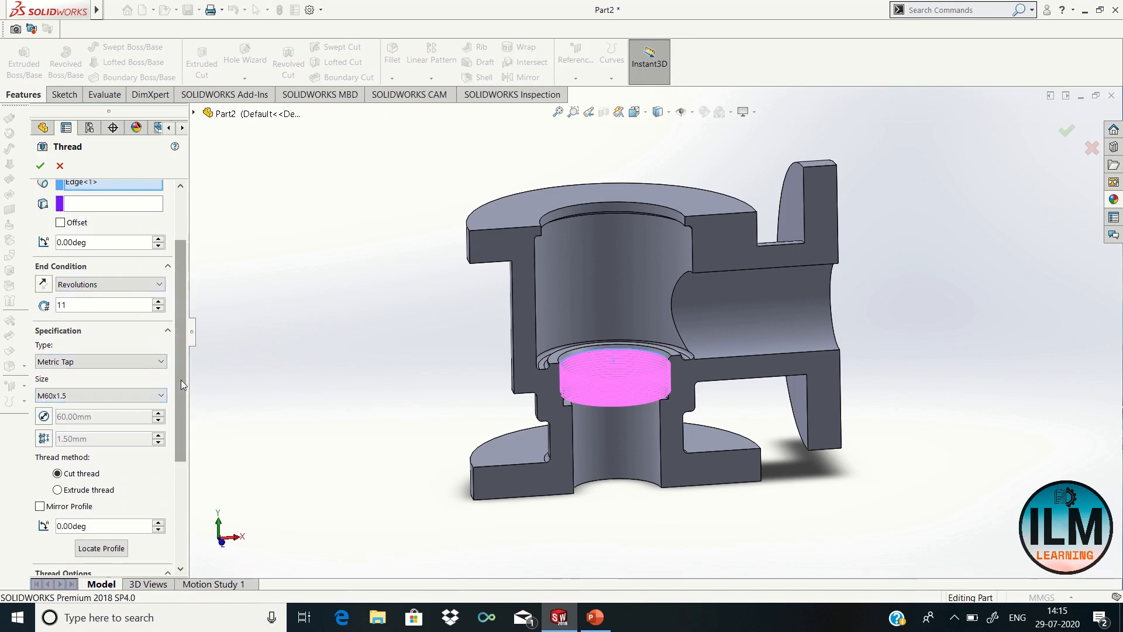
pyautogui.scroll(-1, 181, 380)
pyautogui.click(220, 543)
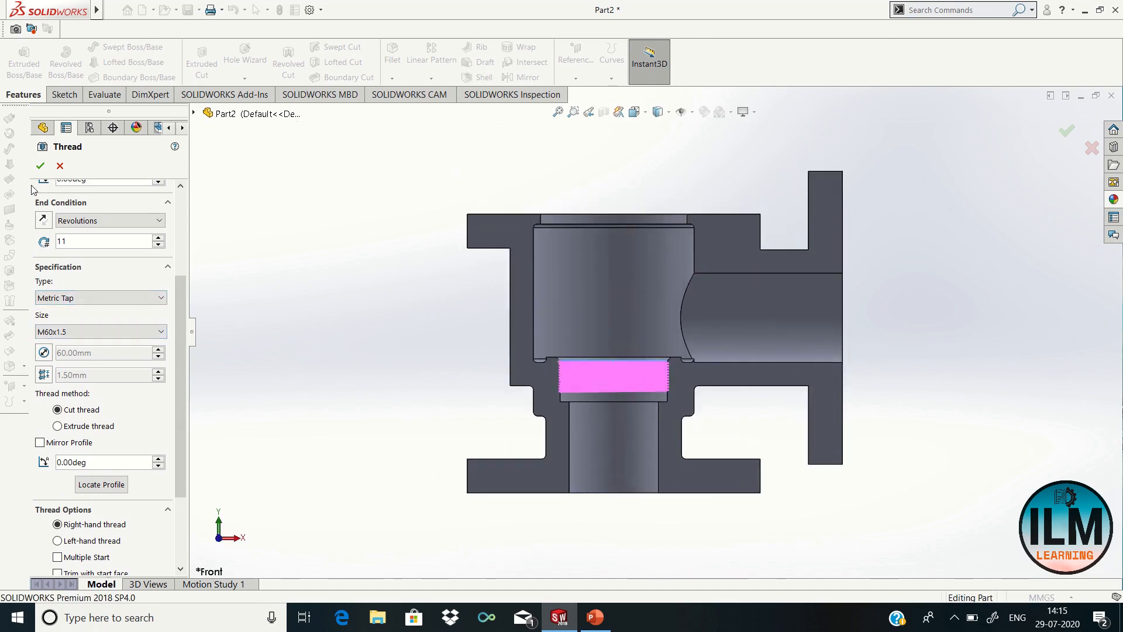
pyautogui.click(40, 166)
# Step: Turn off the section view and open a sketch on the top face of the upper flange, viewed normal to it
pyautogui.rightClick(386, 280)
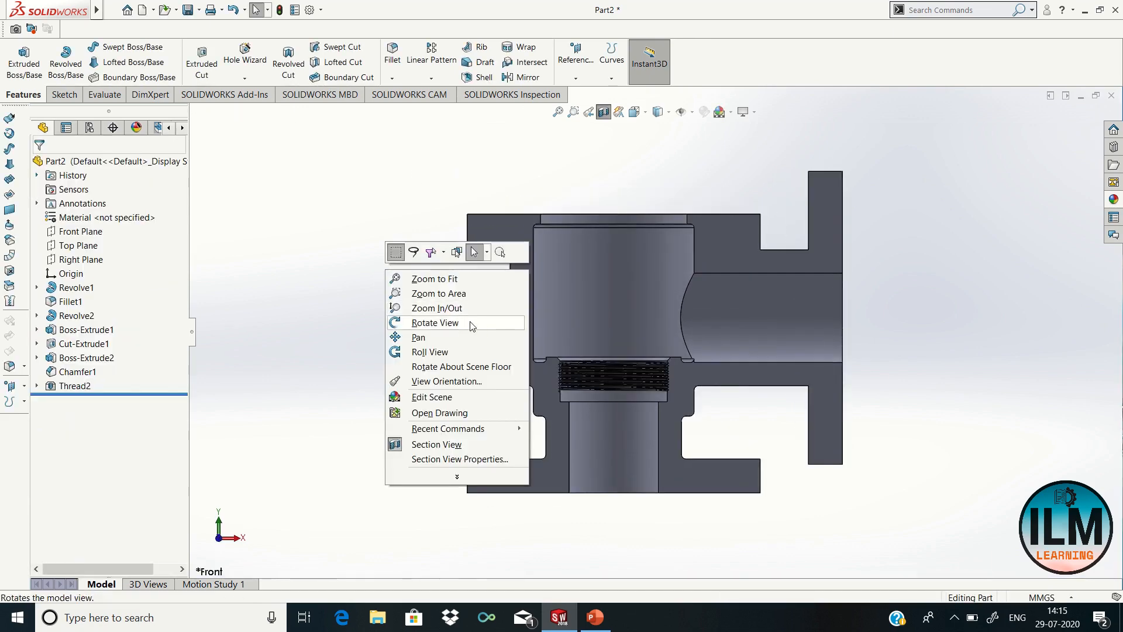
pyautogui.click(462, 325)
pyautogui.moveTo(433, 293); pyautogui.dragTo(437, 366)
pyautogui.rightClick(289, 202)
pyautogui.click(310, 212)
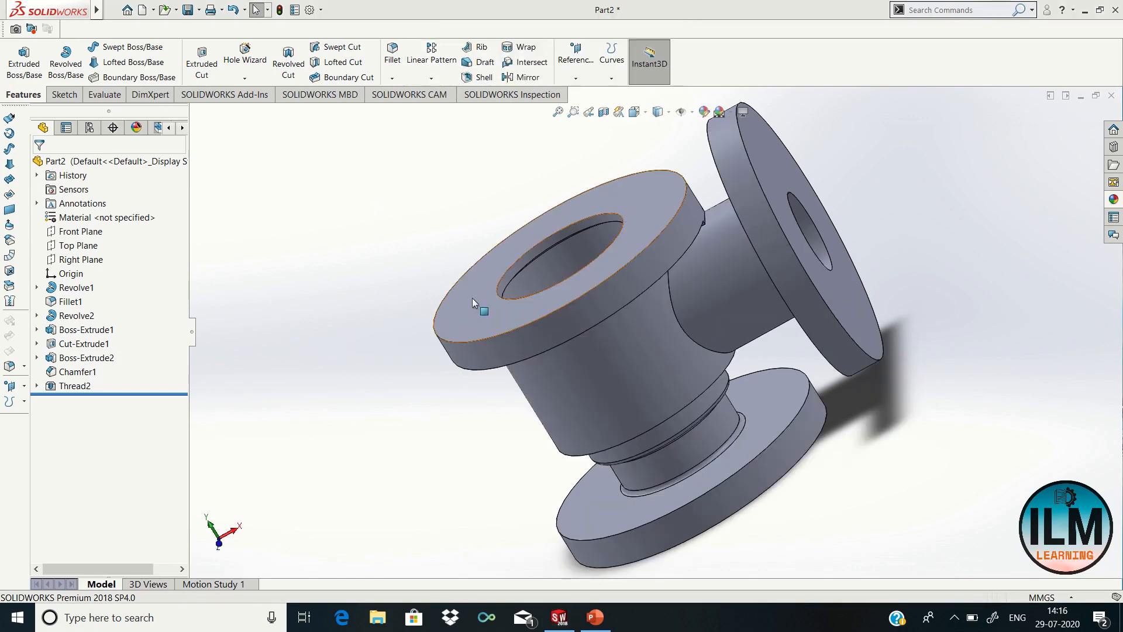
pyautogui.rightClick(472, 297)
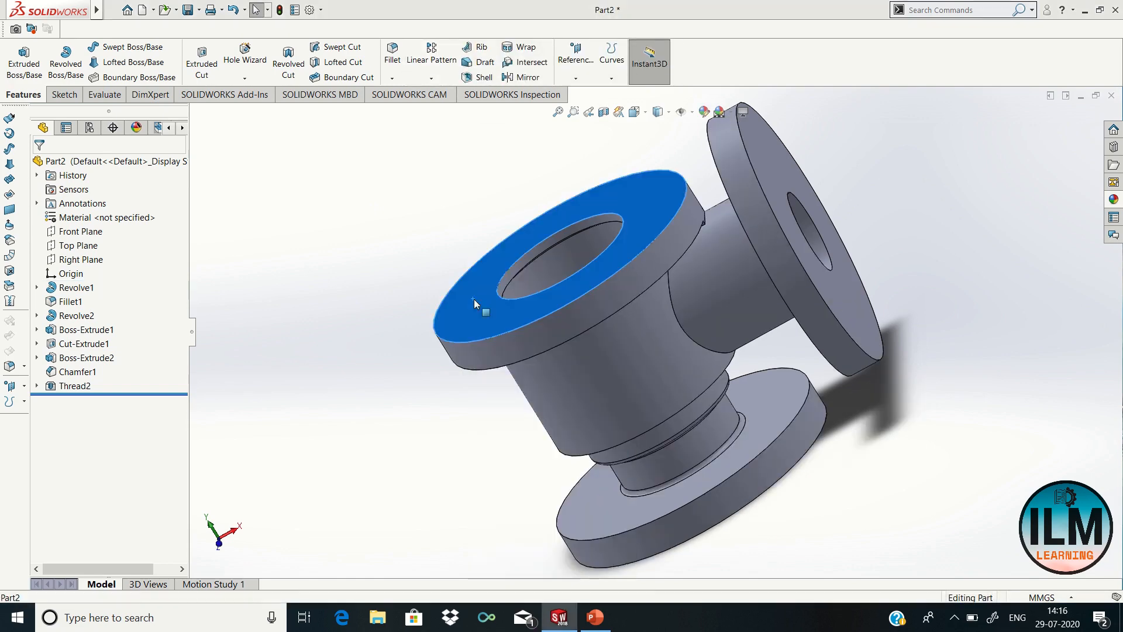
pyautogui.rightClick(474, 299)
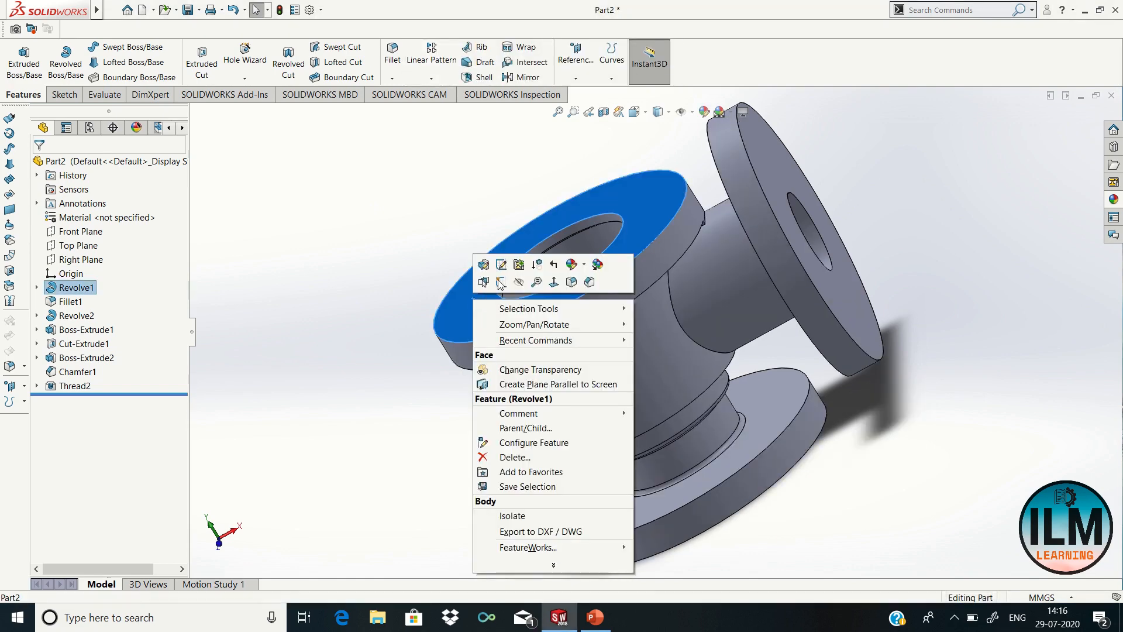
pyautogui.click(555, 286)
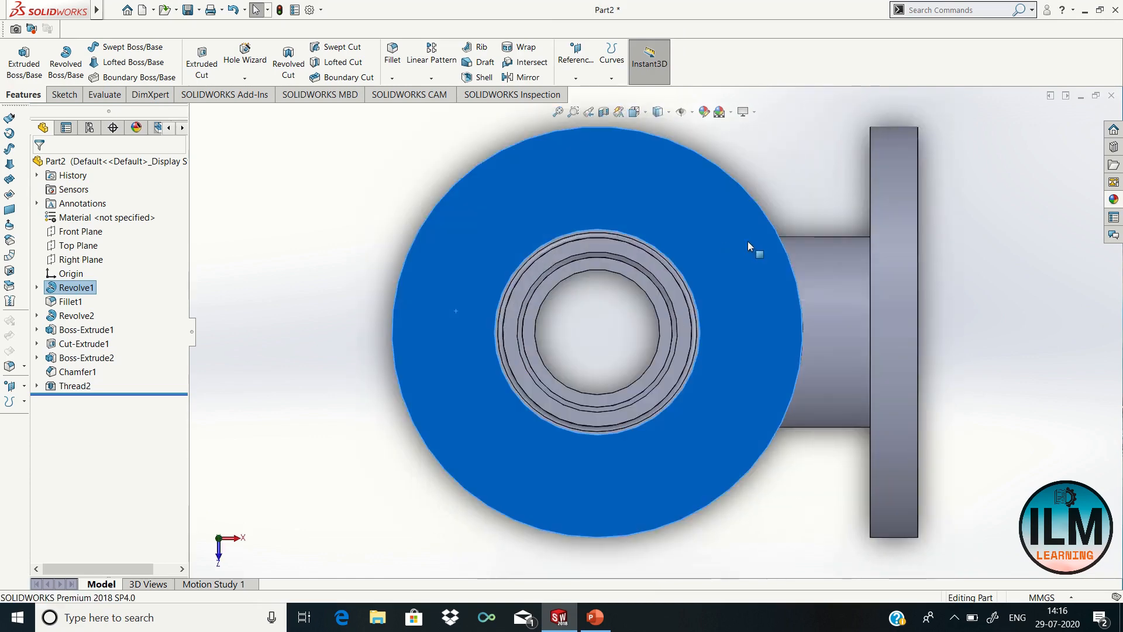
pyautogui.rightClick(737, 237)
pyautogui.click(770, 221)
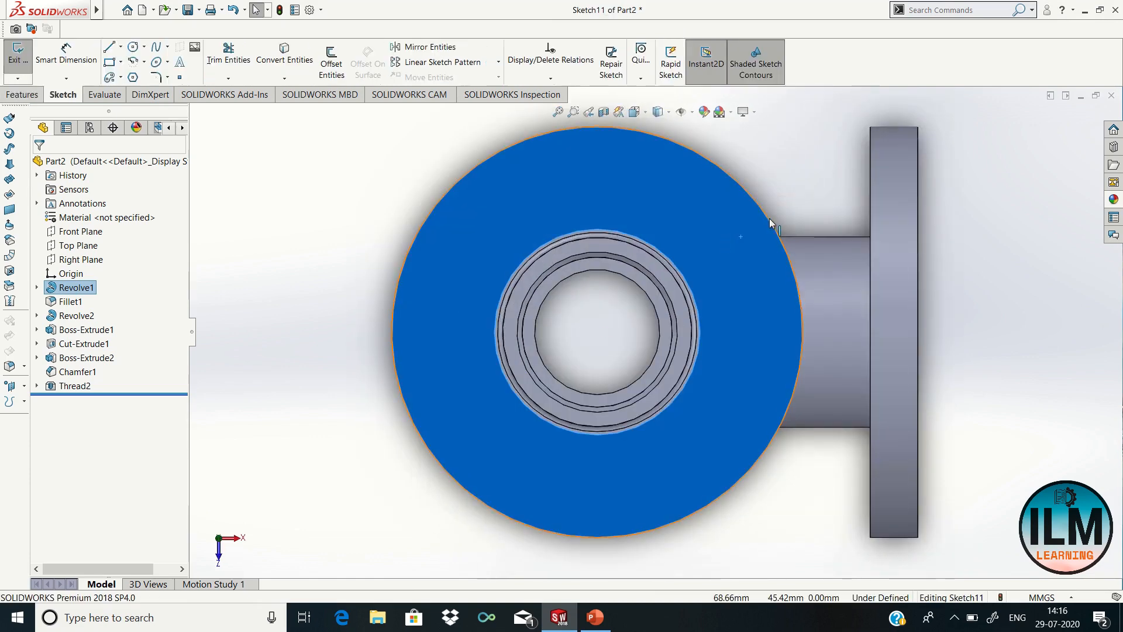
# Step: Draw a horizontal centerline about 152.5 mm long through the origin, extending from inside the bore to past the side flange
pyautogui.click(121, 48)
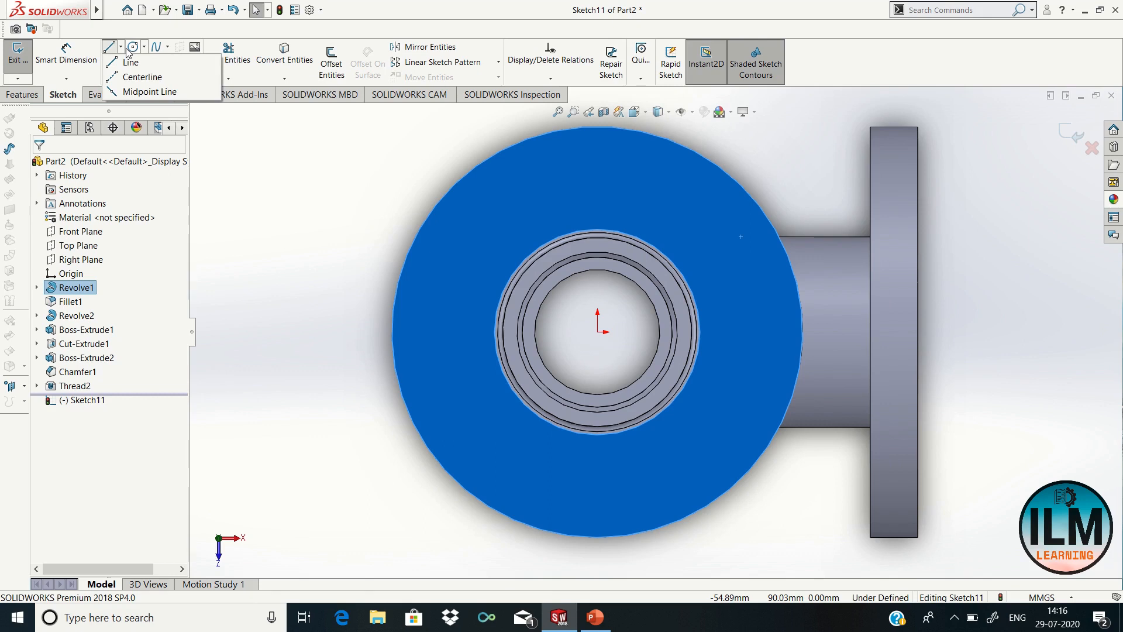
pyautogui.click(140, 78)
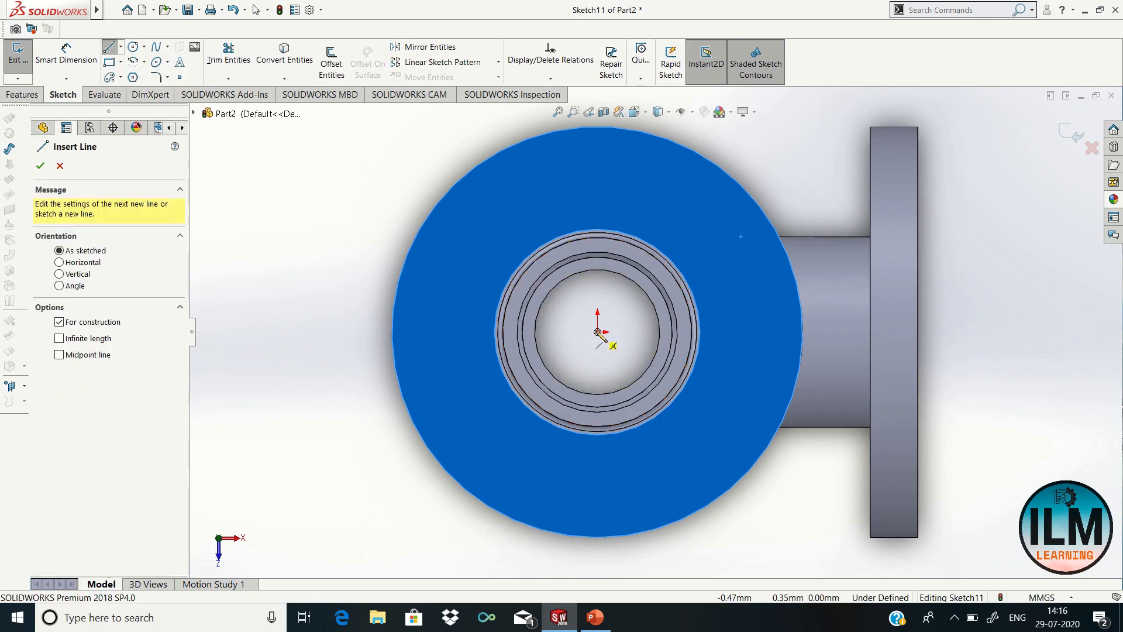
pyautogui.click(578, 332)
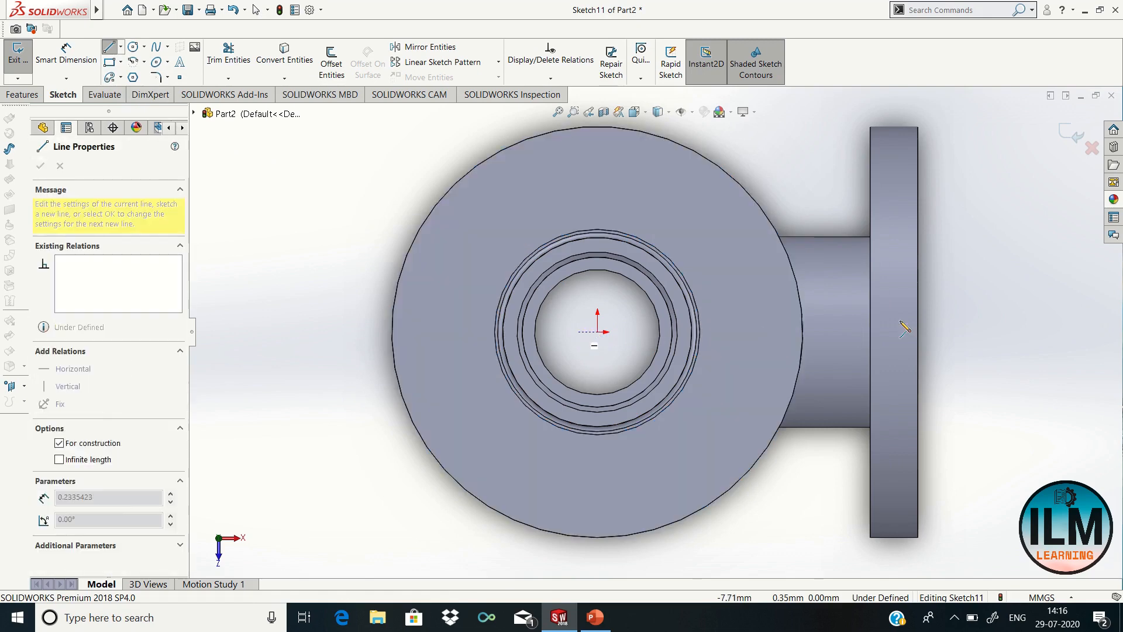
pyautogui.click(959, 332)
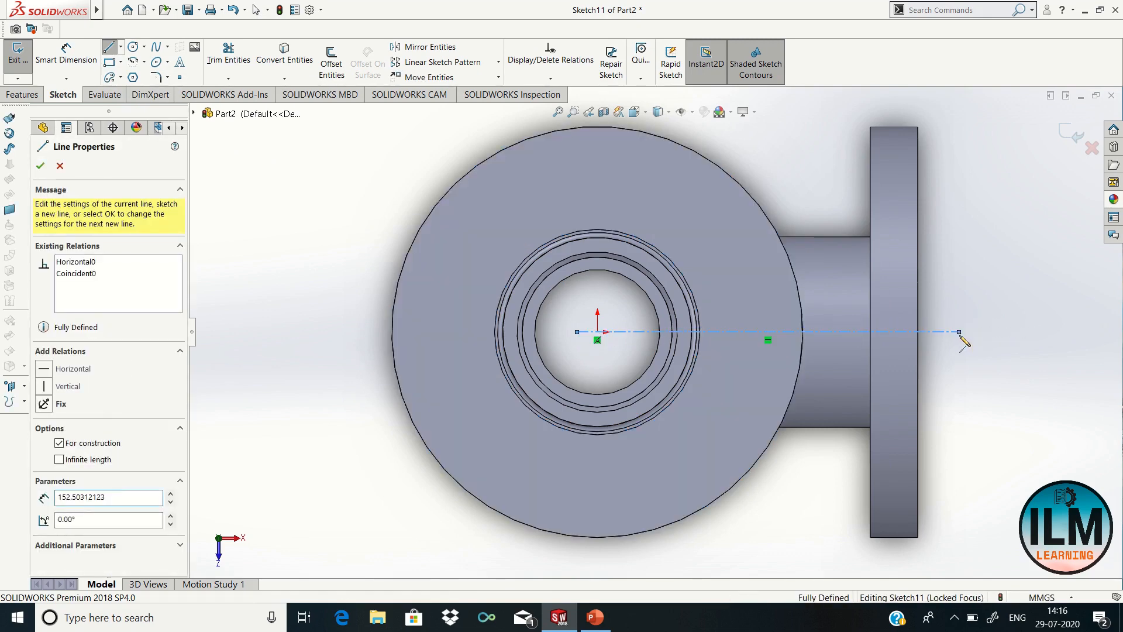
pyautogui.rightClick(962, 336)
pyautogui.click(994, 346)
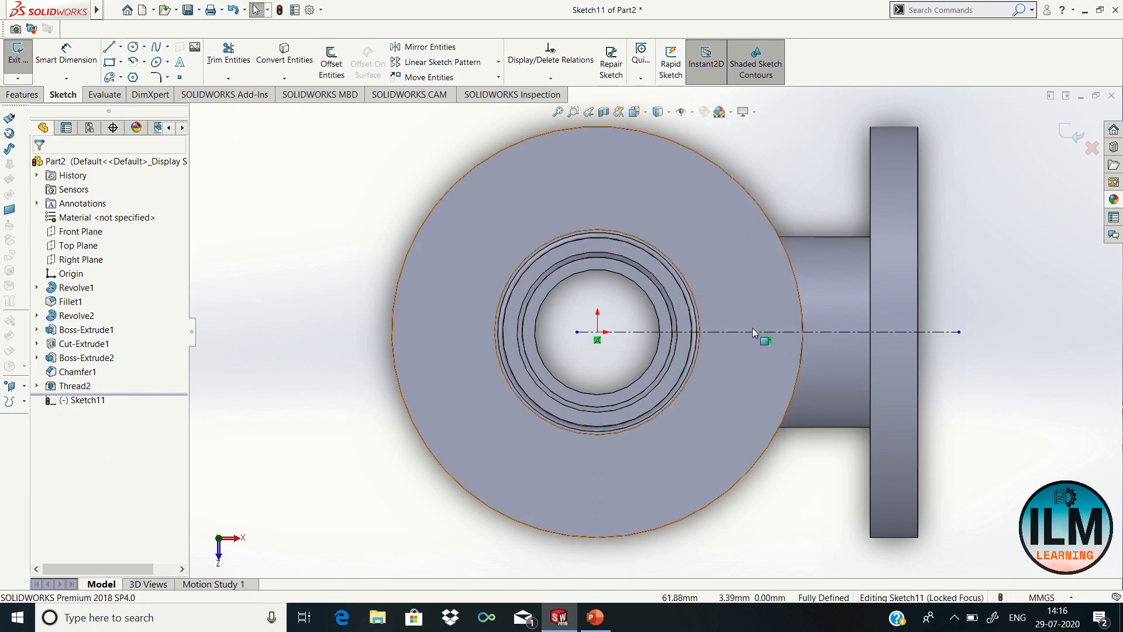
# Step: Sketch a circle of about 9 mm radius on the centerline, centred about 61 mm from the origin on the upper flange
pyautogui.click(134, 48)
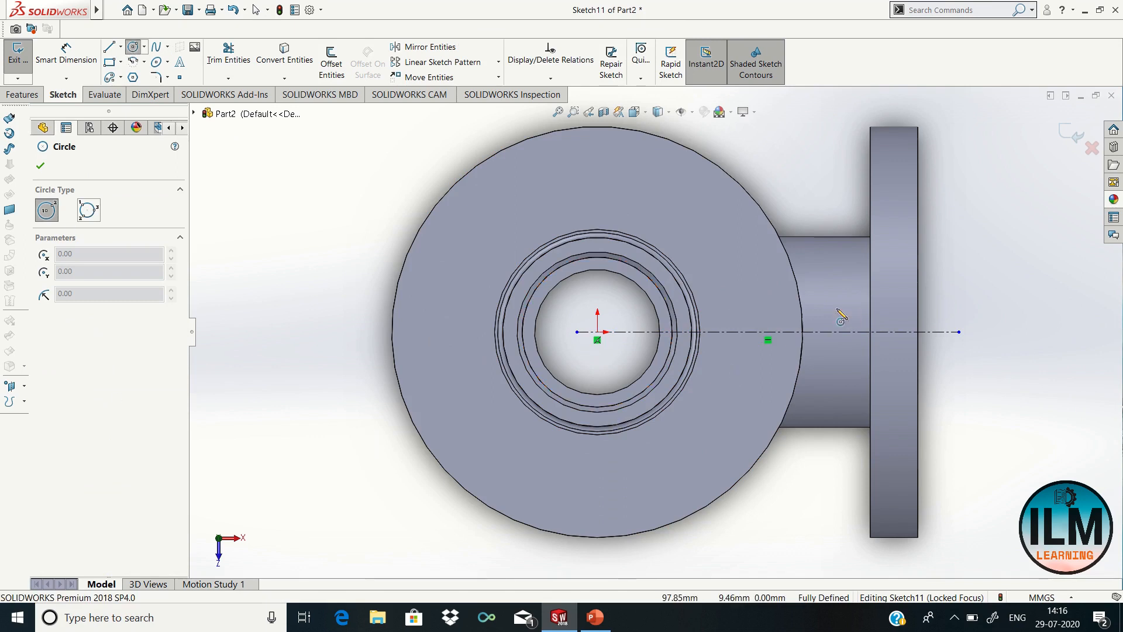
pyautogui.click(752, 331)
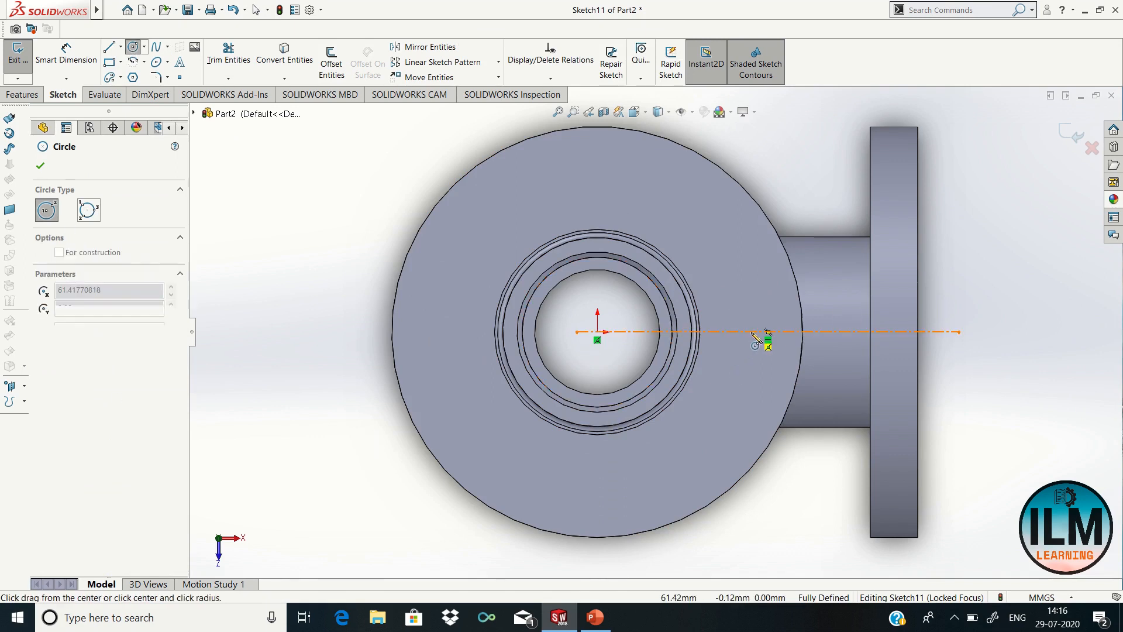
pyautogui.click(755, 355)
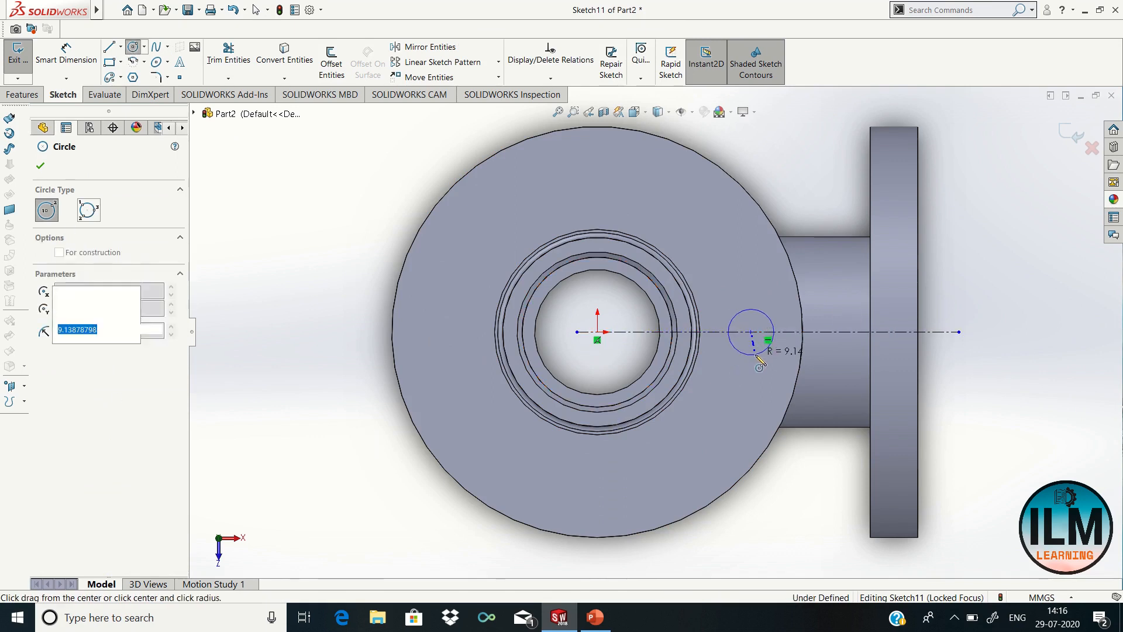
pyautogui.rightClick(757, 358)
pyautogui.click(781, 366)
# Step: Dimension the circle's diameter at 15 mm and revise it to 16 mm
pyautogui.press('d')
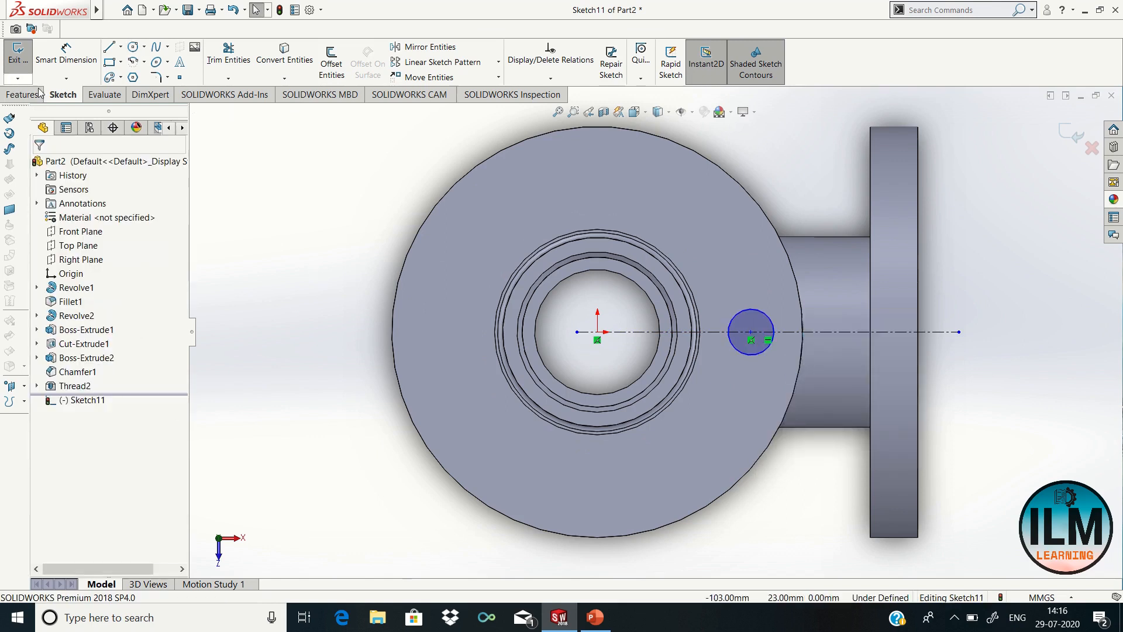
pyautogui.click(765, 318)
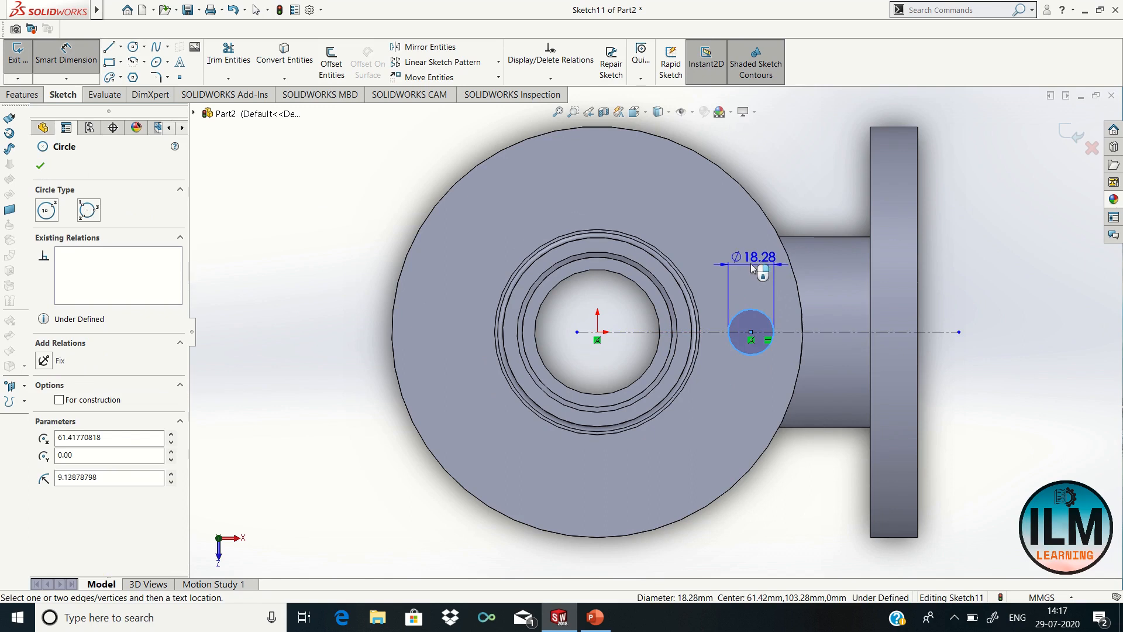
pyautogui.click(750, 264)
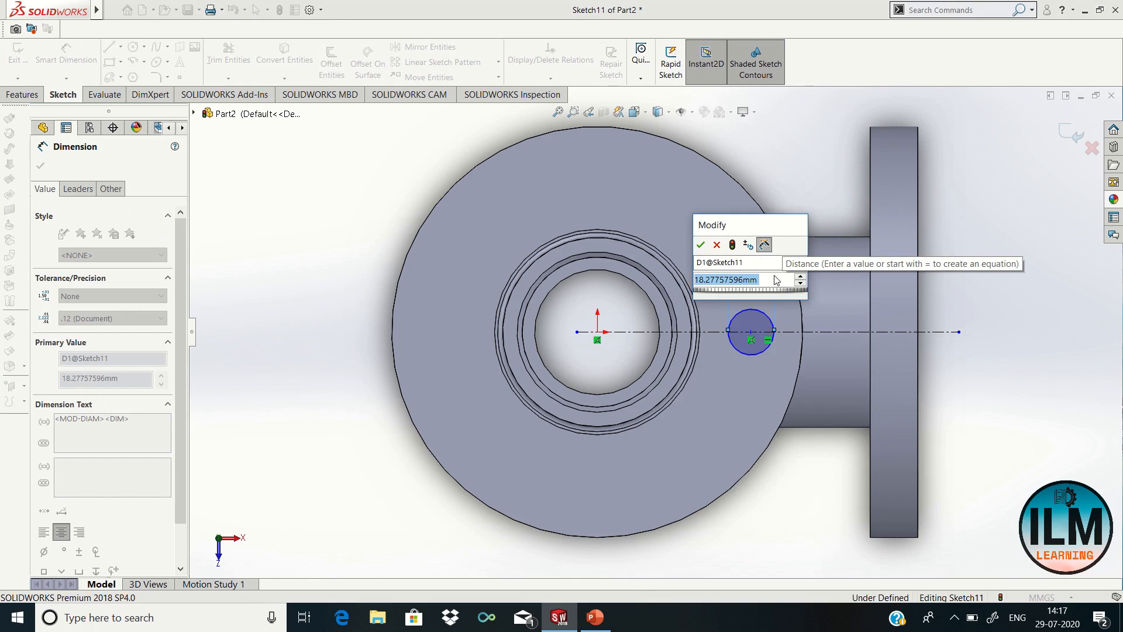
pyautogui.write('15')
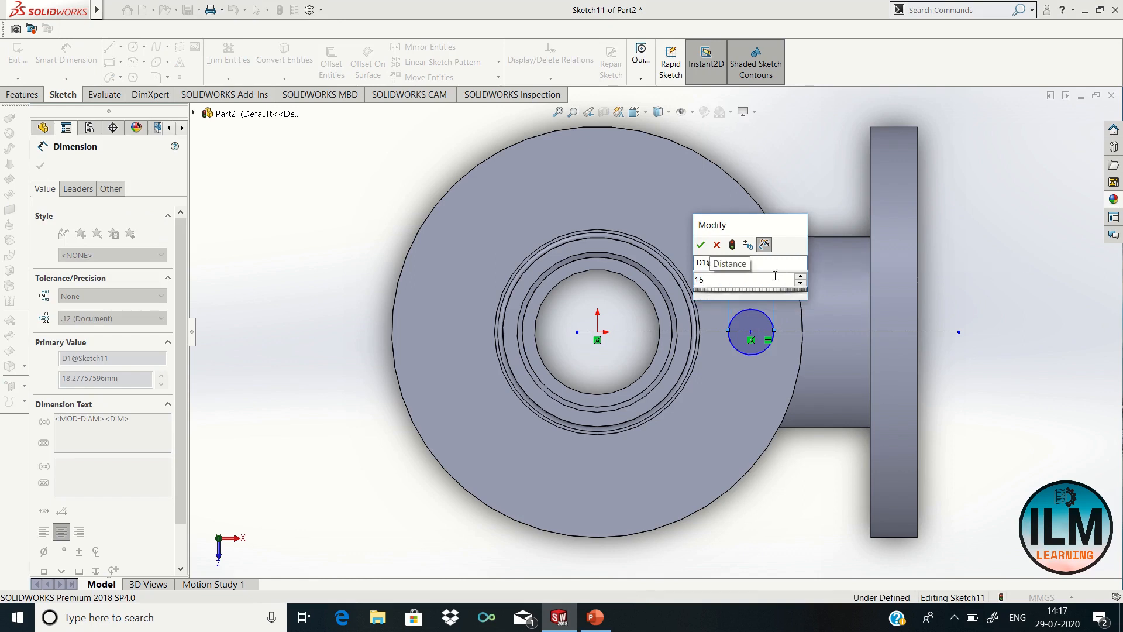
pyautogui.press('Return')
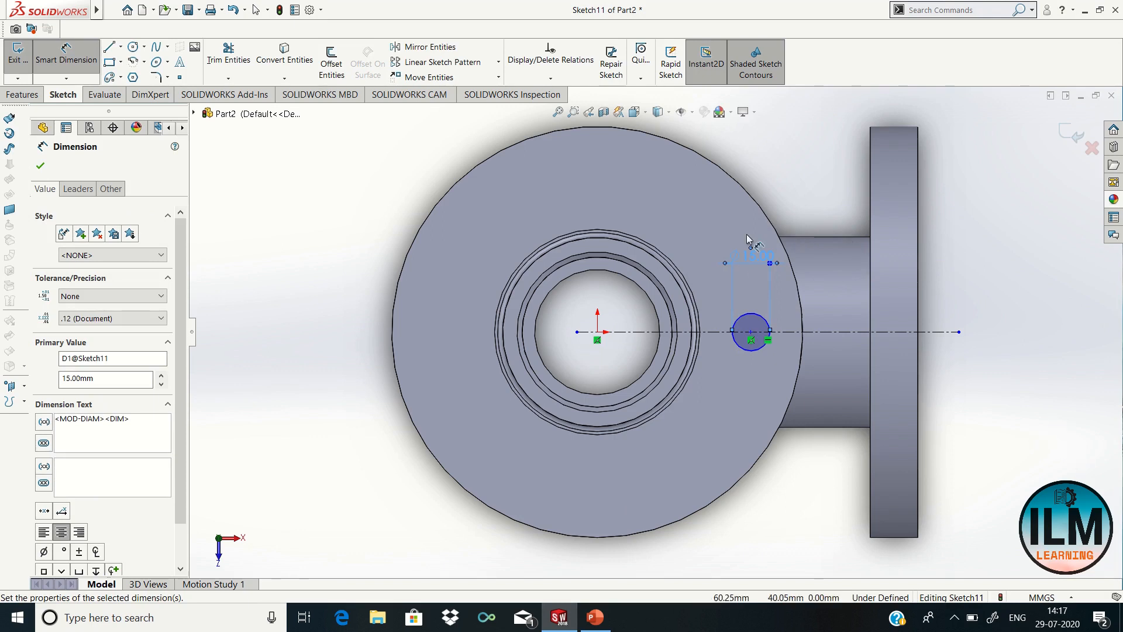
pyautogui.click(751, 255)
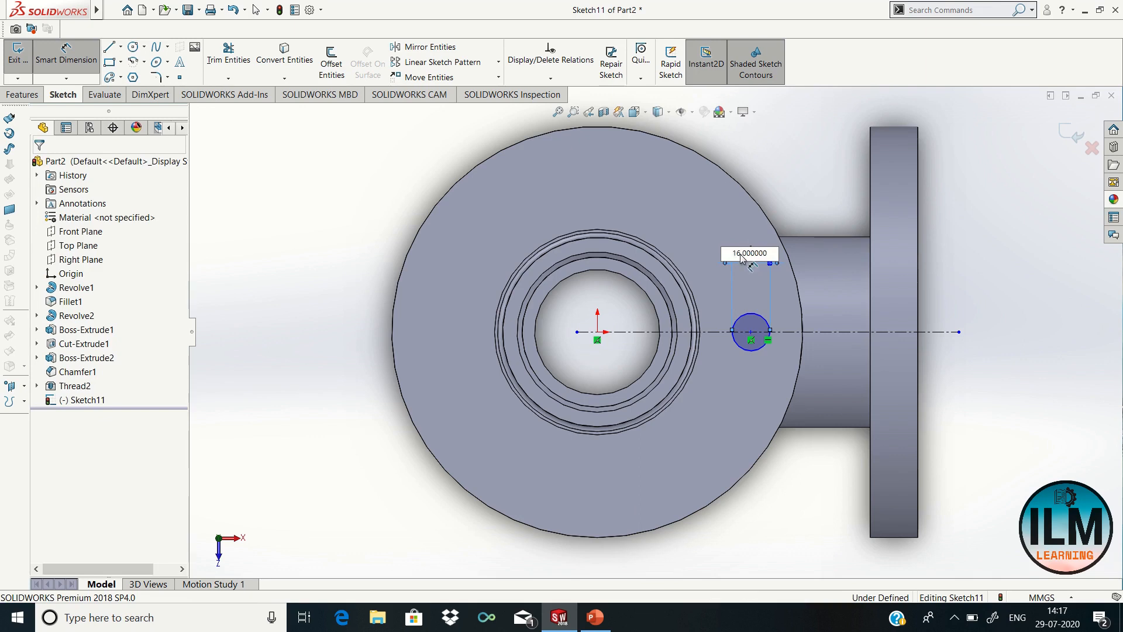
pyautogui.press('Return')
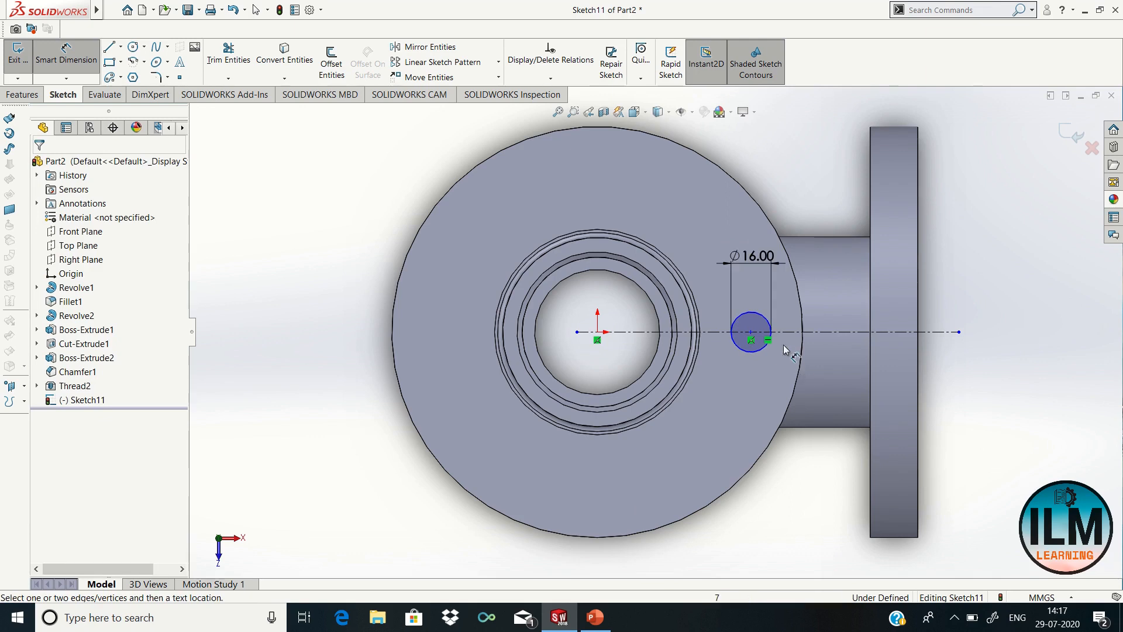
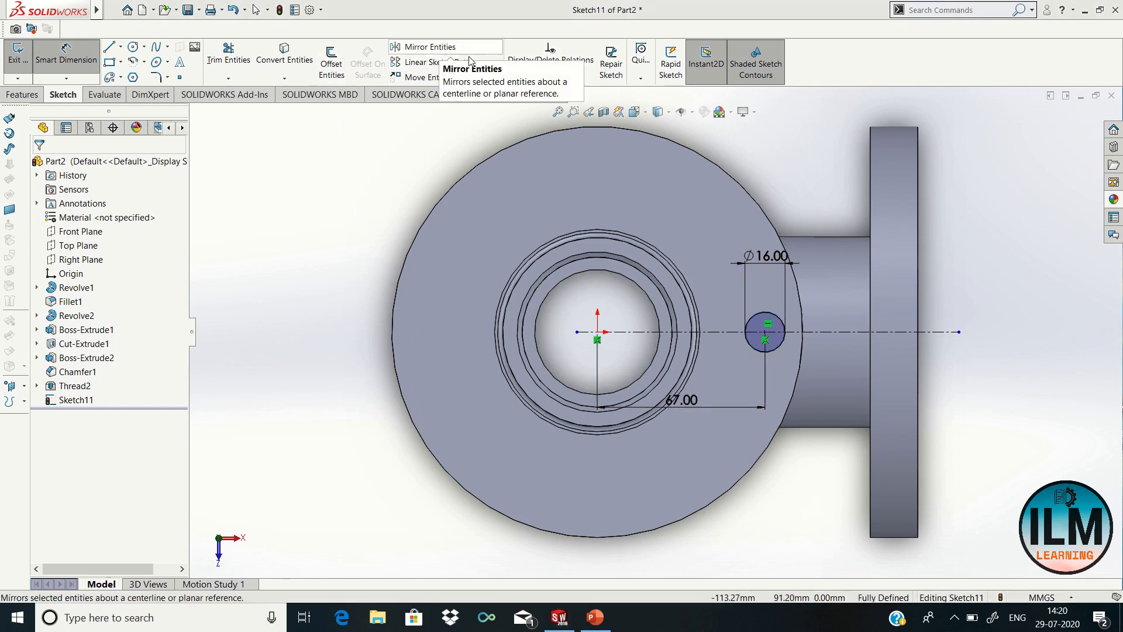
# Step: Pattern the 16 mm circle circularly about the origin as four equally spaced instances over 360 degrees
pyautogui.click(493, 66)
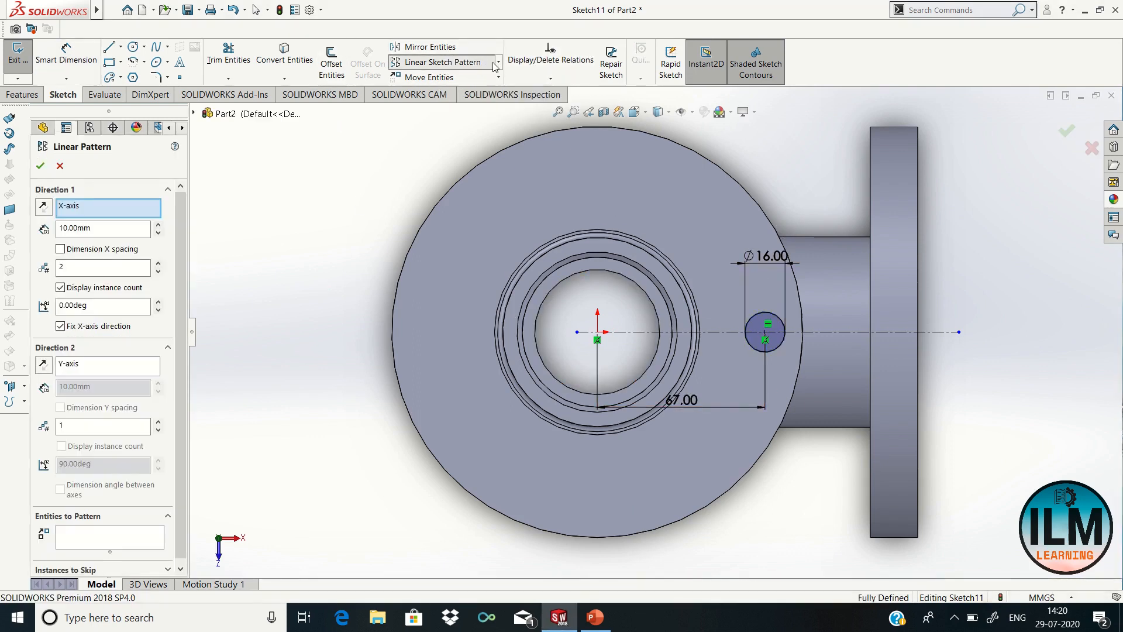
pyautogui.click(60, 166)
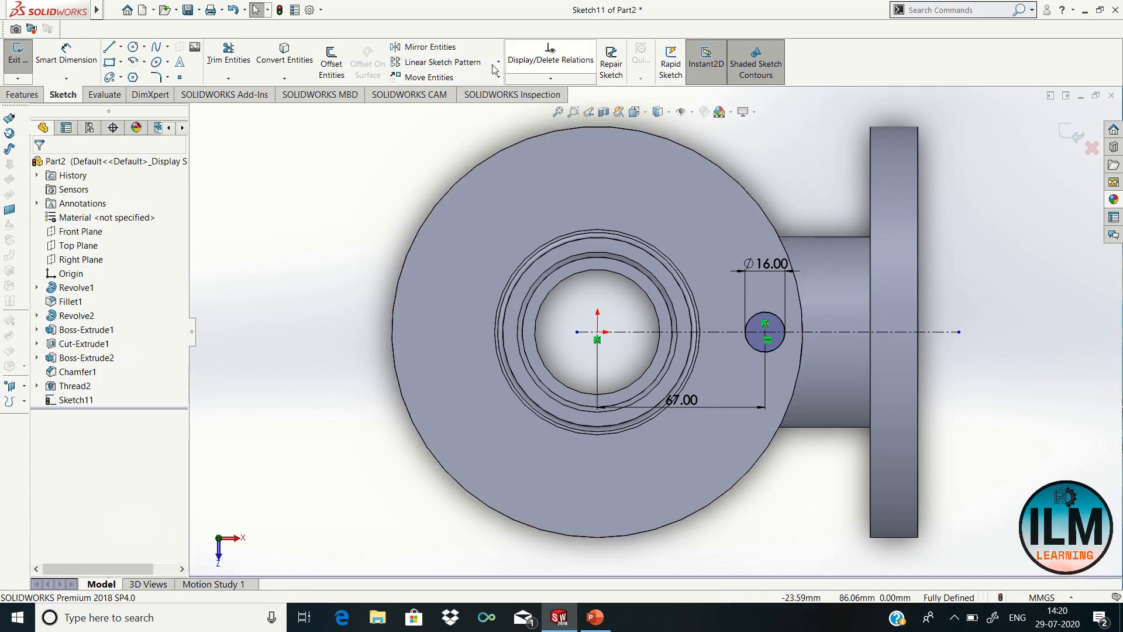
pyautogui.click(499, 68)
pyautogui.click(481, 92)
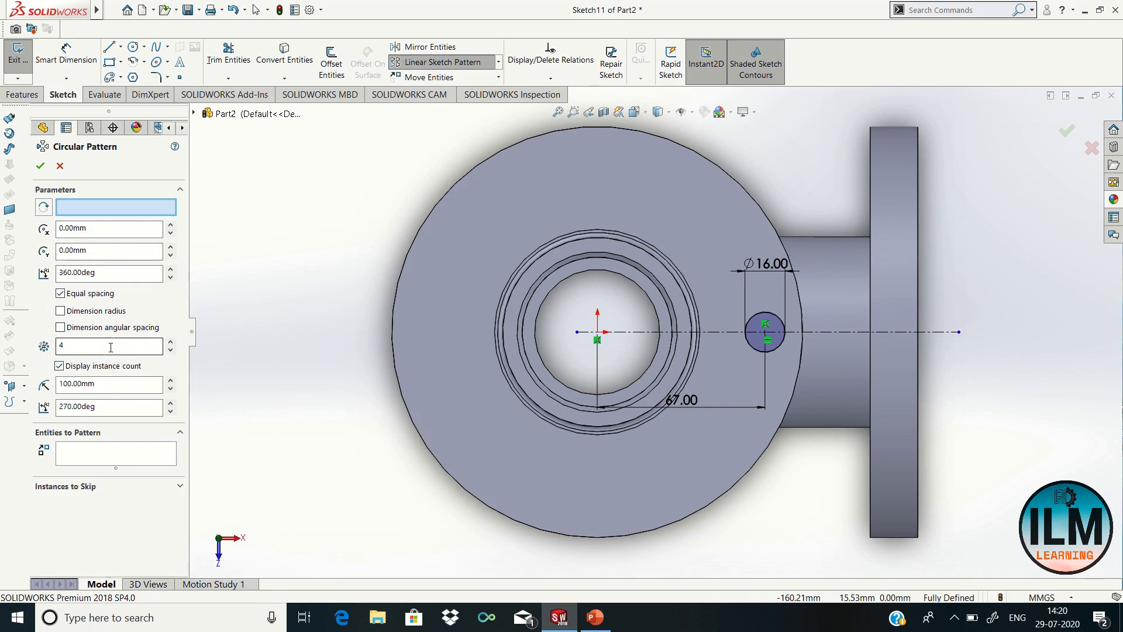
pyautogui.click(757, 352)
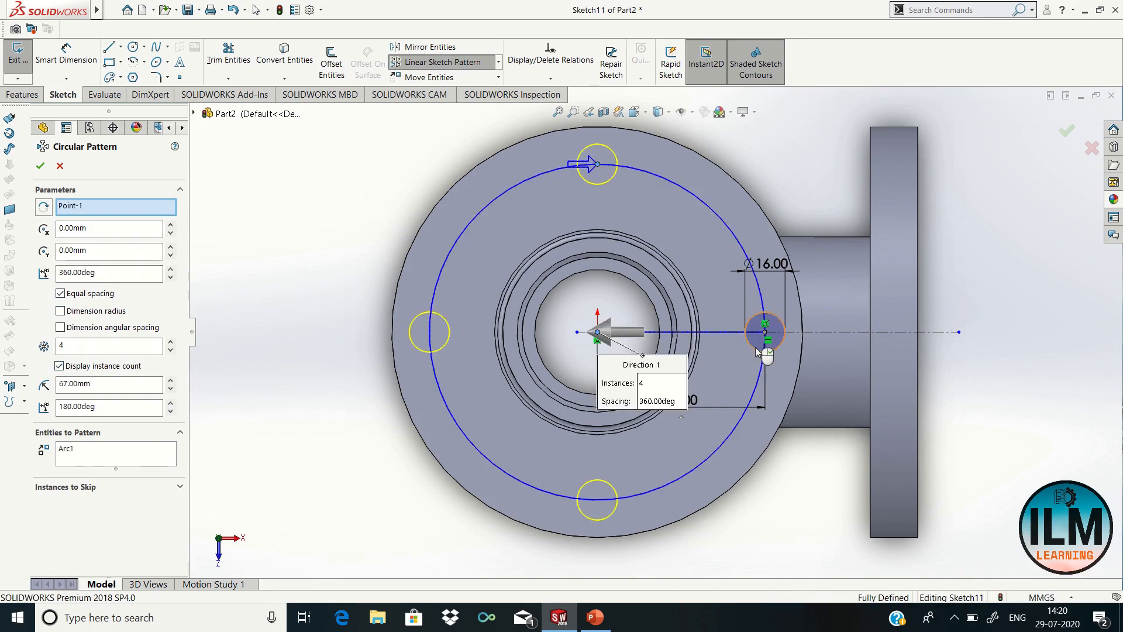
pyautogui.click(40, 166)
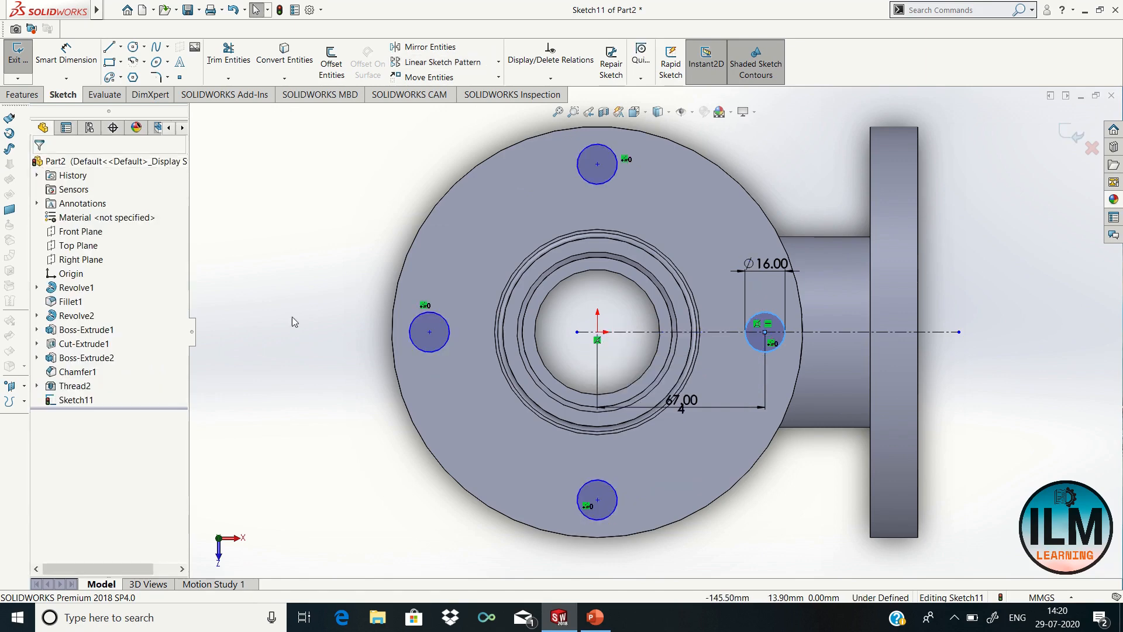
# Step: Cut the four patterned circles into the upper flange as blind holes 19 mm deep
pyautogui.click(22, 95)
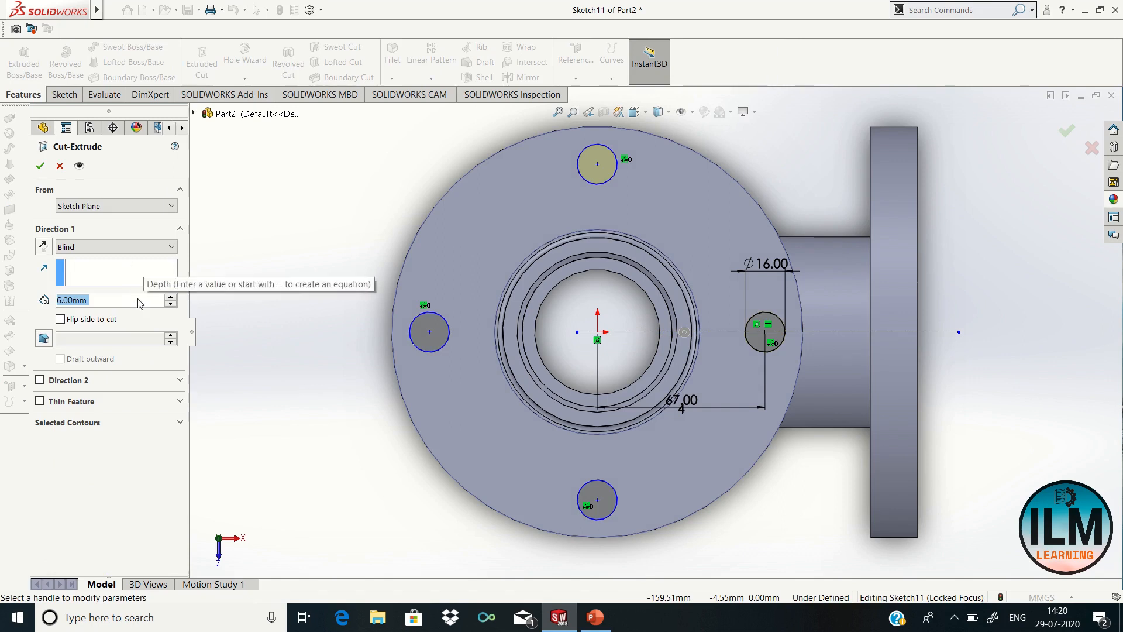
pyautogui.write('19')
pyautogui.click(41, 167)
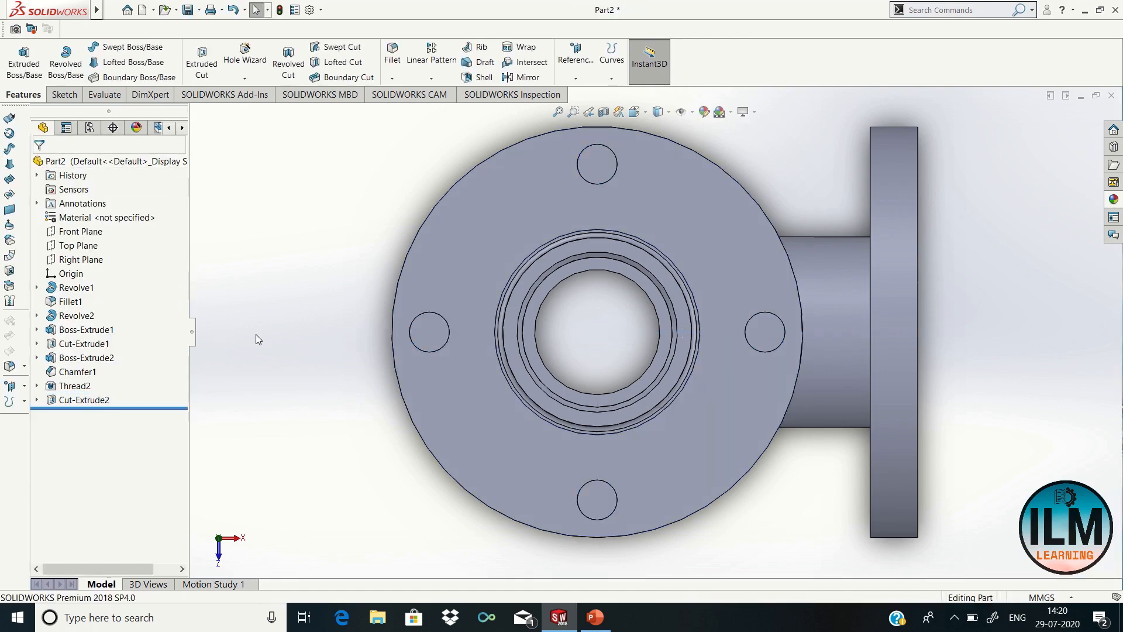
# Step: Cut a right-hand M16x1.5 metric tap thread 21 mm deep from the top edge of the upper flange's front bolt hole
pyautogui.rightClick(281, 403)
pyautogui.click(328, 458)
pyautogui.moveTo(329, 456); pyautogui.dragTo(766, 336)
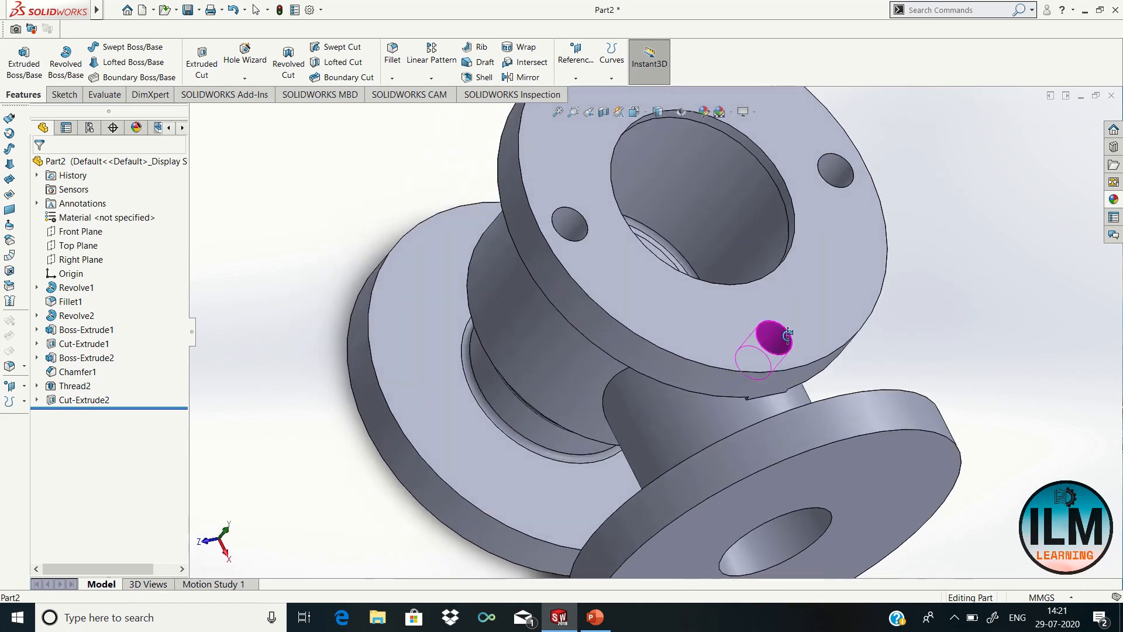
pyautogui.rightClick(308, 216)
pyautogui.click(327, 226)
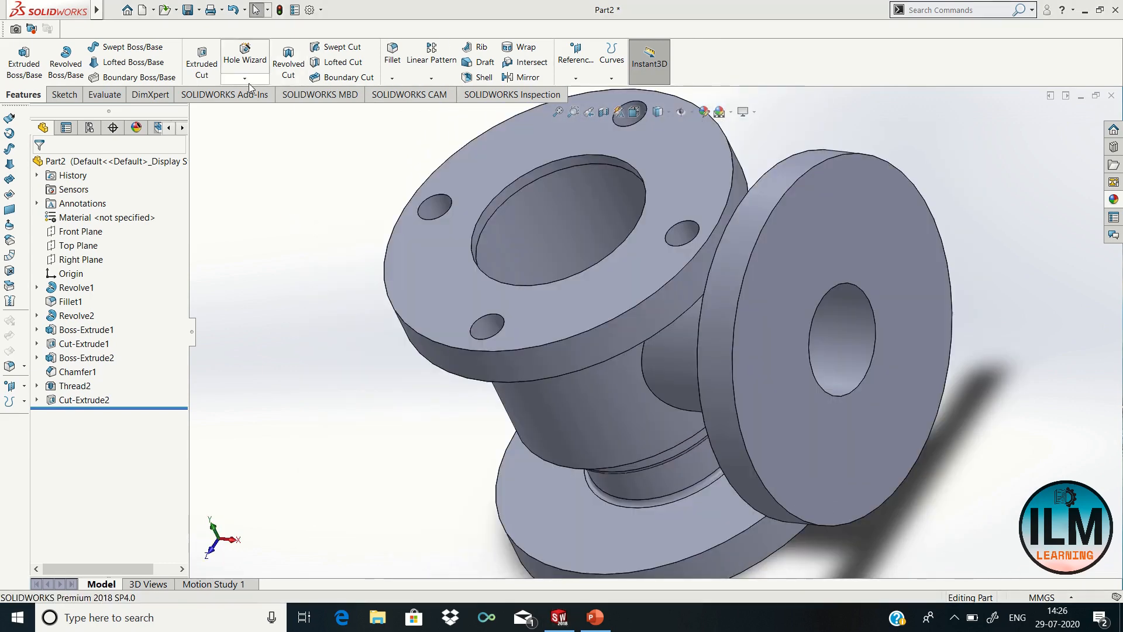
pyautogui.click(248, 82)
pyautogui.click(256, 122)
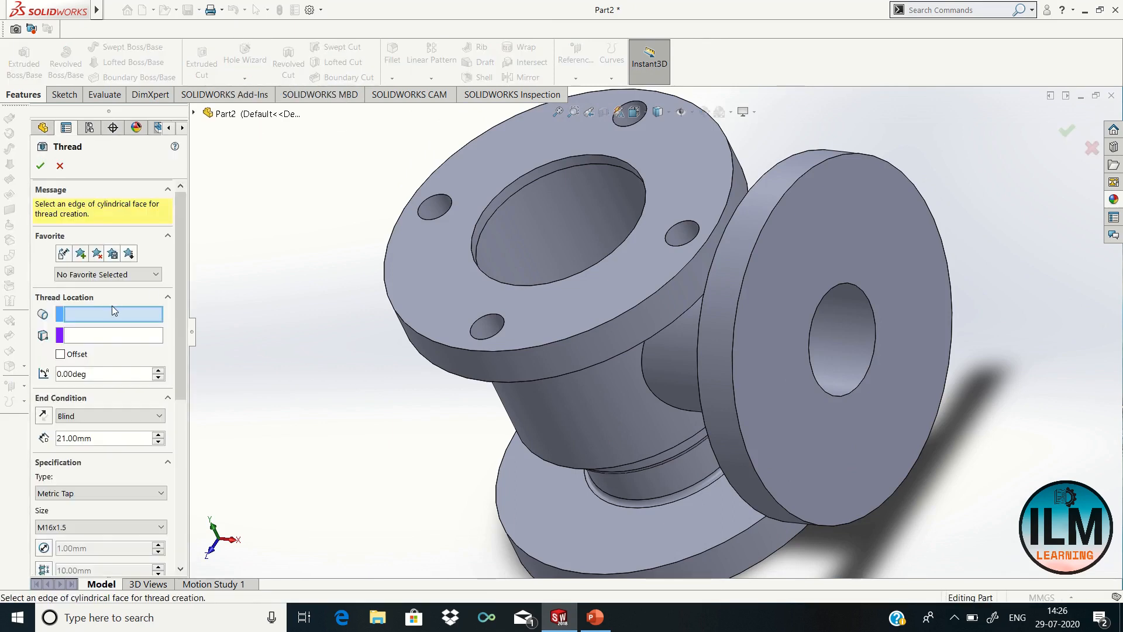
pyautogui.click(497, 313)
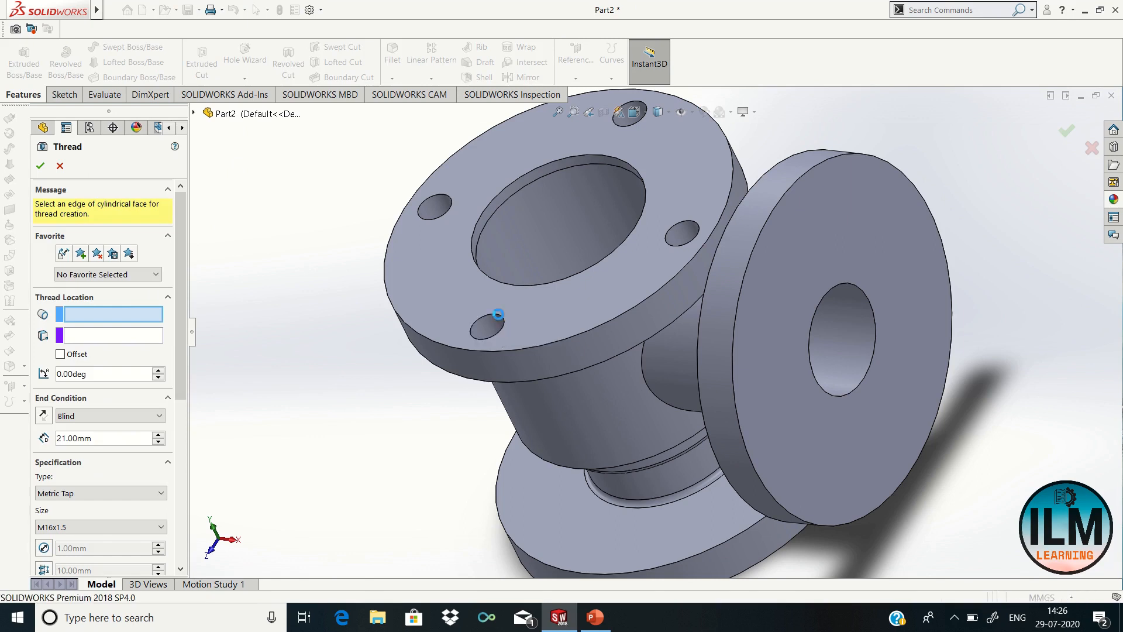
pyautogui.click(691, 225)
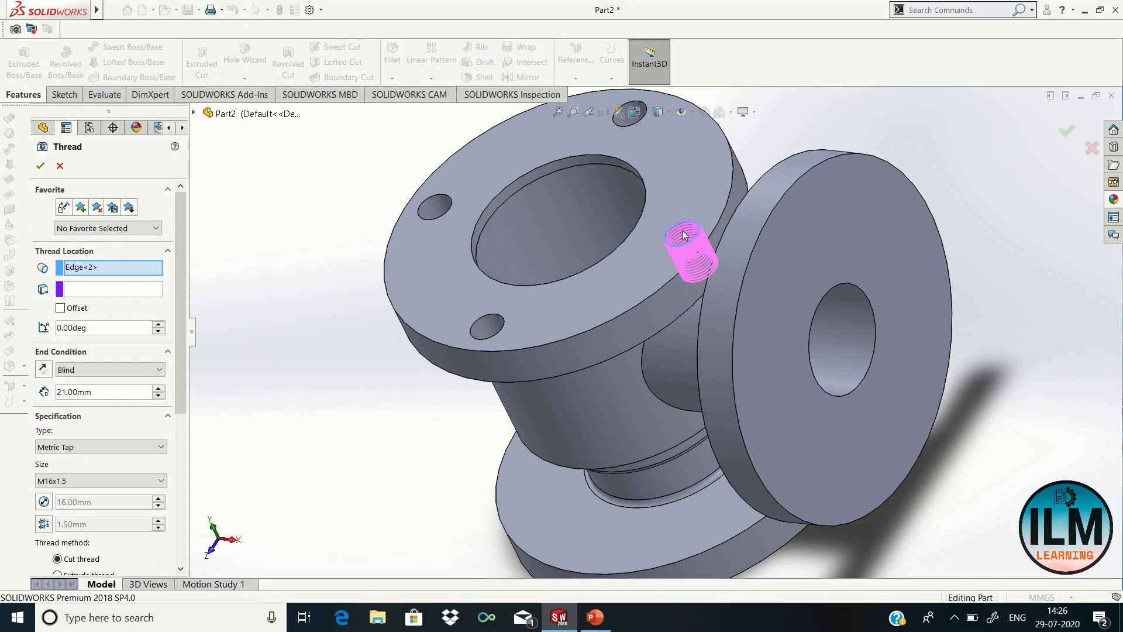
pyautogui.click(482, 323)
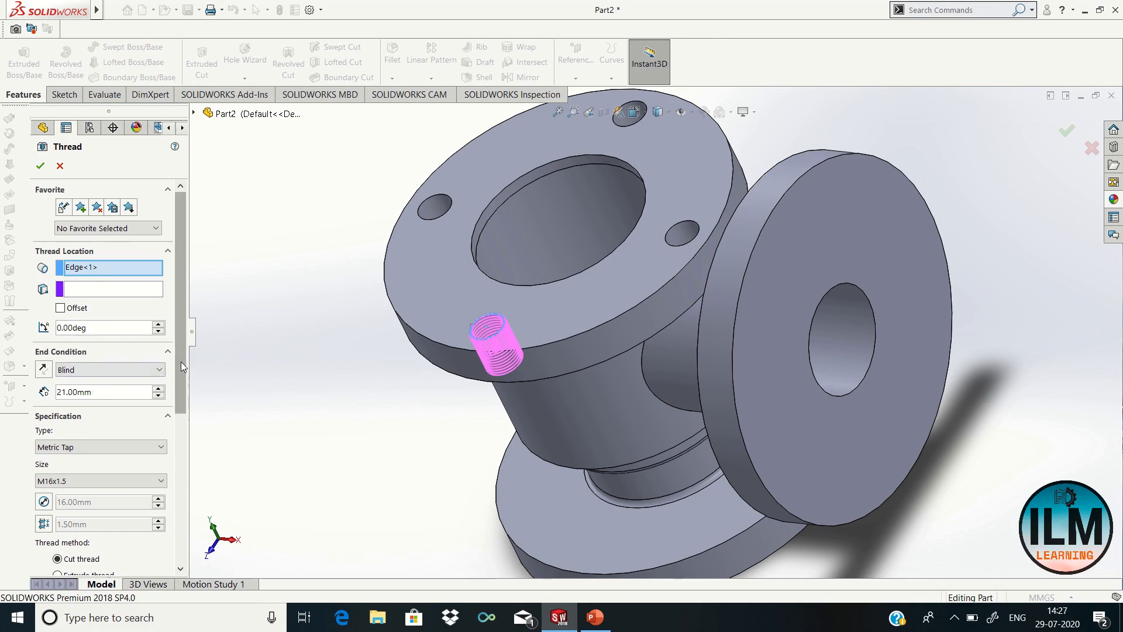
pyautogui.scroll(-3, 178, 374)
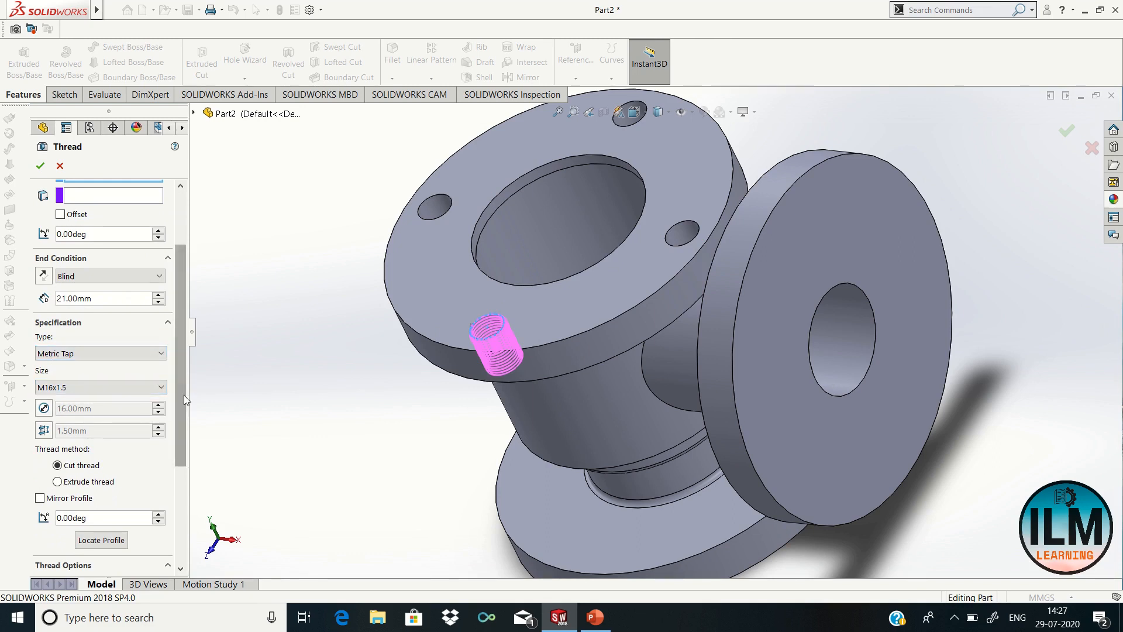
pyautogui.scroll(-2, 178, 395)
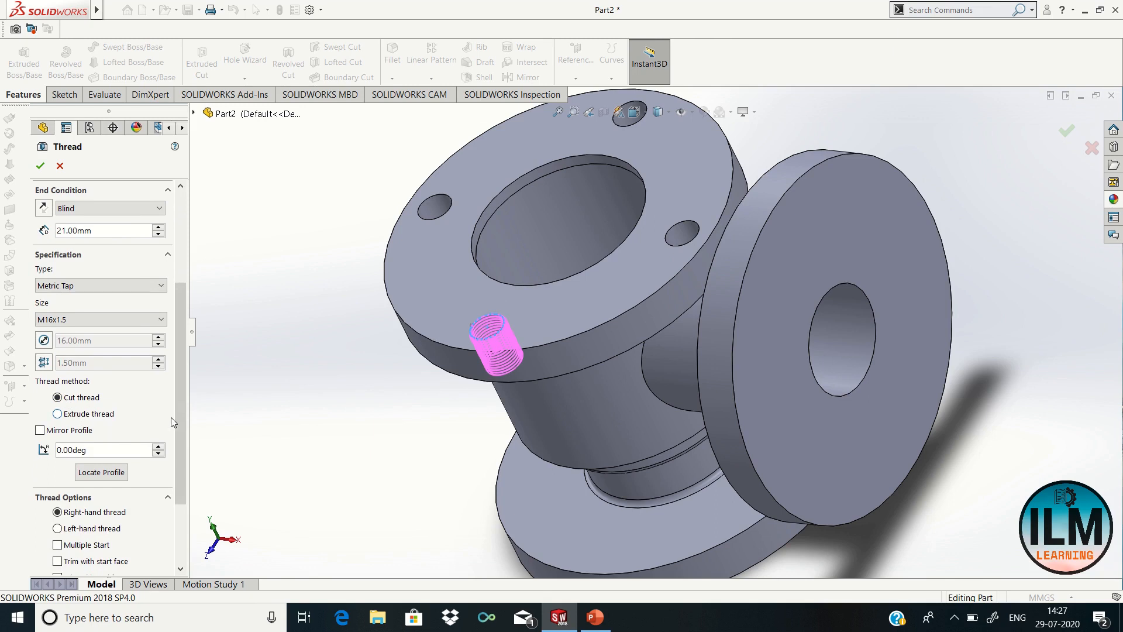
pyautogui.scroll(-2, 181, 408)
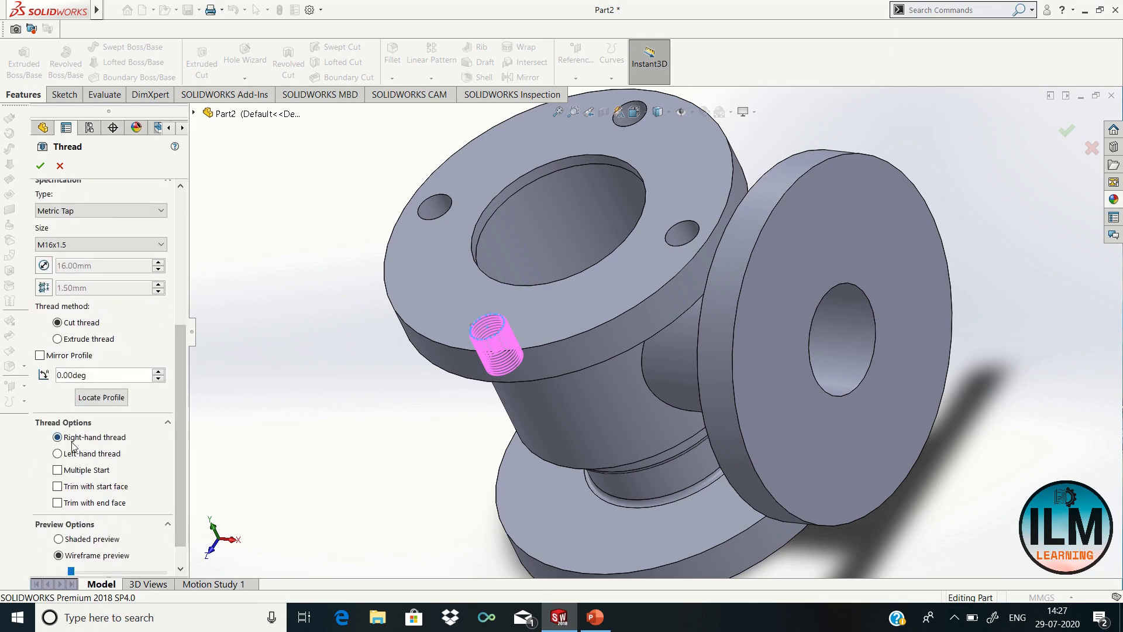
pyautogui.scroll(-1, 179, 428)
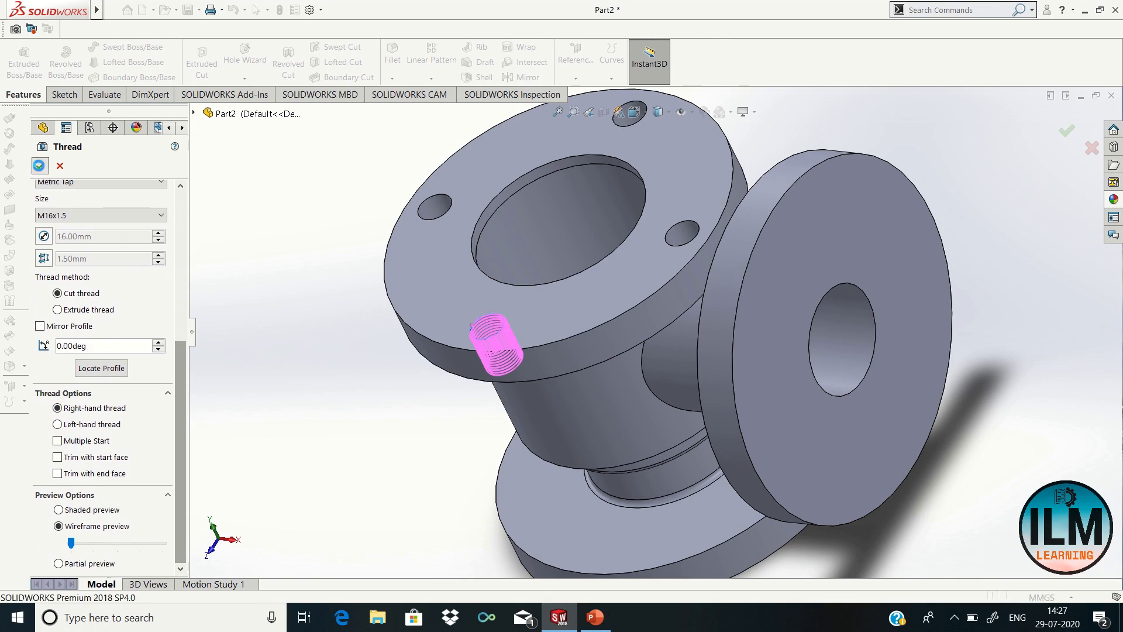
pyautogui.click(40, 167)
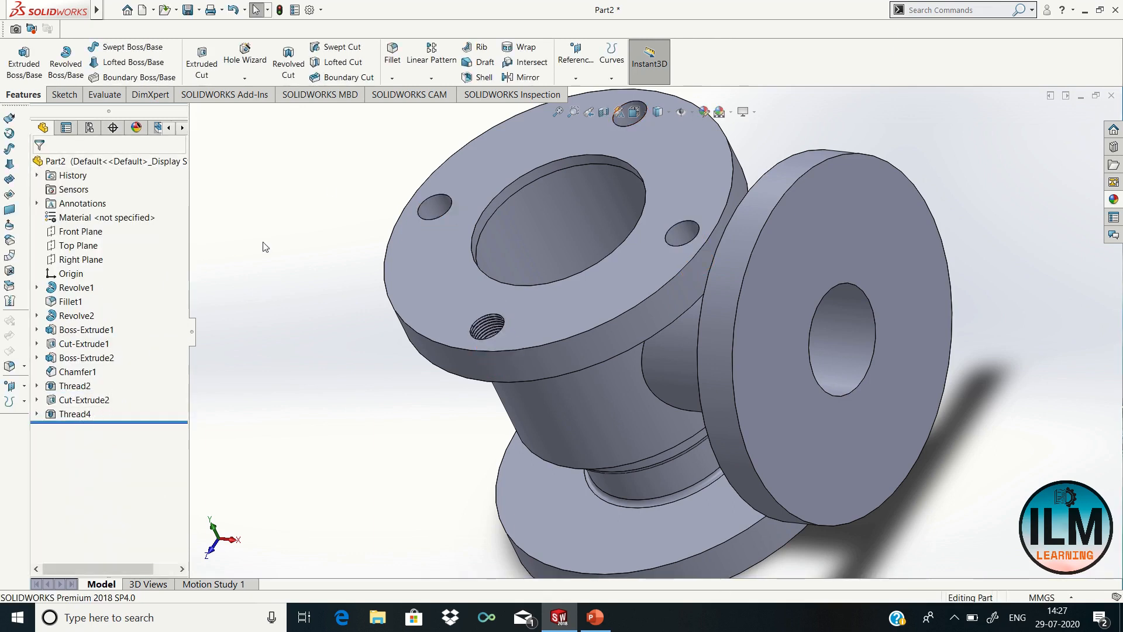
# Step: Pattern the bolt-hole thread circularly about the upper flange's bore edge as four equally spaced instances over 360 degrees
pyautogui.click(431, 78)
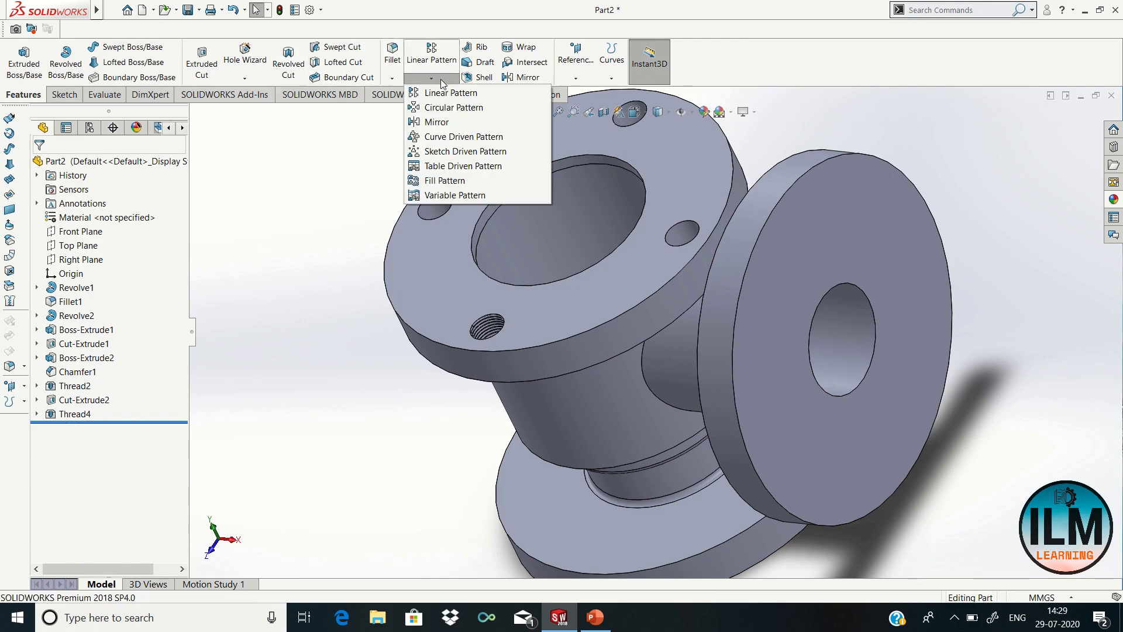
pyautogui.click(444, 89)
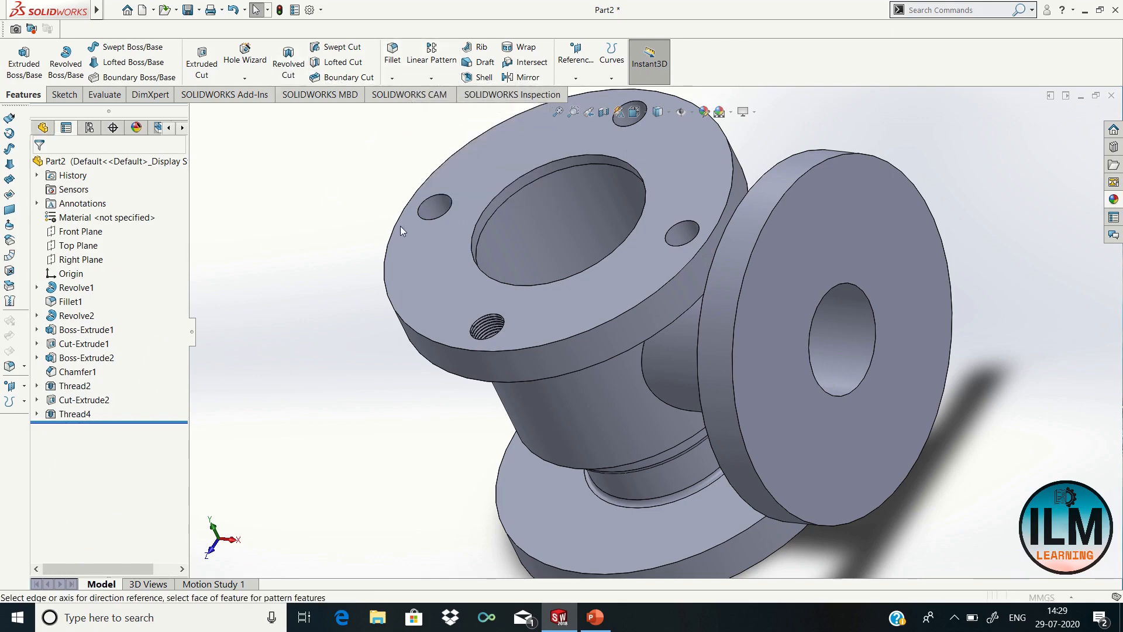
pyautogui.click(105, 354)
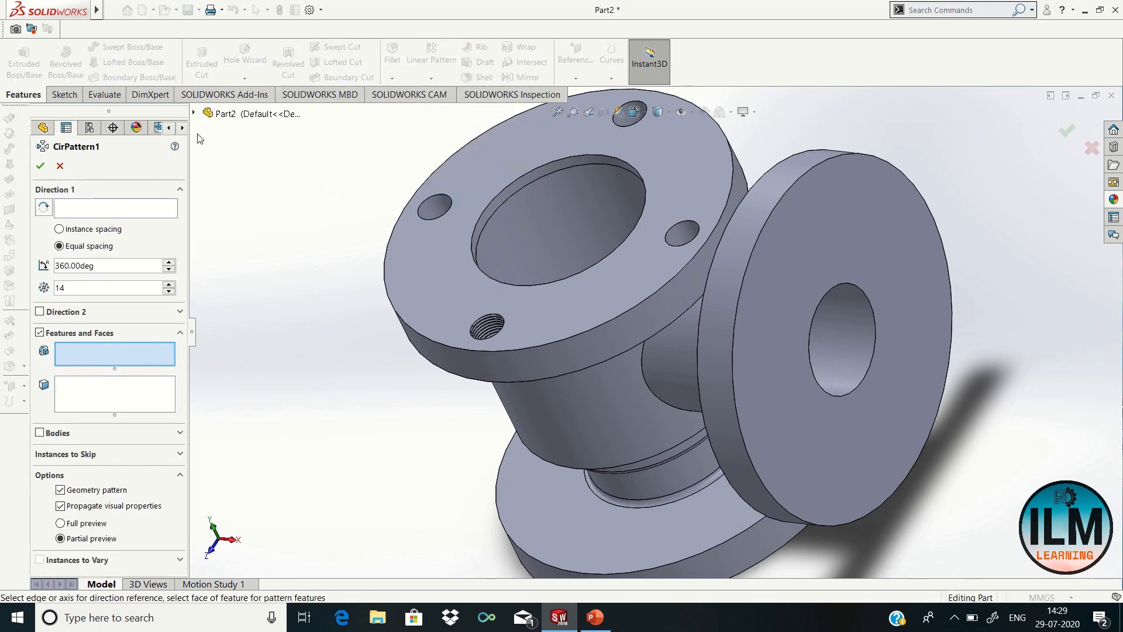
pyautogui.click(194, 112)
pyautogui.click(240, 366)
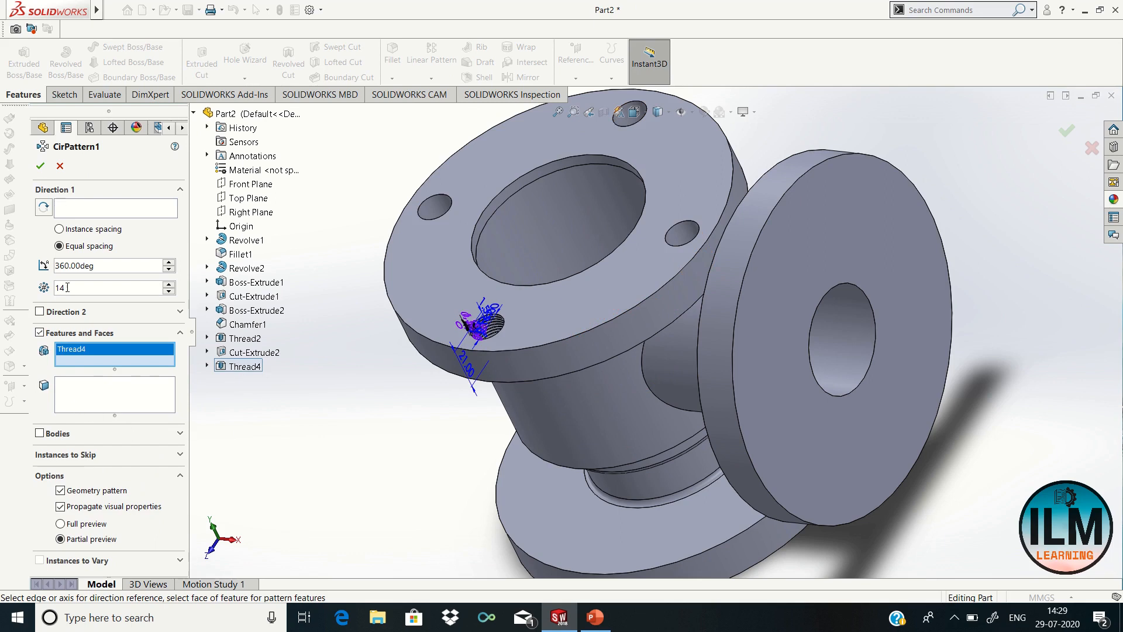
pyautogui.press('BackSpace')
pyautogui.press('BackSpace')
pyautogui.write('4')
pyautogui.click(116, 209)
pyautogui.click(479, 223)
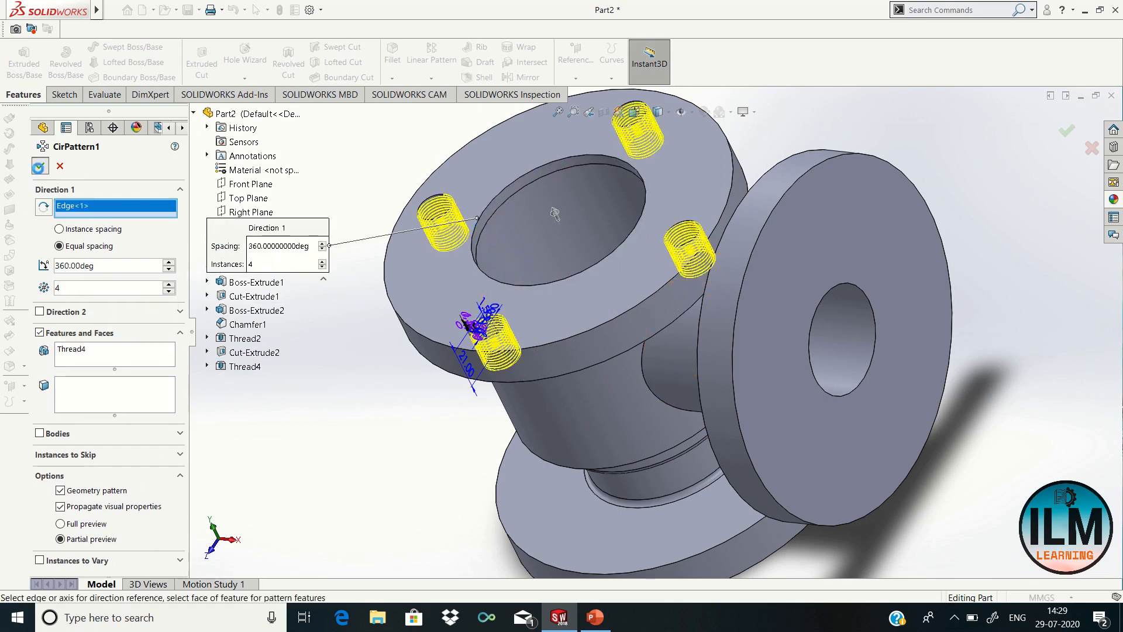
pyautogui.press('Return')
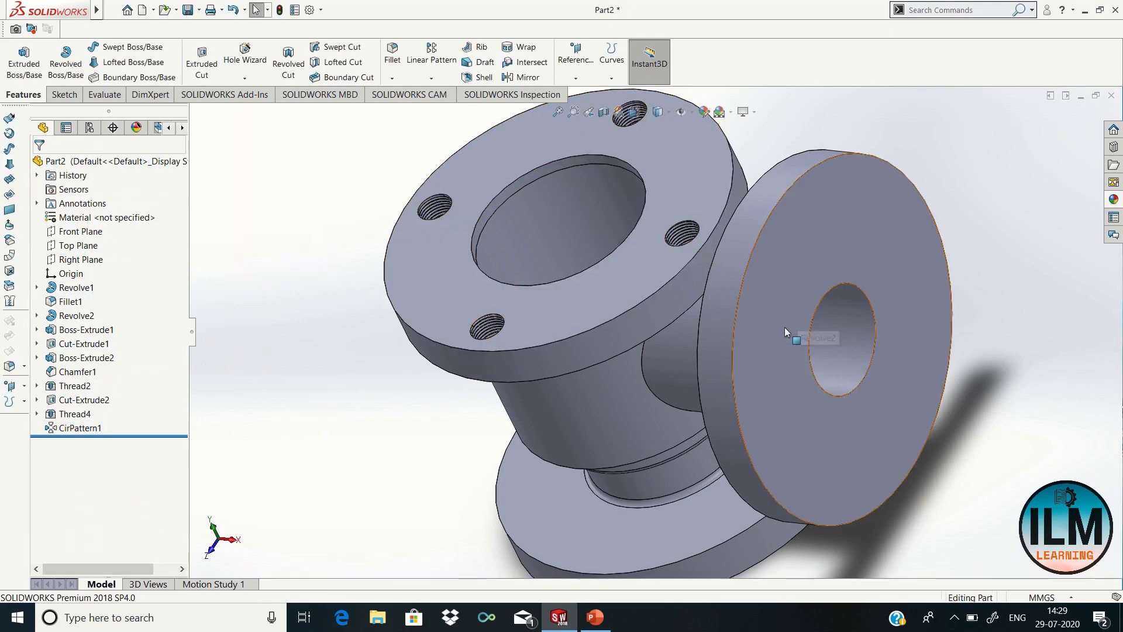
# Step: Start a sketch on the side flange's outer face and draw a horizontal centerline about 218 mm long through the flange's center
pyautogui.rightClick(784, 328)
pyautogui.click(865, 312)
pyautogui.rightClick(718, 227)
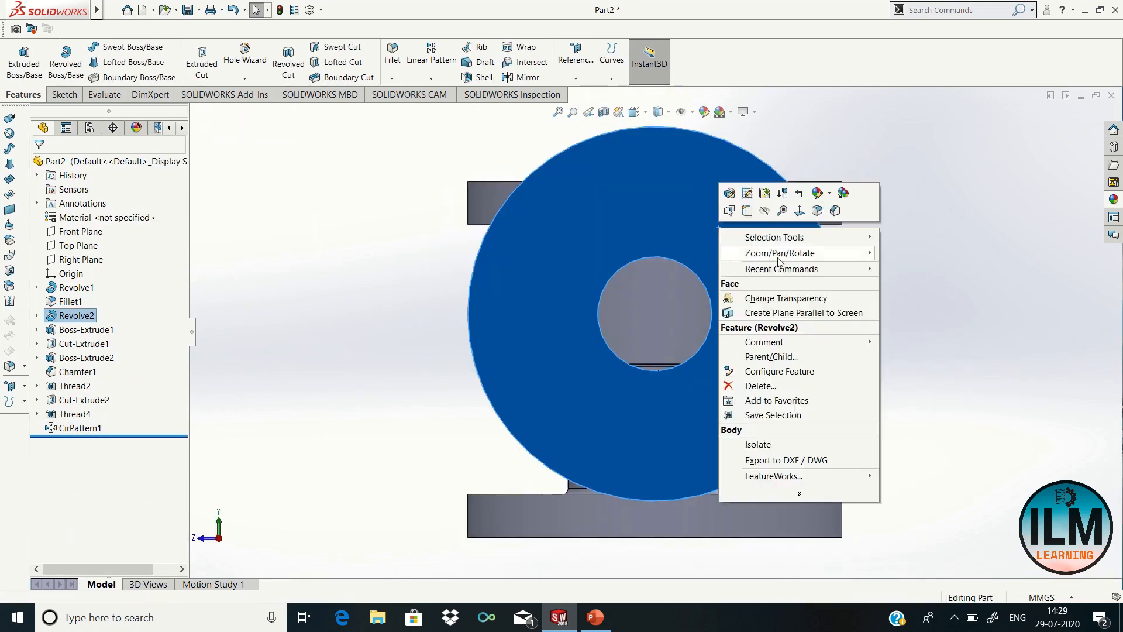
pyautogui.click(750, 212)
pyautogui.click(120, 47)
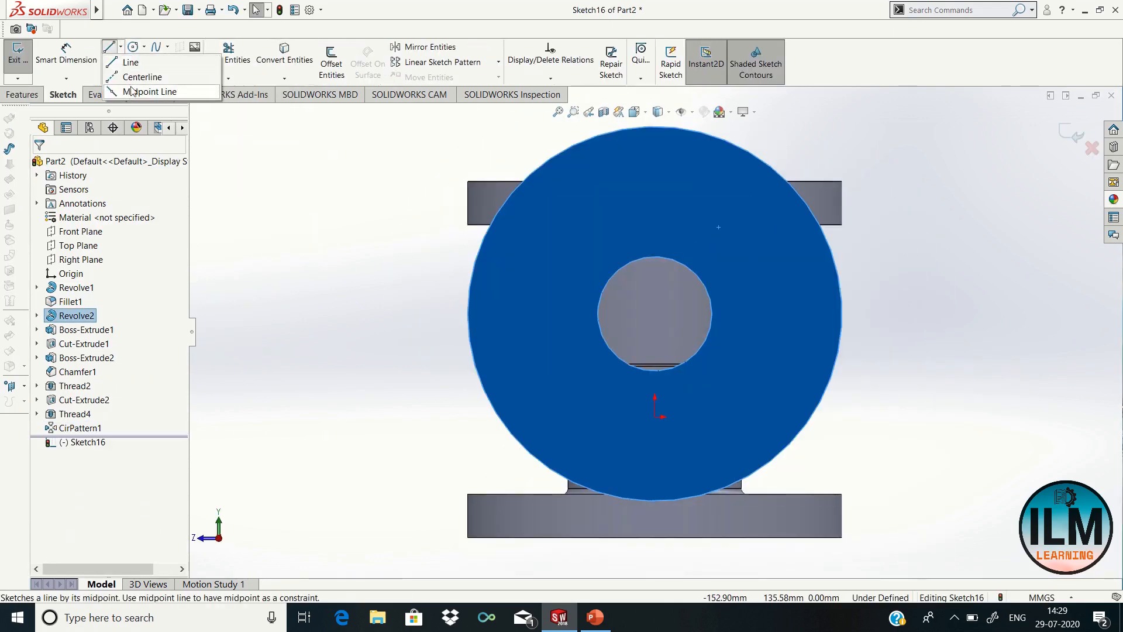
pyautogui.click(141, 75)
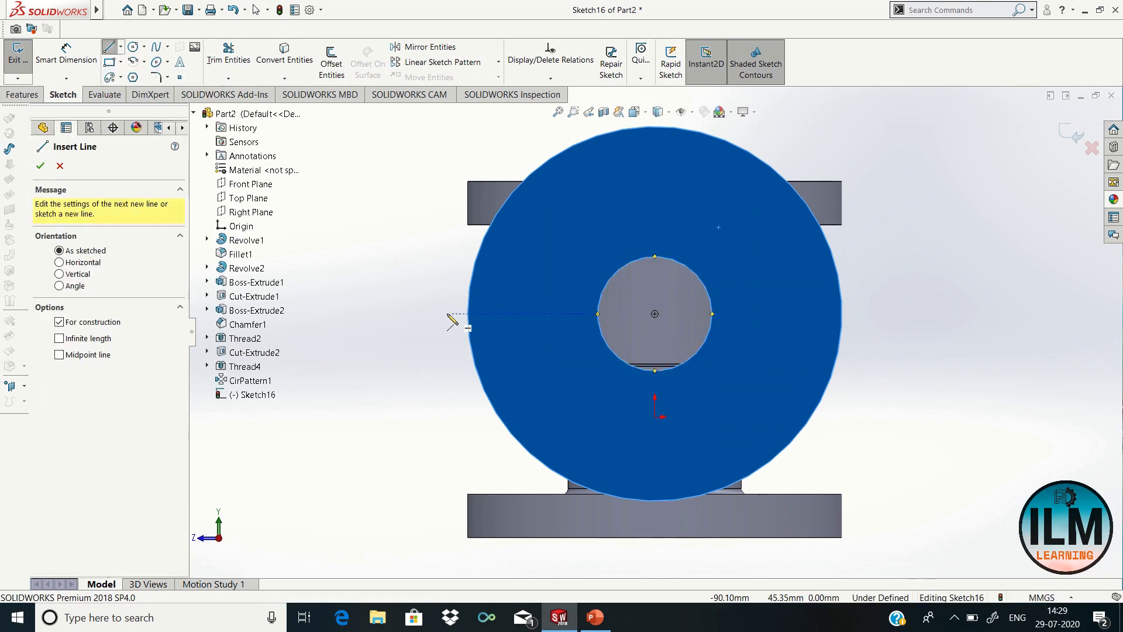
pyautogui.click(447, 314)
pyautogui.click(947, 314)
pyautogui.rightClick(948, 318)
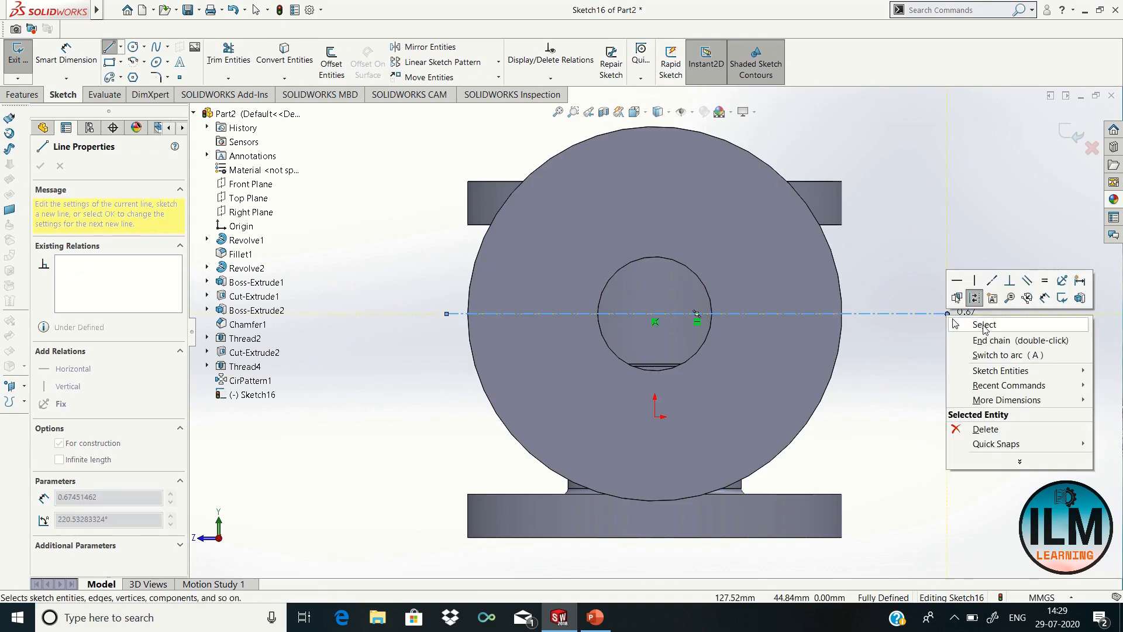
pyautogui.click(984, 325)
# Step: Sketch an inclined centerline about 77 mm long from the side flange's center toward its upper right, at about 38 degrees
pyautogui.click(121, 47)
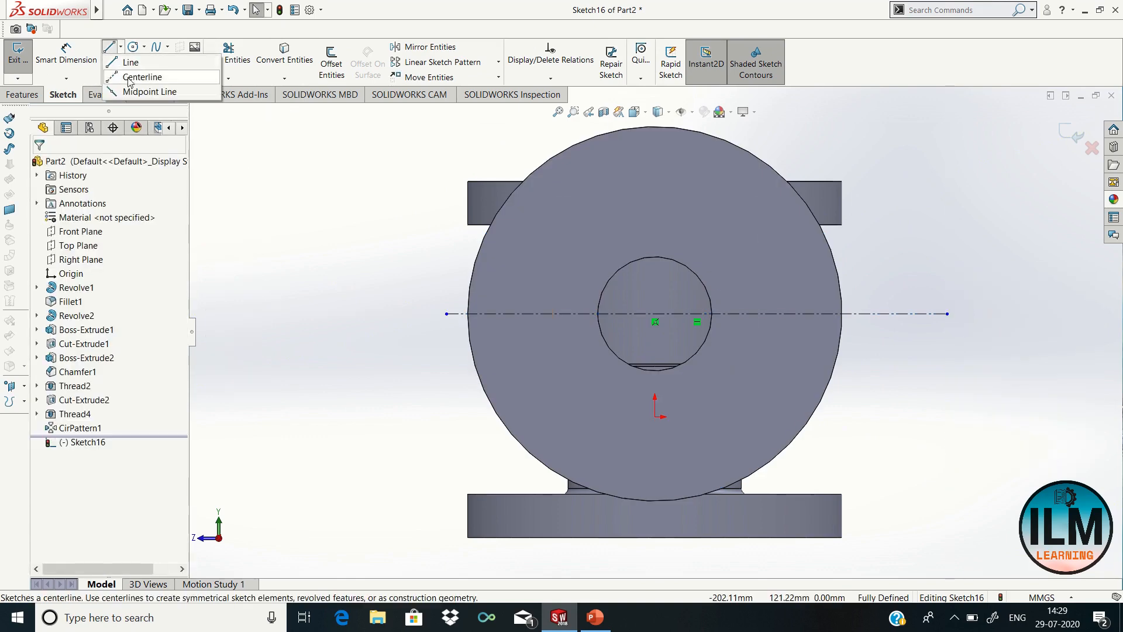
pyautogui.click(141, 76)
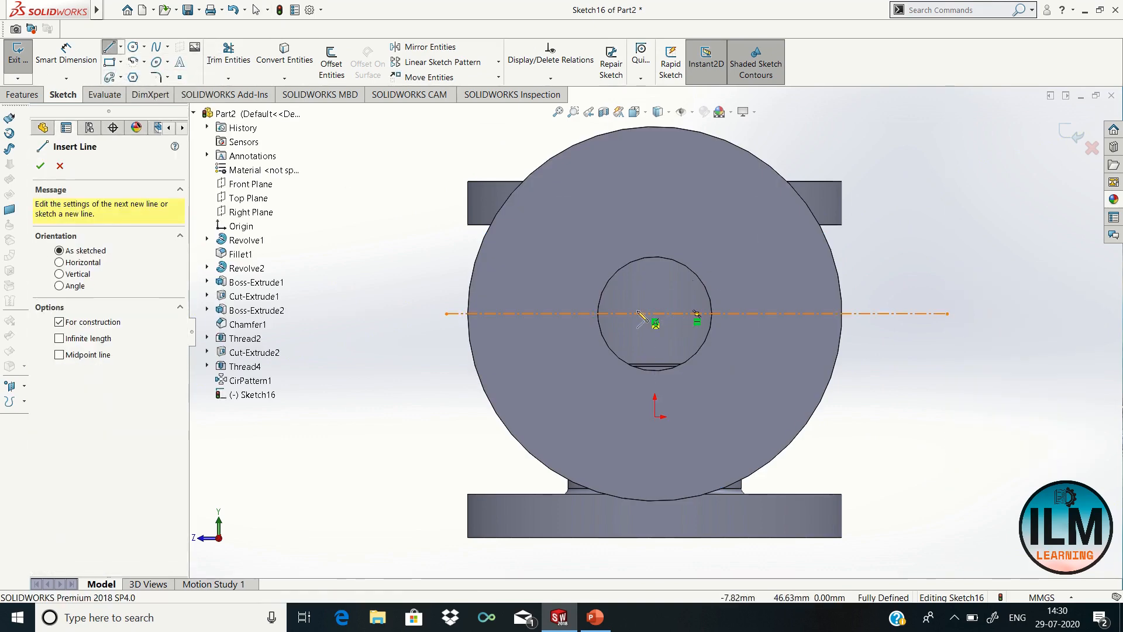
pyautogui.click(655, 314)
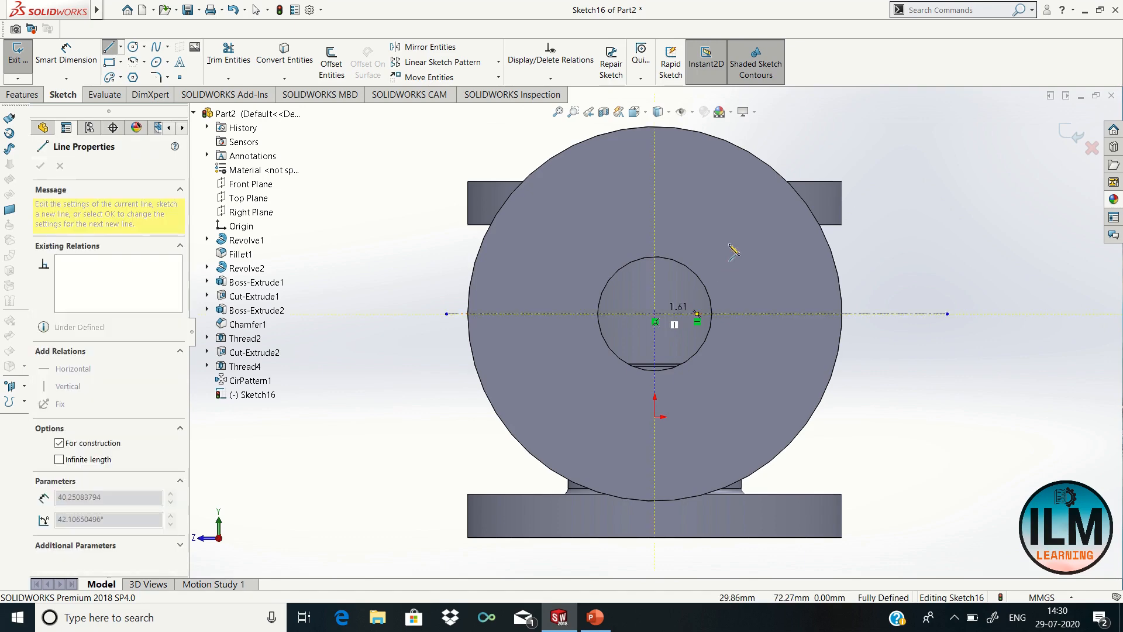
pyautogui.rightClick(792, 204)
pyautogui.click(832, 219)
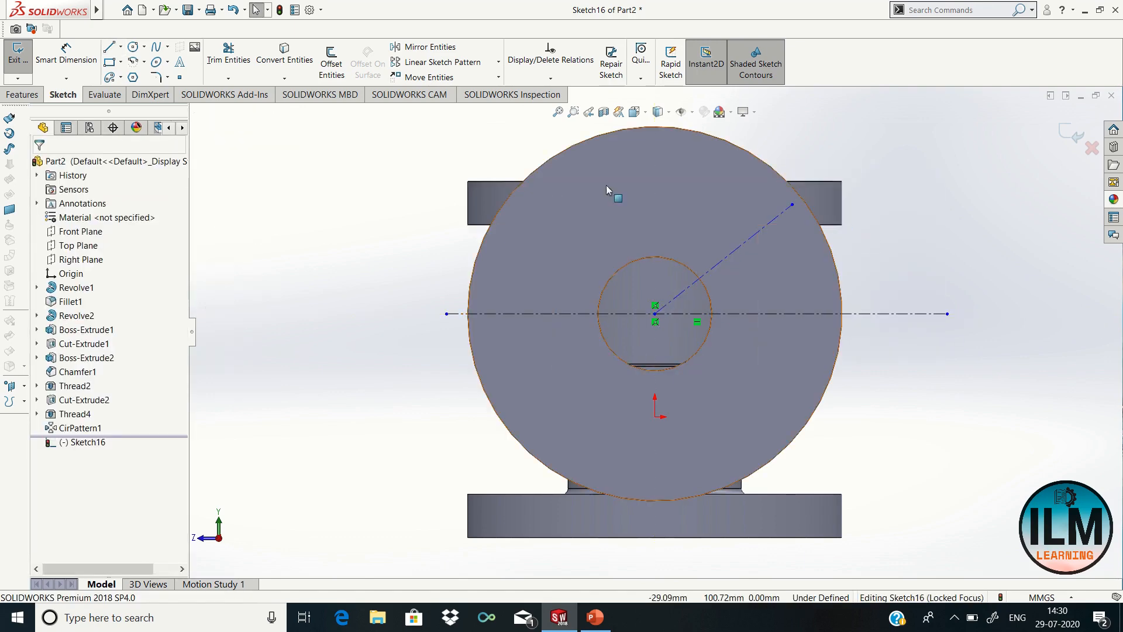
# Step: Dimension the angle between the horizontal and inclined centerlines at 45 degrees
pyautogui.click(67, 59)
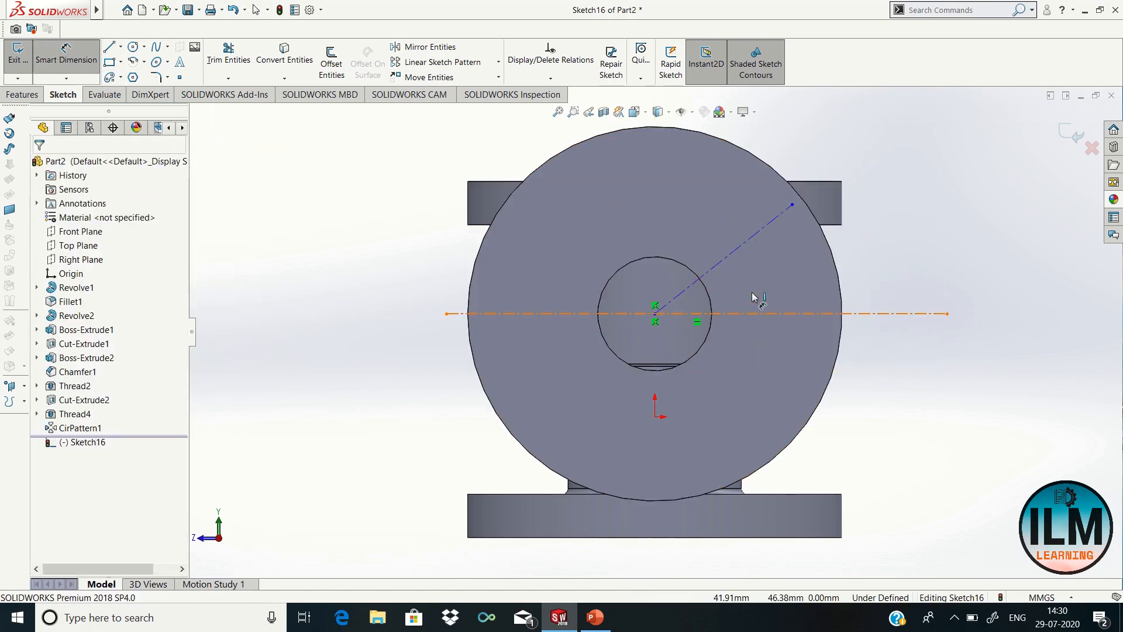
pyautogui.click(752, 314)
pyautogui.click(724, 263)
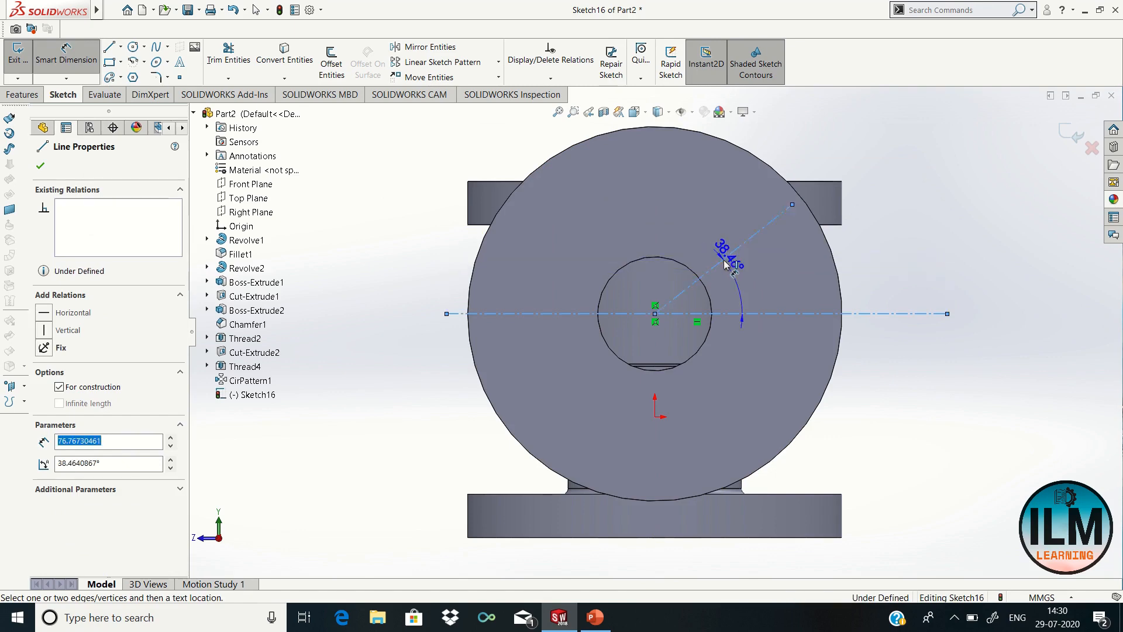
pyautogui.click(750, 285)
pyautogui.write('45')
pyautogui.press('Return')
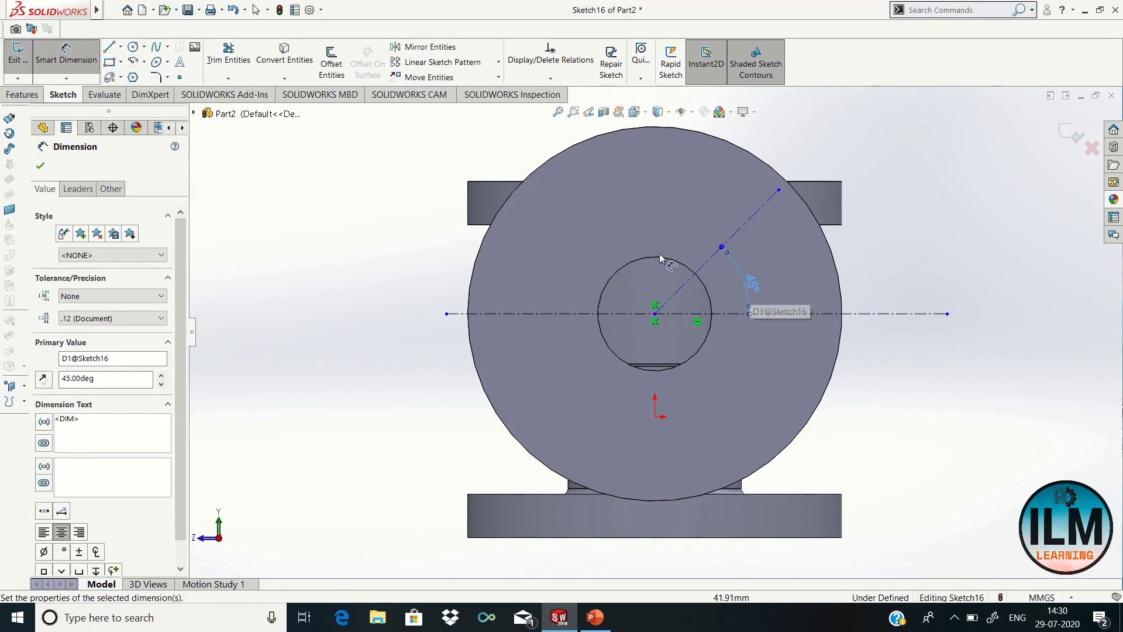
pyautogui.press('Escape')
# Step: Sketch a circle about 22.6 mm in diameter on the inclined centerline, centred about 57 mm from the side flange's center
pyautogui.click(133, 47)
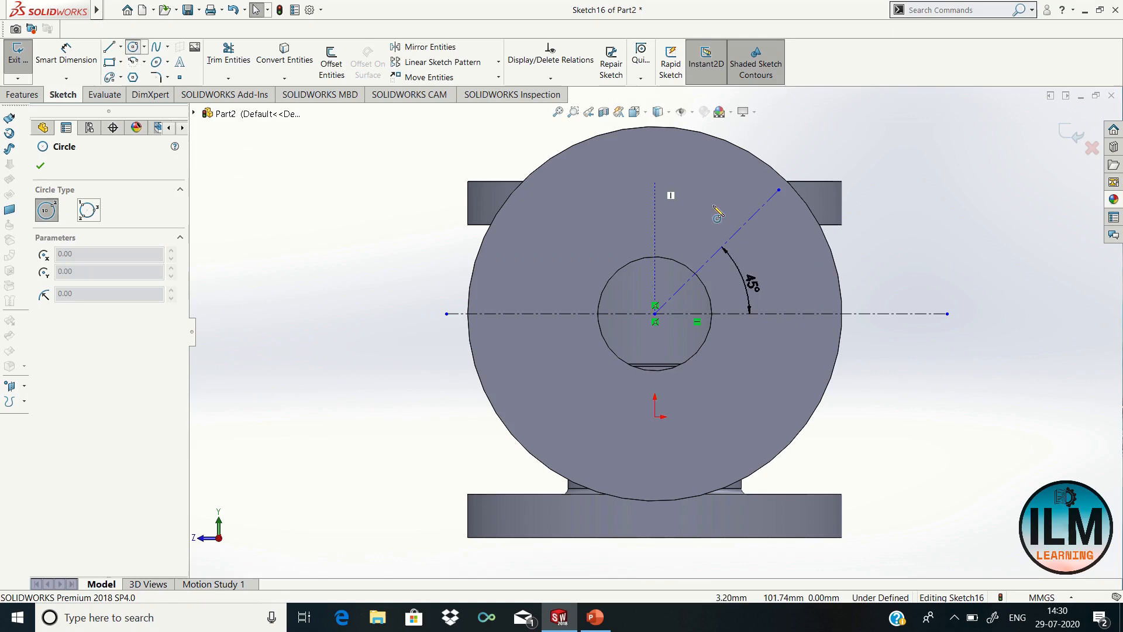
pyautogui.click(747, 221)
pyautogui.click(766, 237)
pyautogui.rightClick(764, 194)
pyautogui.click(787, 246)
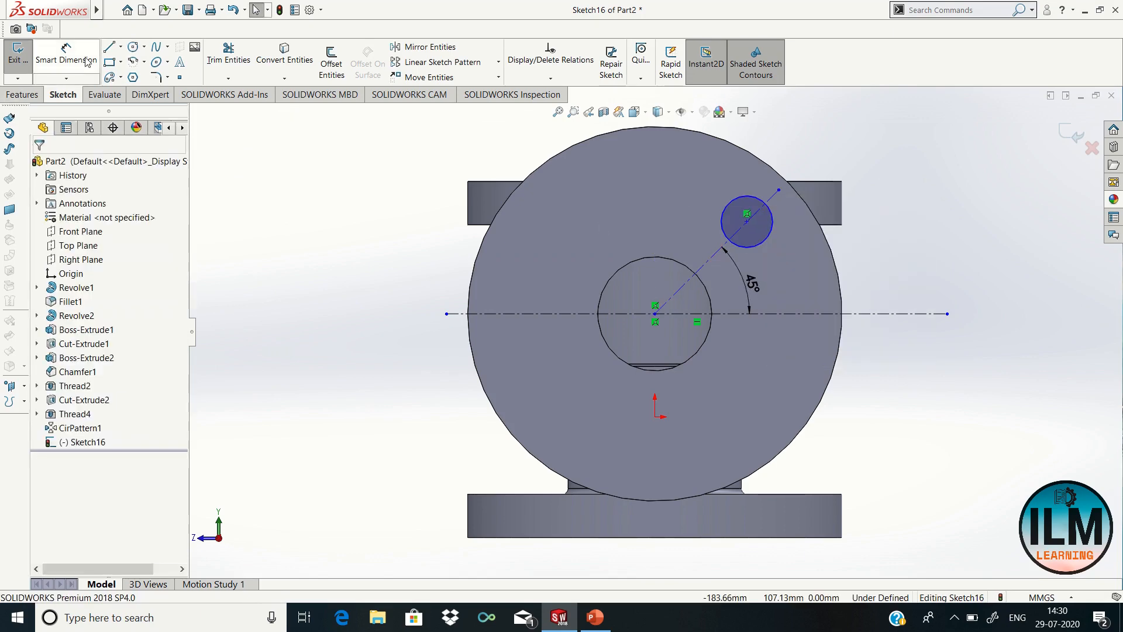
# Step: Dimension the diameter of the circle on the inclined centerline at 16 mm
pyautogui.click(87, 61)
pyautogui.click(767, 244)
pyautogui.click(786, 270)
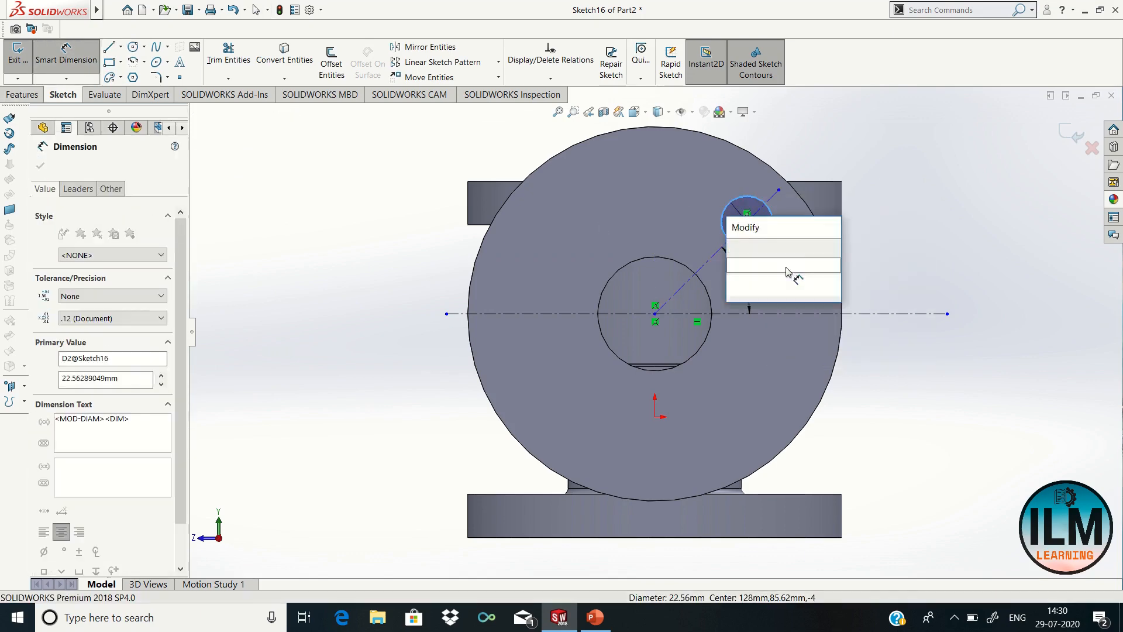
pyautogui.write('16')
pyautogui.press('Return')
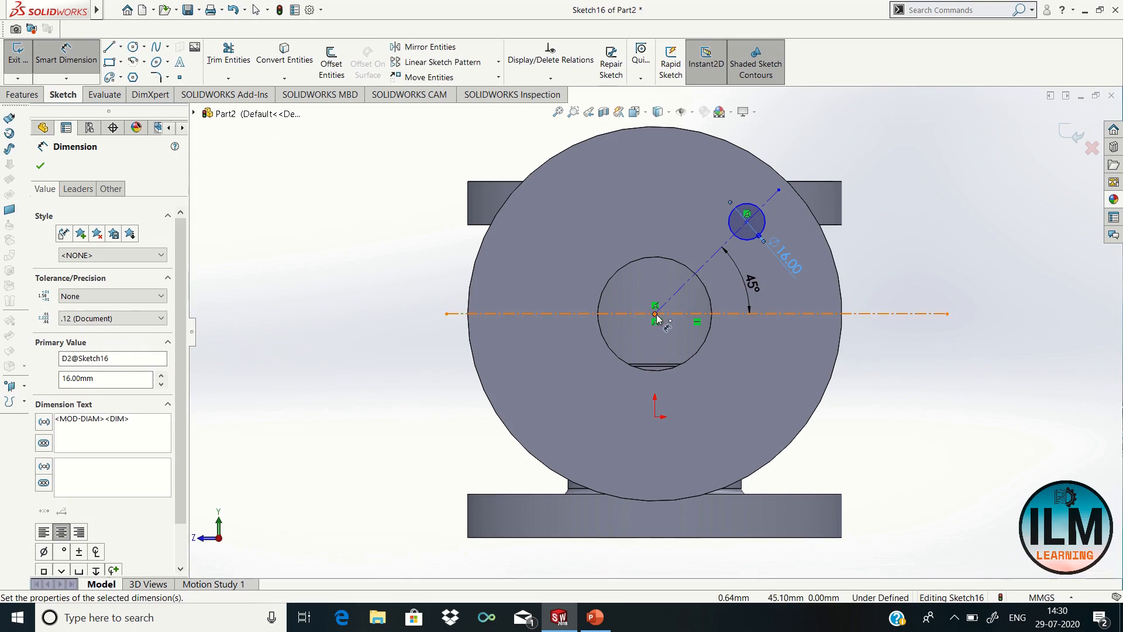
# Step: Dimension the distance from the side flange's center to the small circle's center at 60 mm along the inclined centerline
pyautogui.click(656, 315)
pyautogui.click(747, 224)
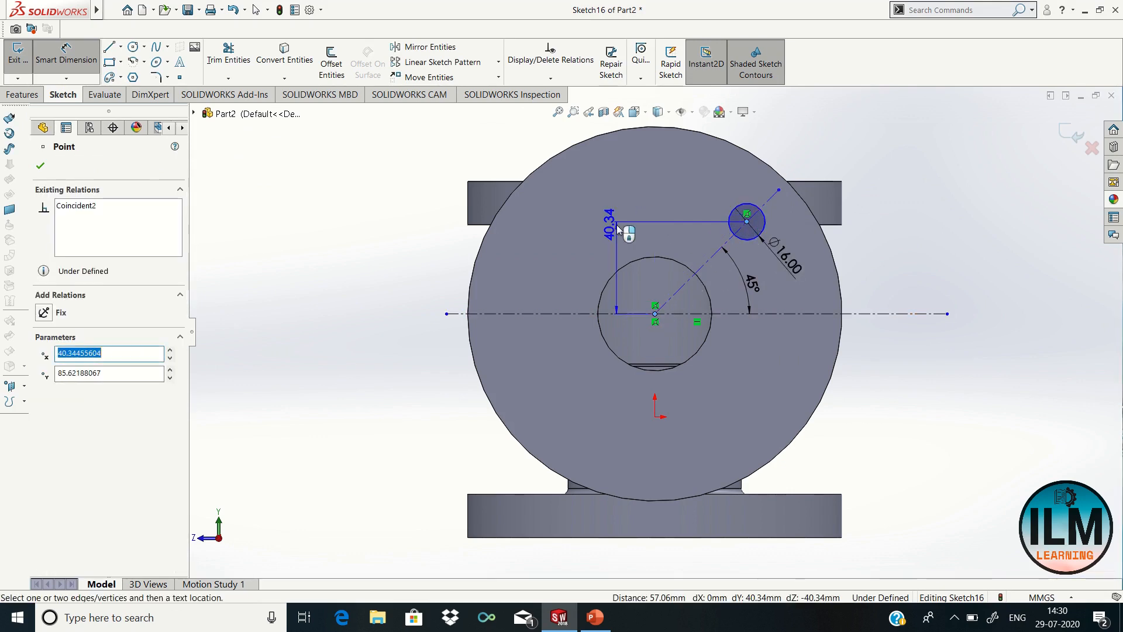
pyautogui.click(644, 212)
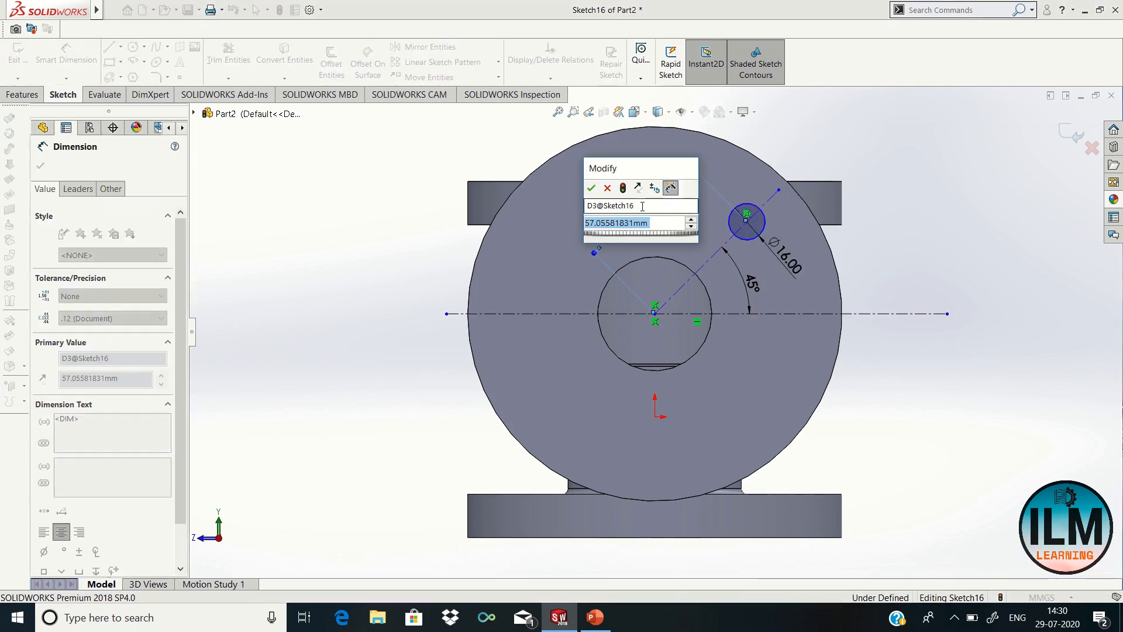
pyautogui.write('60')
pyautogui.press('Return')
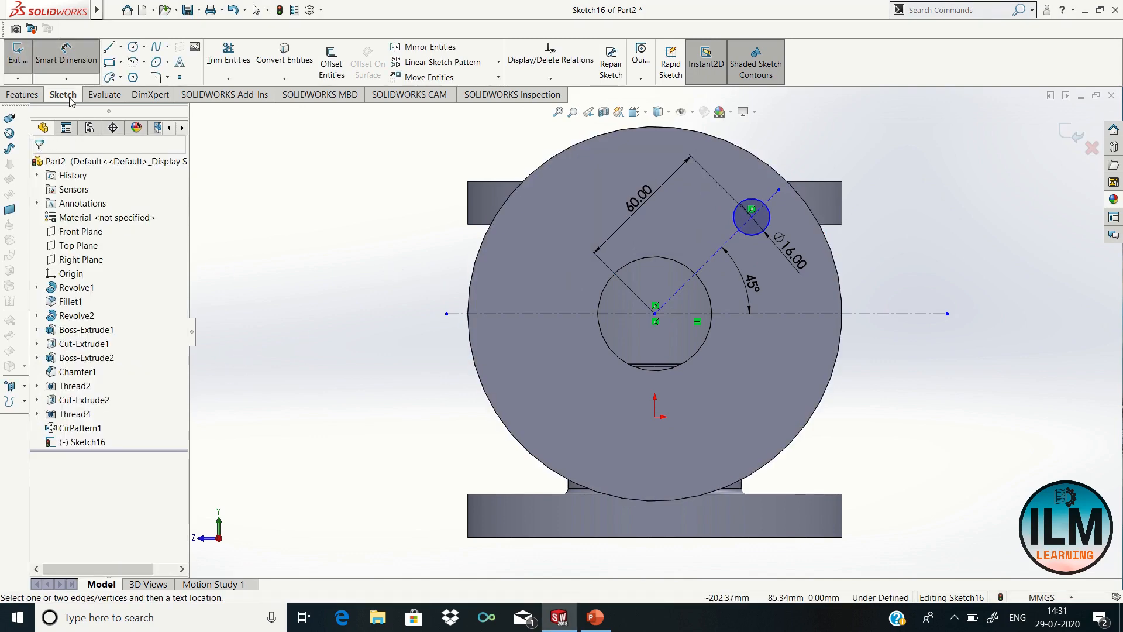
# Step: Cut the 16 mm circle 19 mm deep into the side flange as a blind Extruded Cut
pyautogui.click(23, 94)
pyautogui.click(202, 63)
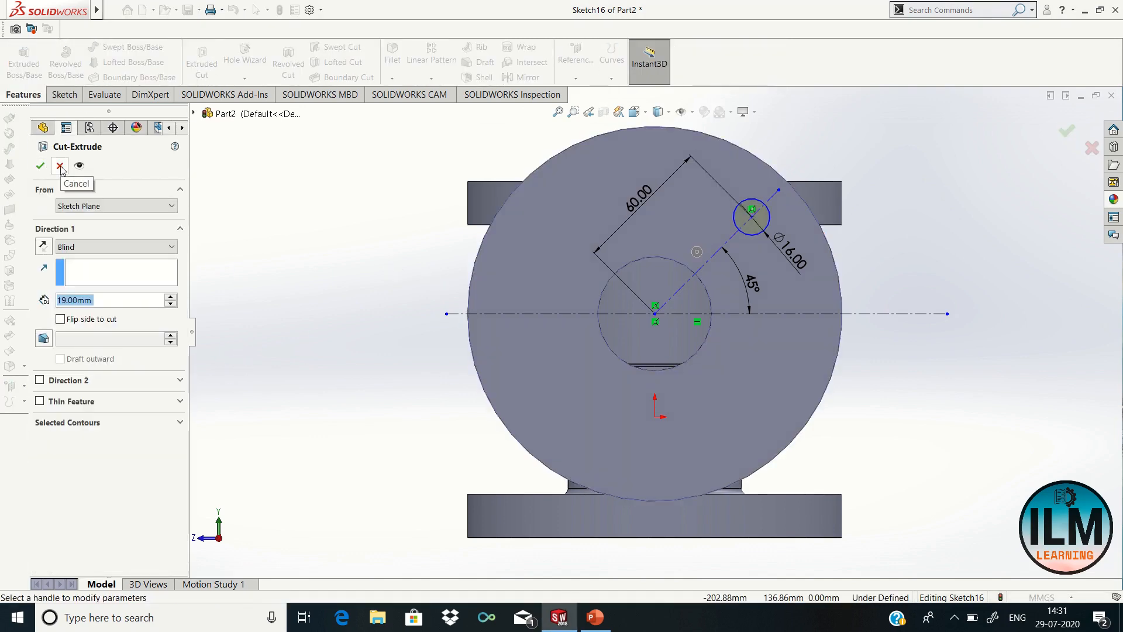
pyautogui.click(40, 166)
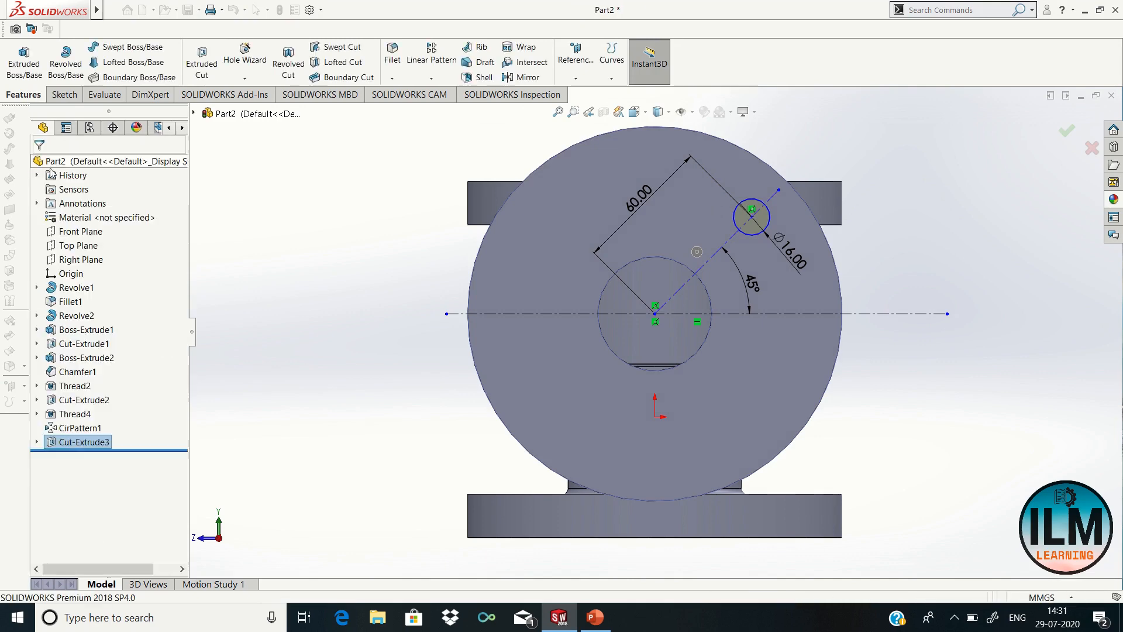
# Step: Circular-pattern the side flange's hole cut around its central bore with 4 equally spaced instances over 360 degrees
pyautogui.click(897, 246)
pyautogui.rightClick(965, 240)
pyautogui.click(1003, 318)
pyautogui.moveTo(1003, 319); pyautogui.dragTo(995, 404)
pyautogui.click(431, 77)
pyautogui.click(462, 108)
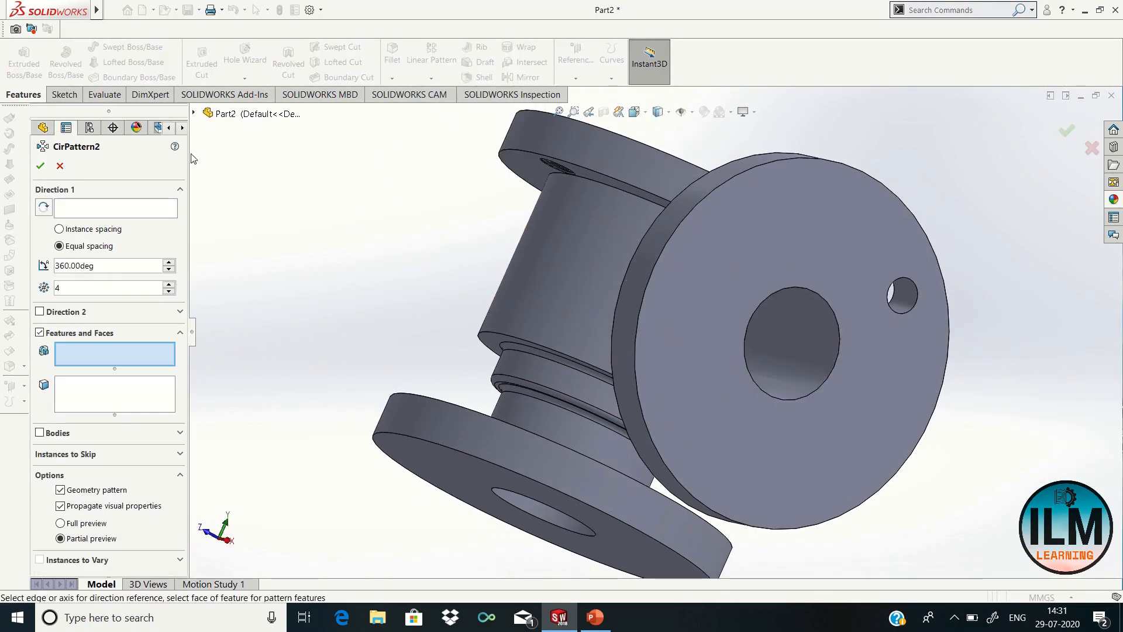
pyautogui.click(193, 112)
pyautogui.click(250, 395)
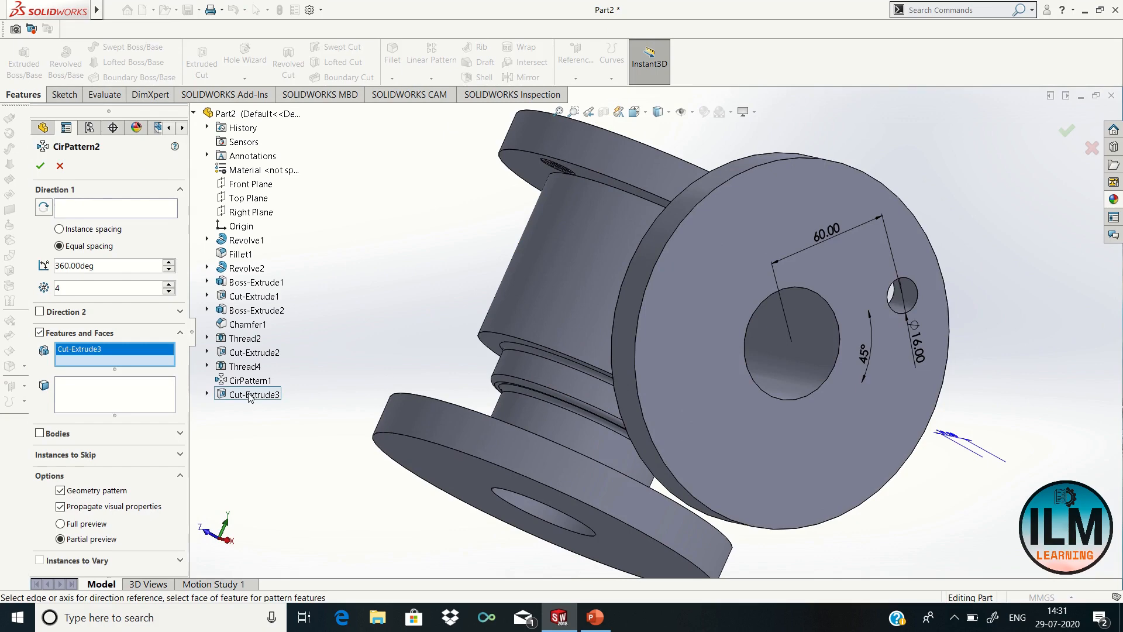
pyautogui.click(826, 309)
pyautogui.press('Return')
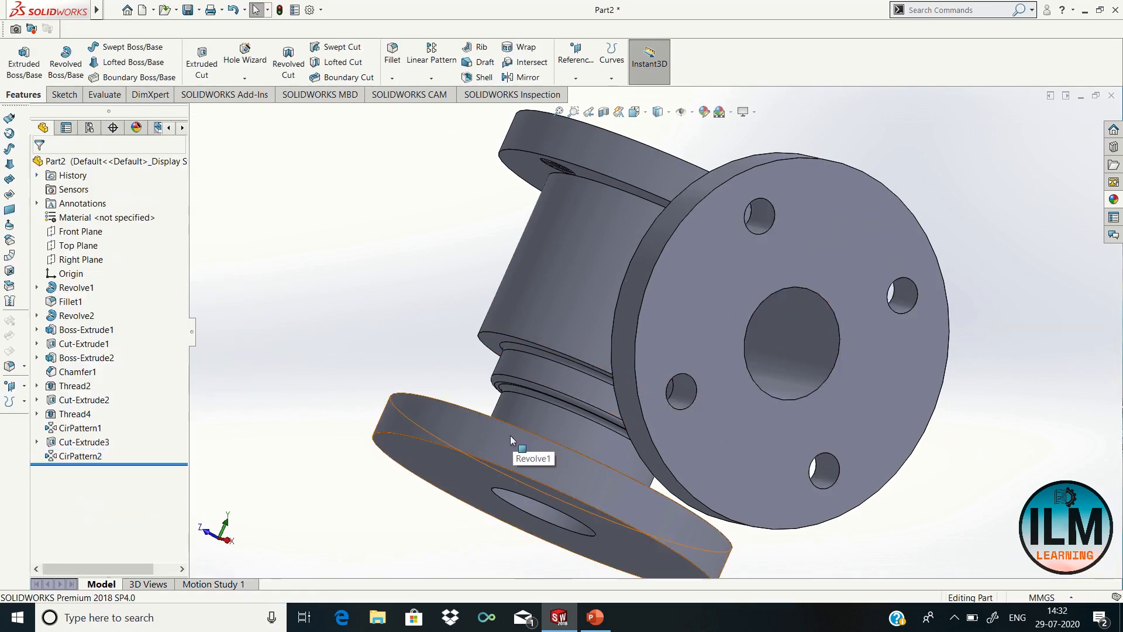
# Step: Start a sketch on the bottom flange's outer face and draw a horizontal centerline about 186 mm long with its midpoint at the bore's center
pyautogui.rightClick(438, 454)
pyautogui.click(515, 325)
pyautogui.rightClick(536, 230)
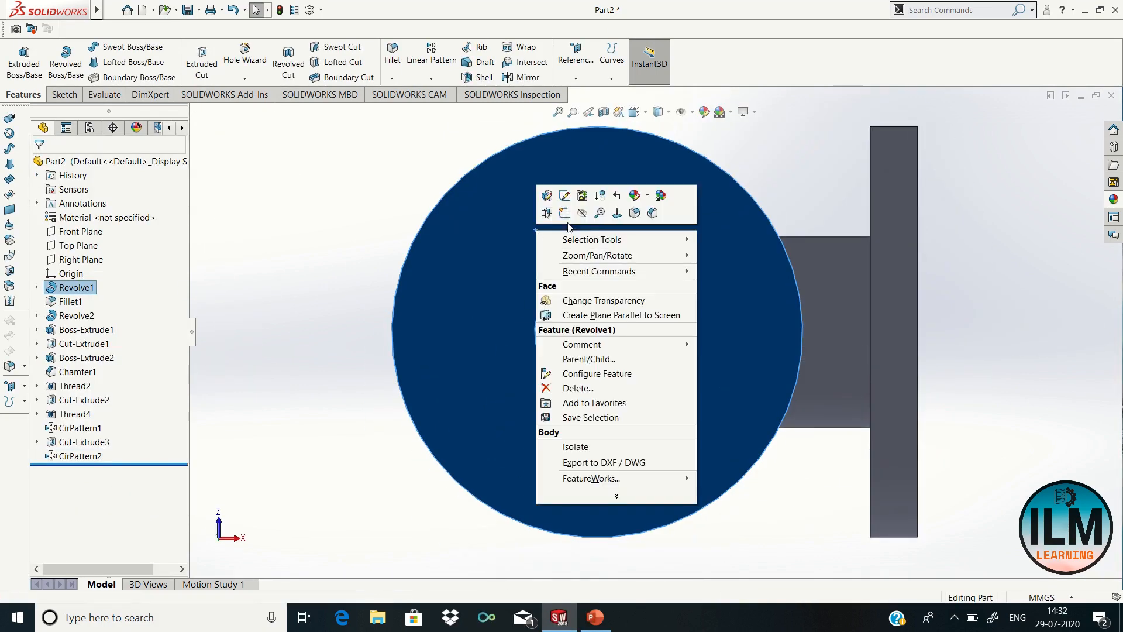
pyautogui.click(545, 193)
pyautogui.click(122, 47)
pyautogui.click(142, 77)
pyautogui.click(597, 331)
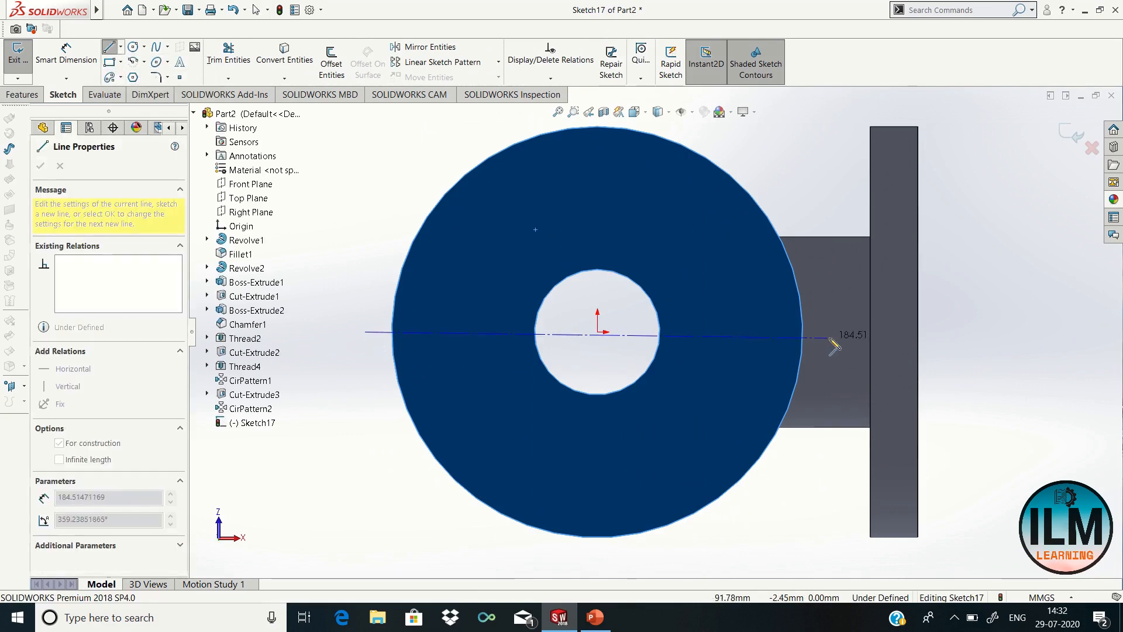
pyautogui.click(829, 331)
pyautogui.rightClick(831, 332)
pyautogui.click(867, 342)
# Step: Draw an inclined centerline from the bottom flange's center at about 45 degrees to the horizontal centerline
pyautogui.click(121, 49)
pyautogui.click(142, 77)
pyautogui.click(597, 331)
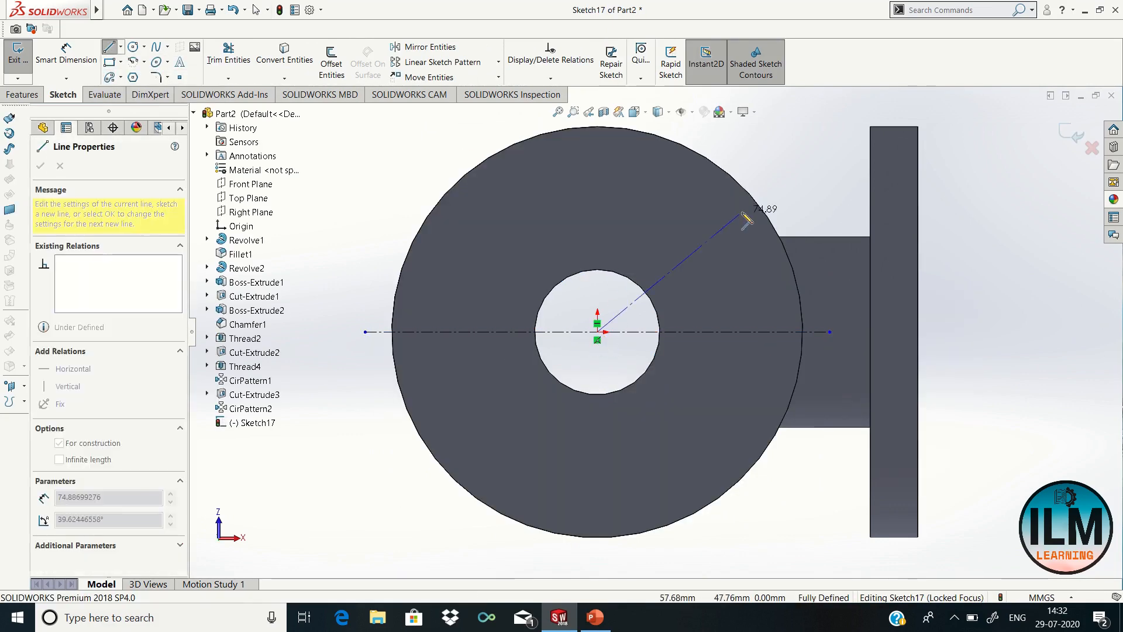
pyautogui.click(715, 213)
pyautogui.rightClick(716, 214)
pyautogui.click(758, 235)
# Step: Dimension the angle between the bottom flange's horizontal and inclined centerlines at 45 degrees
pyautogui.click(66, 56)
pyautogui.click(725, 332)
pyautogui.click(667, 261)
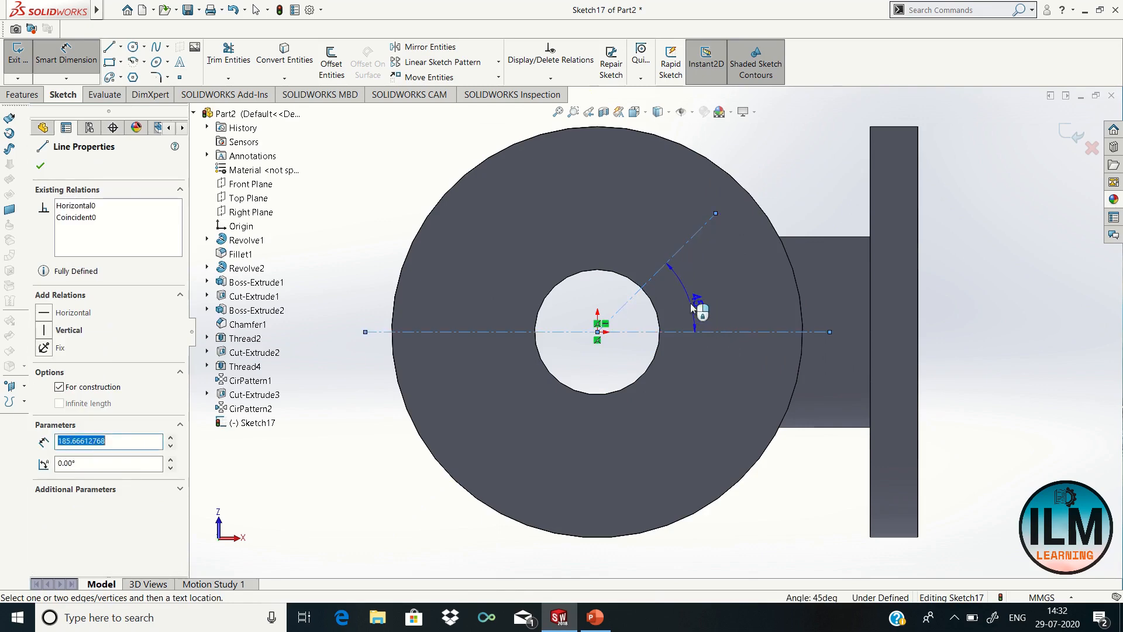
pyautogui.click(697, 302)
pyautogui.press('Return')
# Step: Sketch a small circle on the bottom flange's inclined centerline, centred about 56 mm from the flange's center
pyautogui.click(133, 47)
pyautogui.click(695, 233)
pyautogui.click(717, 240)
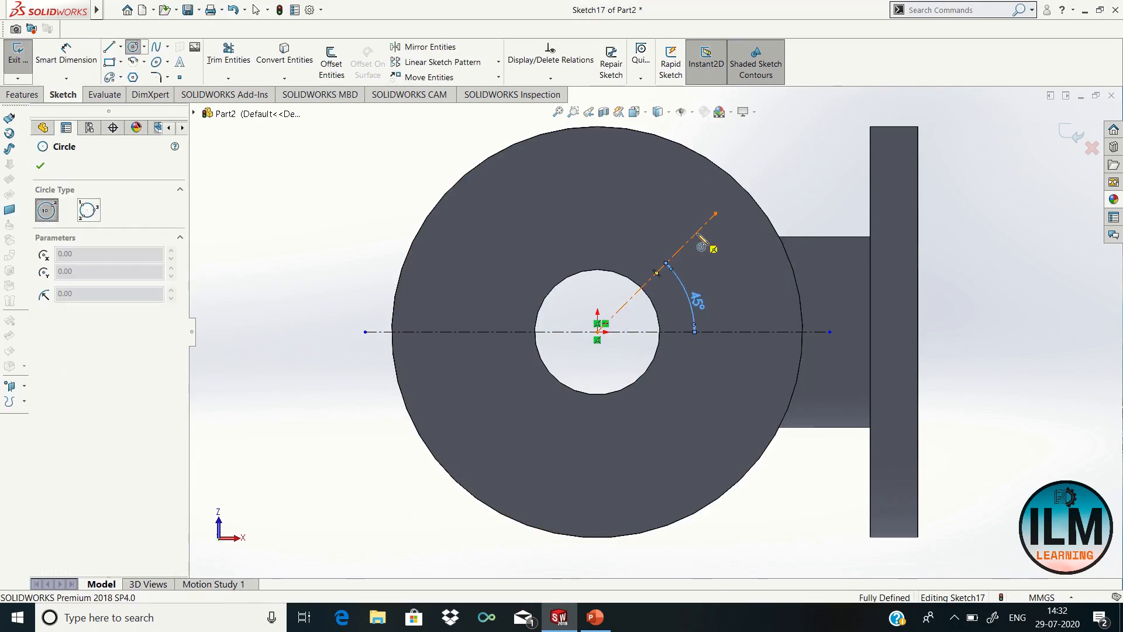
pyautogui.press('Escape')
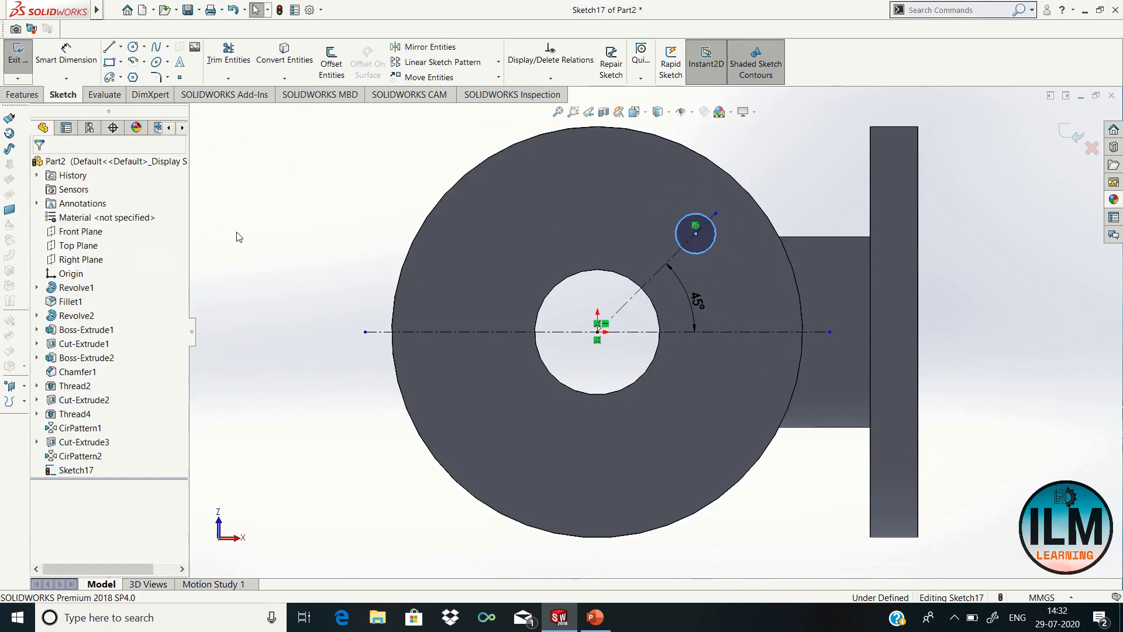
# Step: Dimension the distance from the bottom flange's center to the small circle's center at 55 mm along the inclined centerline
pyautogui.click(67, 56)
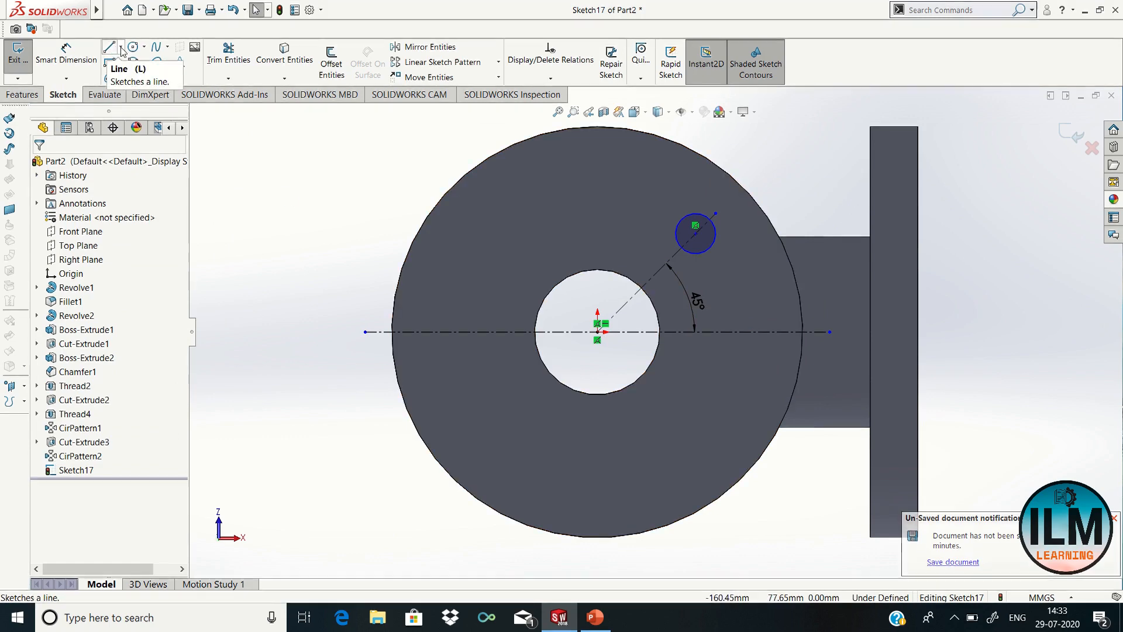
pyautogui.click(598, 331)
pyautogui.click(696, 234)
pyautogui.click(585, 216)
pyautogui.write('67')
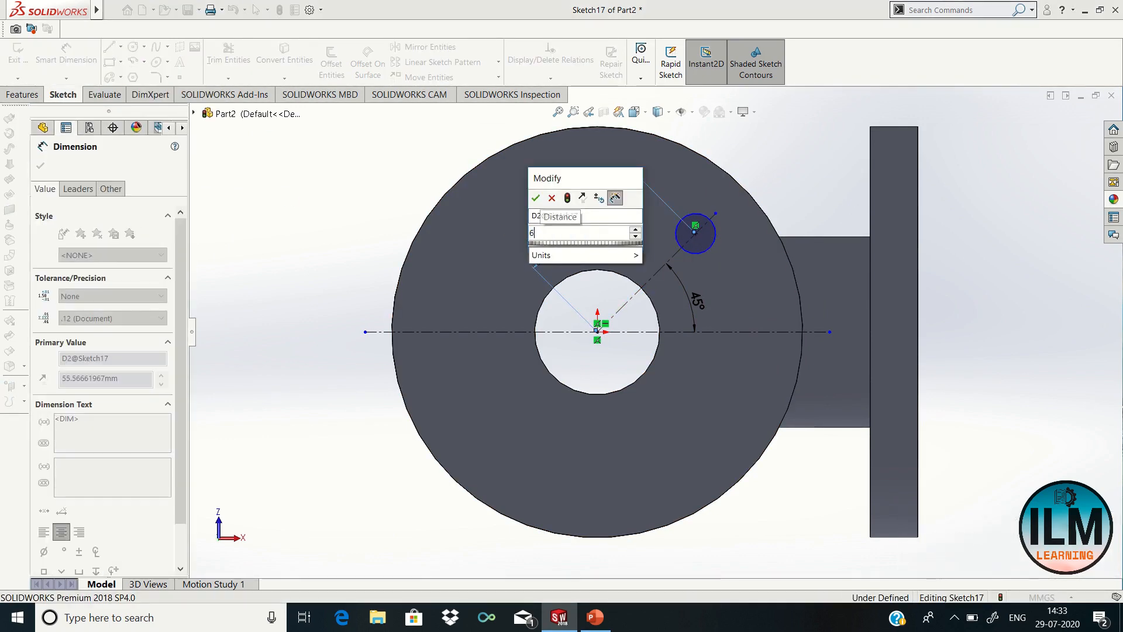
pyautogui.press('Return')
pyautogui.hotkey('ctrl', 'z')
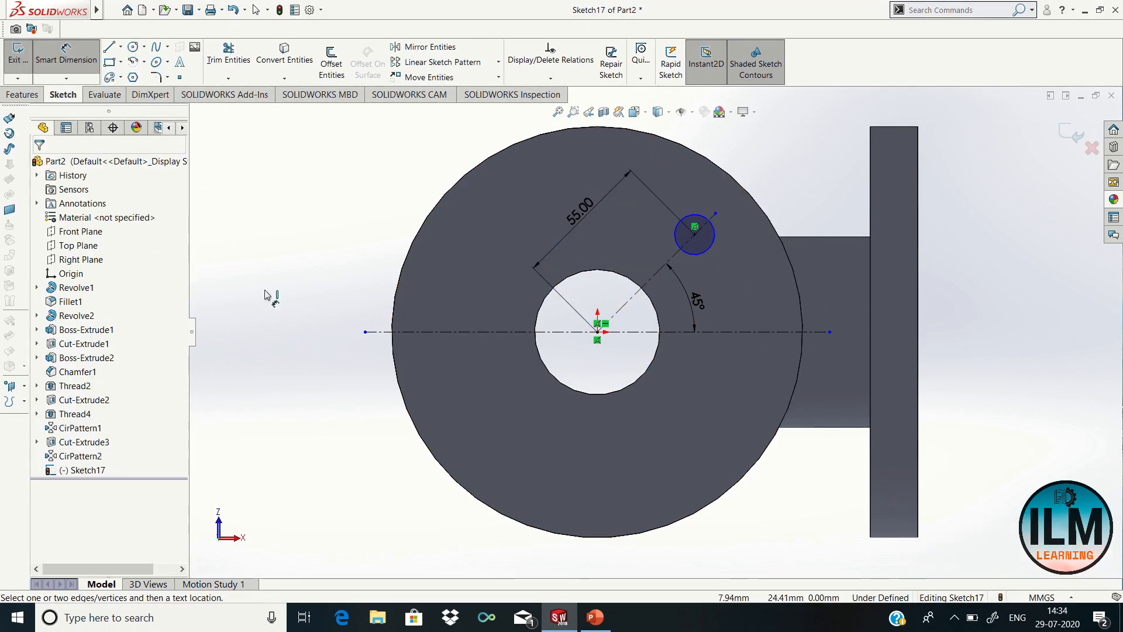
# Step: Cut the small circle 19 mm deep into the bottom flange as a blind Extruded Cut
pyautogui.click(23, 95)
pyautogui.click(202, 63)
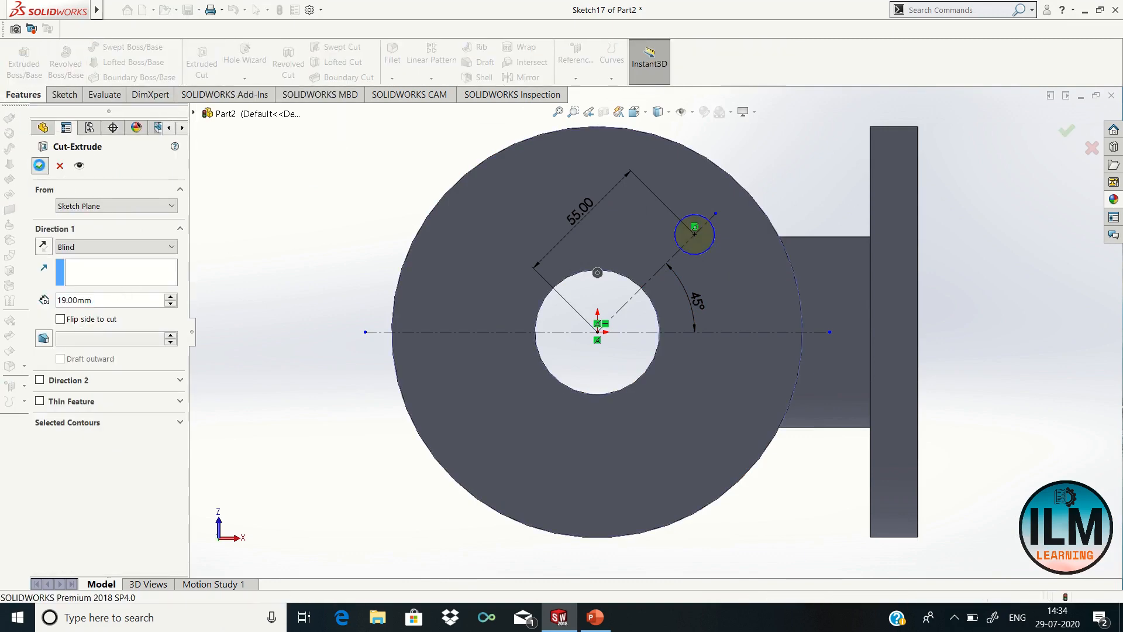
pyautogui.click(40, 166)
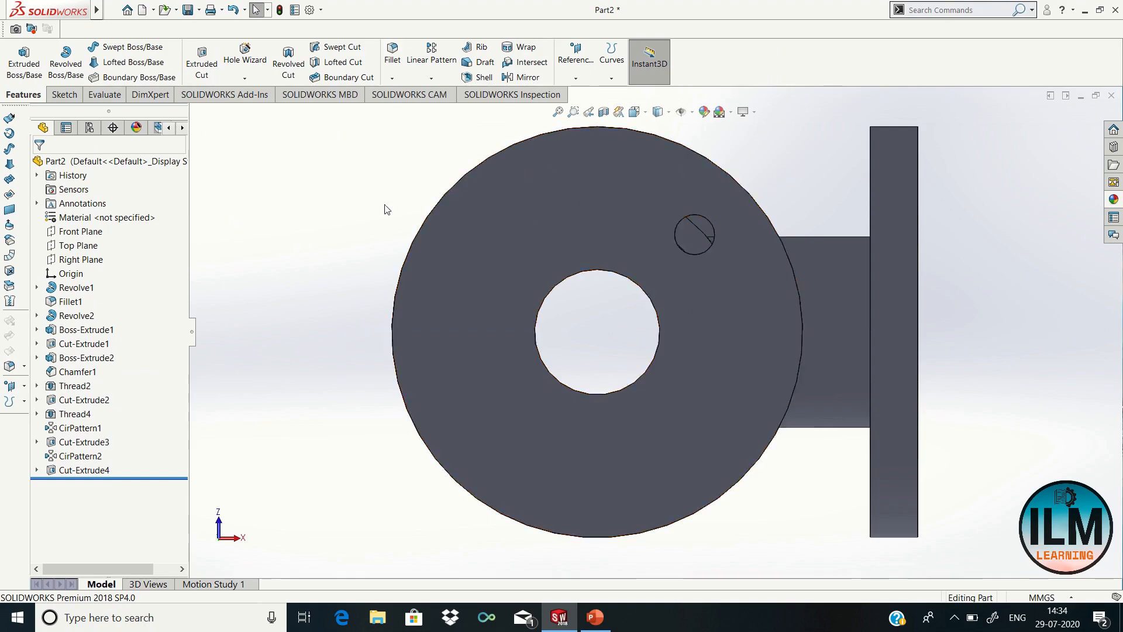
# Step: Edit the bottom flange hole's sketch, set the hole's distance from the flange center to 60 mm, and rebuild the cut
pyautogui.rightClick(981, 193)
pyautogui.click(1018, 270)
pyautogui.moveTo(805, 186); pyautogui.dragTo(924, 240)
pyautogui.rightClick(924, 240)
pyautogui.click(948, 241)
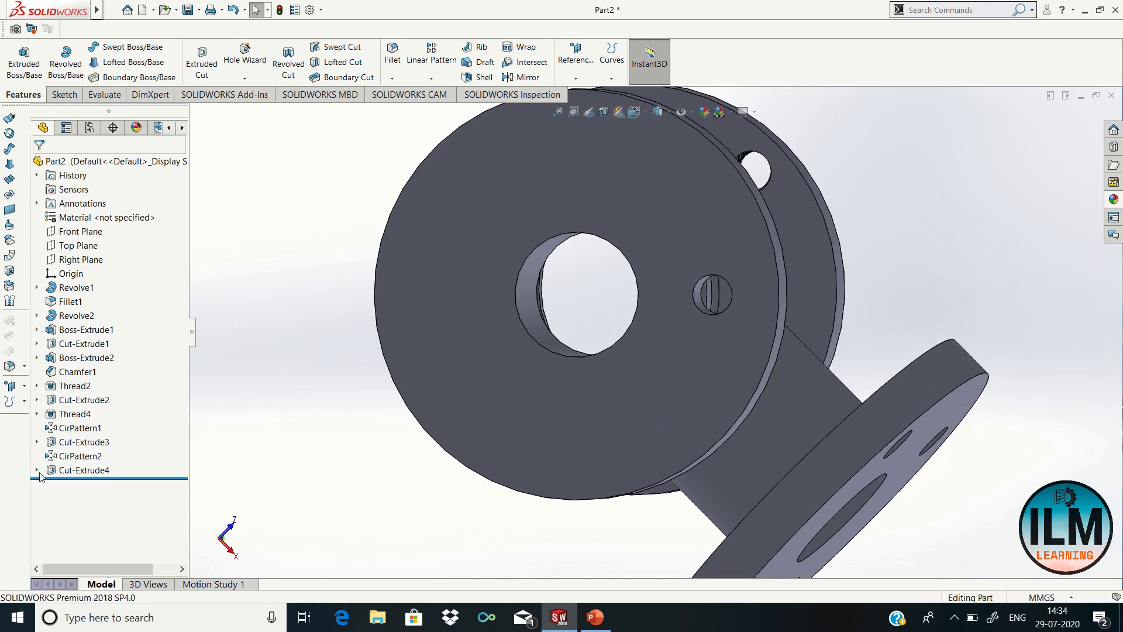
pyautogui.click(36, 469)
pyautogui.rightClick(93, 483)
pyautogui.click(151, 416)
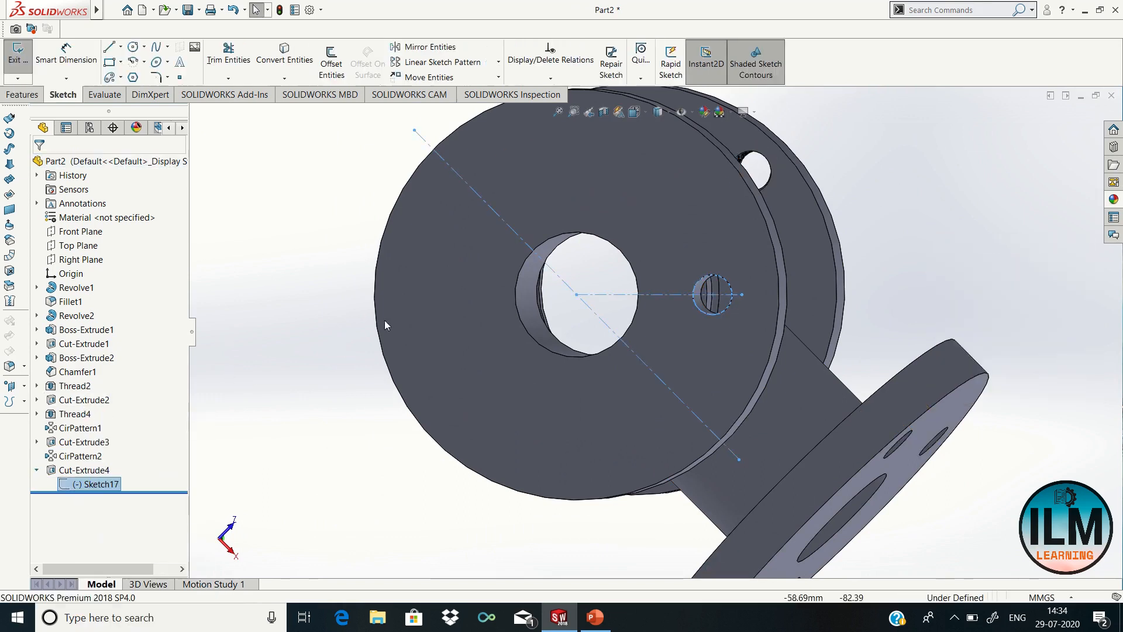
pyautogui.doubleClick(646, 201)
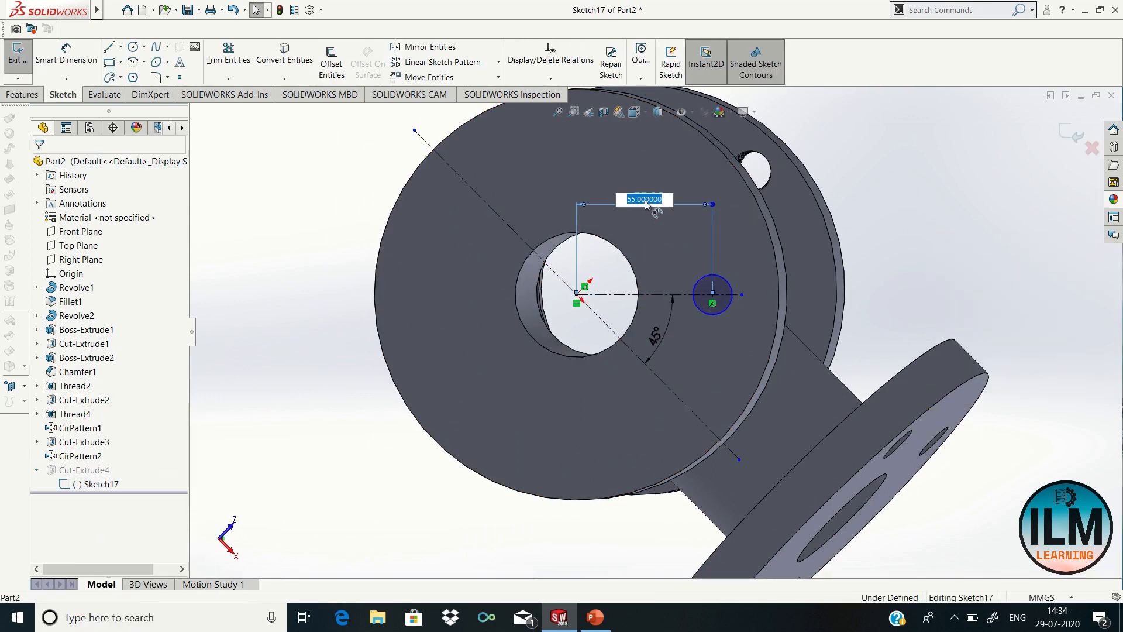
pyautogui.press('Return')
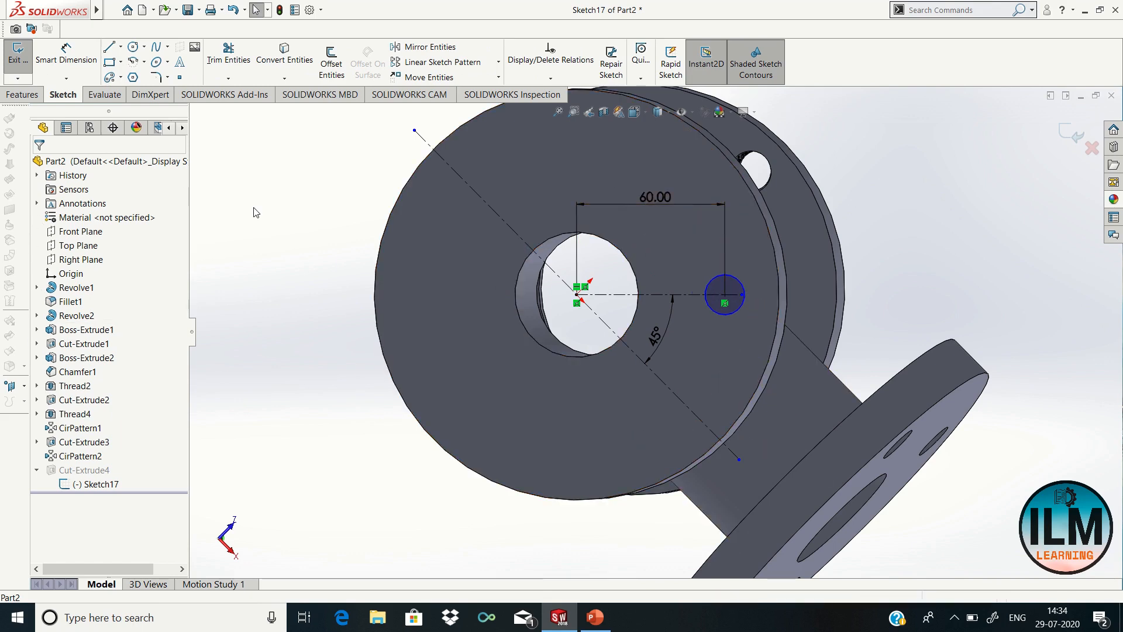
pyautogui.click(1068, 131)
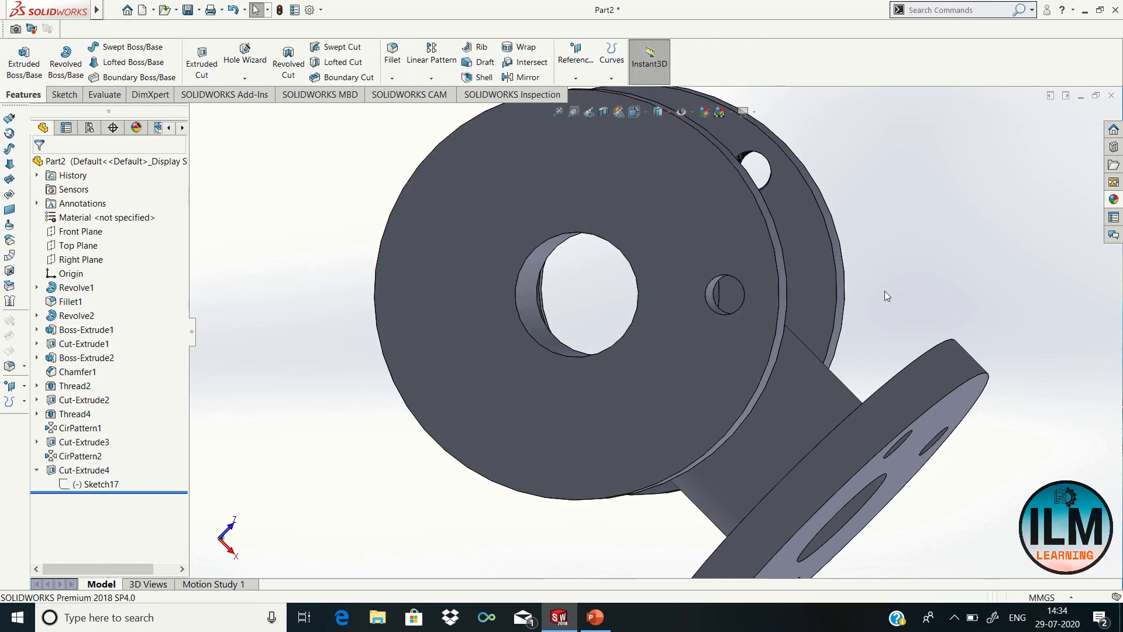
# Step: Circular-pattern the bottom flange's hole cut around the central bore with 4 equally spaced instances over 360 degrees
pyautogui.click(432, 79)
pyautogui.click(451, 107)
pyautogui.click(718, 286)
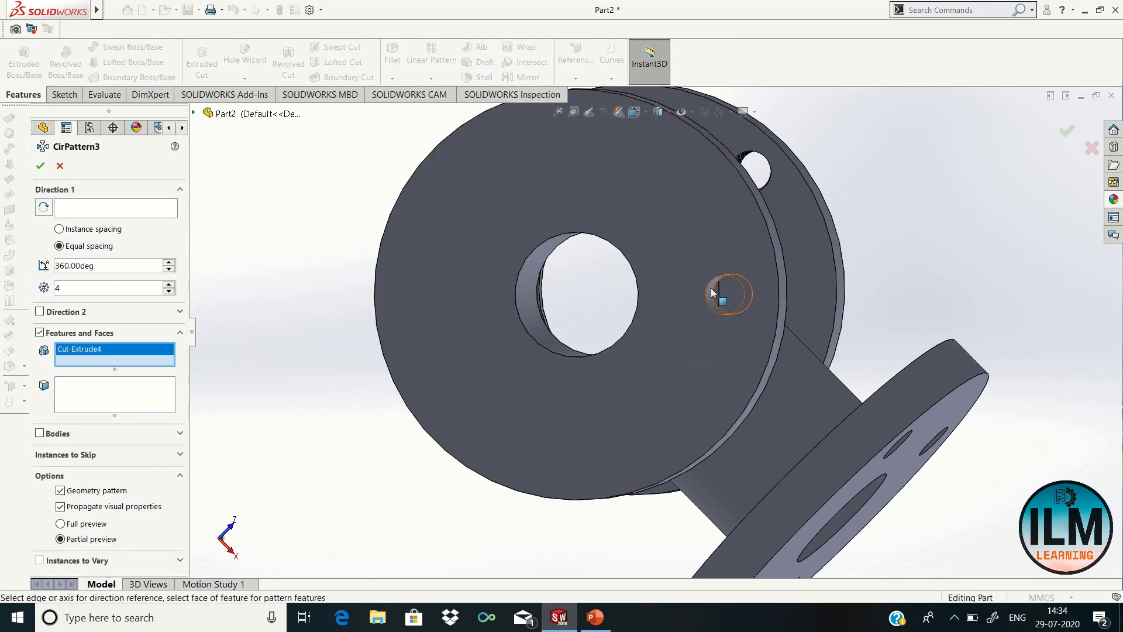
pyautogui.click(514, 296)
pyautogui.click(41, 165)
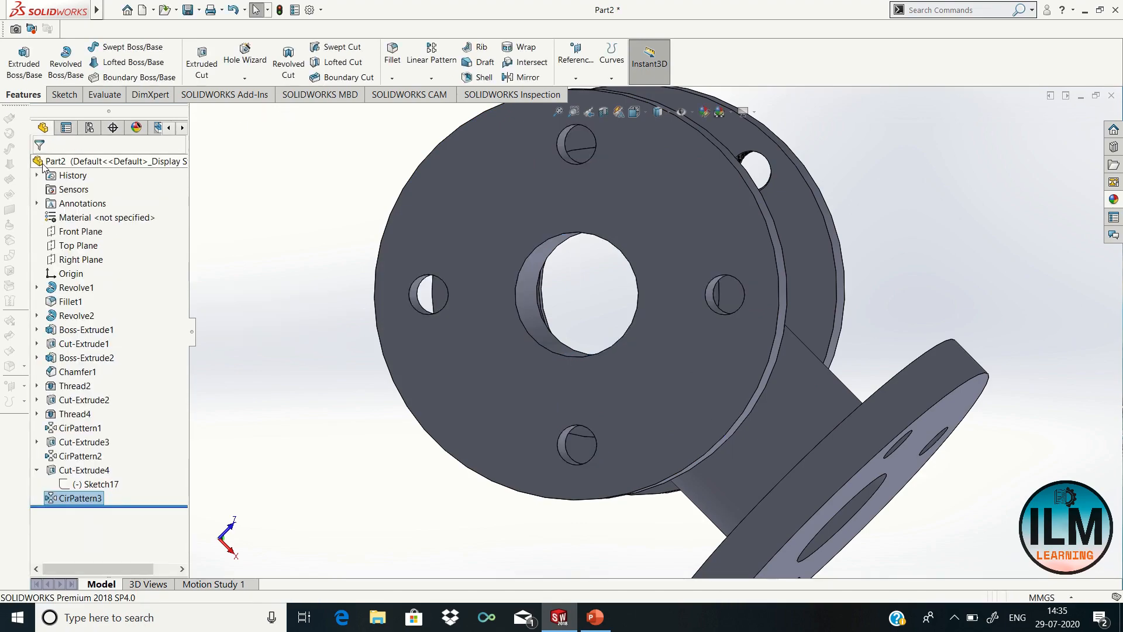
pyautogui.rightClick(938, 245)
pyautogui.click(986, 293)
pyautogui.moveTo(936, 295); pyautogui.dragTo(761, 381)
pyautogui.rightClick(221, 243)
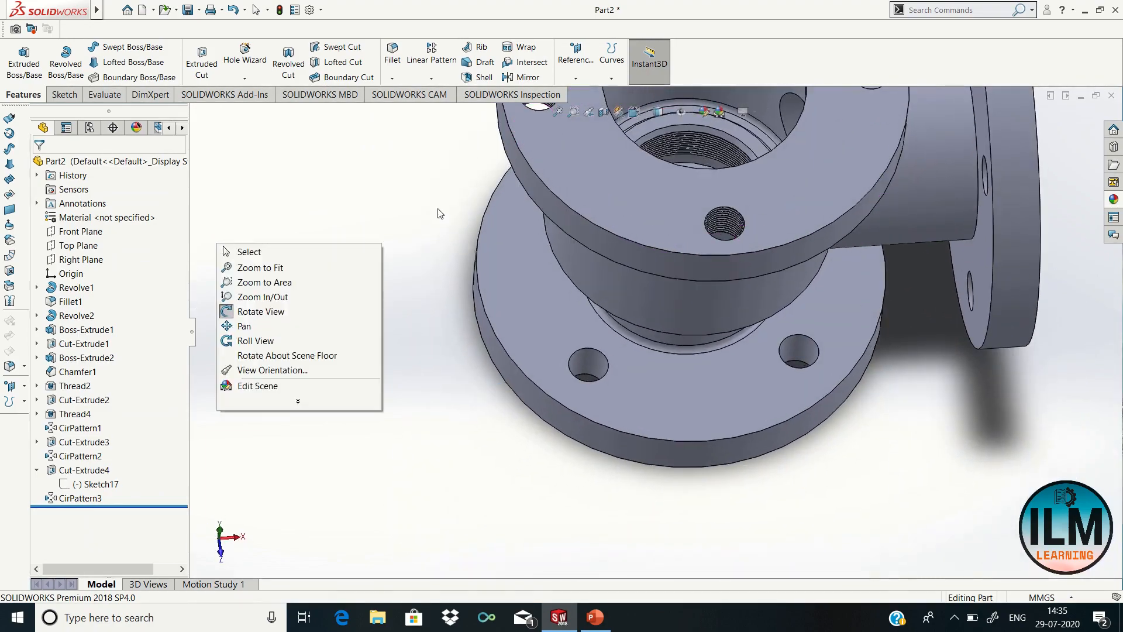